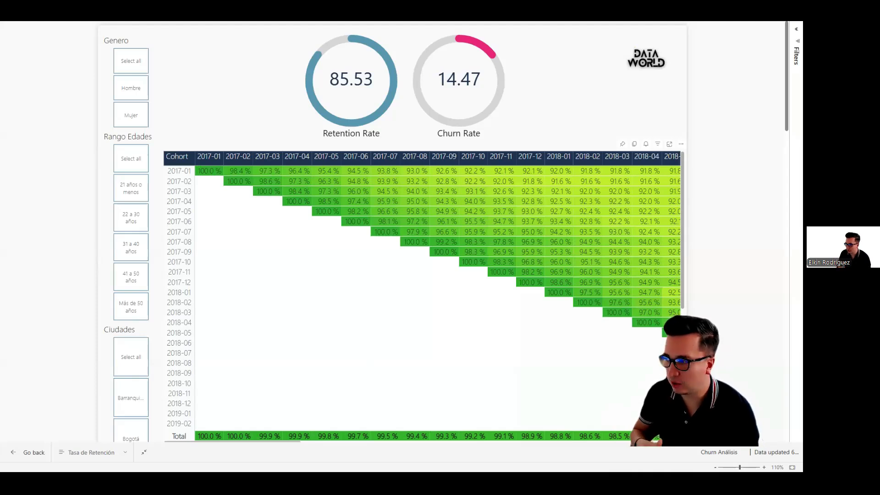
key(alt+Tab)
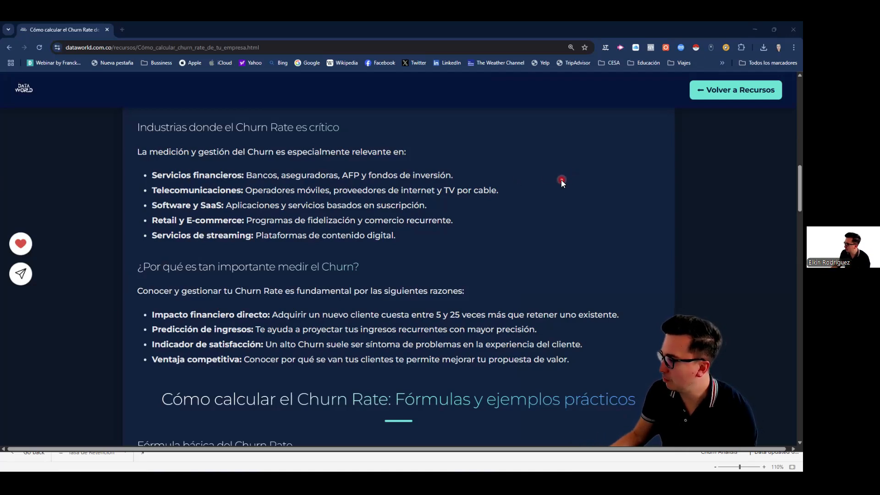
key(alt+Tab)
key(alt+Tab)
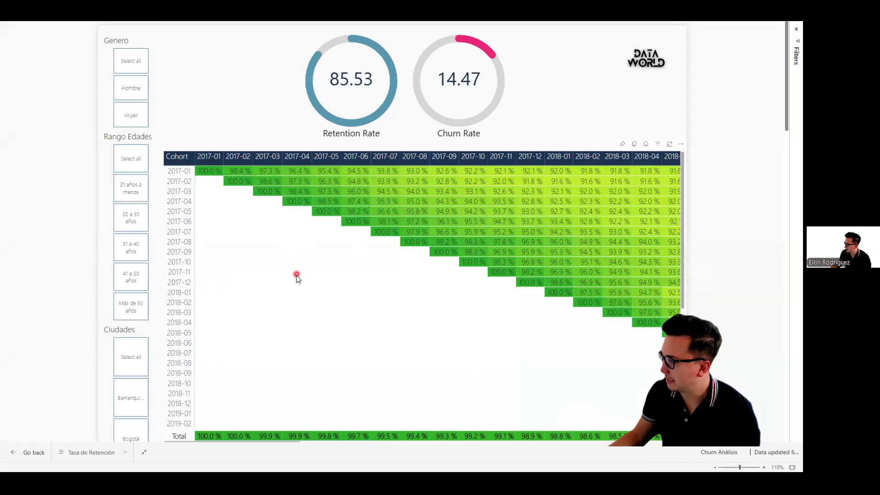
scroll(282, 287, down, 1)
scroll(213, 288, up, 1)
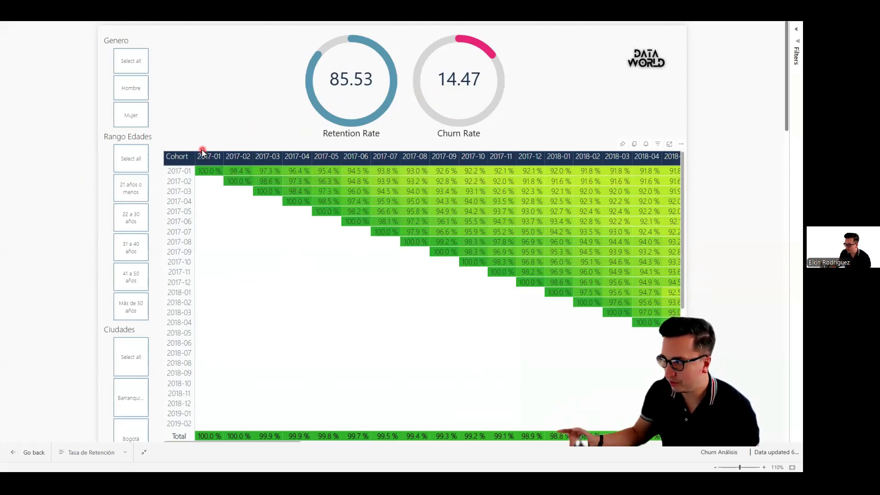
click(186, 157)
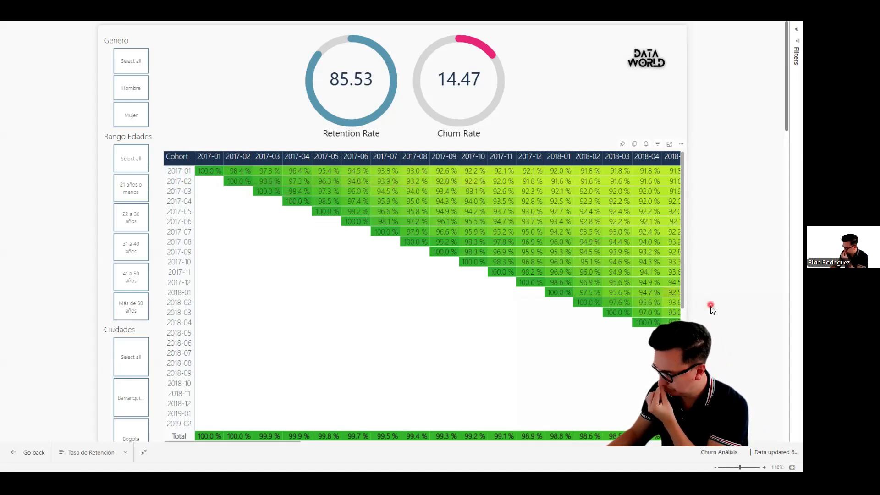
Step: Examine the cohort retention matrix across the 2018 to 2021 months, comparing how retention evolves for the 2017, 2018 and 2019 cohorts
scroll(712, 308, down, 1)
drag(275, 403, 507, 413)
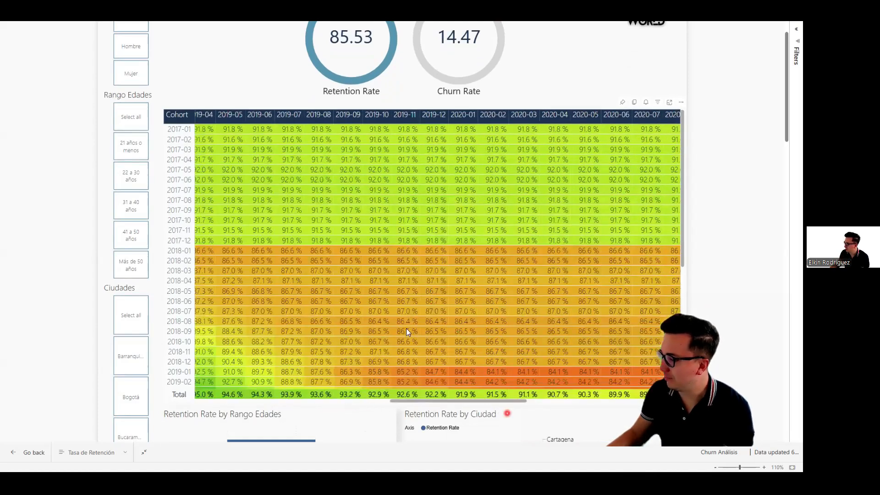
drag(423, 400, 309, 394)
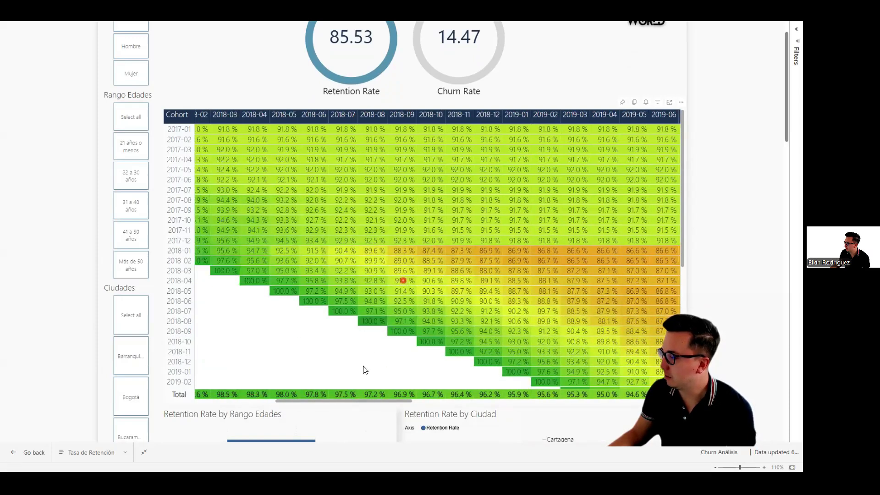
drag(366, 401, 369, 402)
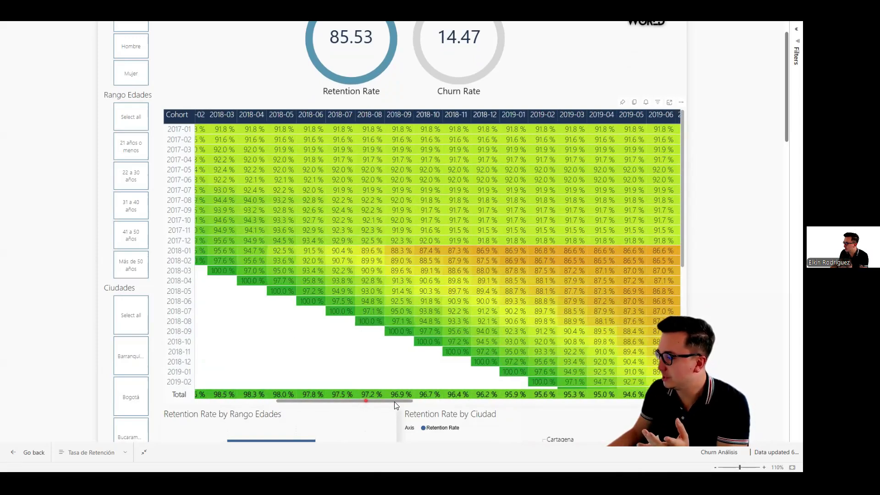
scroll(393, 395, right, 4)
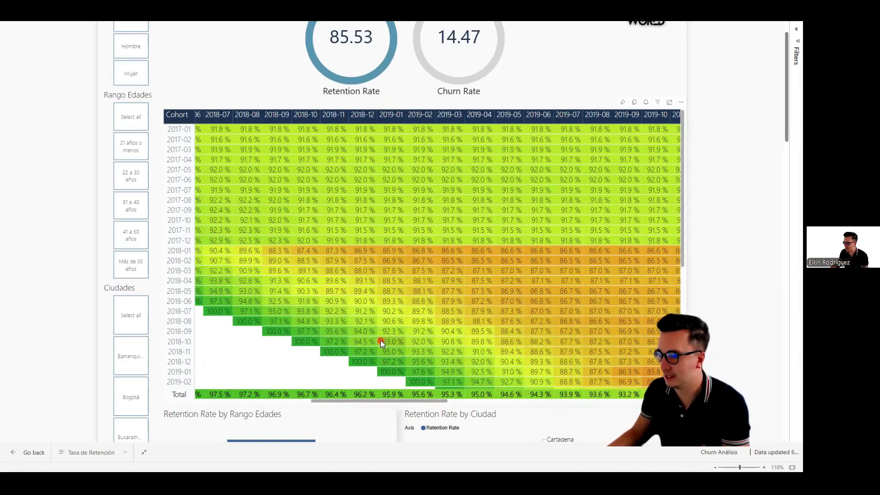
drag(398, 400, 456, 400)
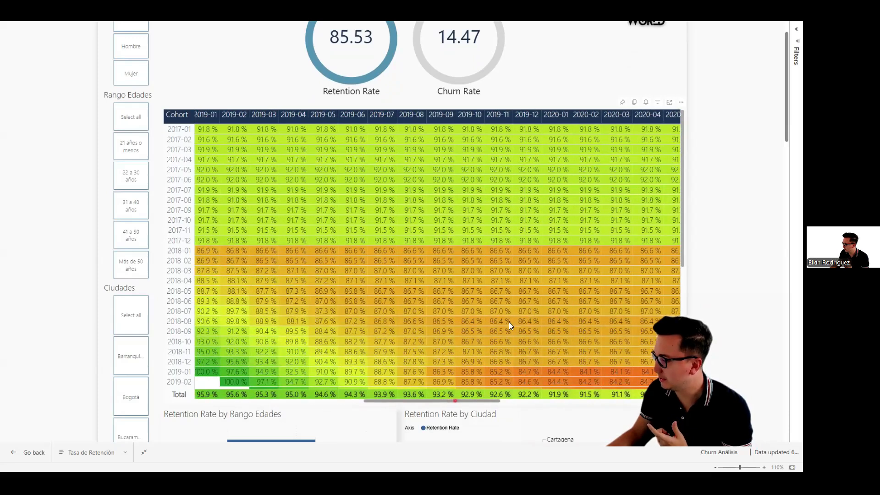
scroll(509, 322, right, 5)
scroll(430, 381, down, 2)
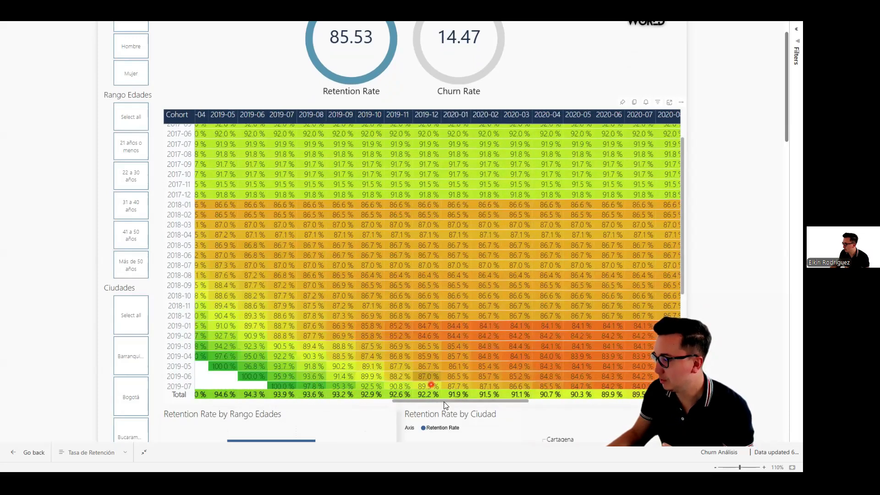
drag(478, 403, 559, 406)
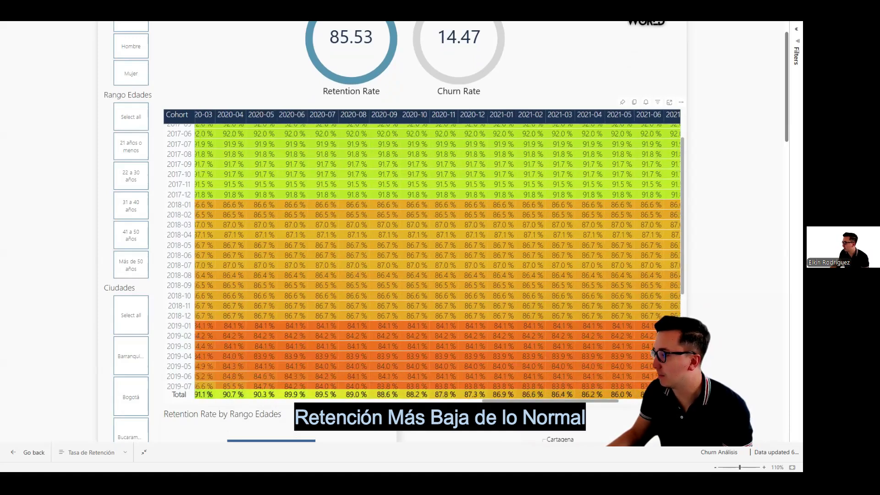
scroll(413, 388, left, 10)
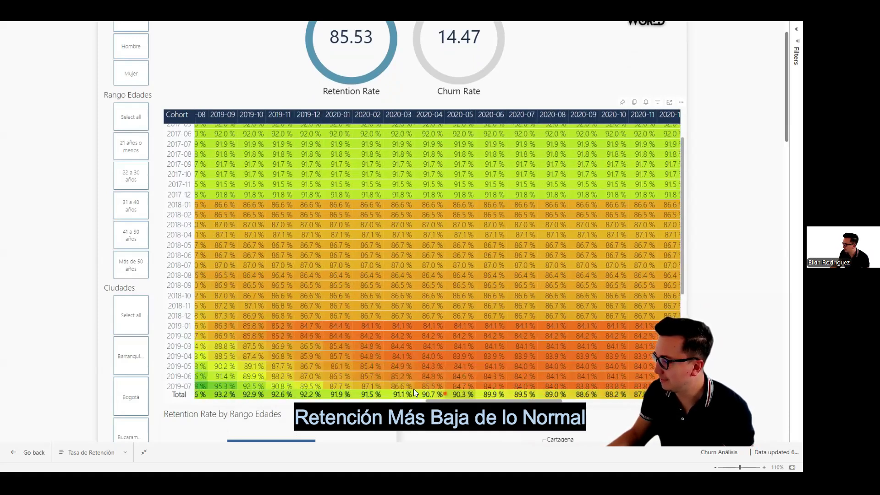
scroll(243, 353, left, 20)
scroll(298, 316, up, 3)
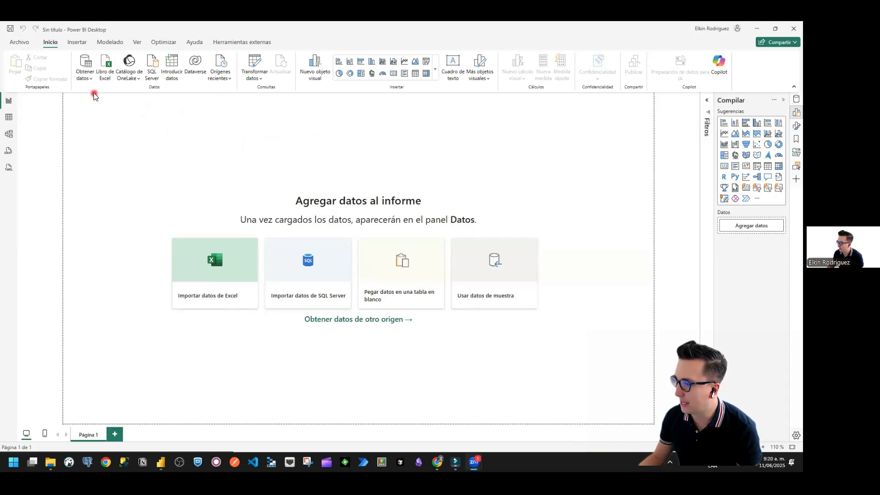
Step: Import the text/CSV file Dataset_Afiliados_churndateset.csv from the Churn_analisis folder and open it for data transformation
click(84, 77)
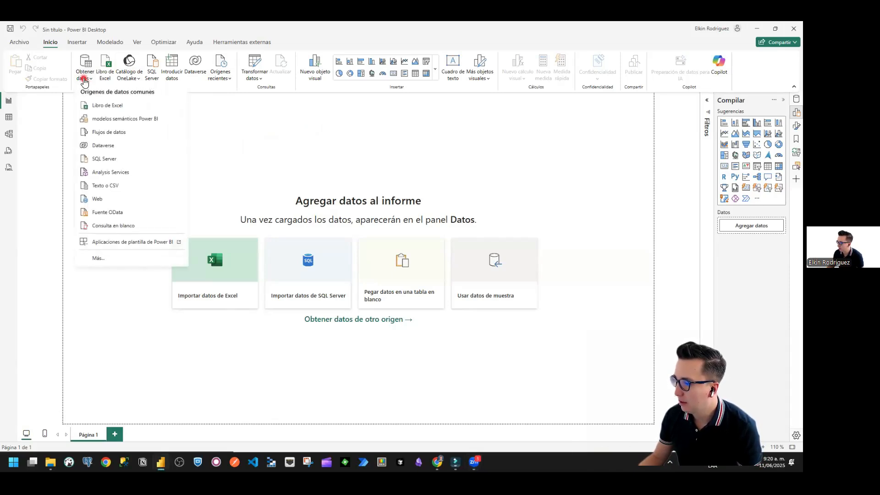
click(115, 186)
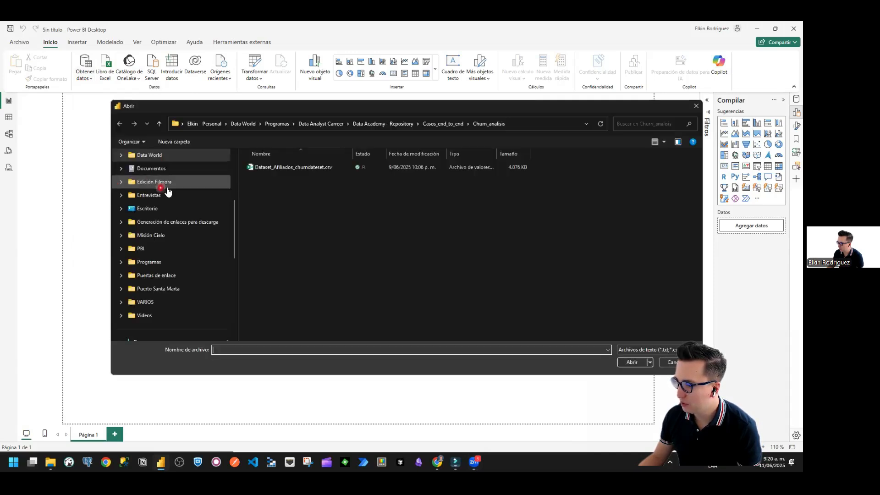
click(279, 169)
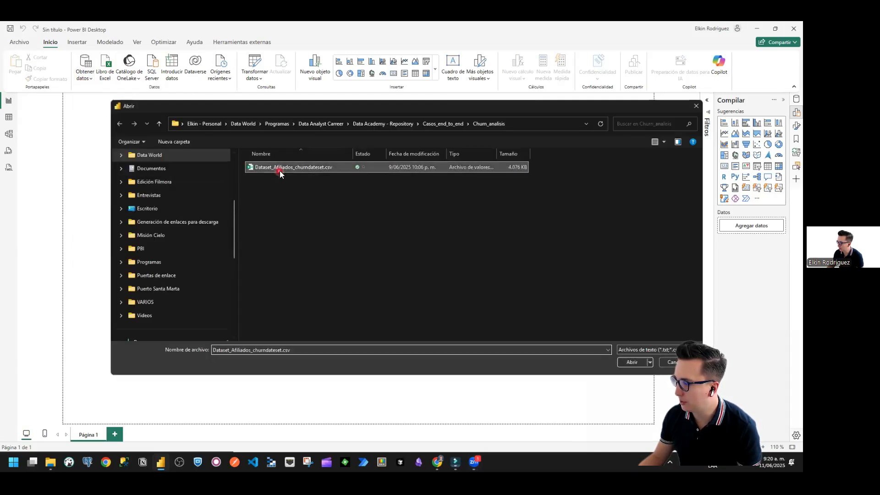
click(632, 362)
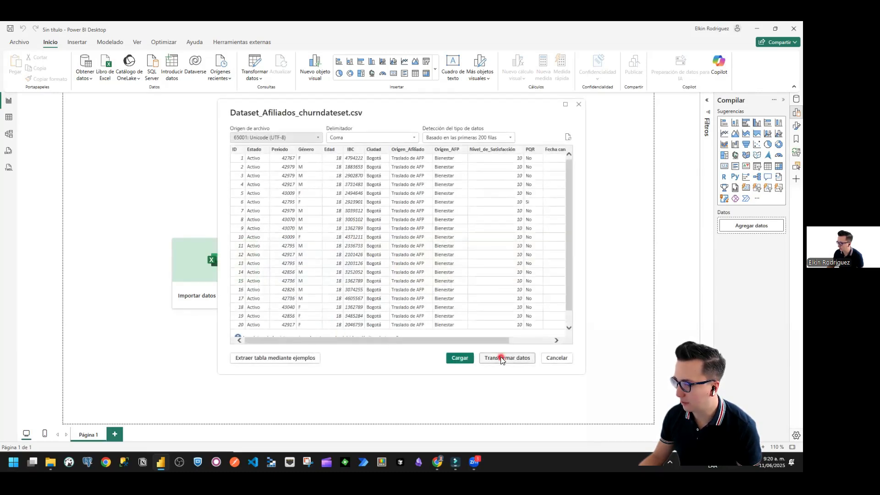
click(502, 358)
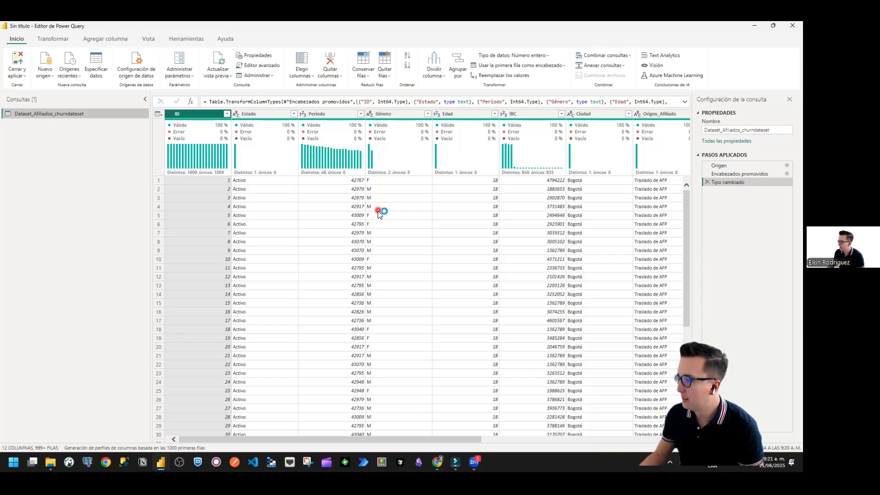
Step: Change the Periodo column's data type to Fecha, adding the conversion as a new step
click(349, 215)
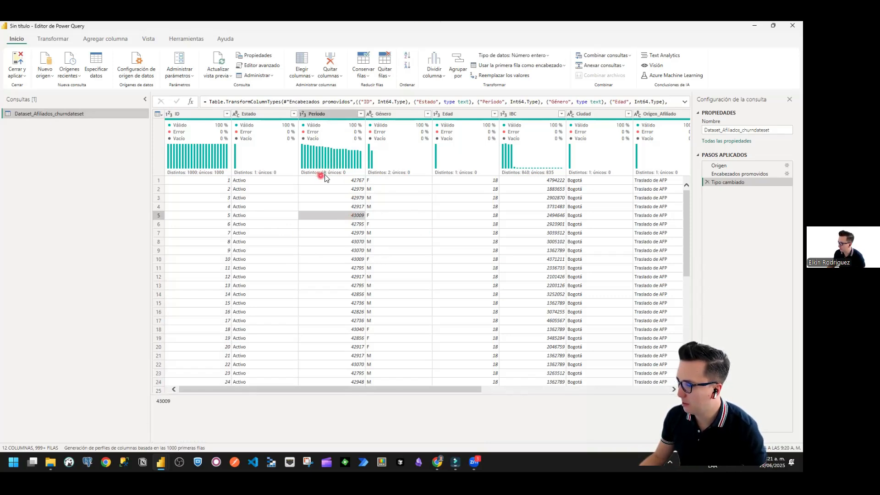
click(343, 114)
click(321, 189)
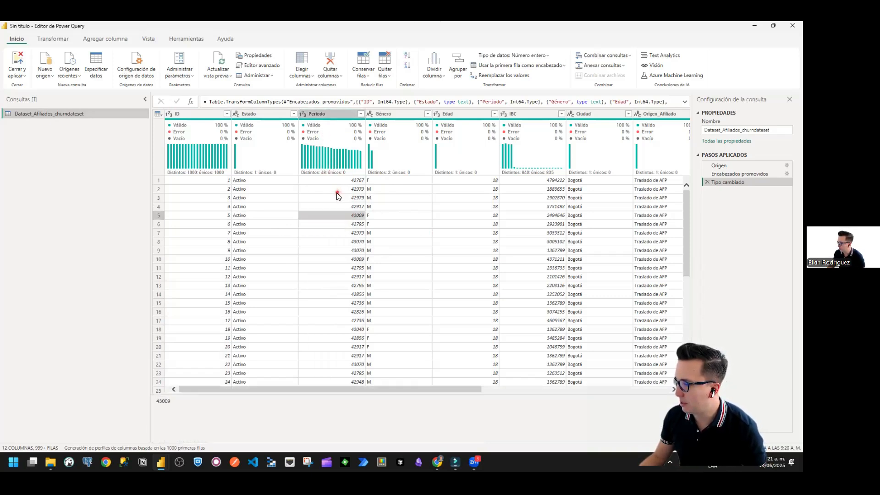
click(320, 115)
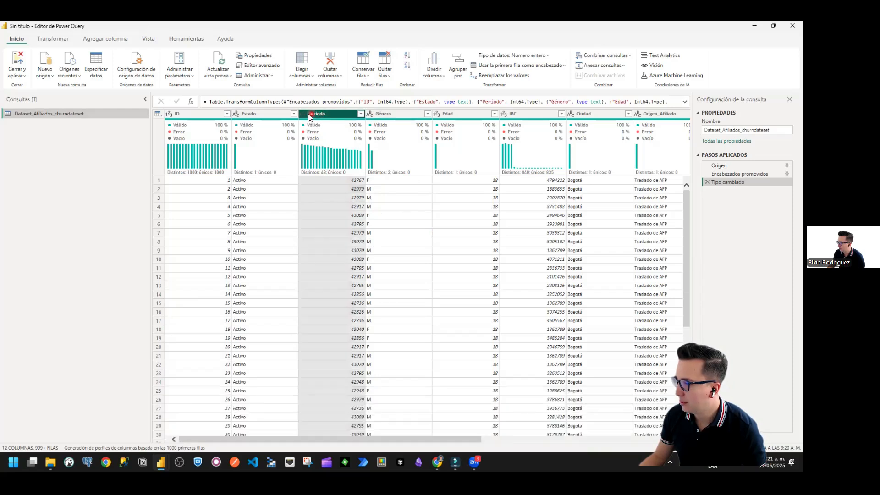
click(343, 224)
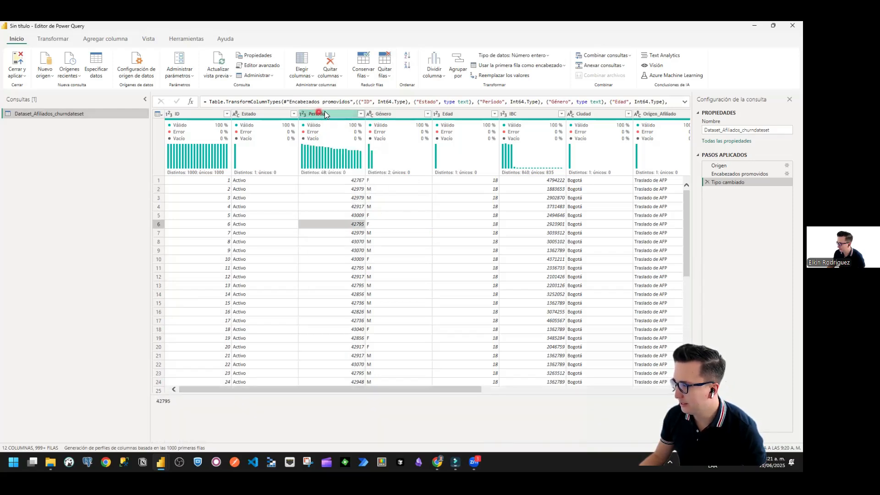
click(328, 115)
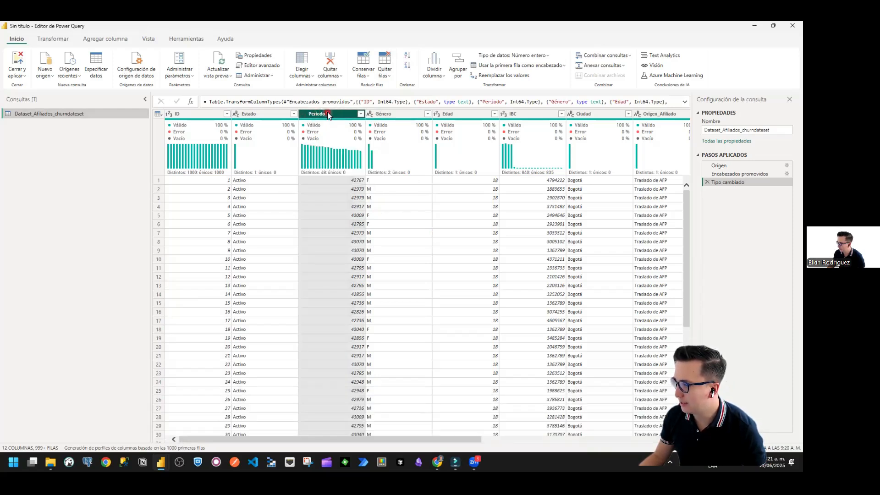
click(303, 115)
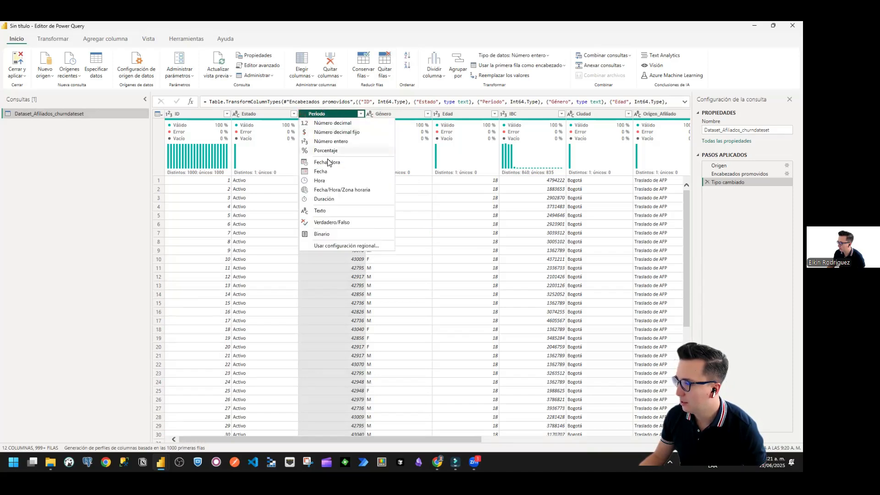
click(331, 172)
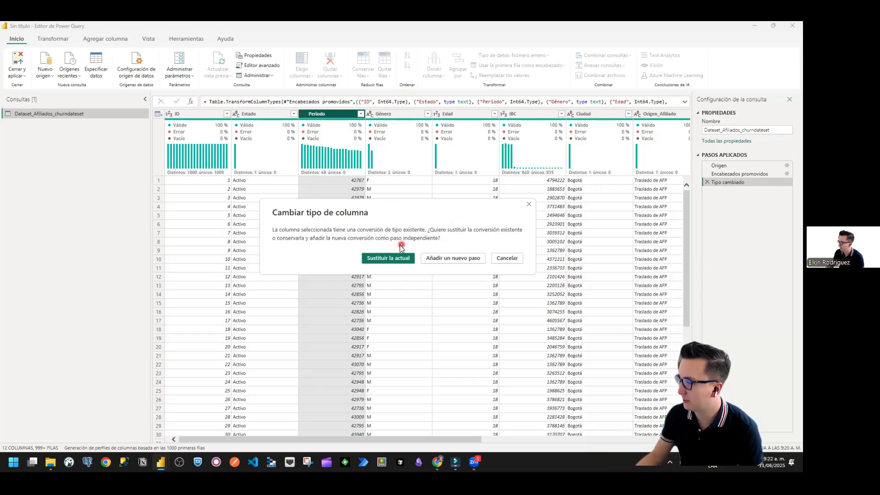
click(448, 258)
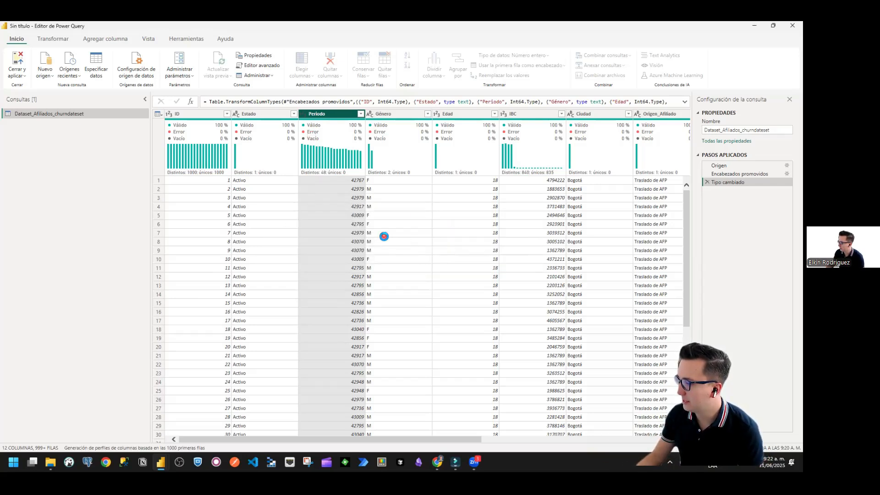
click(330, 233)
Step: Change the data type of the Fecha cancelación / inactividad column to Número entero
drag(334, 389, 613, 390)
click(616, 115)
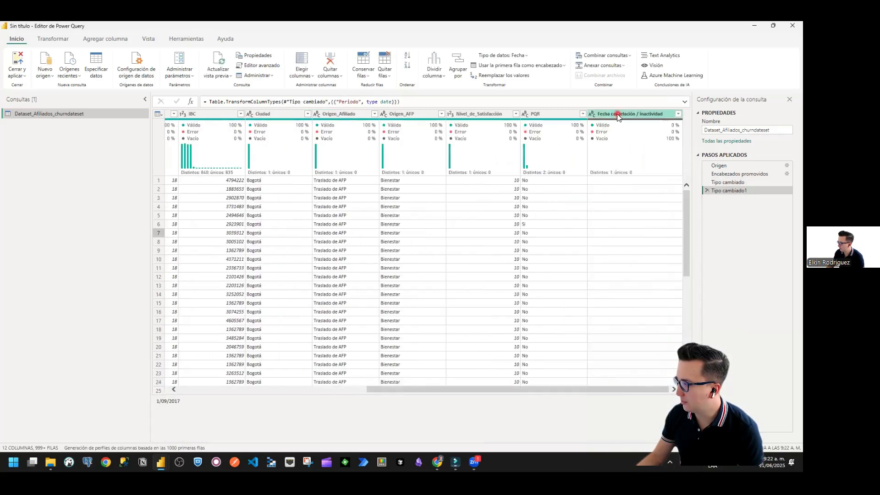
right_click(593, 114)
click(550, 206)
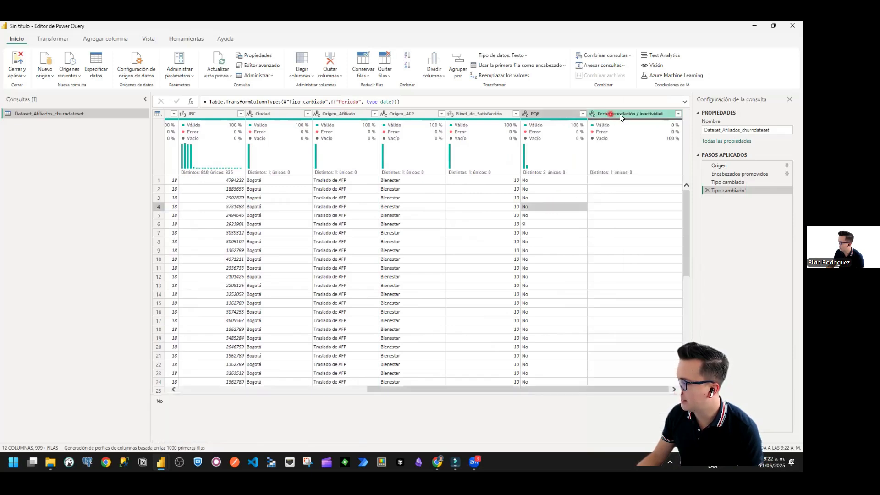
click(592, 114)
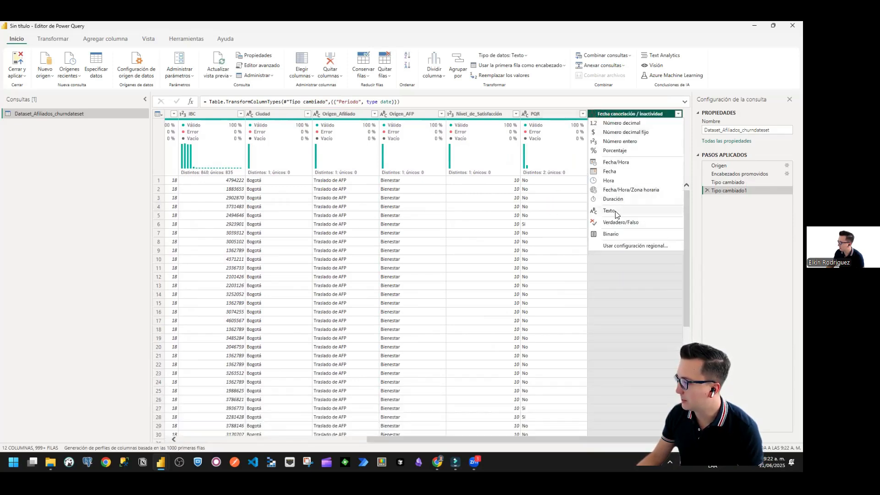
click(620, 141)
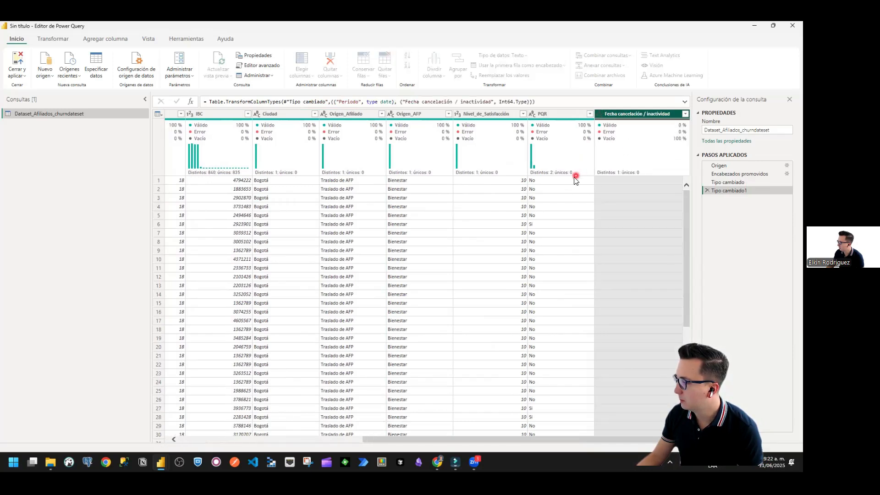
click(610, 196)
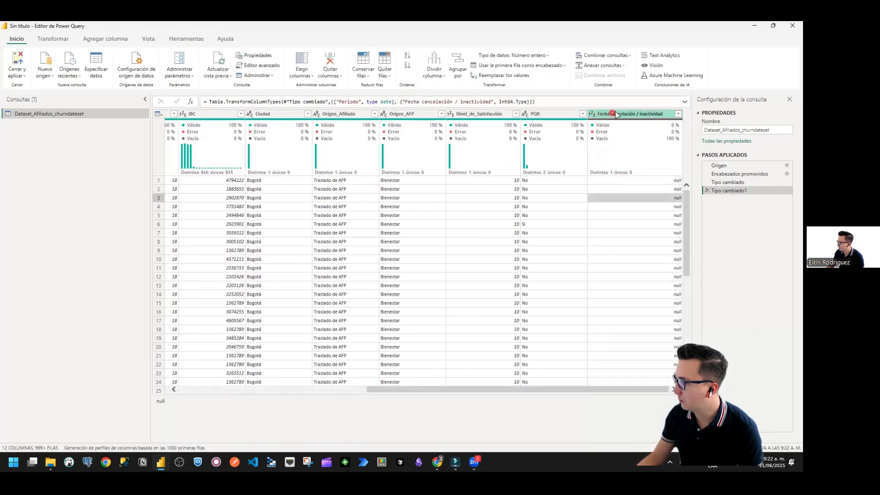
Step: Convert the Fecha cancelación / inactividad column to the Fecha type, adding the conversion as a new step
click(593, 116)
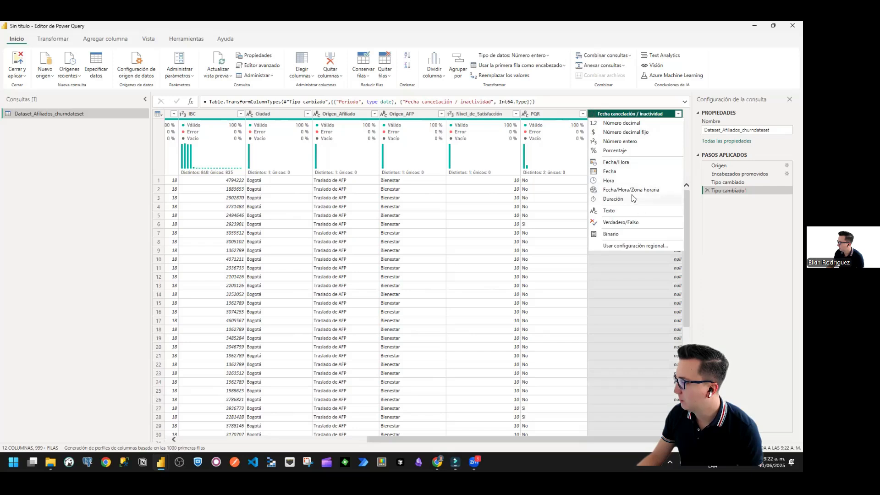
click(618, 172)
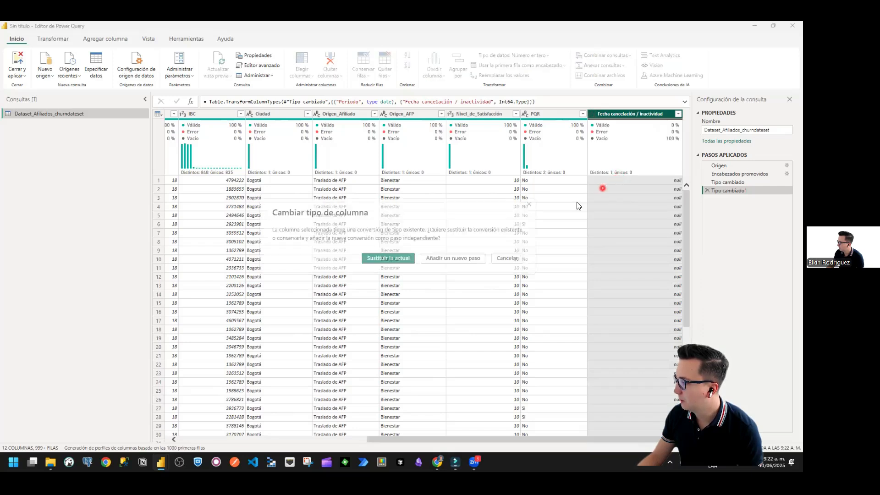
click(456, 261)
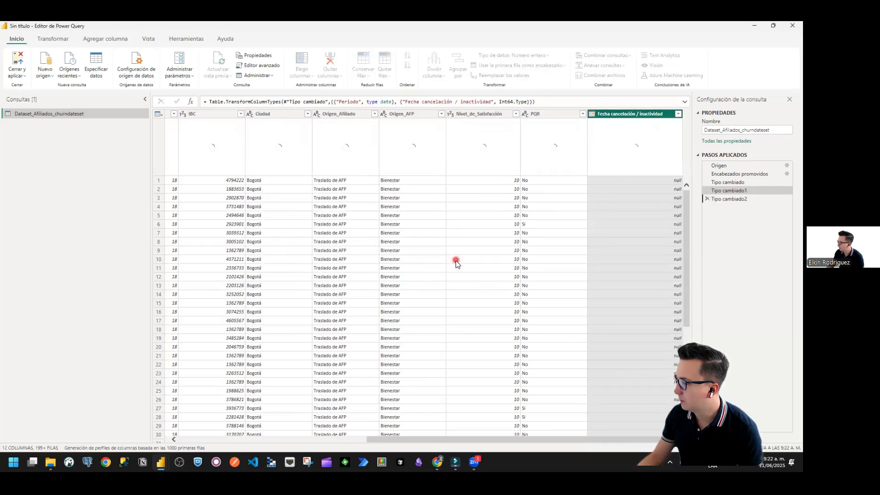
click(632, 215)
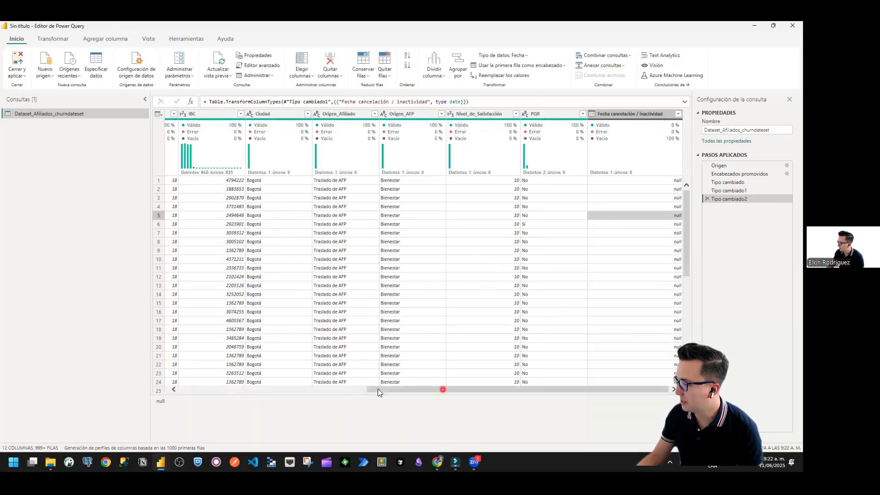
Step: Examine the Periodo and Fecha cancelación / inactividad date columns across the width of the affiliates table
drag(378, 388, 190, 389)
click(331, 114)
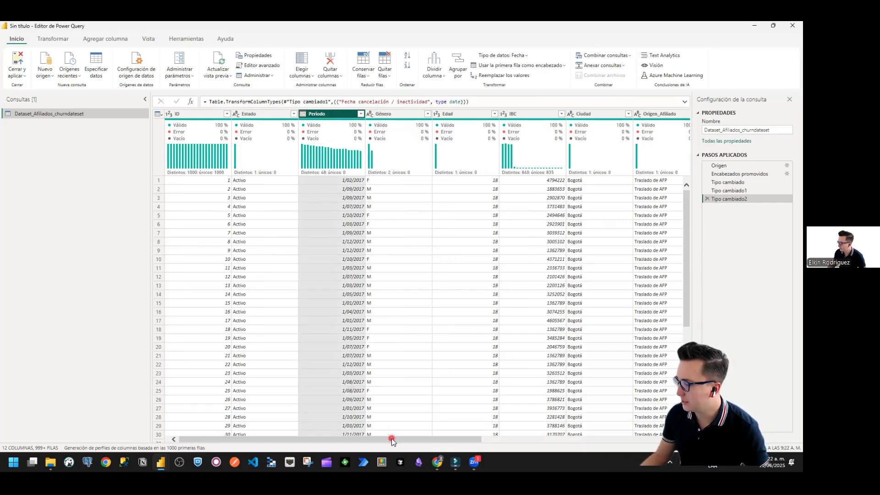
drag(391, 438, 619, 436)
click(619, 114)
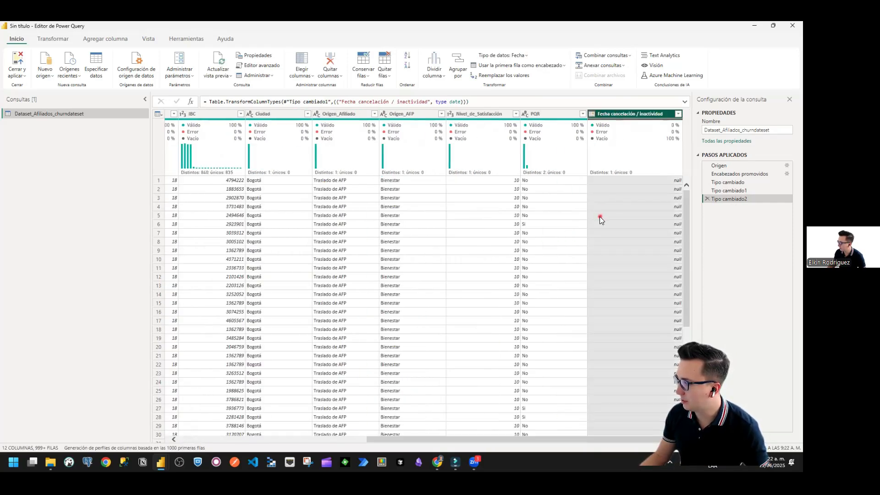
click(600, 216)
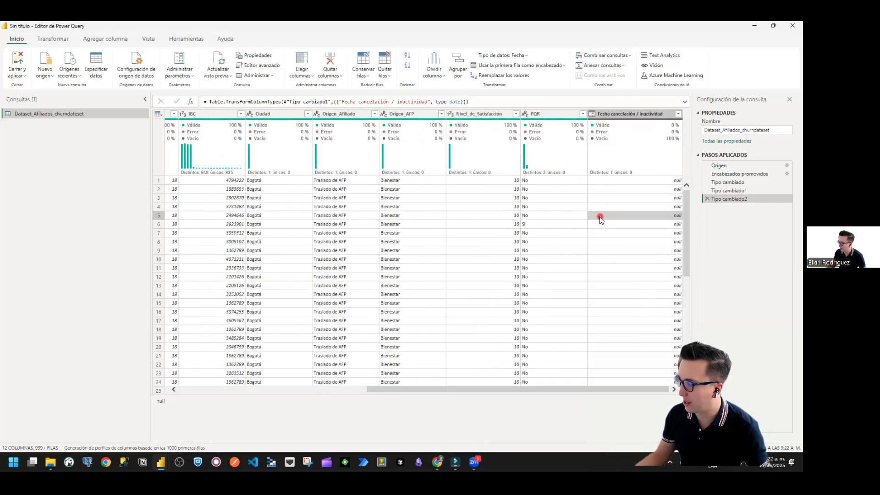
drag(478, 388, 197, 390)
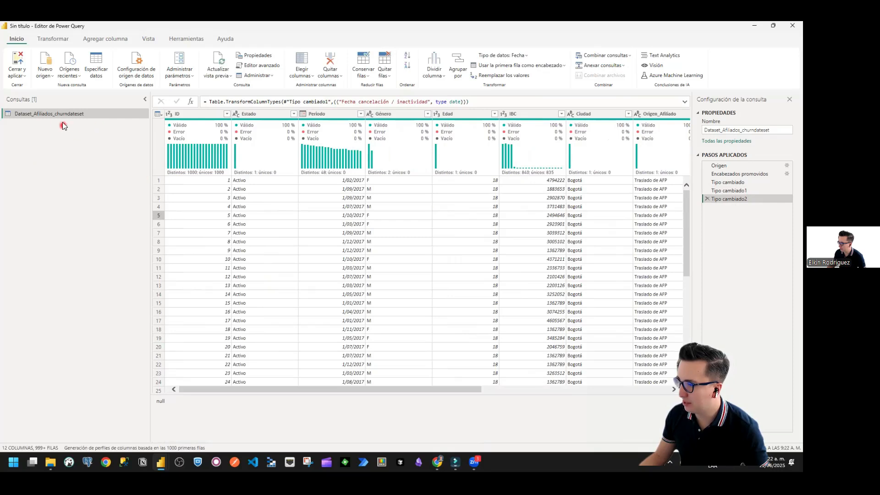
Step: Create a blank query whose source formula references the Dataset_Afiliados_churndateset query
click(45, 73)
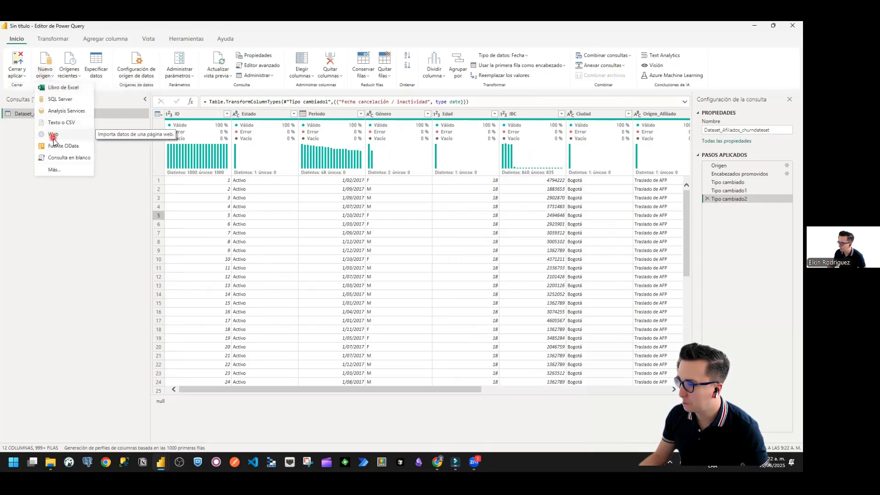
click(58, 157)
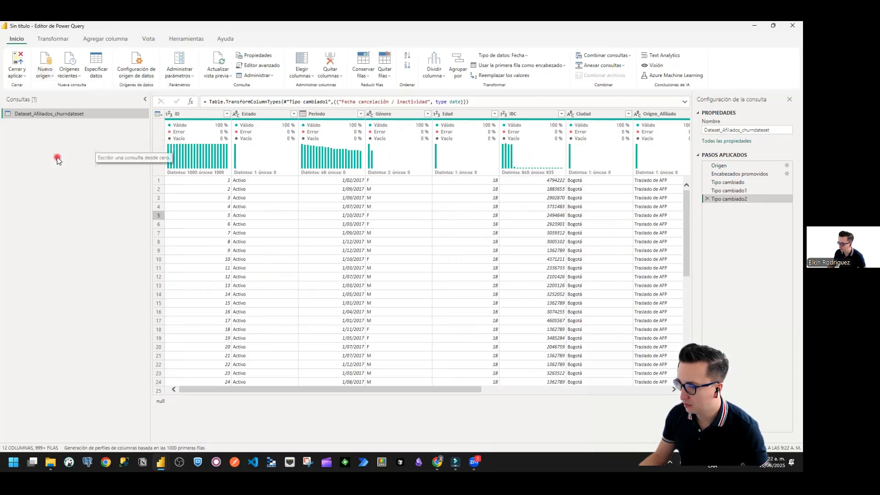
text(datase)
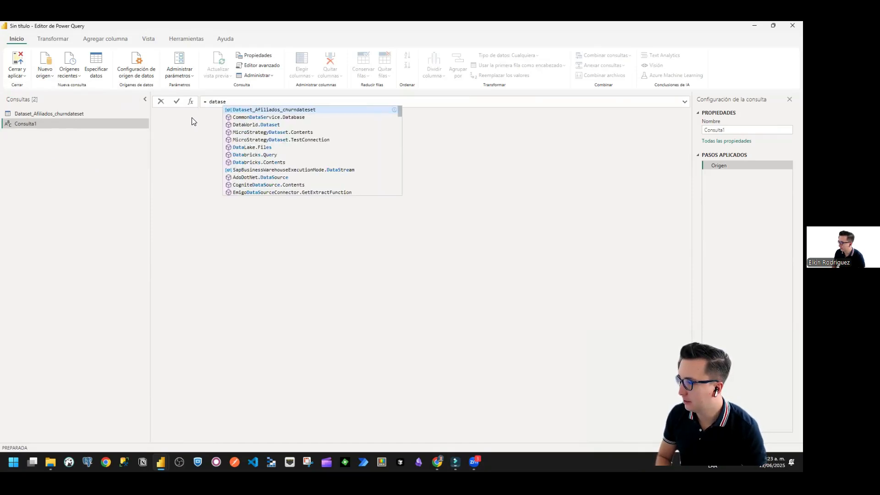
key(Tab)
key(Return)
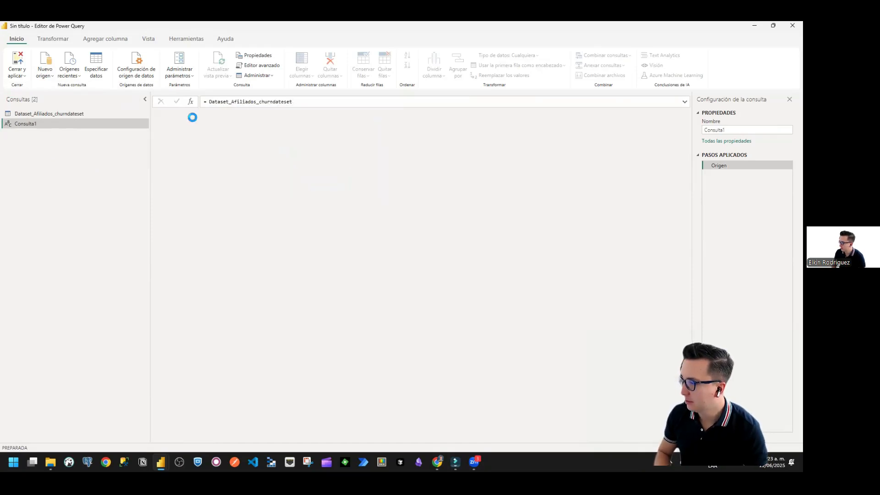
Step: Extend the Consulta1 source formula with [Periodo] so that it returns only that column as a list
click(308, 101)
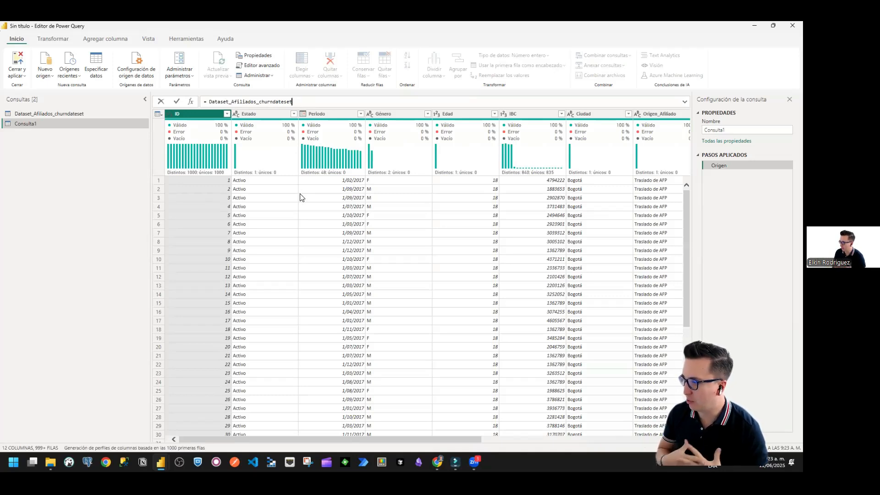
click(314, 112)
click(305, 102)
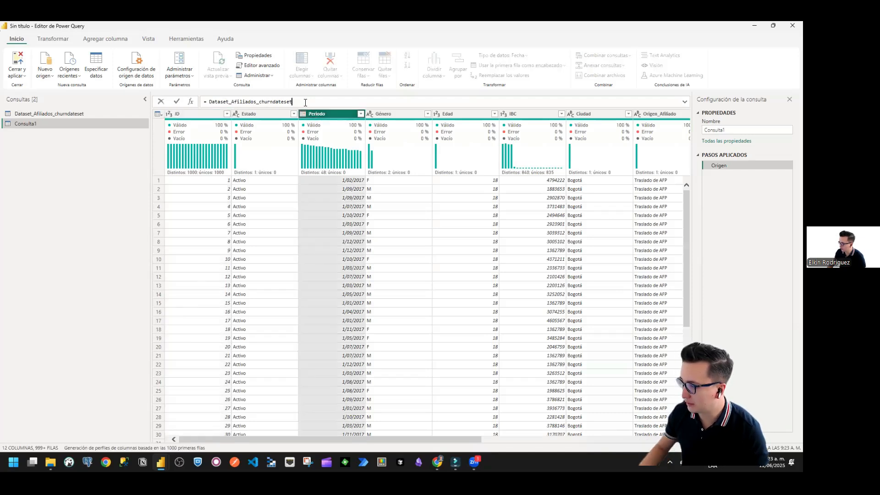
text([Periodo)
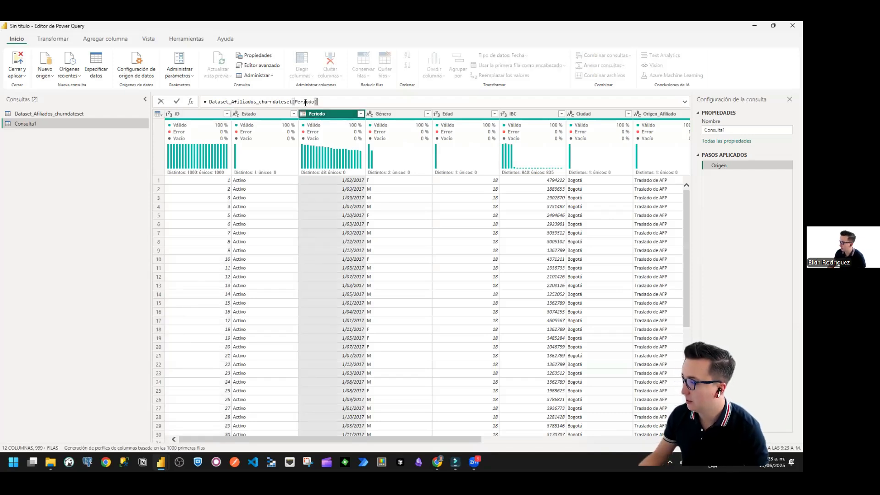
click(176, 101)
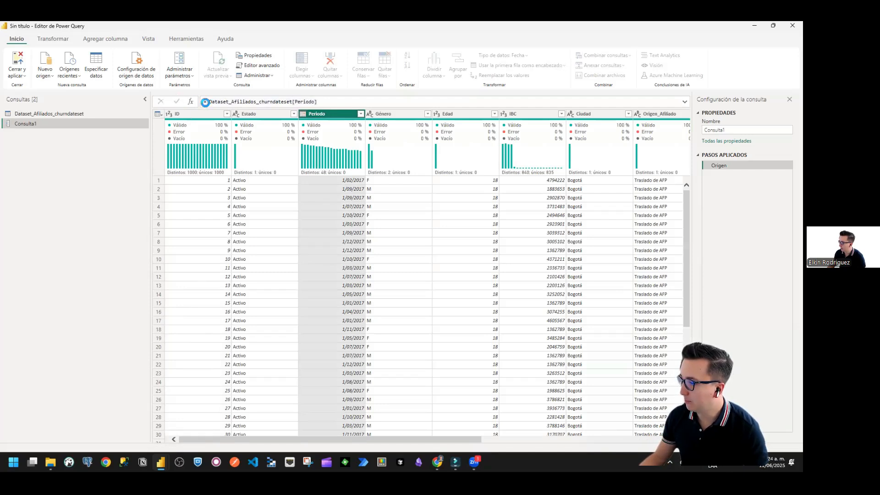
Step: Wrap the Periodo column reference in List.Min( ) to return the column's earliest date
click(209, 102)
text(Ñ)
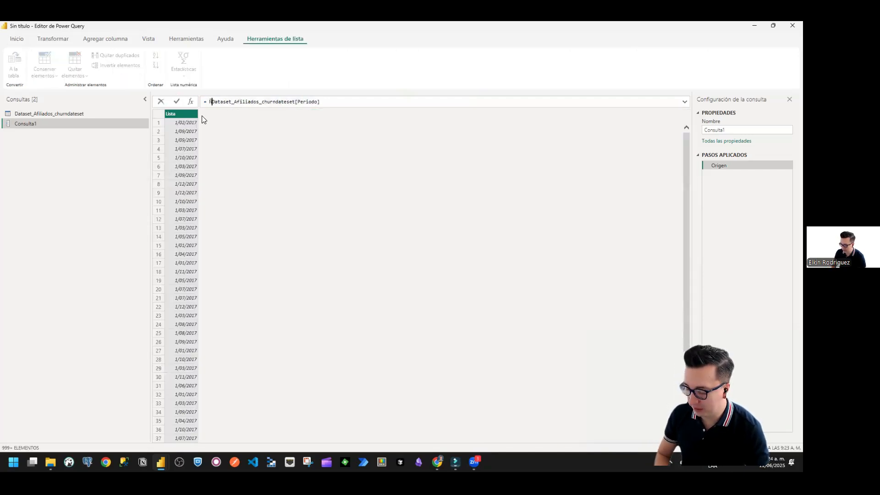
text(ist.)
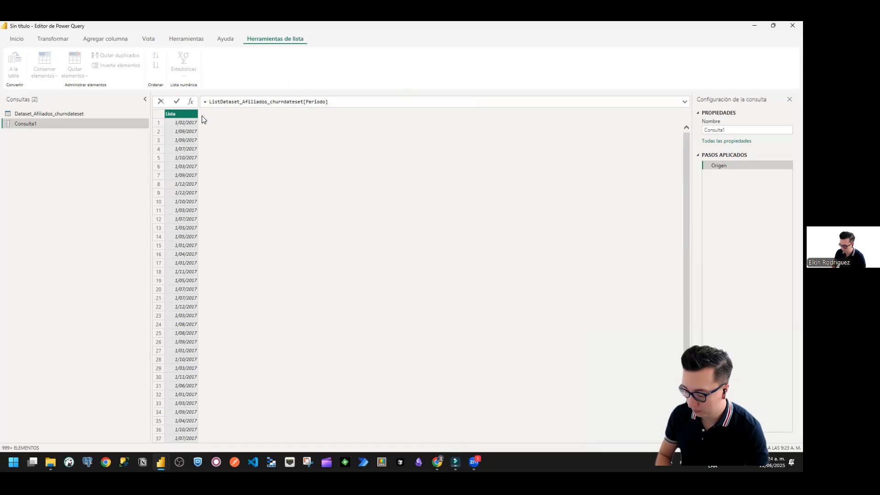
text(.Min()
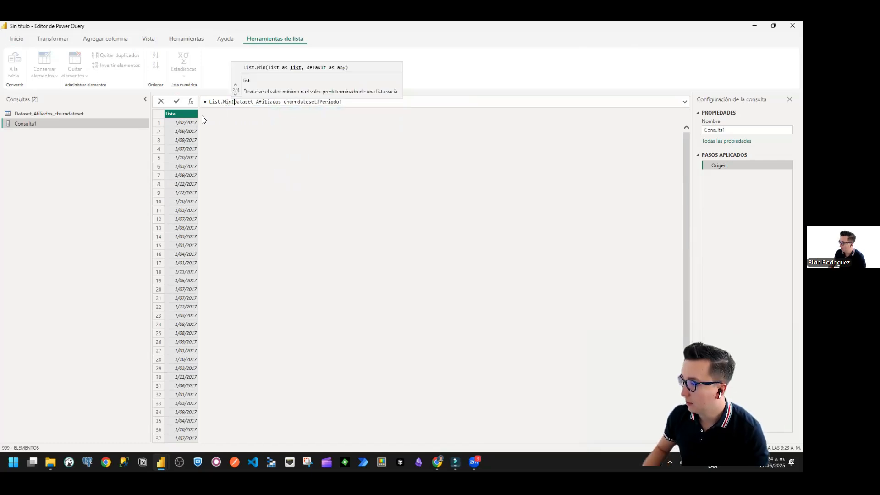
click(348, 102)
text())
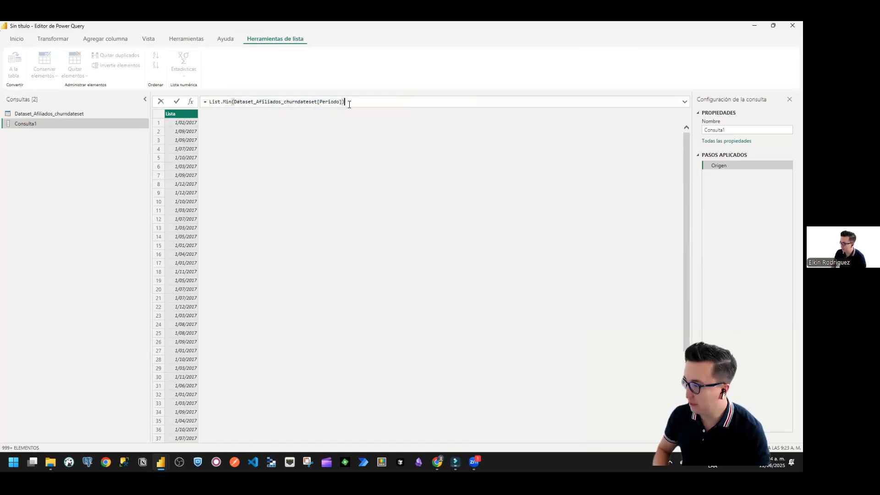
click(176, 102)
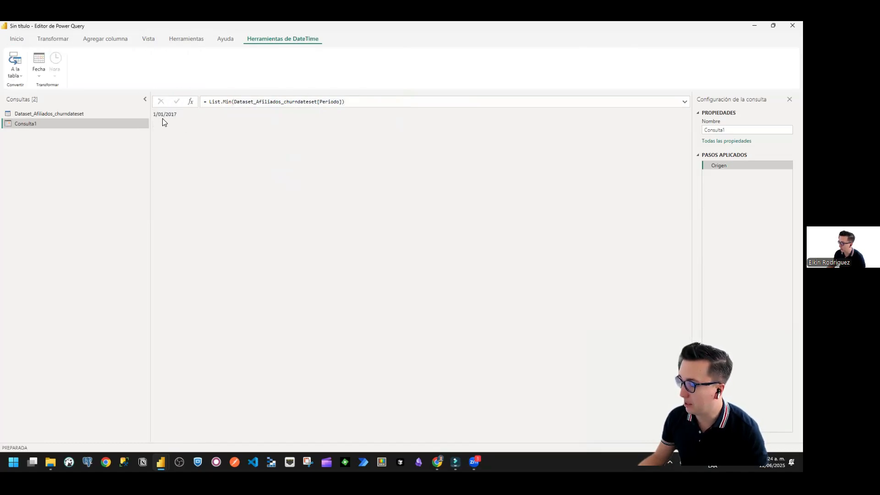
Step: Change the function in the Consulta1 formula to List.Max to return the latest Periodo date
click(233, 102)
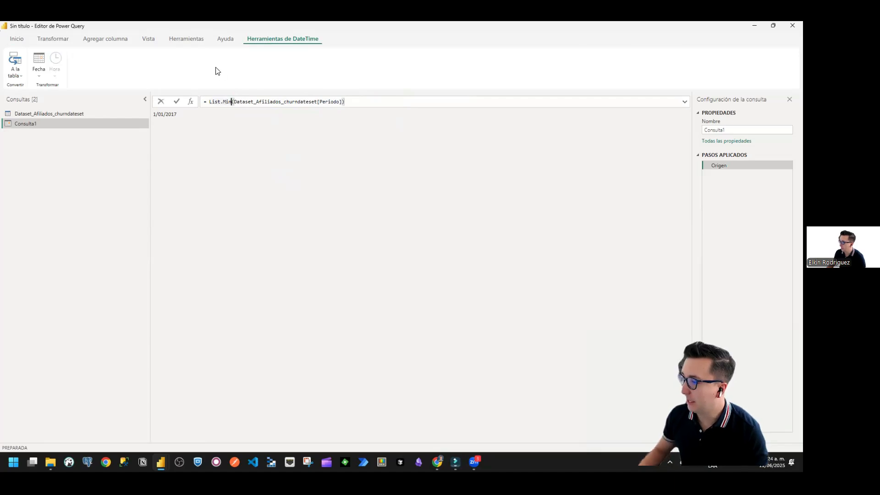
key(BackSpace)
key(BackSpace)
text(ax)
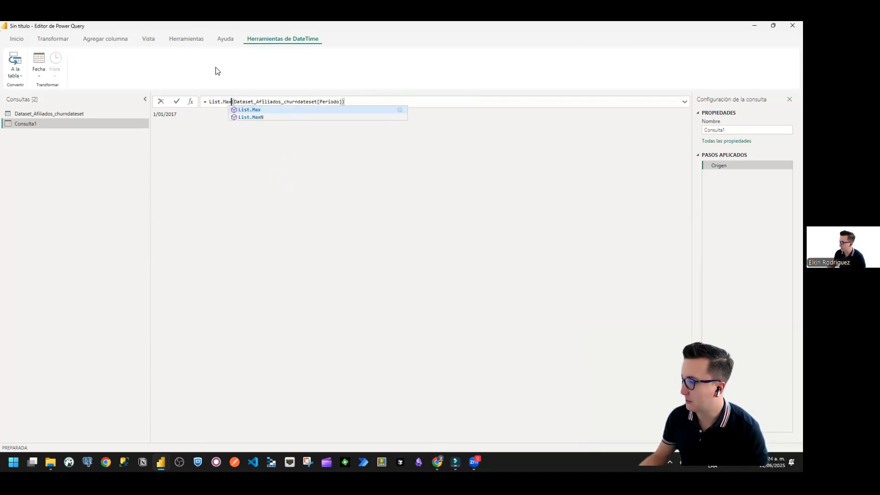
click(348, 101)
click(177, 103)
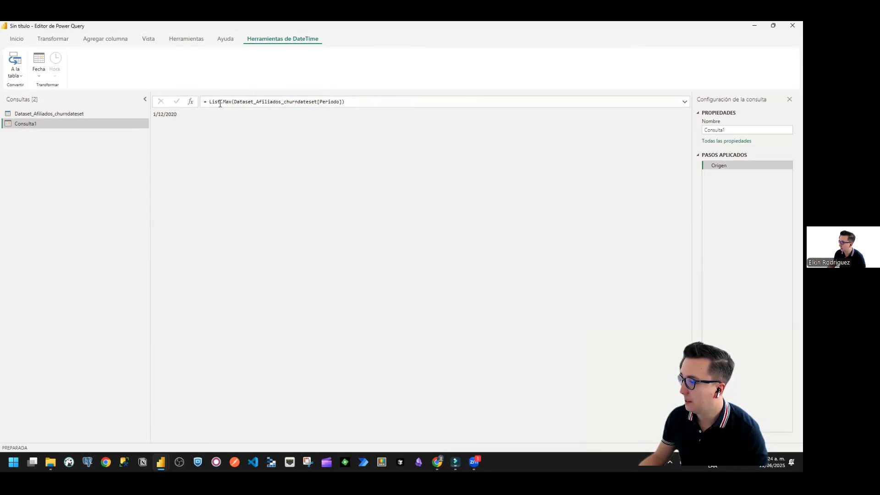
Step: Replace Periodo in the List.Max formula with the column name Fecha cancelación / inactividad, taken from the dataset query's header
click(75, 115)
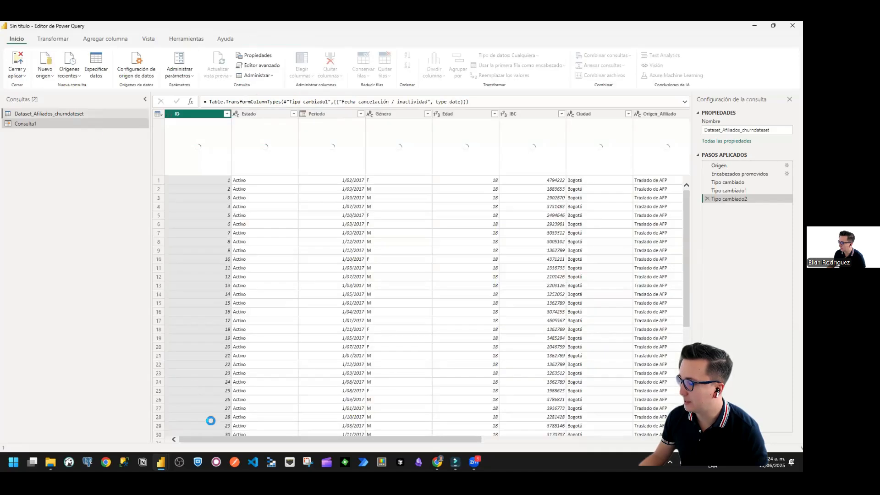
drag(229, 440, 417, 440)
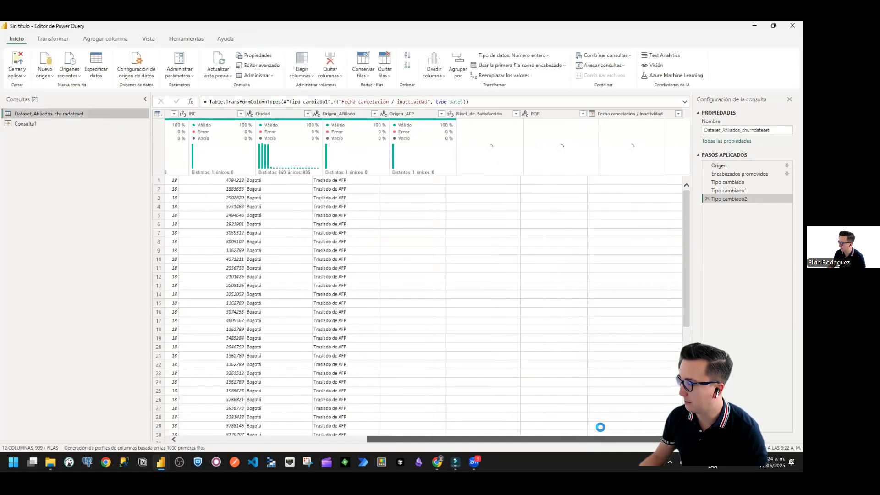
double_click(619, 114)
key(ctrl+c)
click(55, 124)
double_click(338, 102)
key(ctrl+v)
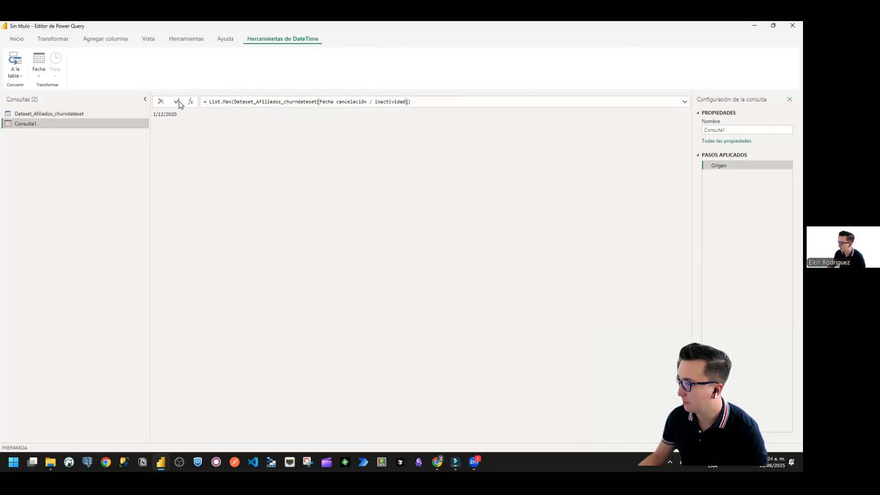
click(179, 101)
Step: Enclose the column name as #"Fecha cancelación / inactividad" in the List.Max formula, apply it and select the resulting date
click(321, 102)
text(#")
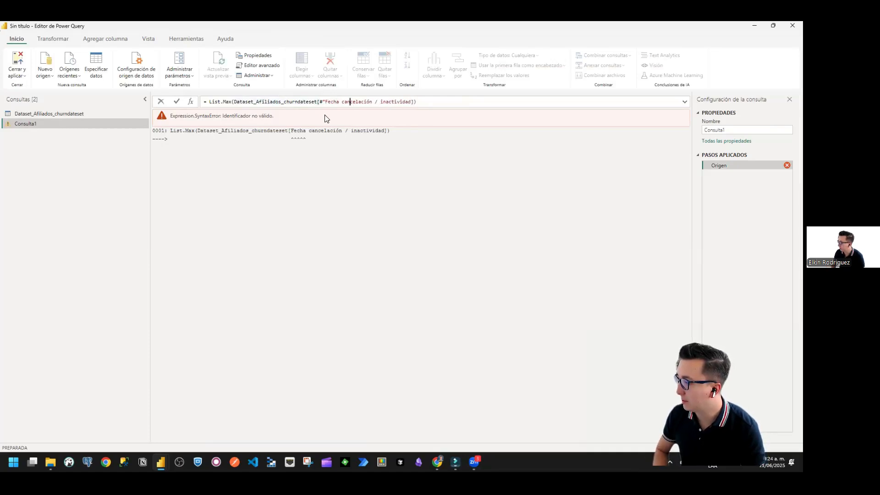
text(")
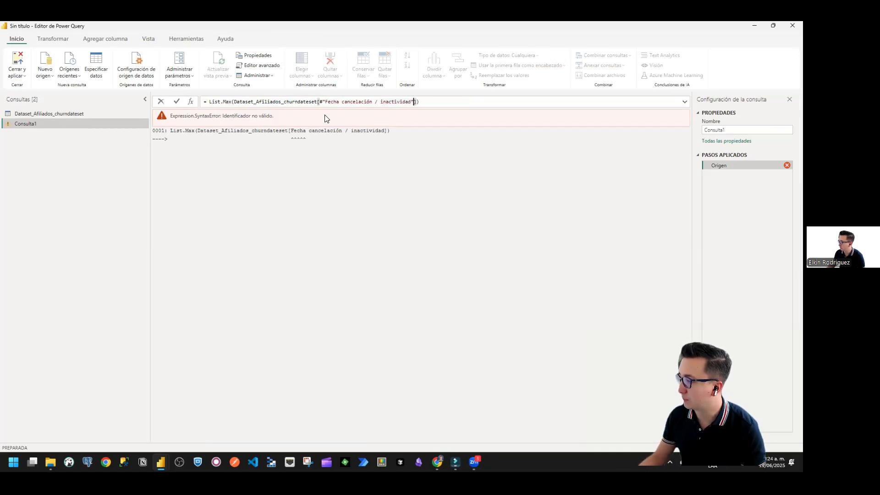
click(176, 102)
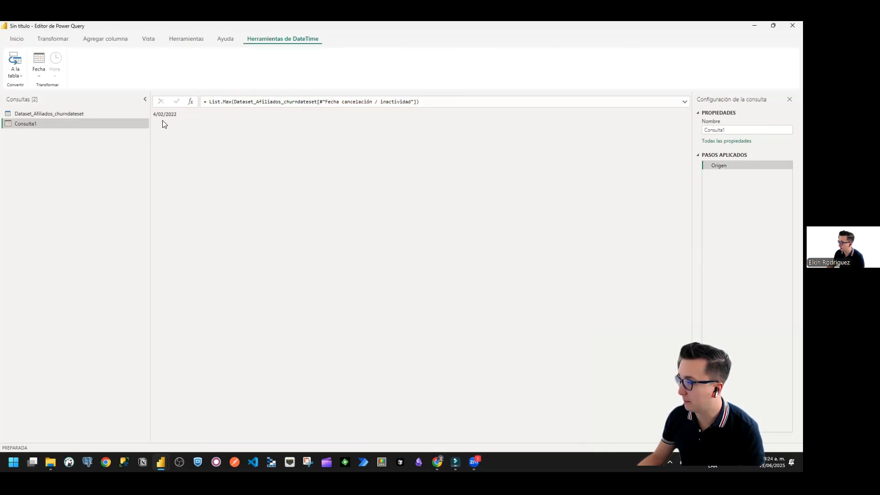
drag(178, 116, 156, 118)
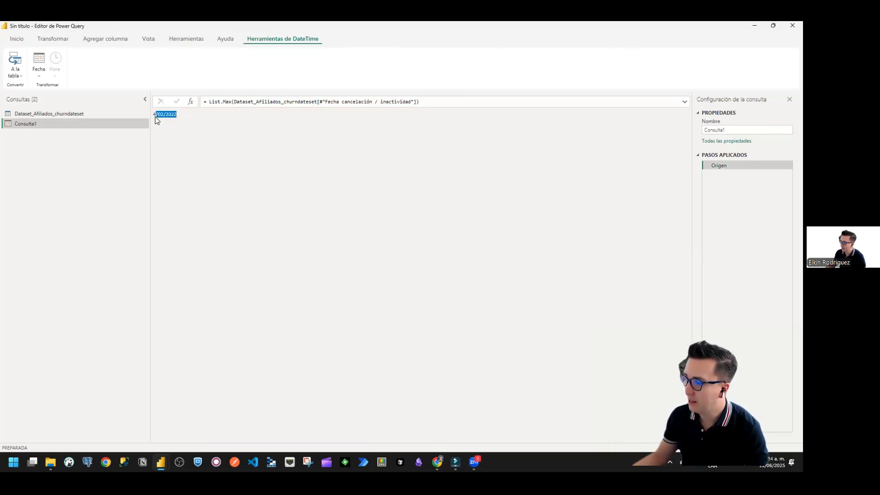
Step: Switch the formula to List.Min to check the earliest date in Fecha cancelación / inactividad
click(228, 102)
key(BackSpace)
key(BackSpace)
text(in)
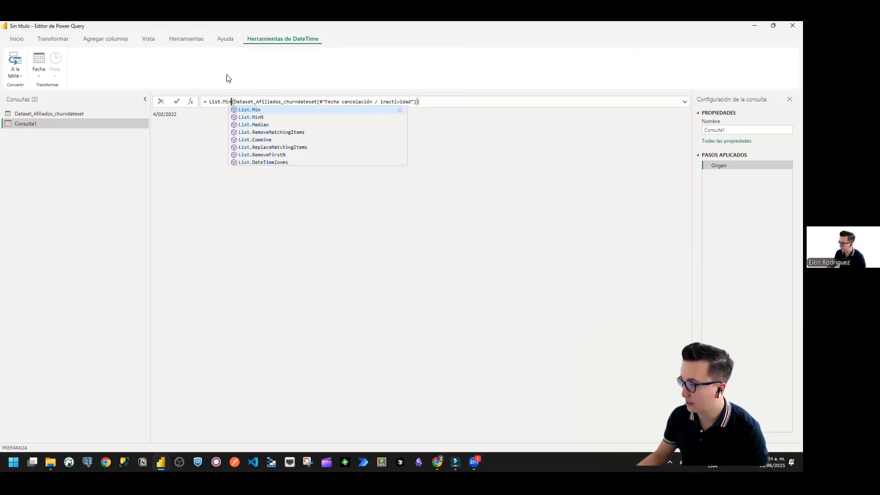
click(175, 102)
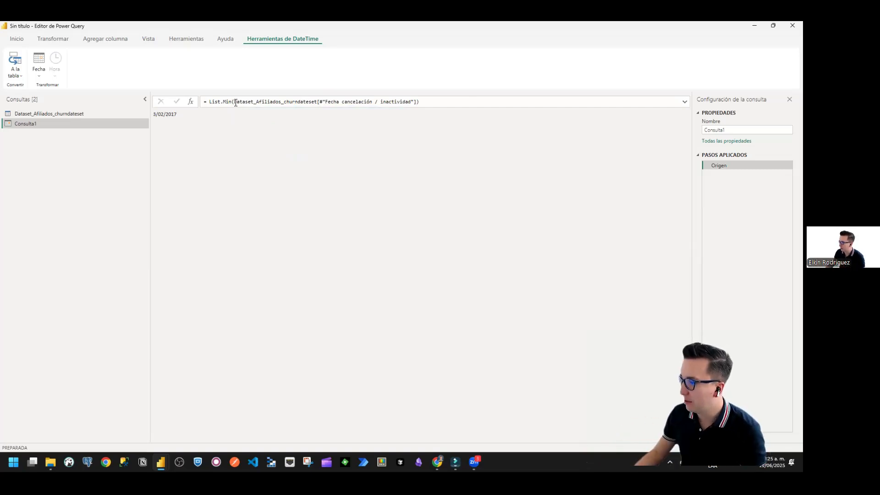
Step: Set the function back to List.Max for Fecha cancelación / inactividad, apply it and select the formula text
key(Left)
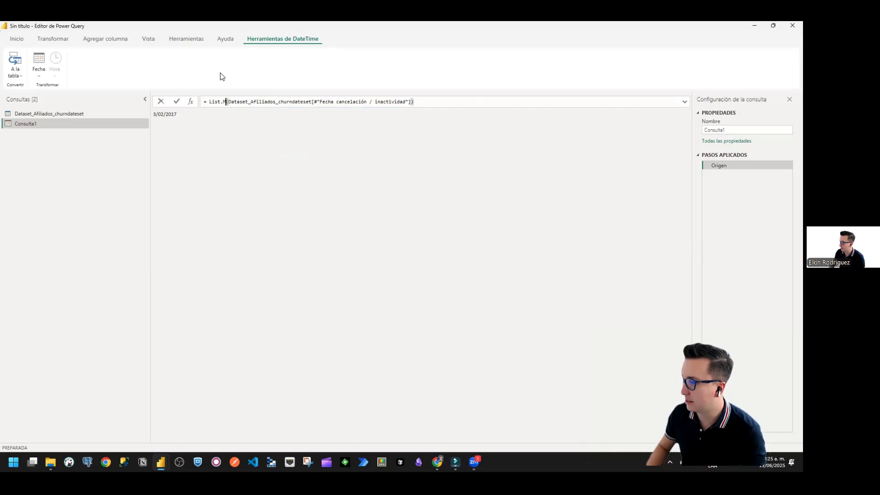
key(BackSpace)
key(BackSpace)
text(ax)
key(End)
click(176, 102)
drag(209, 101, 424, 101)
key(ctrl+c)
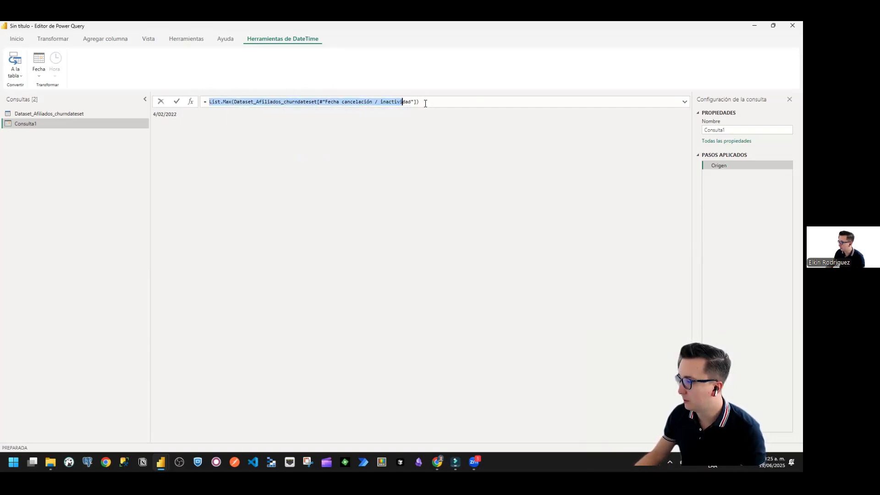
Step: Change the Origen step's formula to List.Min(Dataset_Afiliados_churndateset[Periodo]) and apply it
click(234, 102)
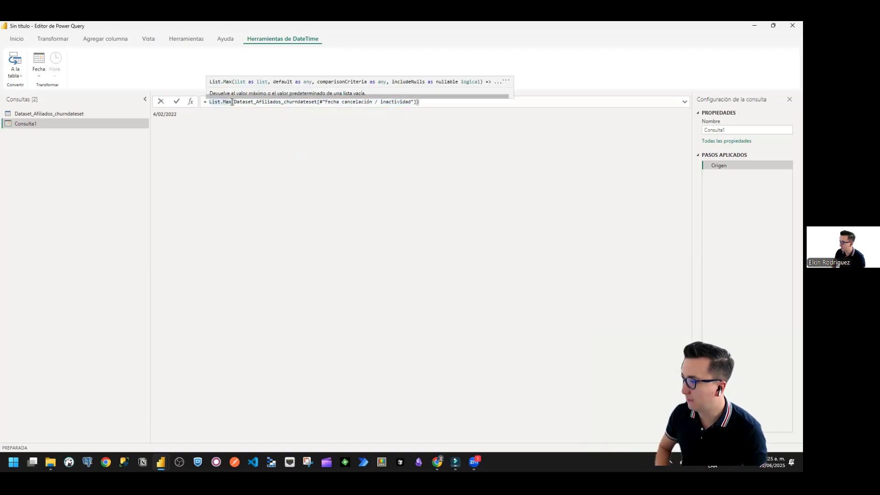
drag(232, 102, 226, 102)
text(in)
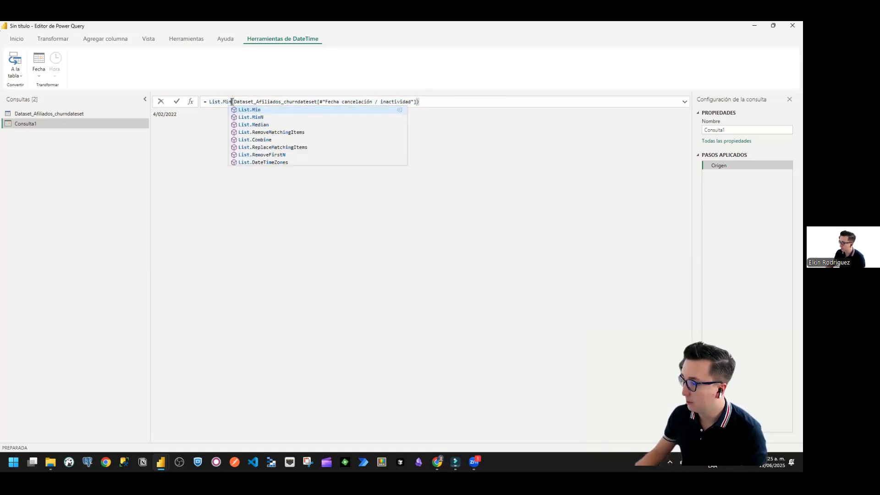
click(416, 102)
key(shift+Left)
key(shift+Left)
key(shift+Left)
key(shift+Left)
key(shift+Left)
key(shift+Left)
key(shift+Left)
key(shift+Left)
key(shift+Left)
key(shift+Left)
key(shift+Left)
key(shift+Left)
key(shift+Left)
key(shift+Left)
key(shift+Left)
key(shift+Left)
key(shift+Left)
key(shift+Left)
key(shift+Left)
key(shift+Left)
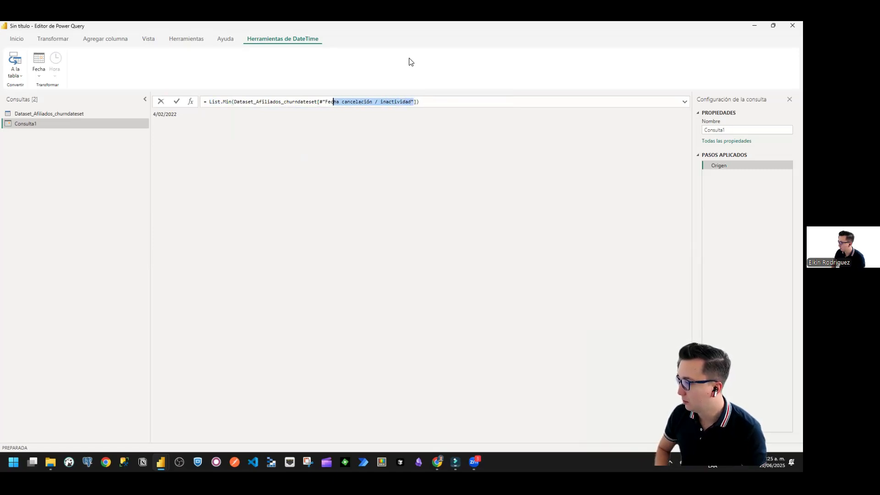
text(Periodo)
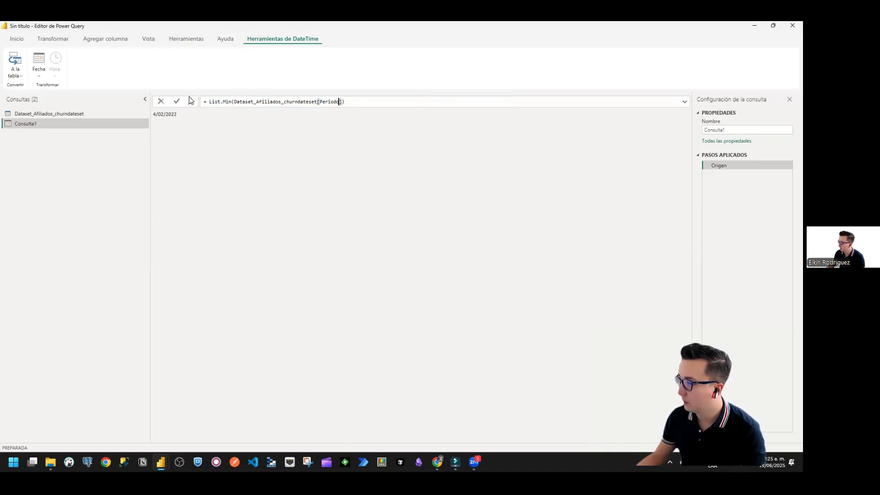
click(177, 102)
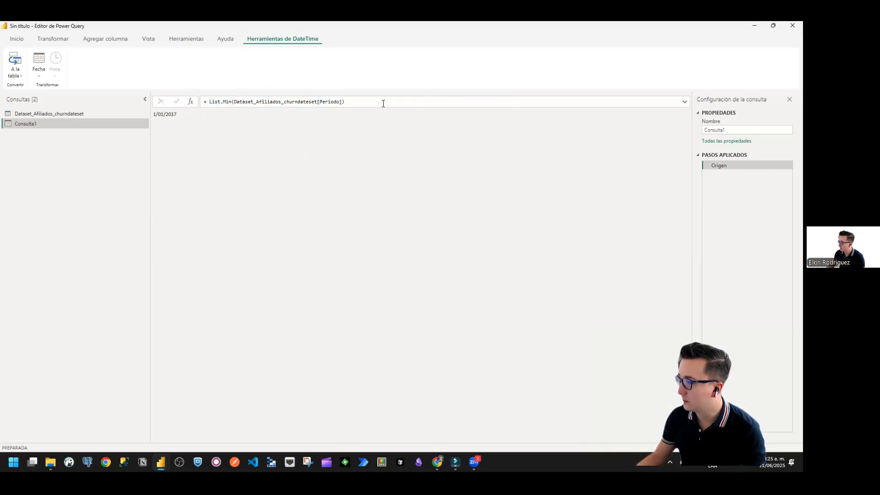
Step: Add a custom step after Origen with the copied formula List.Max(Dataset_Afiliados_churndateset[#"Fecha cancelación / inactividad"]) and apply it
click(190, 104)
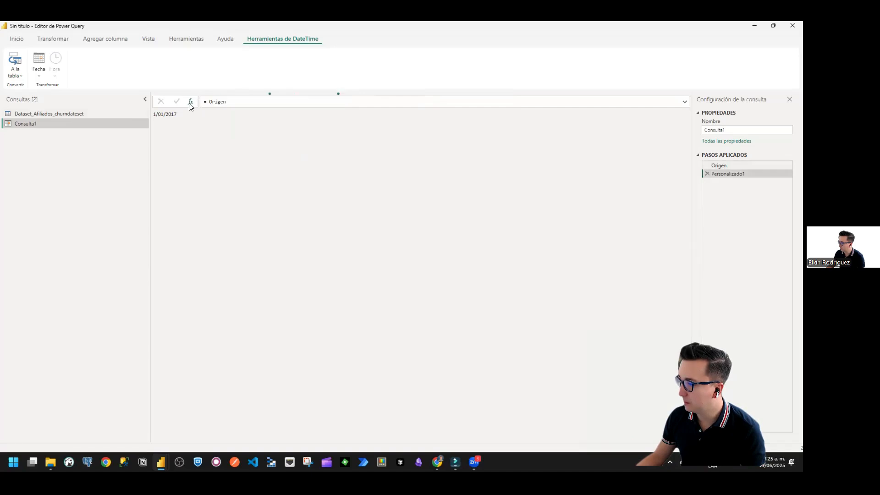
key(shift+End)
key(ctrl+v)
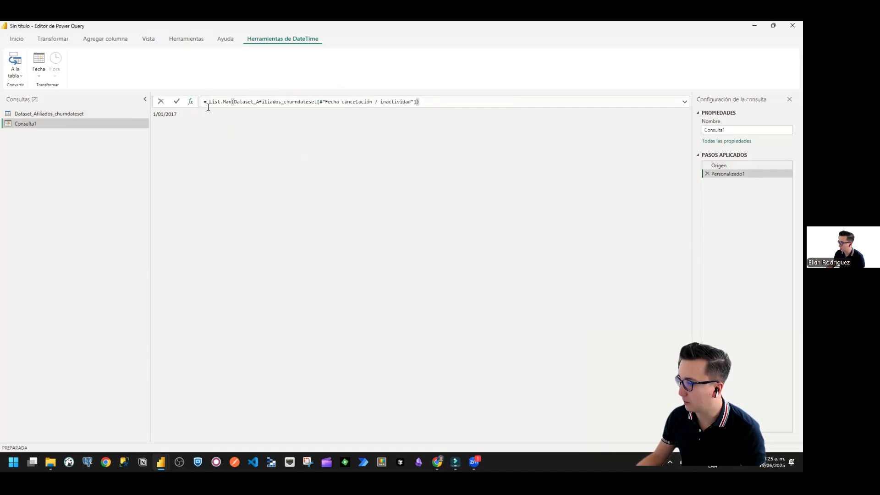
click(225, 101)
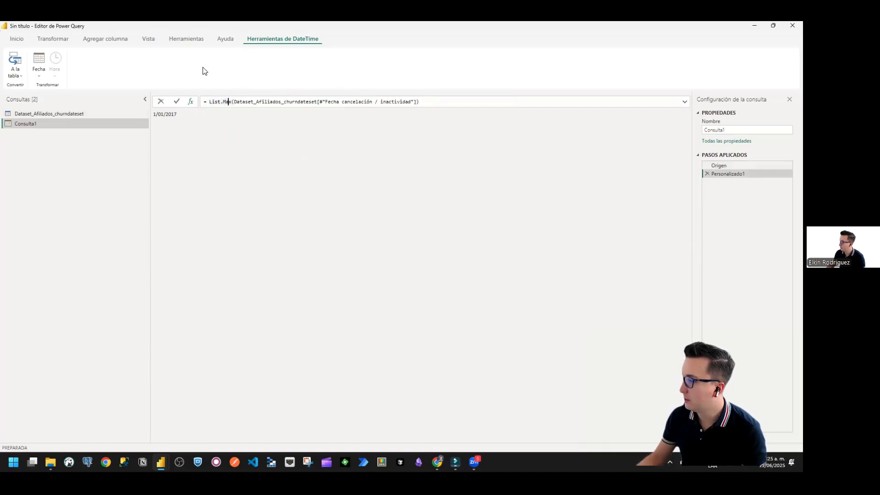
click(177, 102)
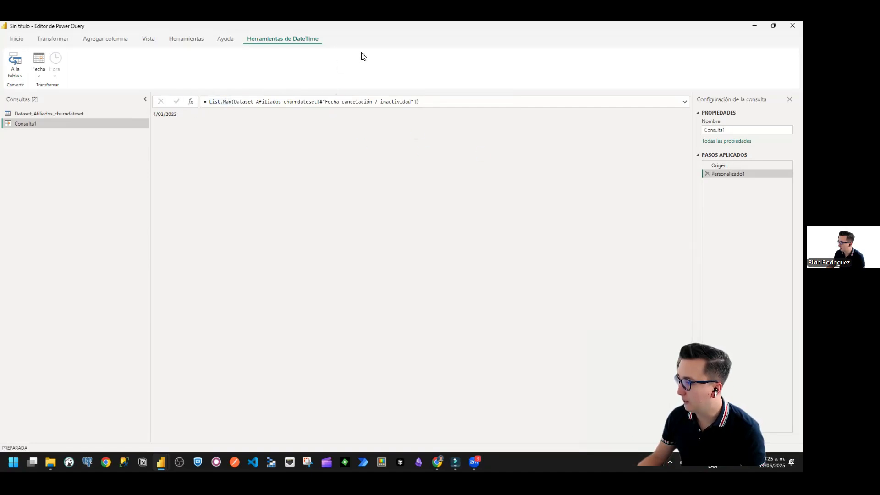
drag(653, 160, 702, 150)
drag(686, 148, 735, 169)
drag(669, 208, 707, 182)
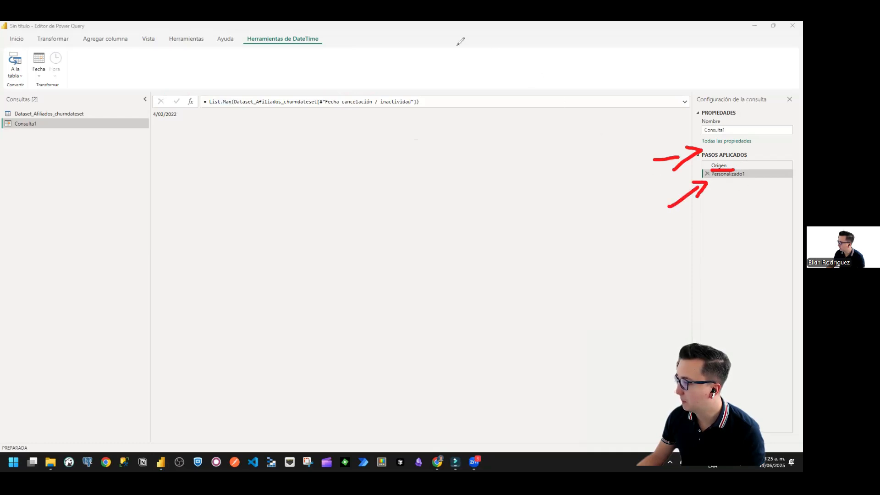
drag(698, 188, 662, 159)
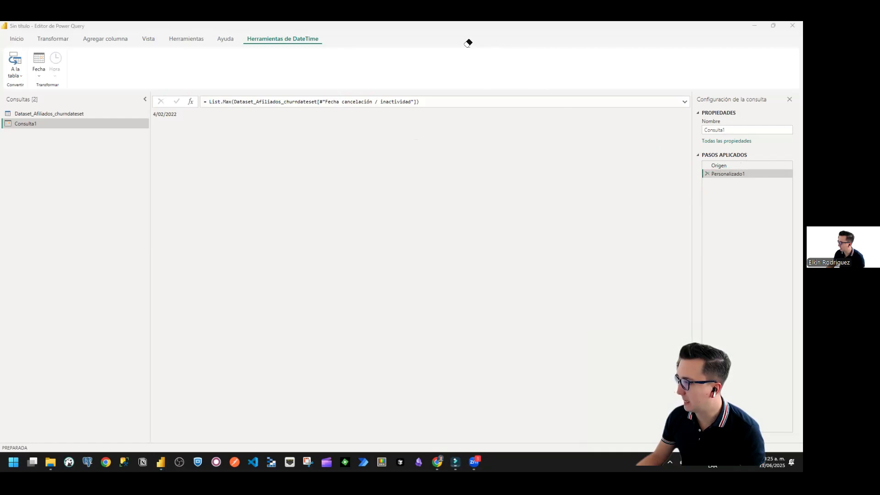
Step: Add another custom step that builds a list between the two dates with the formula {Origen..Personalizado1}
click(190, 101)
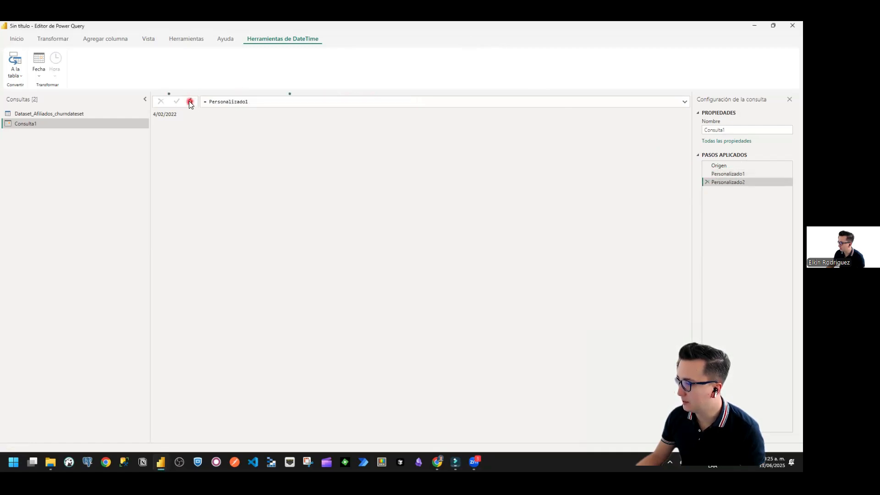
text({Origen..)
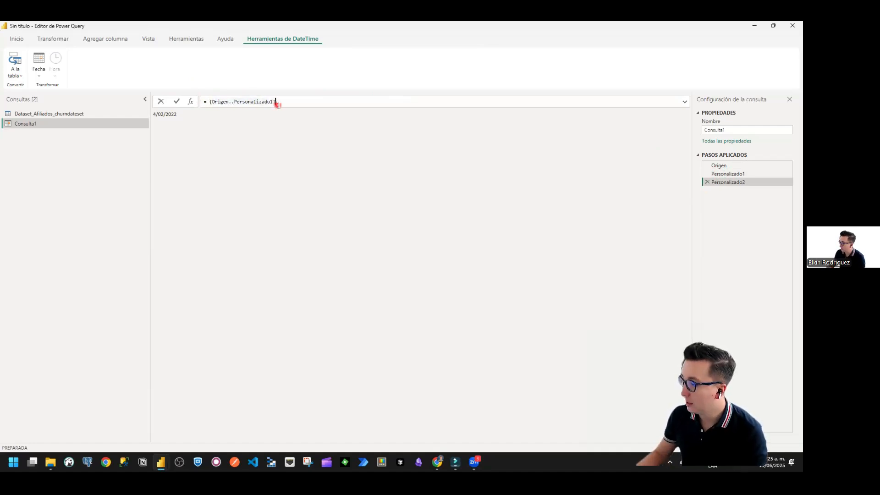
mouse_move(237, 104)
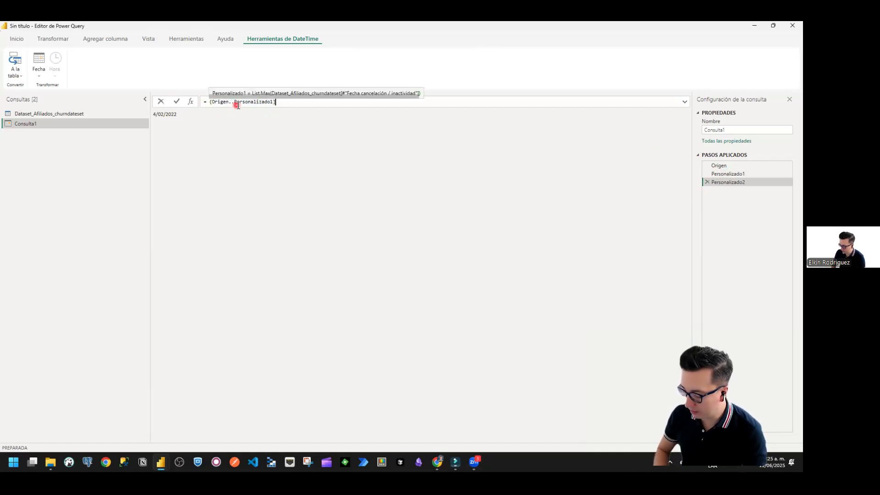
click(174, 101)
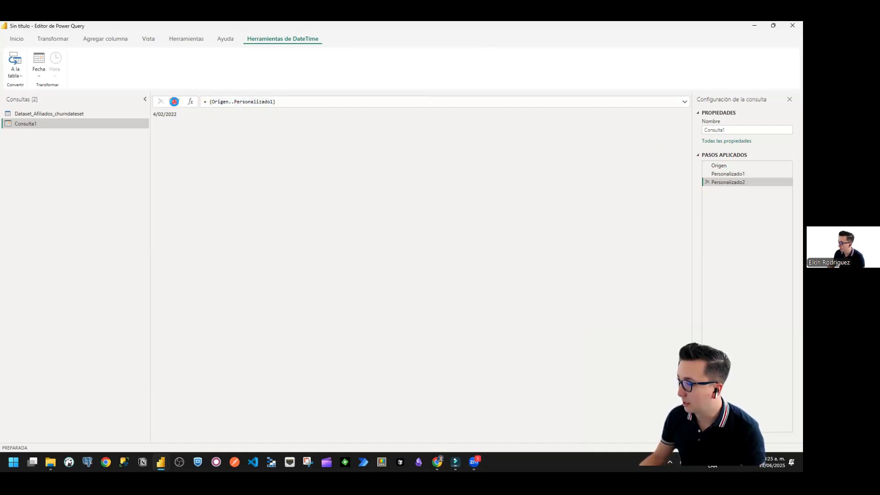
click(222, 105)
click(264, 109)
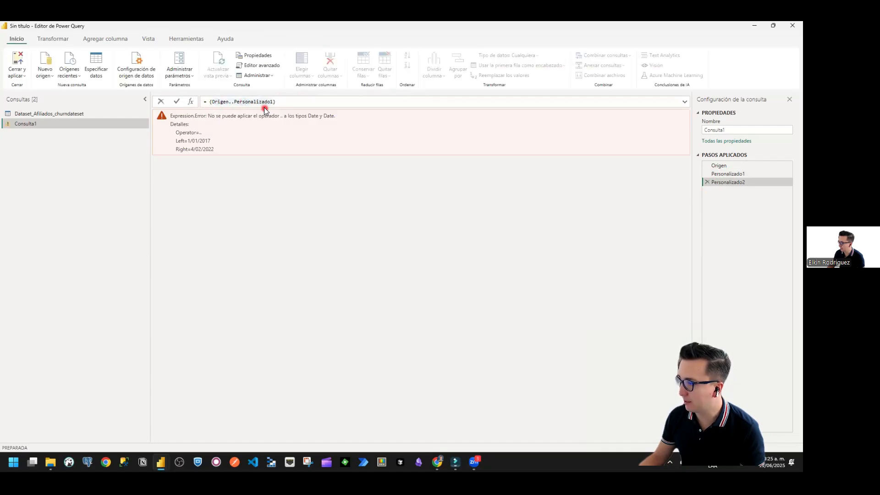
Step: Wrap the Origen step's List.Min formula in Number.From( ) to convert the start date to a number
click(726, 166)
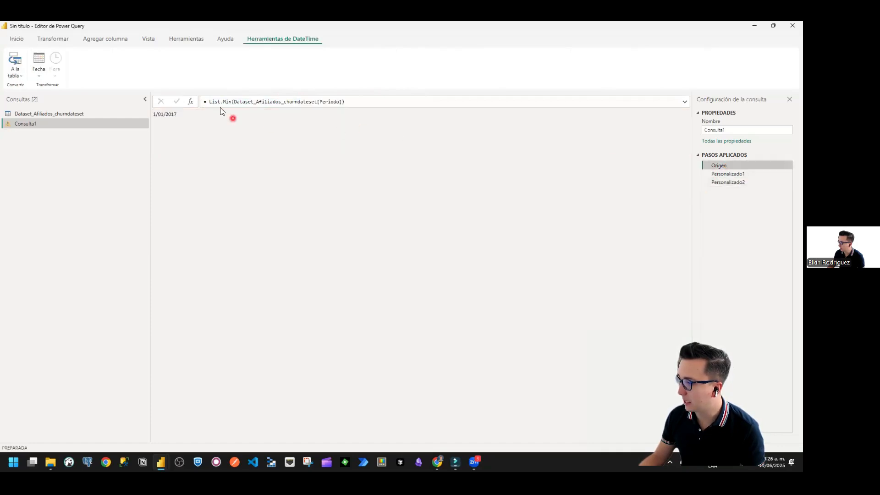
click(209, 101)
text(Numer)
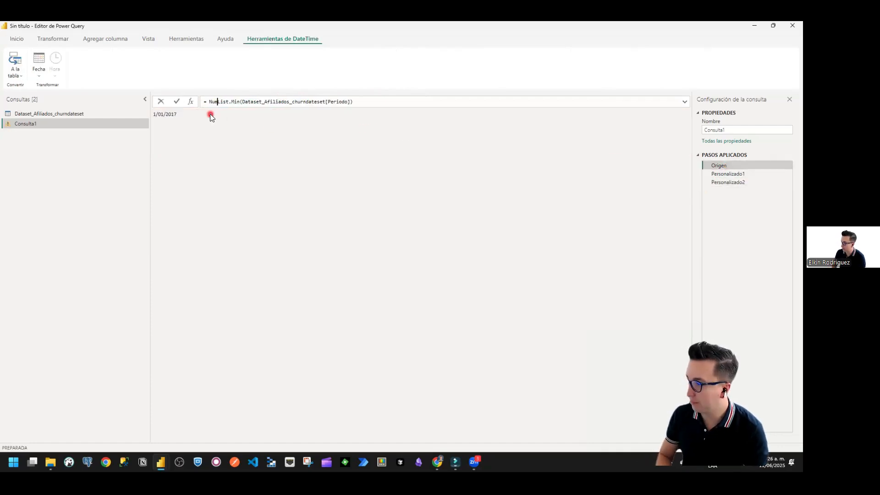
key(BackSpace)
key(BackSpace)
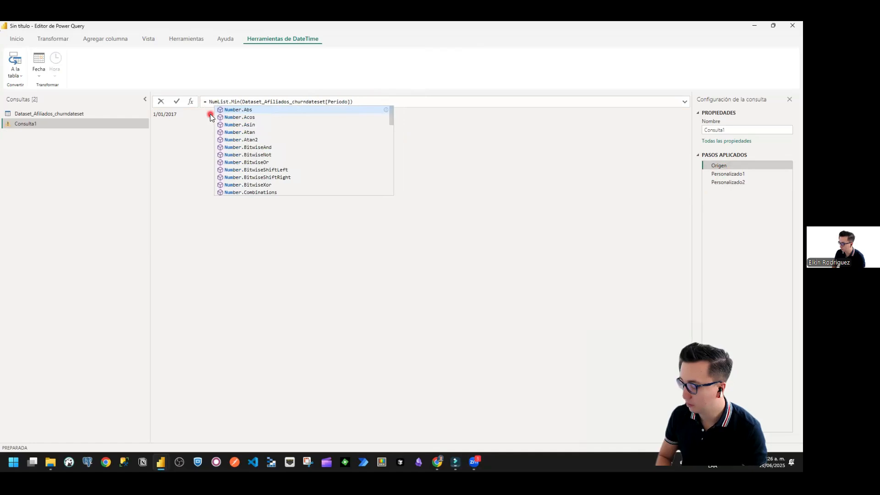
text(ber.From()
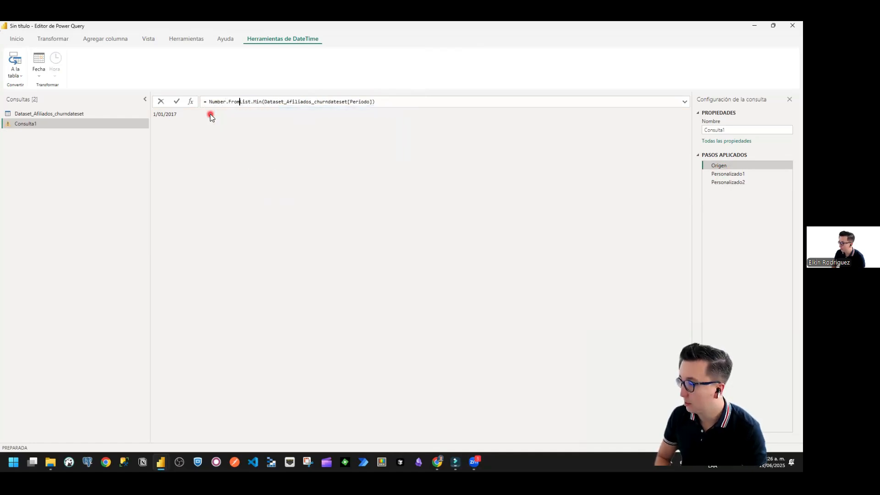
click(400, 102)
text())
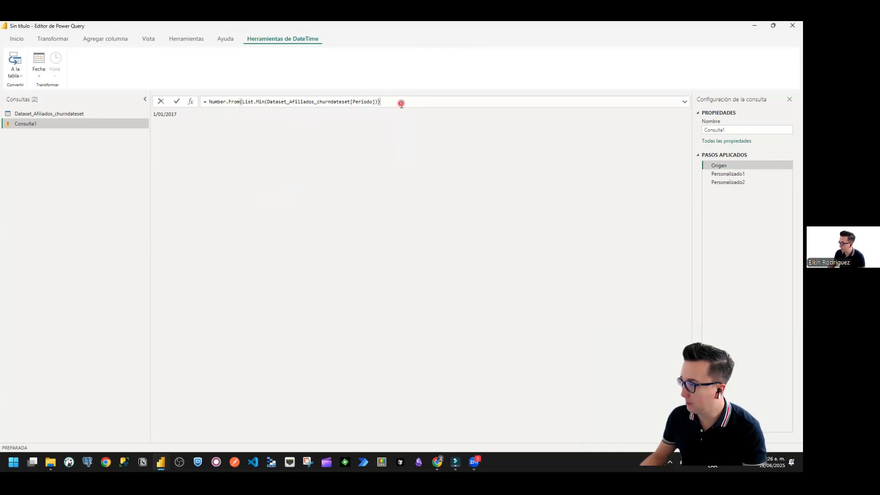
click(177, 102)
click(215, 103)
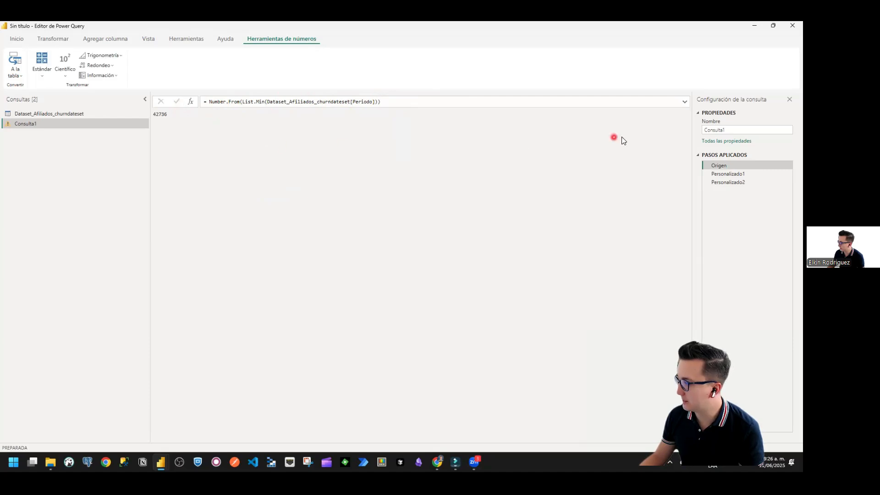
click(158, 118)
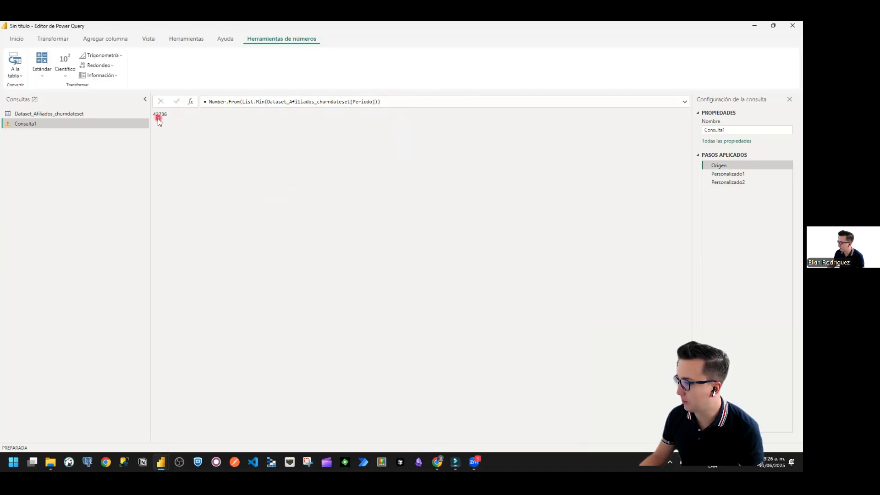
Step: Wrap the Personalizado1 step's List.Max formula in Number.From( ) to convert the end date to a number
click(741, 173)
click(211, 102)
text(Number.From()
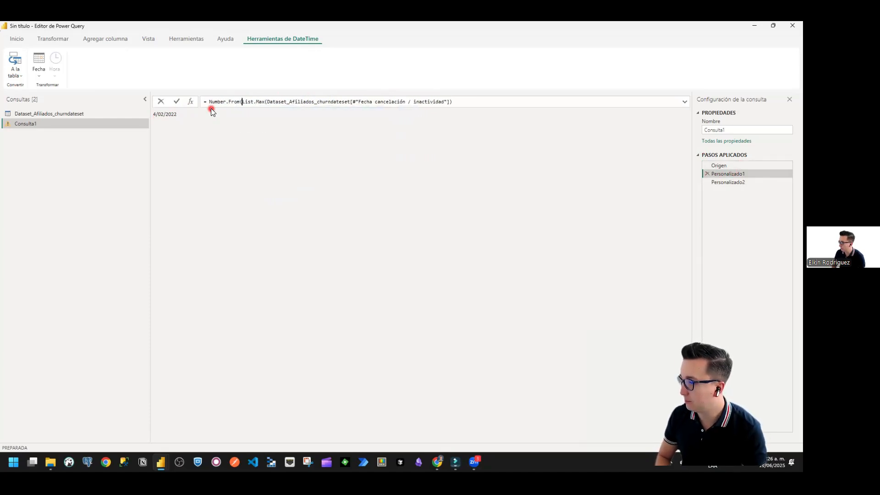
click(458, 102)
text())
click(176, 101)
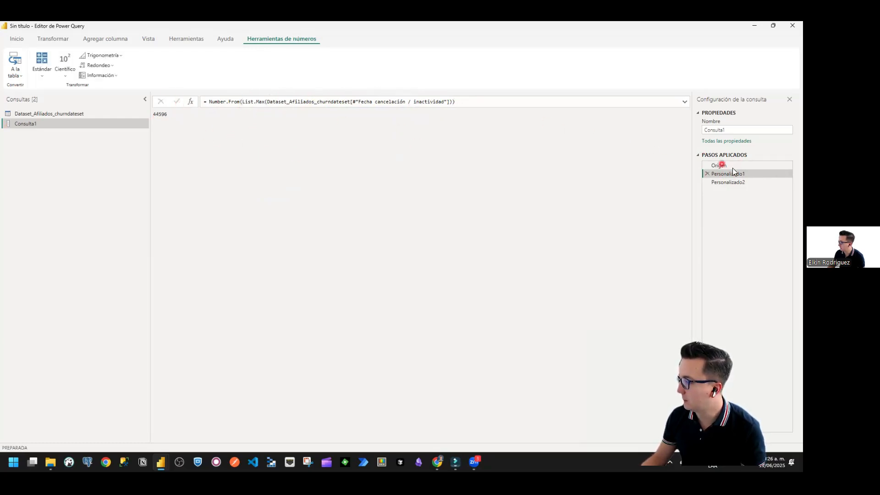
Step: Convert the number list in the Personalizado2 step to a table with no delimiter
click(729, 182)
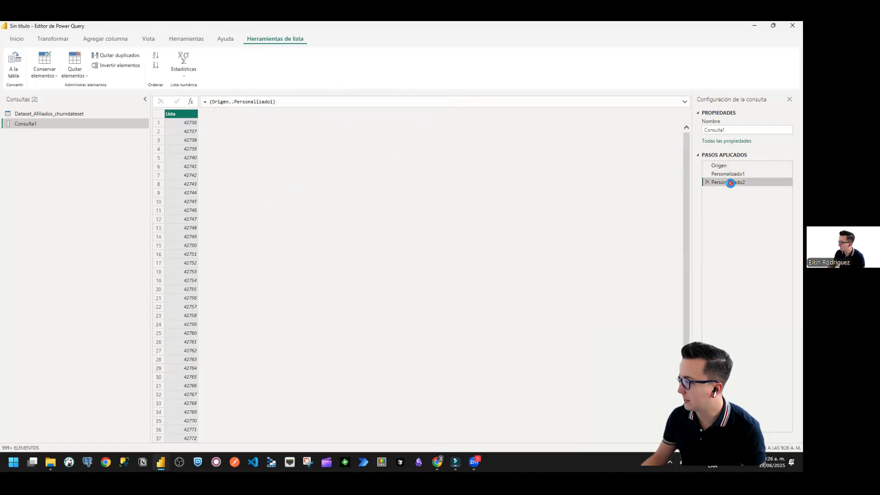
right_click(174, 115)
click(199, 131)
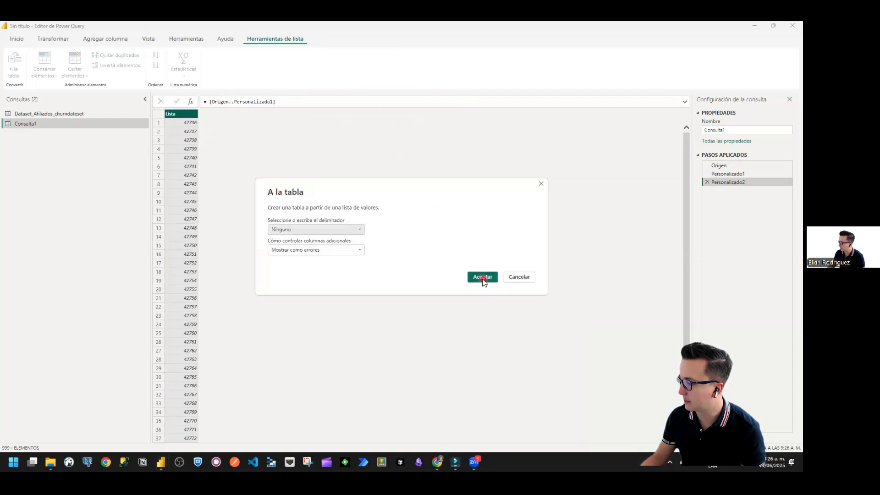
click(482, 278)
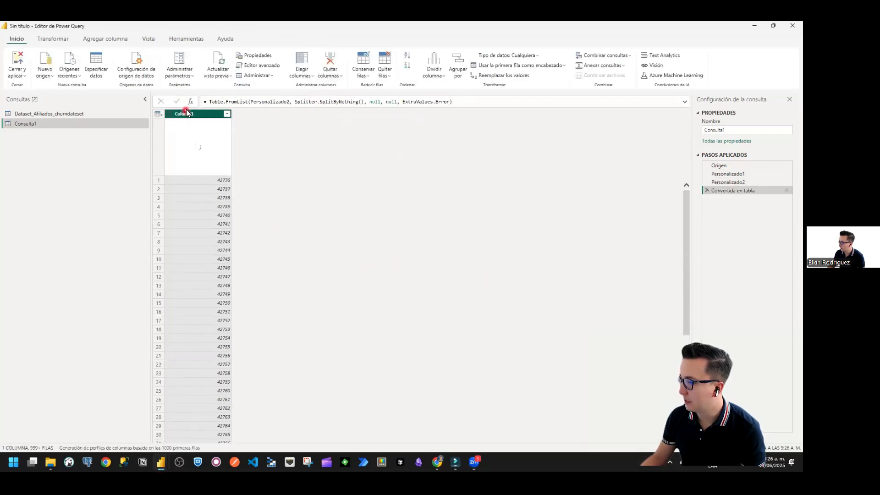
Step: Rename Column1 as Fecha and set its data type to date
double_click(186, 111)
text(Fecha)
key(Return)
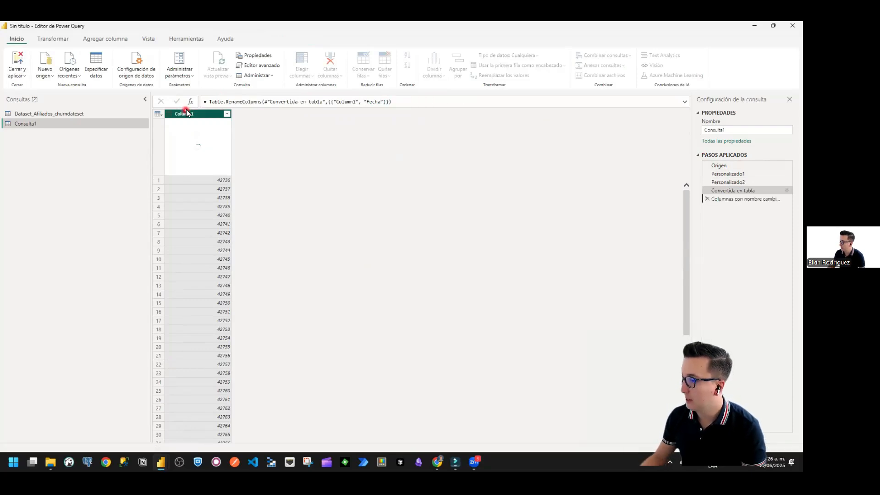
click(169, 114)
click(181, 171)
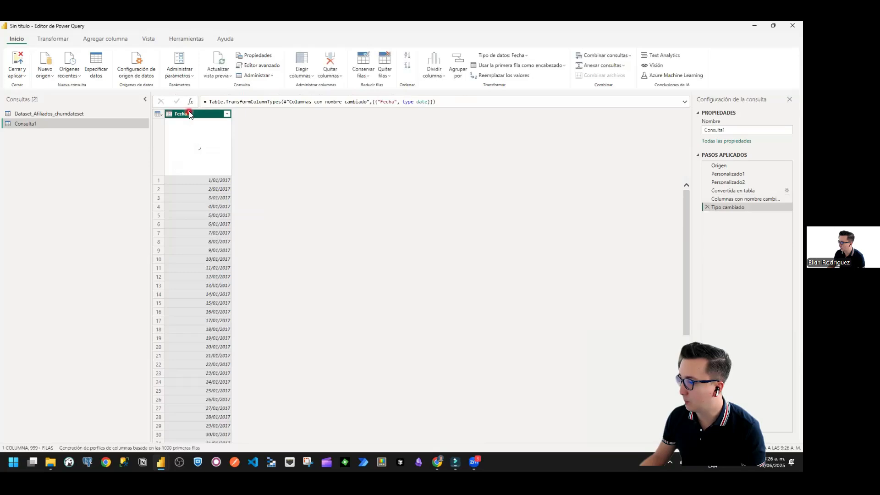
Step: Add a start-of-month (Inicio del mes) column based on Fecha and rename it Cohort
click(106, 38)
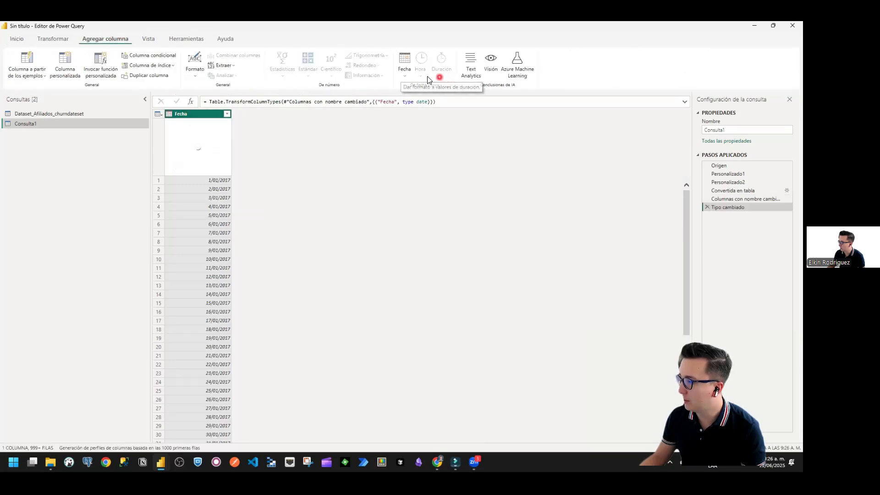
click(403, 76)
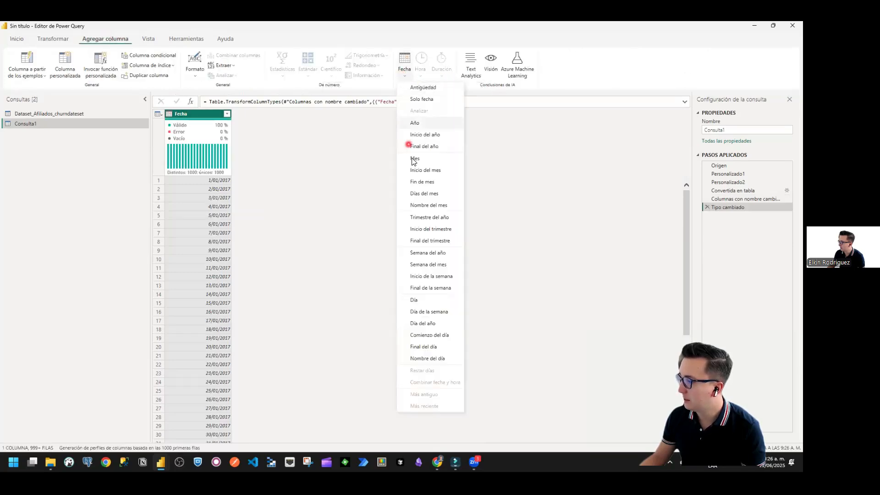
click(429, 174)
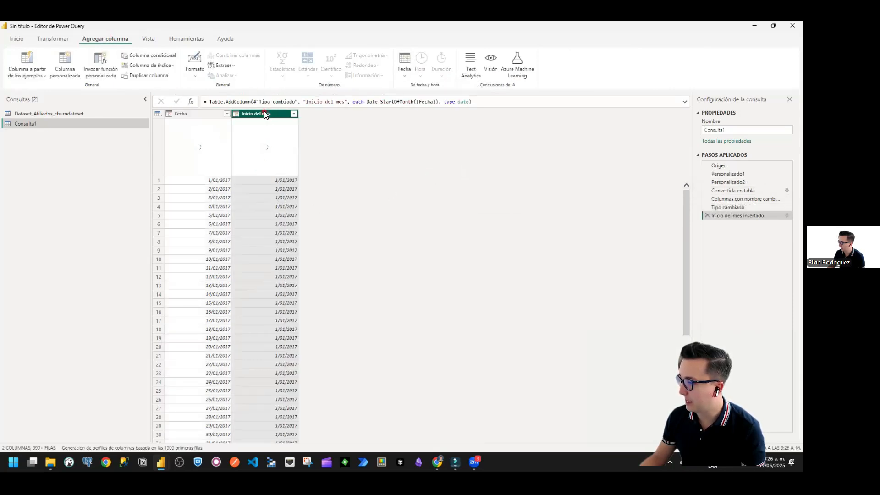
double_click(264, 114)
text(Cohort)
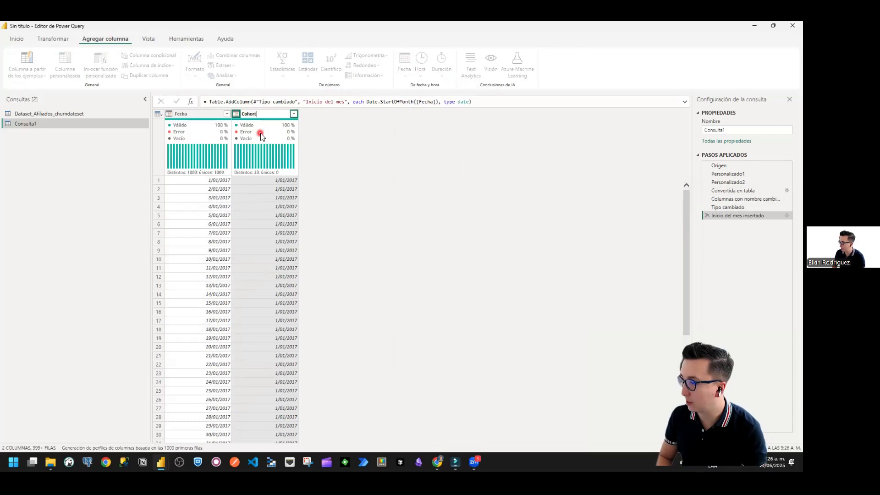
key(Return)
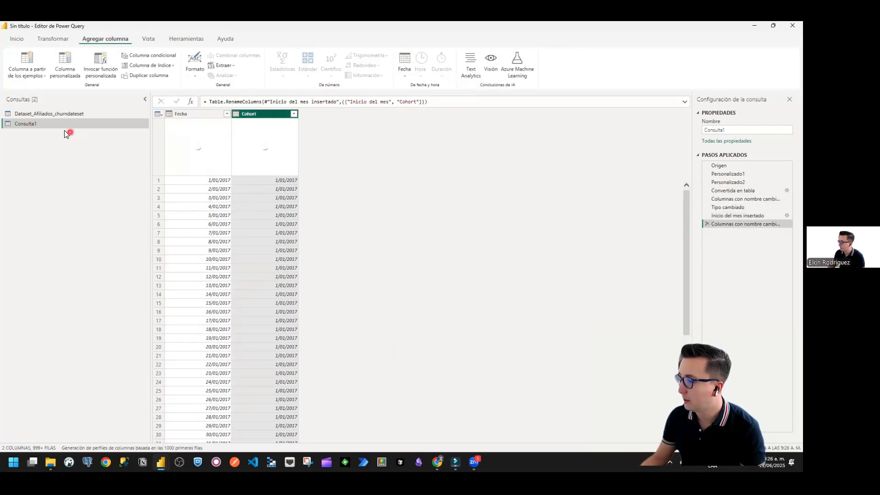
Step: Rename the Consulta1 query as Dim Calendario and duplicate it
double_click(38, 122)
text(Dim Calendario)
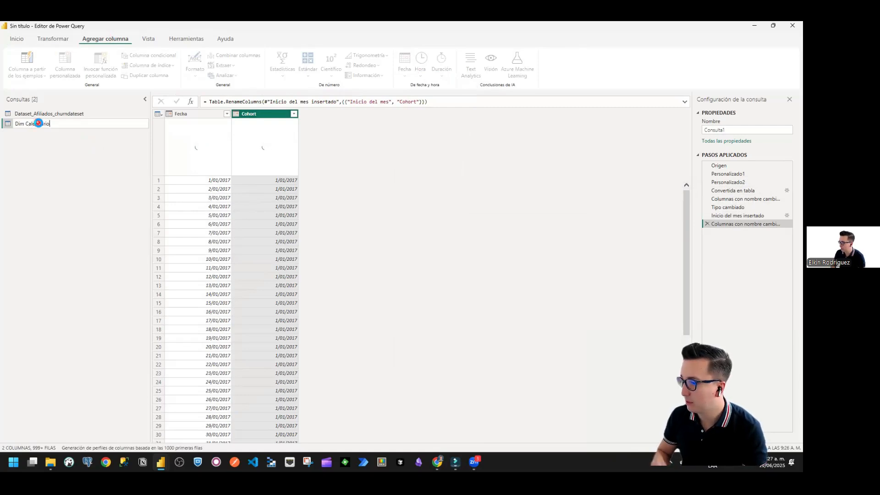
key(Return)
right_click(39, 124)
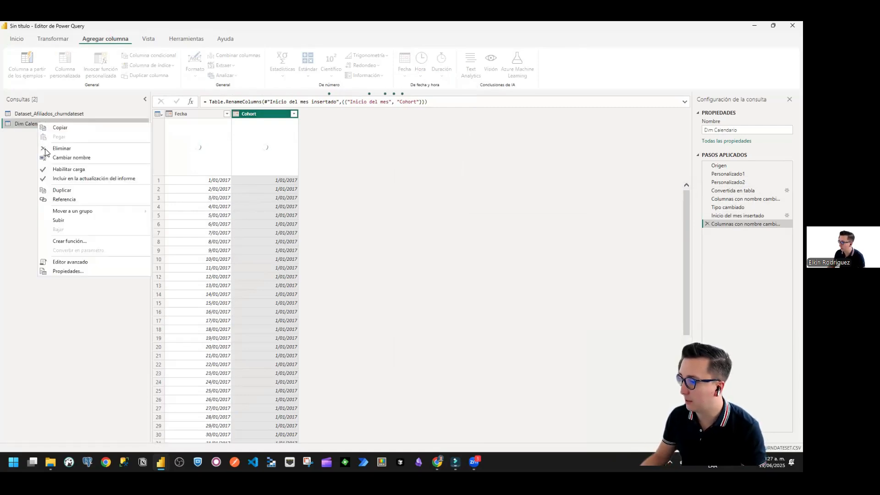
click(60, 189)
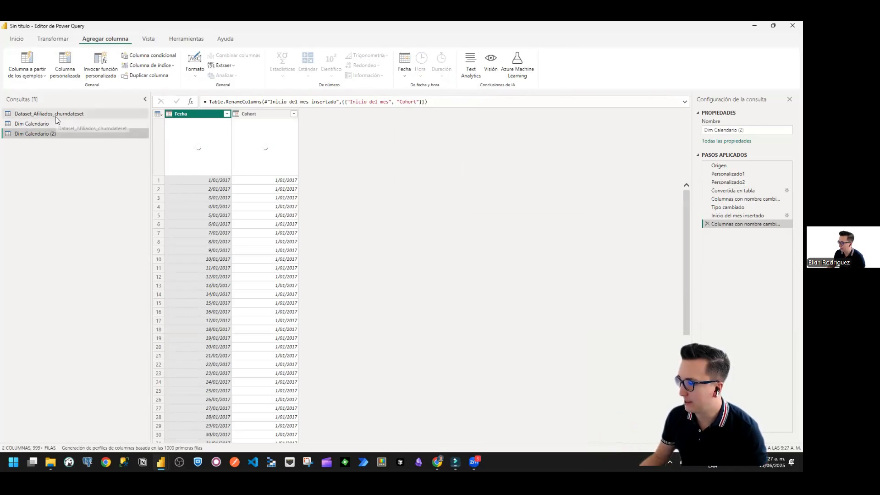
Step: Examine how the daily Fecha values in Dim Calendario map to their month-start Cohort values across January, February and March 2017
click(55, 116)
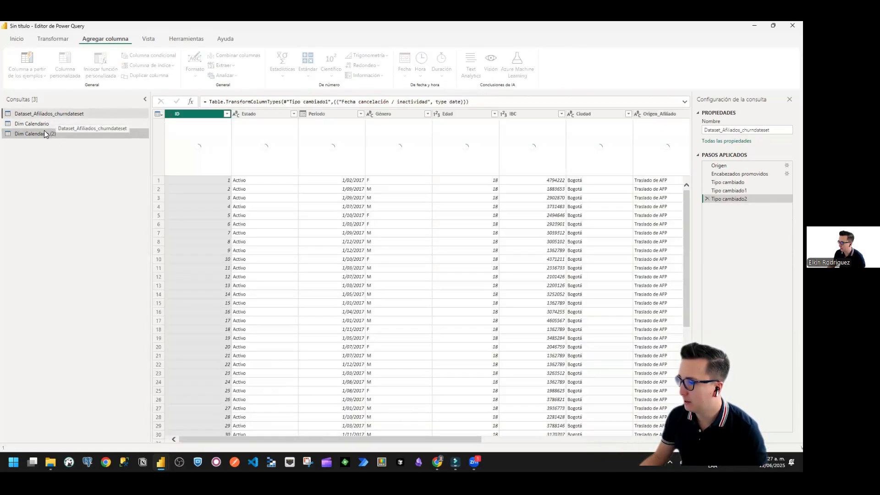
click(41, 123)
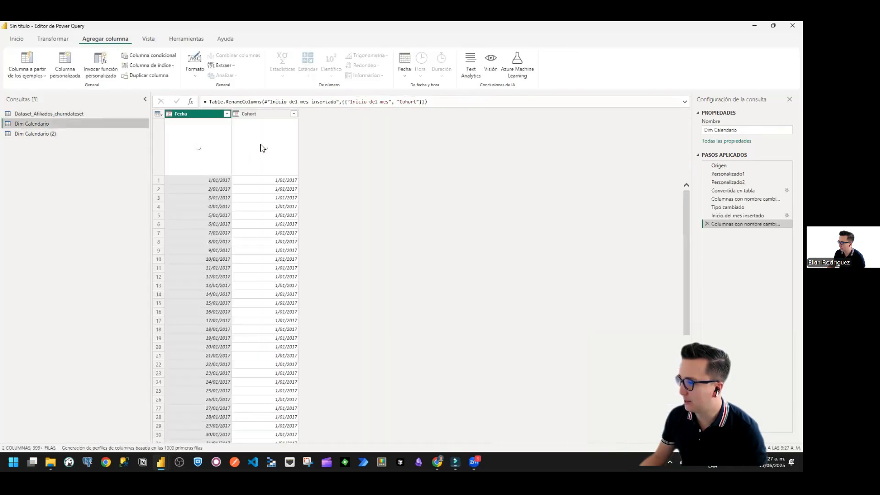
click(256, 208)
click(213, 195)
click(270, 197)
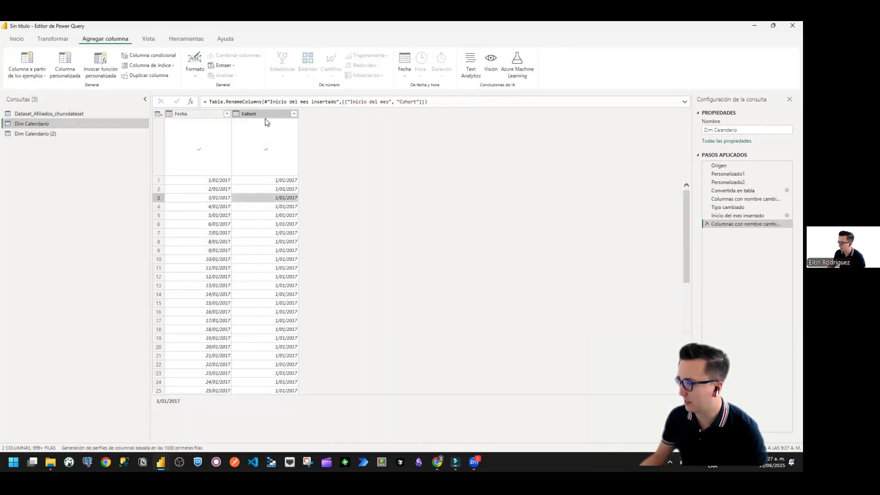
click(264, 118)
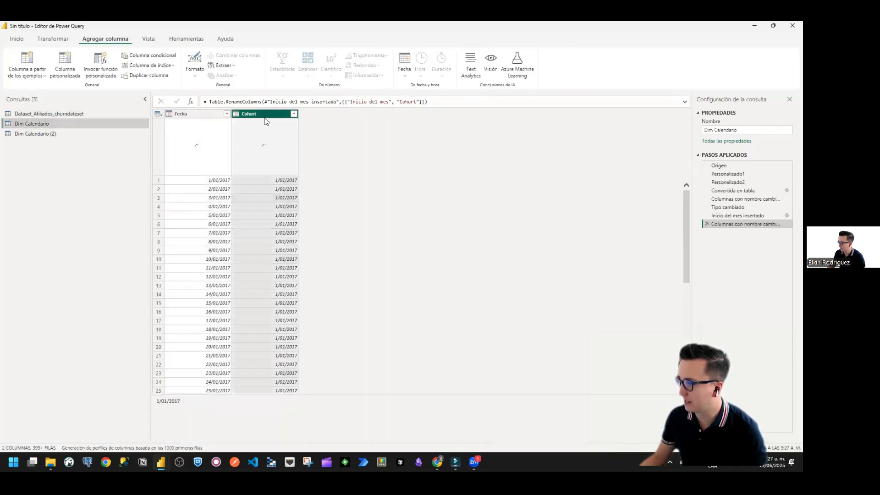
click(210, 180)
click(204, 199)
click(197, 242)
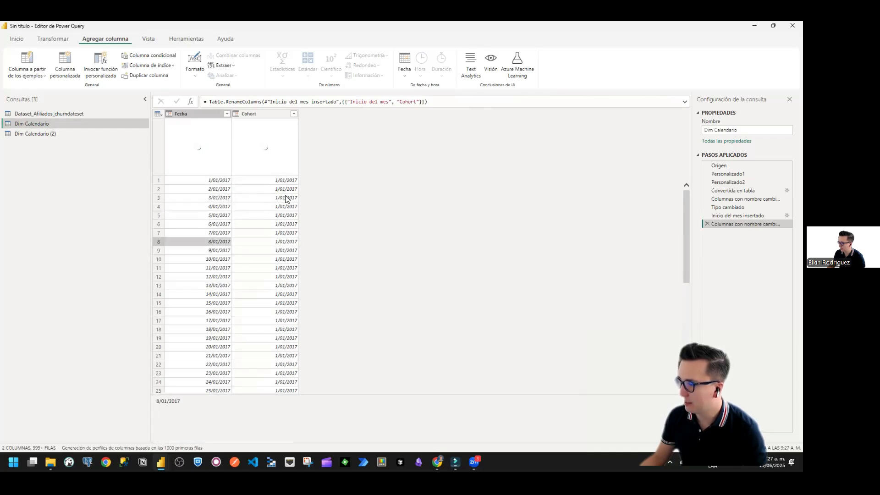
click(285, 197)
click(276, 233)
scroll(208, 250, down, 8)
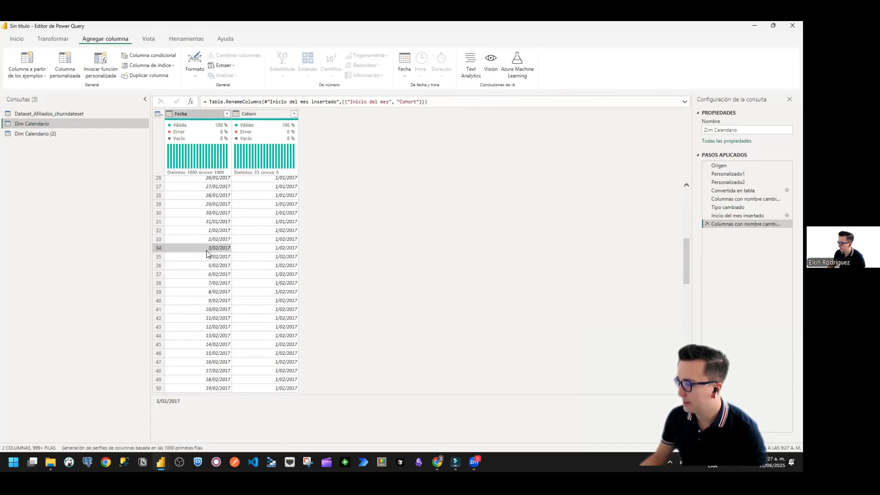
click(286, 265)
click(280, 223)
click(275, 266)
scroll(269, 295, down, 7)
click(214, 317)
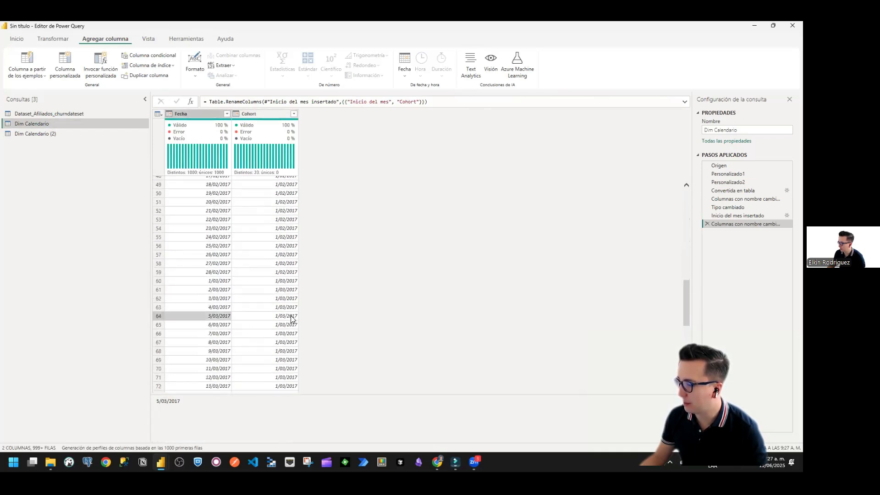
scroll(287, 313, up, 12)
scroll(282, 311, up, 7)
click(268, 233)
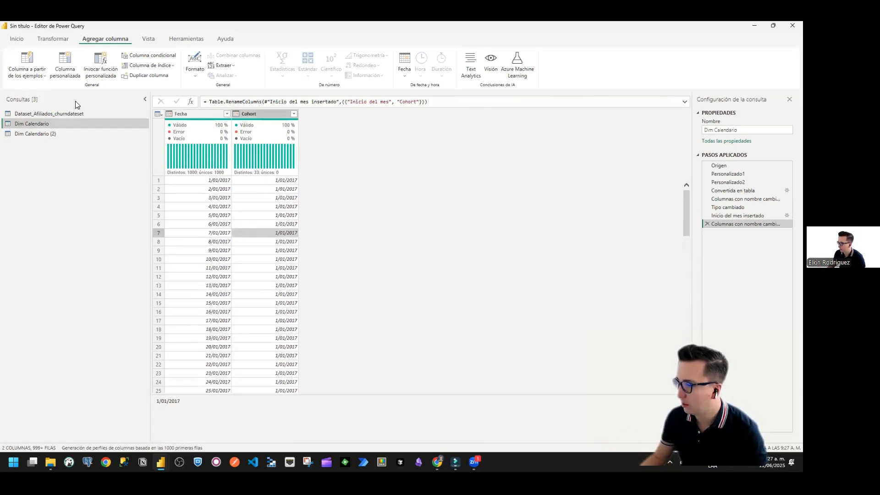
Step: Apply the pending query changes and close the Power Query editor to load the tables into the report
click(18, 39)
click(17, 75)
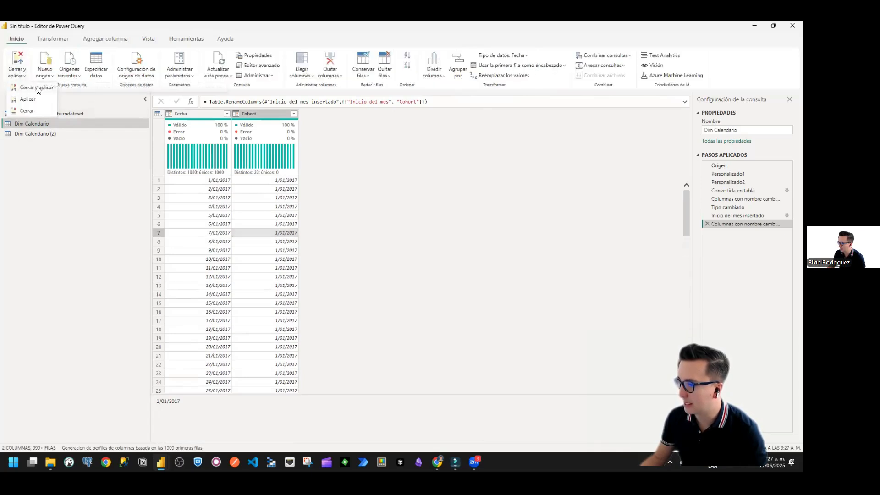
click(32, 107)
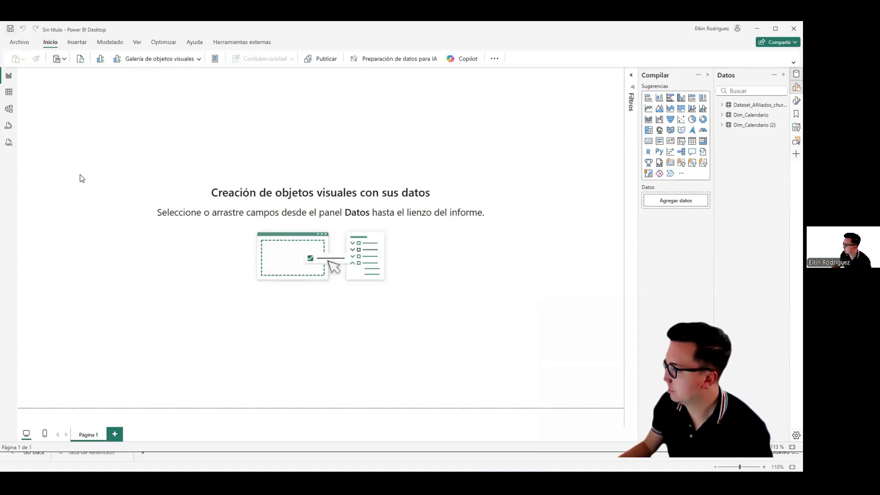
Step: Save the report as Caso Churn Dev in the Churn_analisis folder
key(ctrl+s)
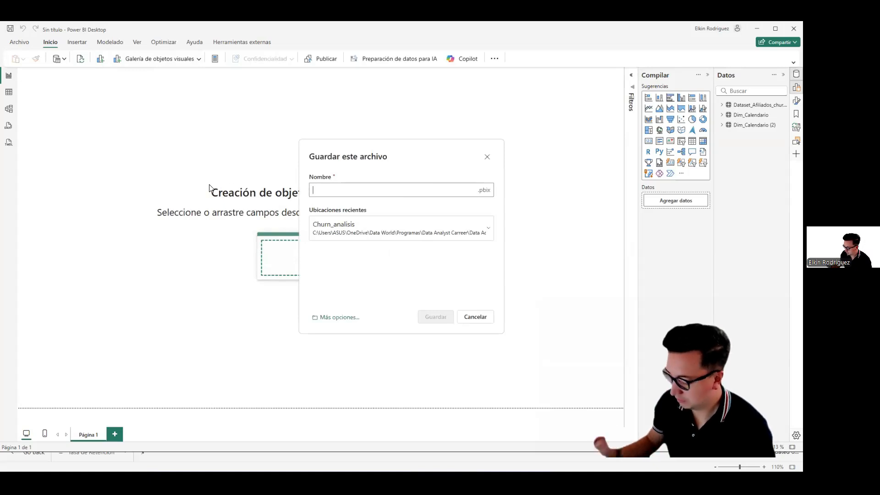
text(Caso Churn Dev)
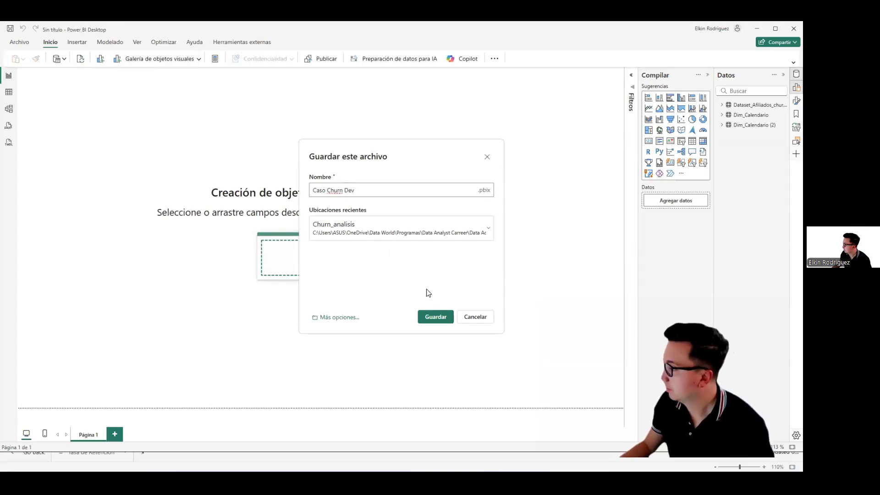
click(435, 317)
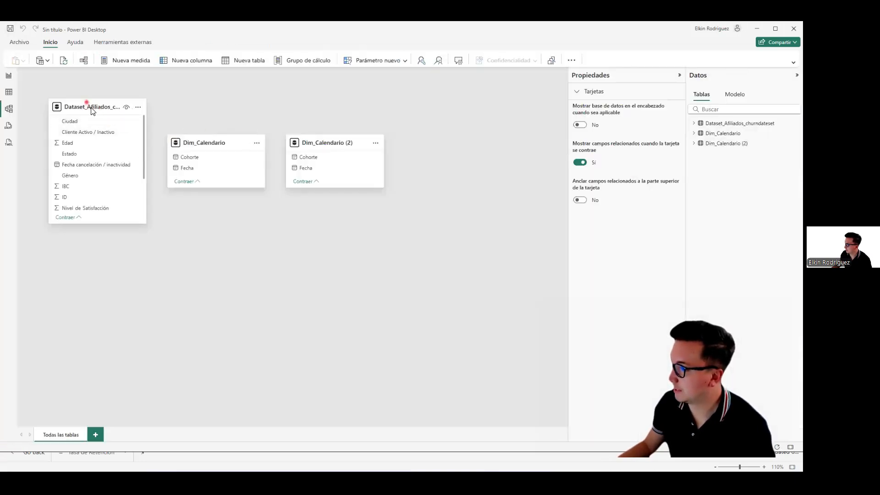
Step: Arrange the model diagram with Dim_Calendario stacked above Dim_Calendario (2) and the affiliates dataset table beside them
drag(91, 111, 304, 292)
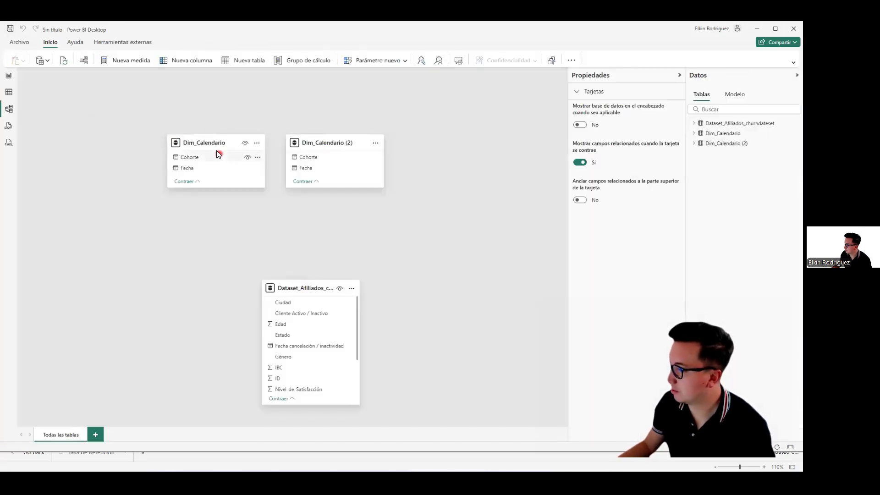
drag(204, 144, 85, 109)
drag(340, 142, 102, 172)
click(285, 288)
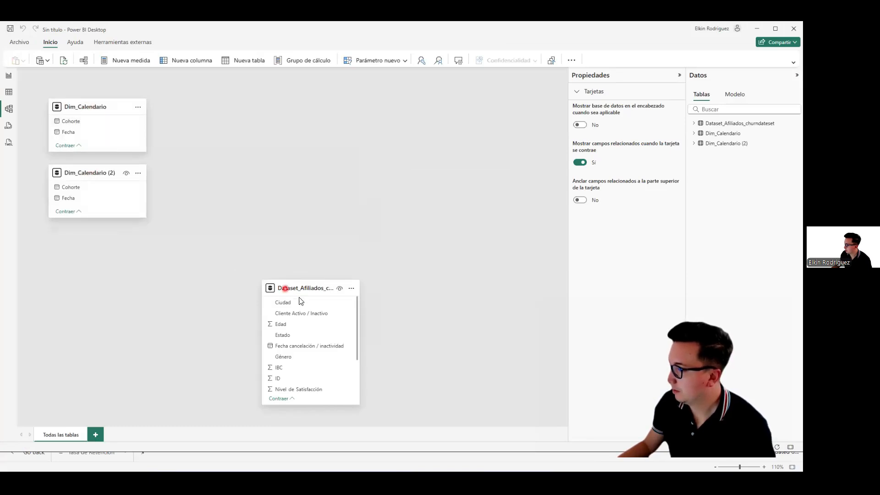
drag(300, 276, 301, 174)
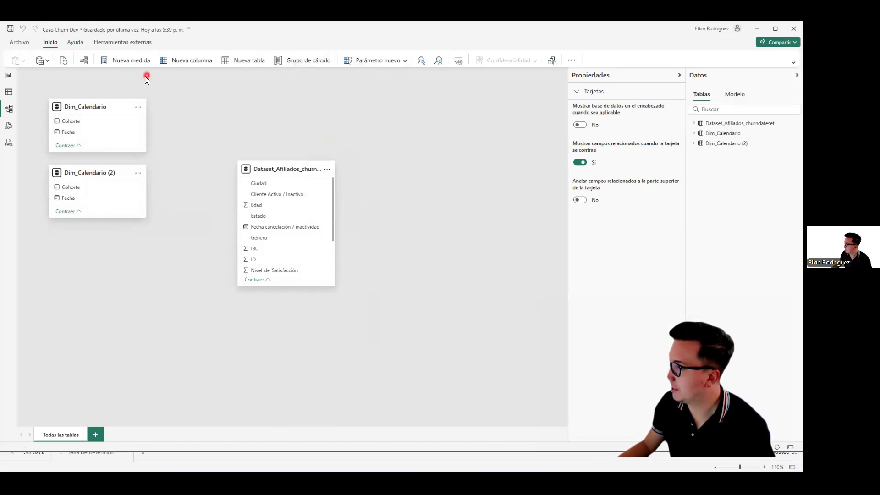
Step: Create an active one-to-many relationship from Dim_Calendario's Fecha to Periodo in Dataset_Afiliados_churndateset, with single cross-filter direction
click(83, 61)
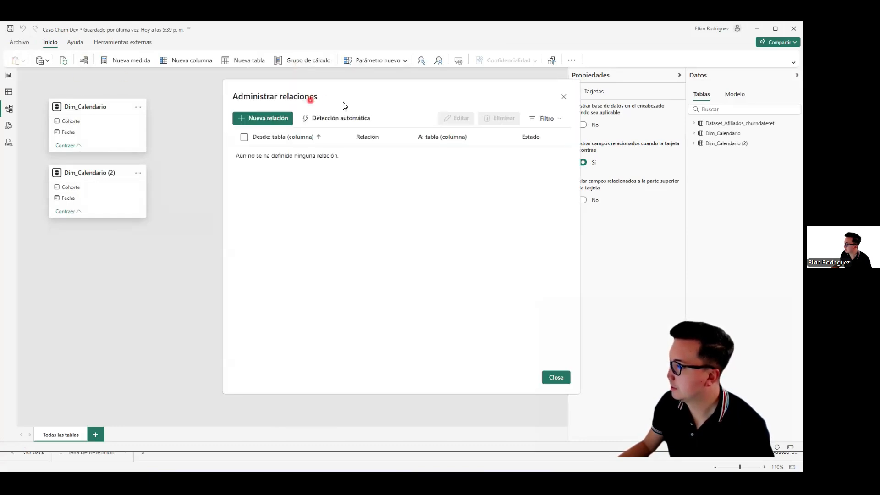
click(269, 118)
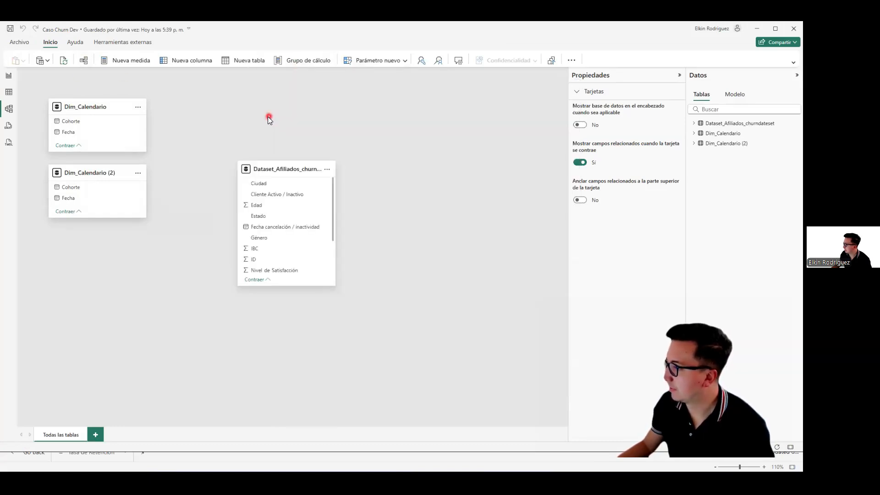
click(330, 125)
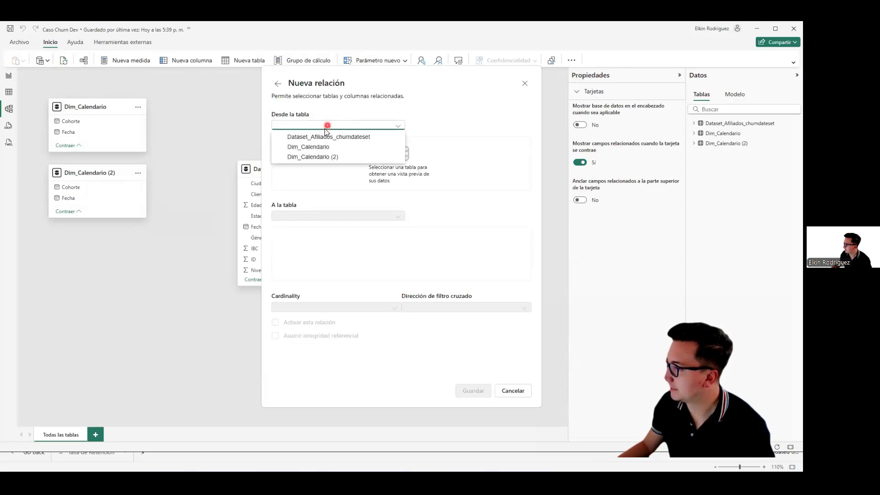
click(314, 145)
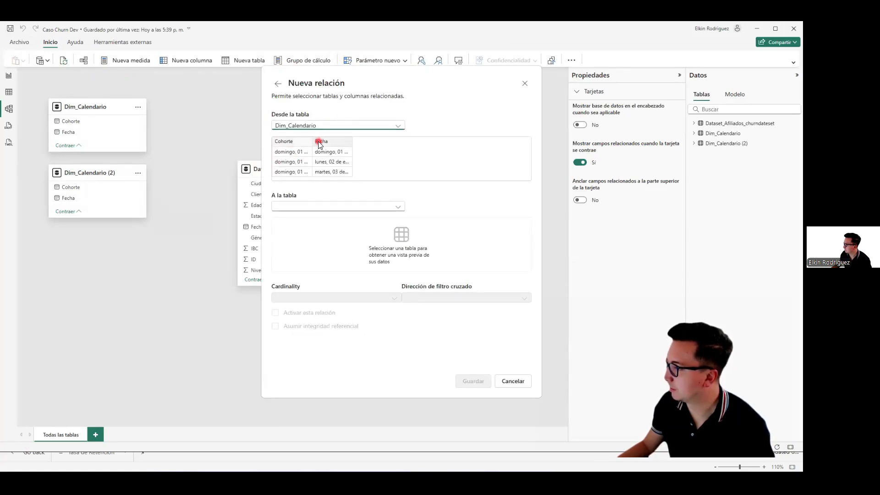
click(330, 153)
click(324, 207)
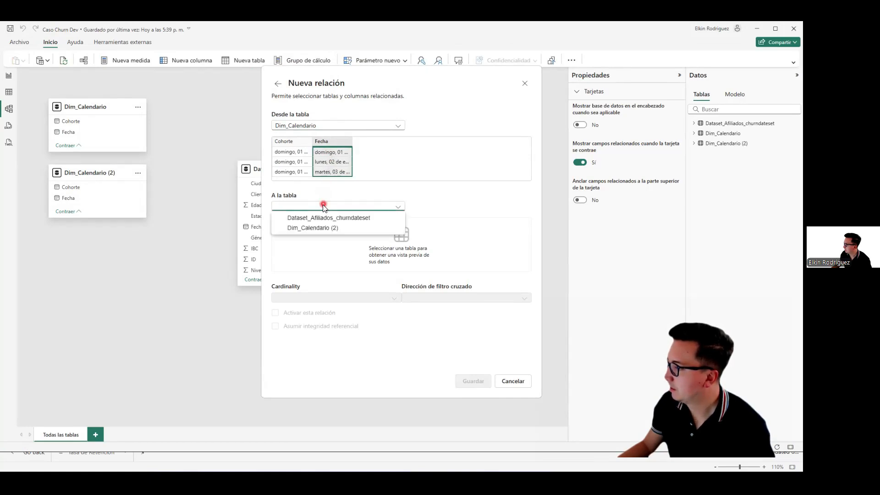
click(326, 218)
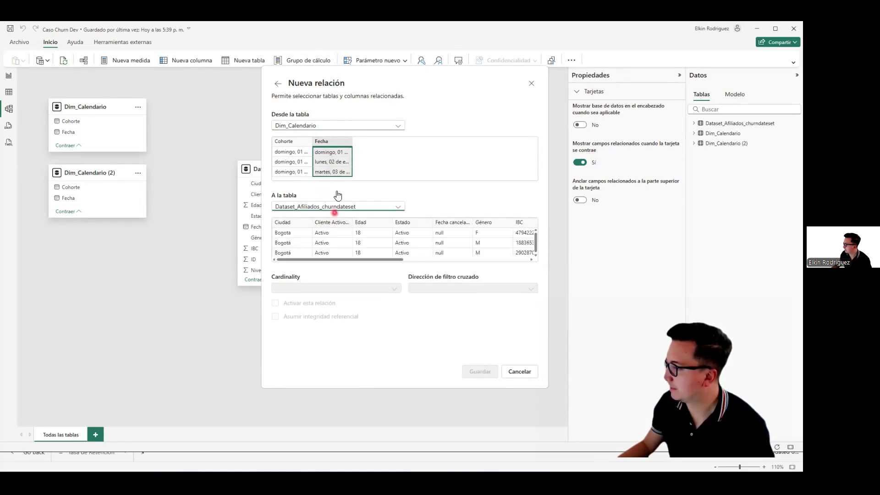
drag(341, 257, 485, 269)
click(470, 223)
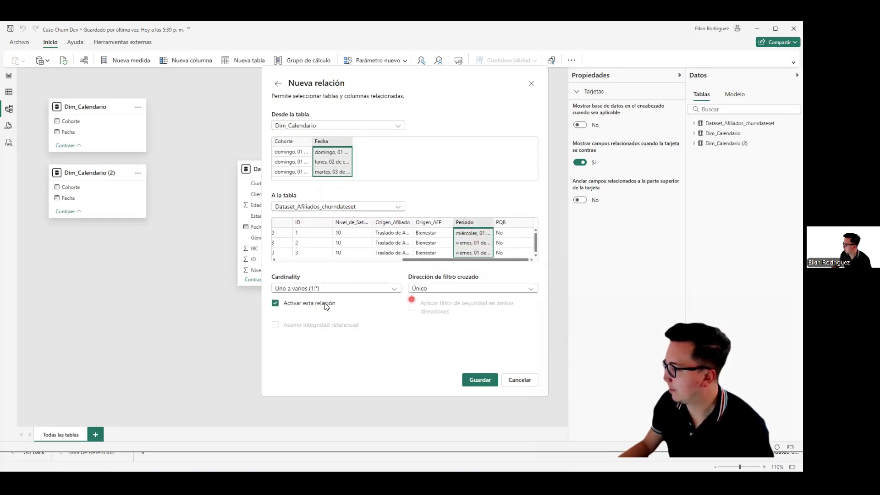
click(480, 380)
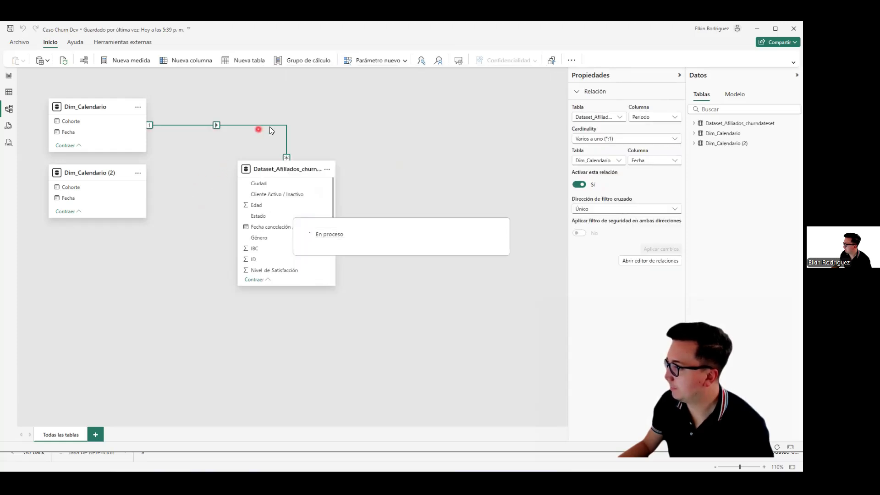
Step: Create an active one-to-many, single-direction relationship from Dim_Calendario (2)'s Fecha to Fecha cancelación / inactividad in Dataset_Afiliados_churndateset
click(86, 62)
click(265, 119)
click(298, 125)
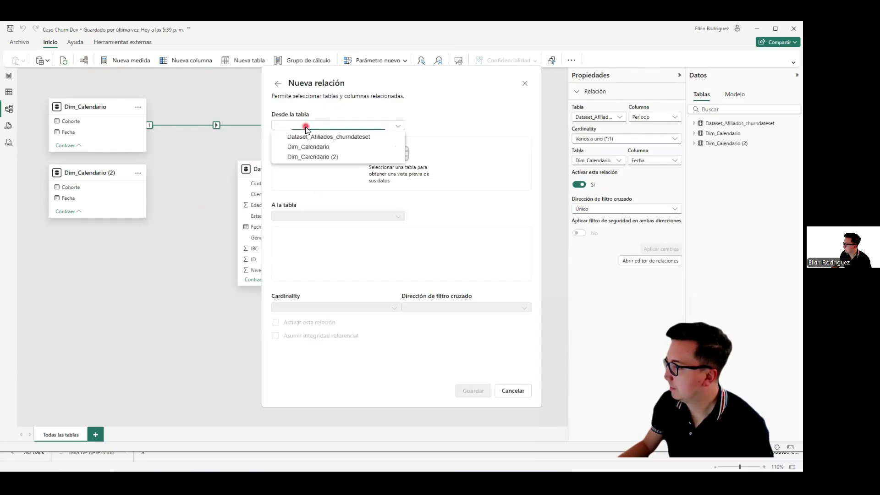
click(324, 158)
click(332, 142)
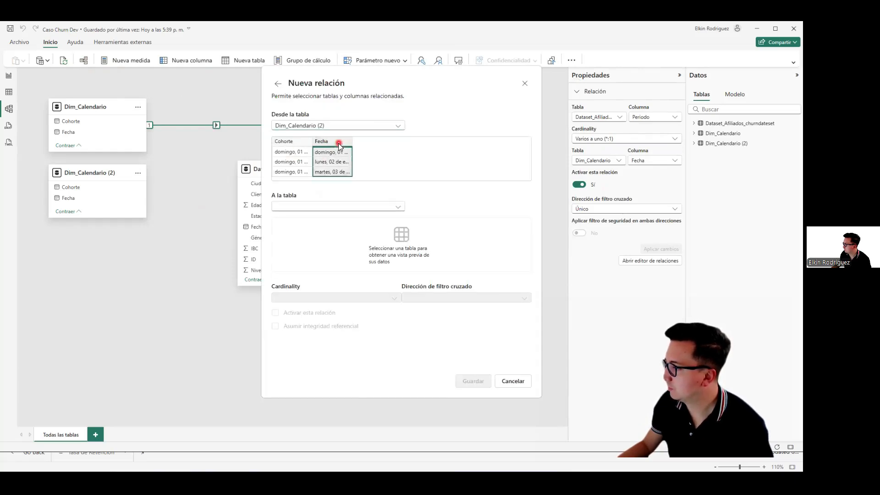
click(333, 206)
click(326, 218)
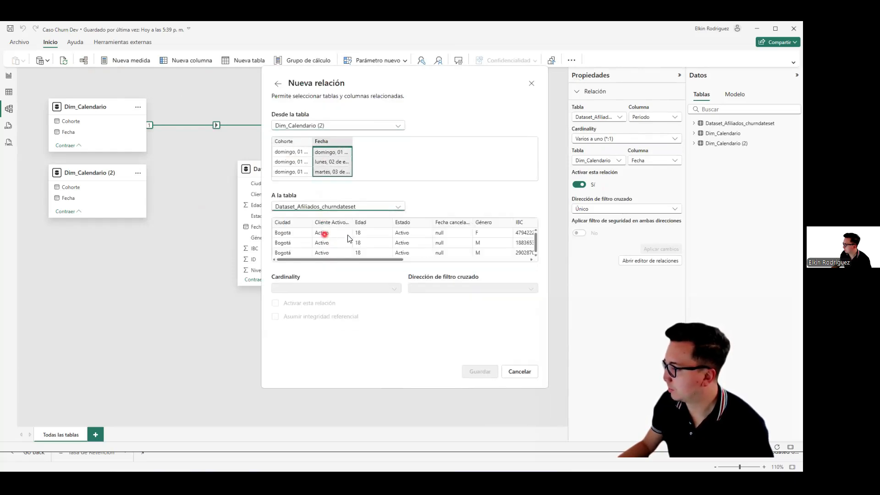
drag(342, 259, 378, 265)
click(376, 222)
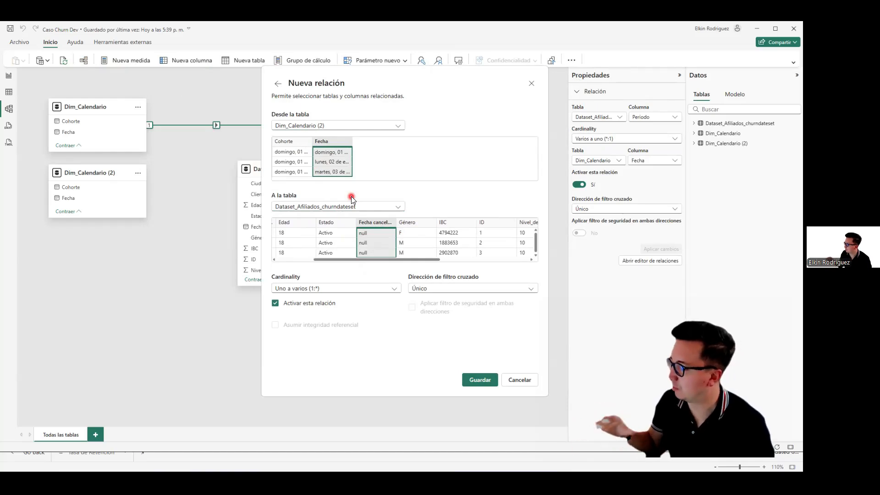
click(480, 379)
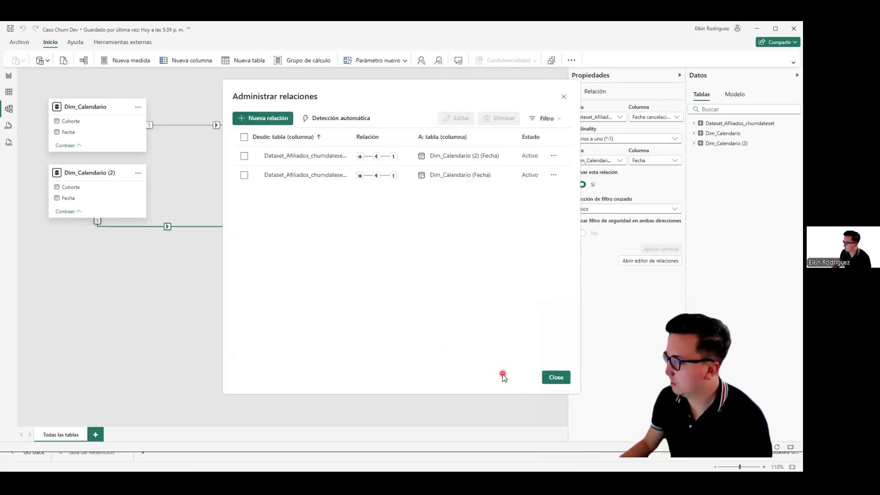
click(556, 378)
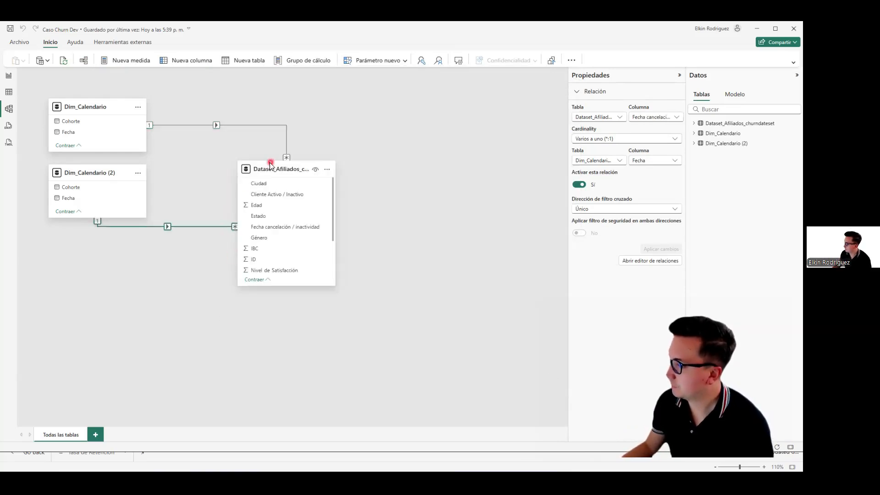
Step: Rearrange the model diagram so the affiliates dataset table sits lower, between Dim_Calendario (2) and Dim_Calendario on opposite sides
drag(270, 166, 232, 201)
drag(108, 110, 440, 207)
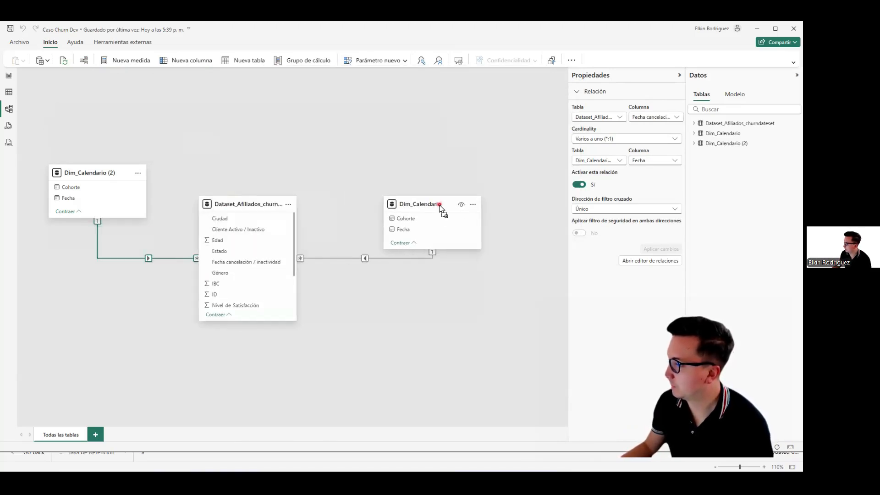
drag(226, 202, 235, 227)
drag(420, 203, 426, 182)
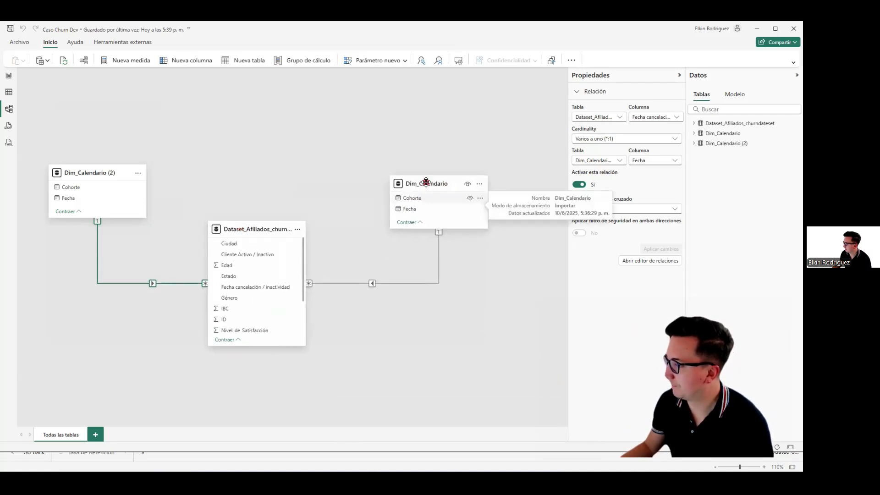
Step: Set the report page's canvas to the Personalizado type with a height of 4500 px
click(452, 231)
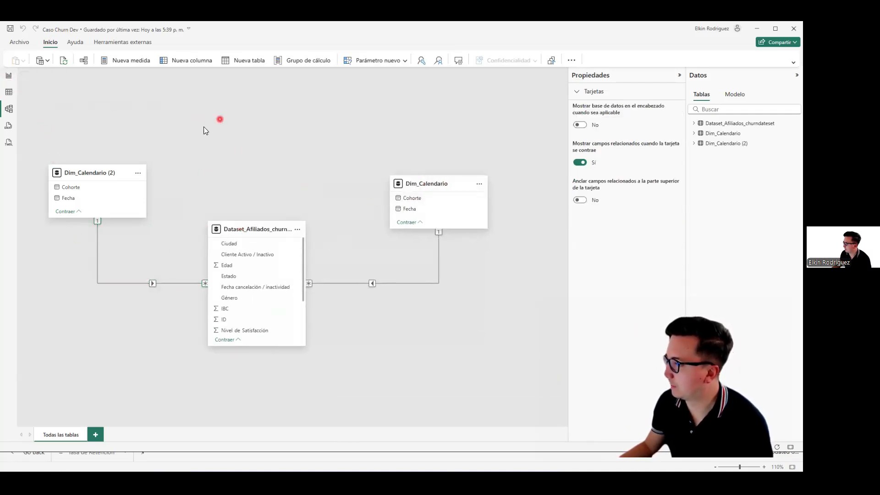
click(8, 76)
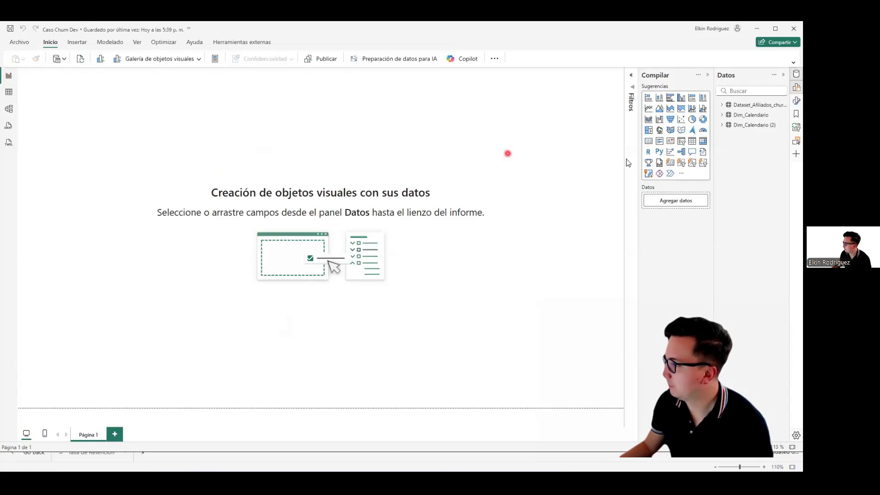
click(796, 101)
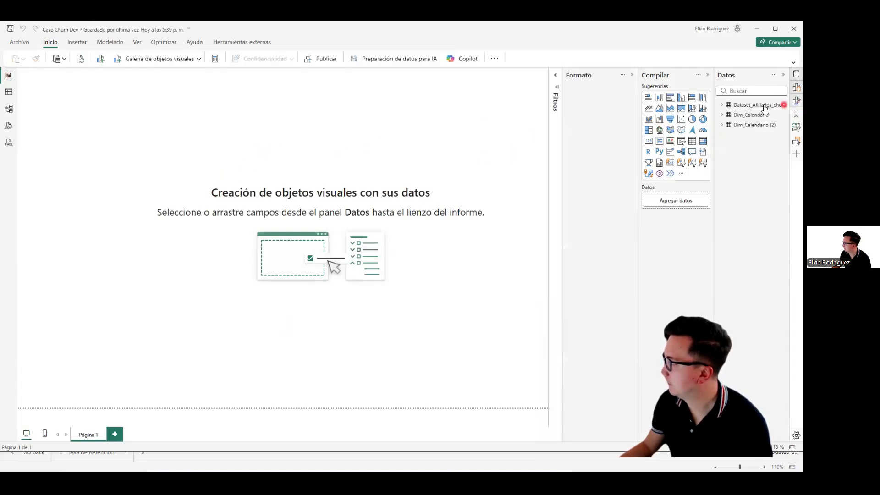
click(570, 126)
click(598, 155)
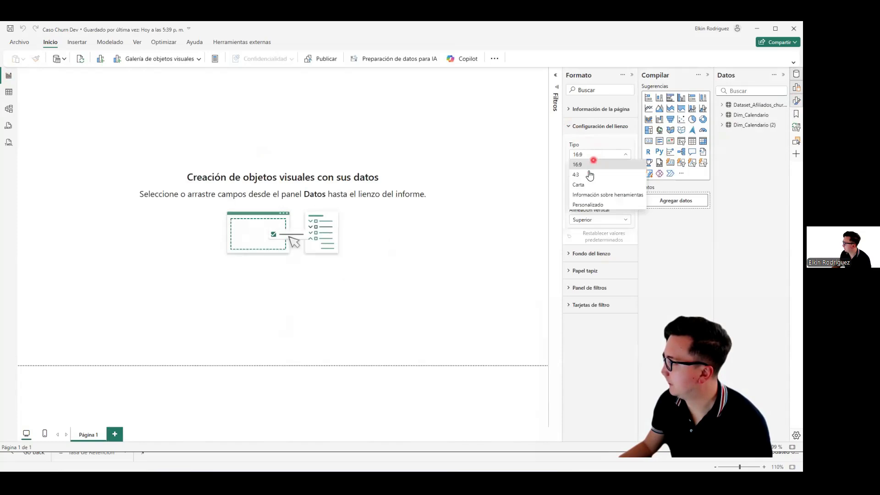
click(581, 204)
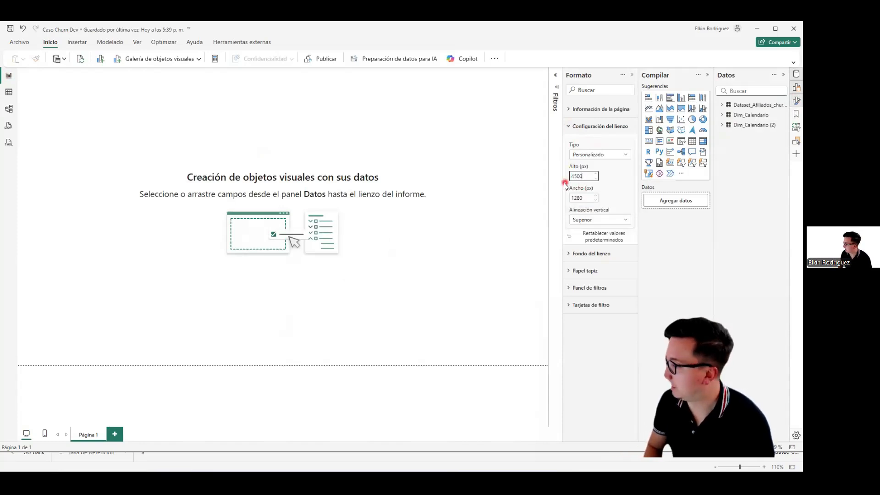
key(BackSpace)
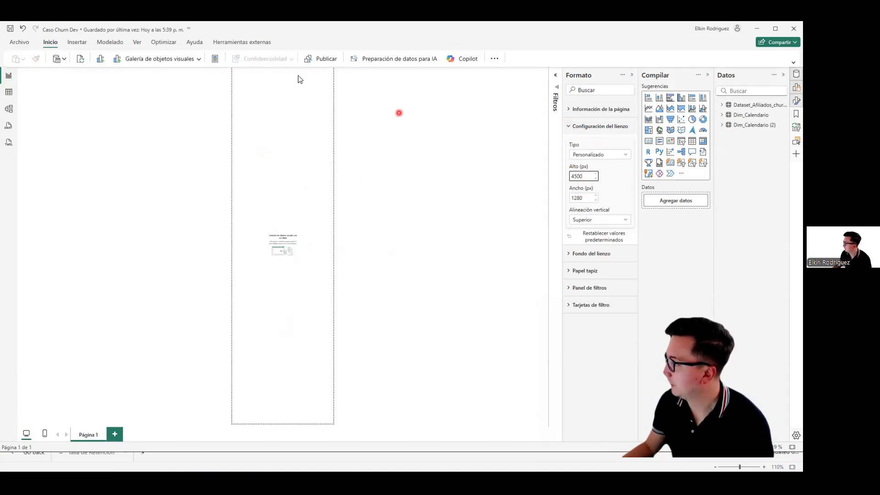
Step: Display the report page at actual size and free up canvas space, keeping only the list of data tables open beside it
click(135, 41)
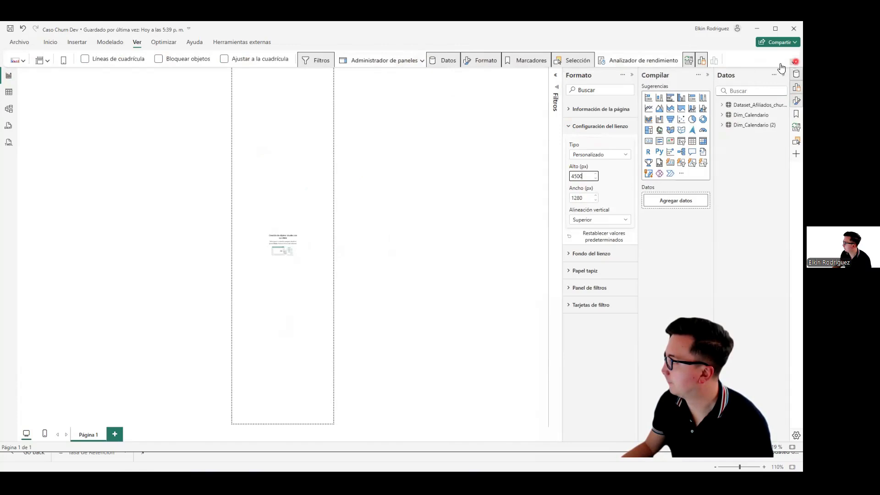
click(225, 69)
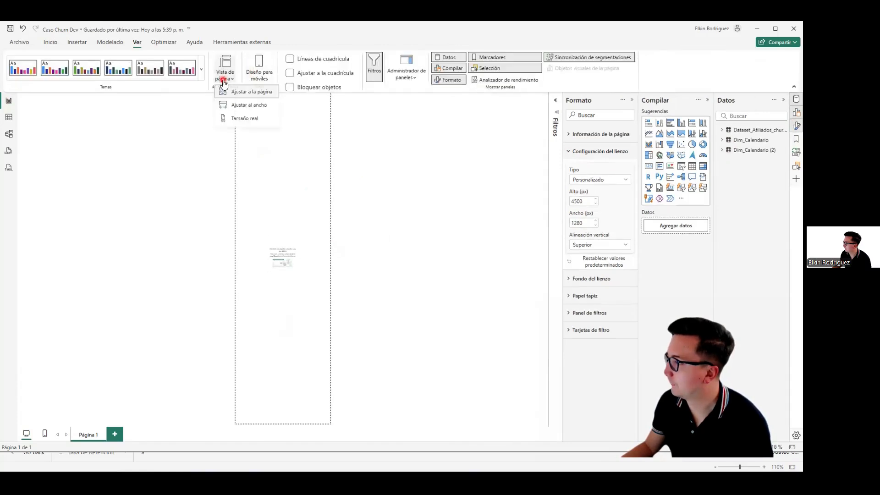
click(240, 120)
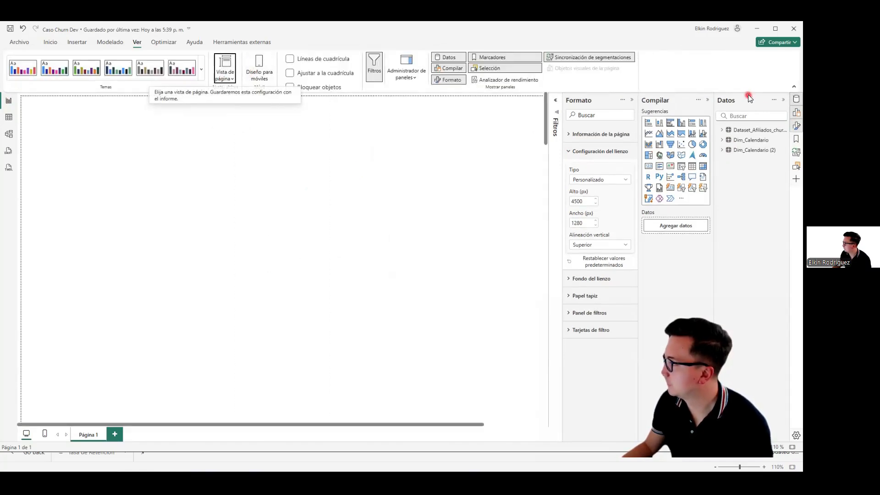
click(793, 87)
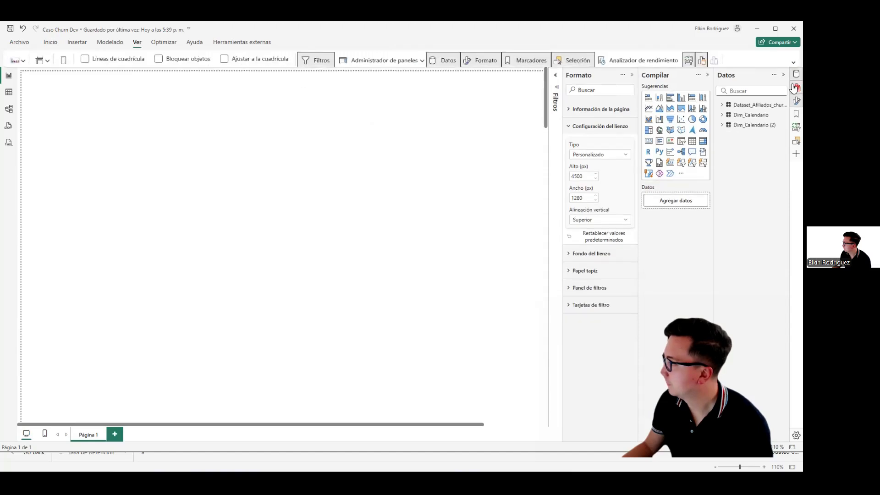
click(794, 83)
click(795, 100)
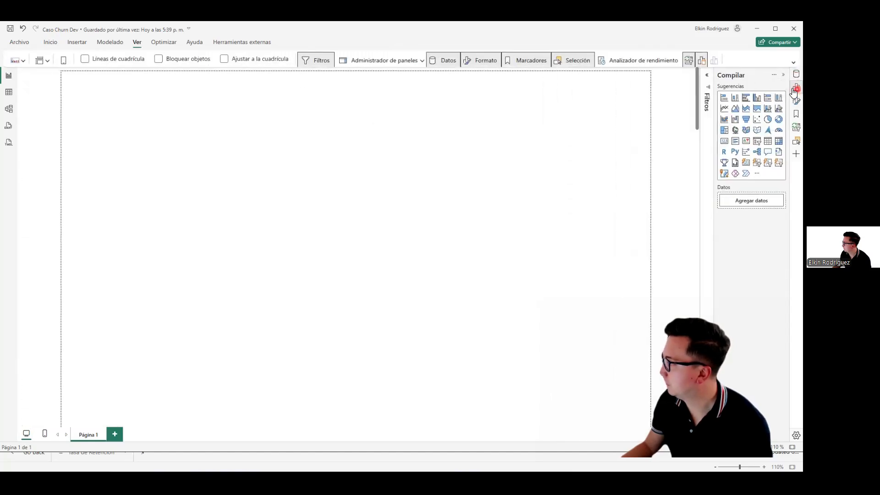
click(796, 76)
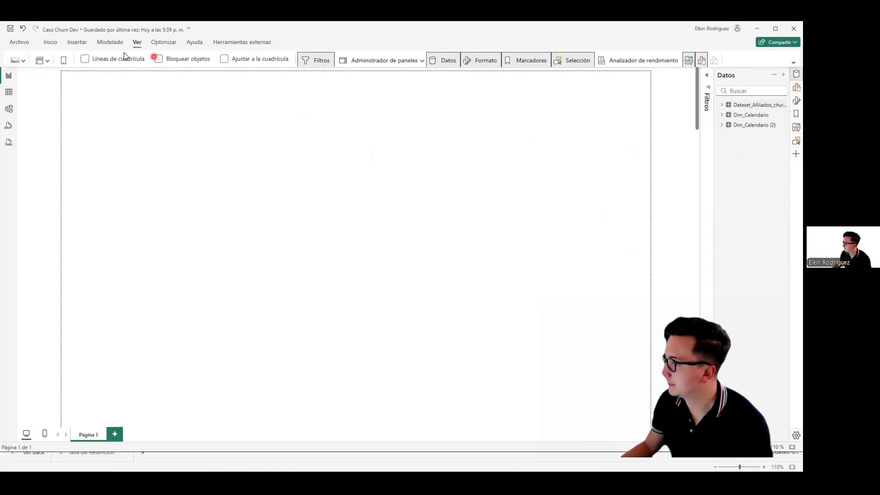
Step: Create and load an empty manually entered table named Medidas
click(49, 43)
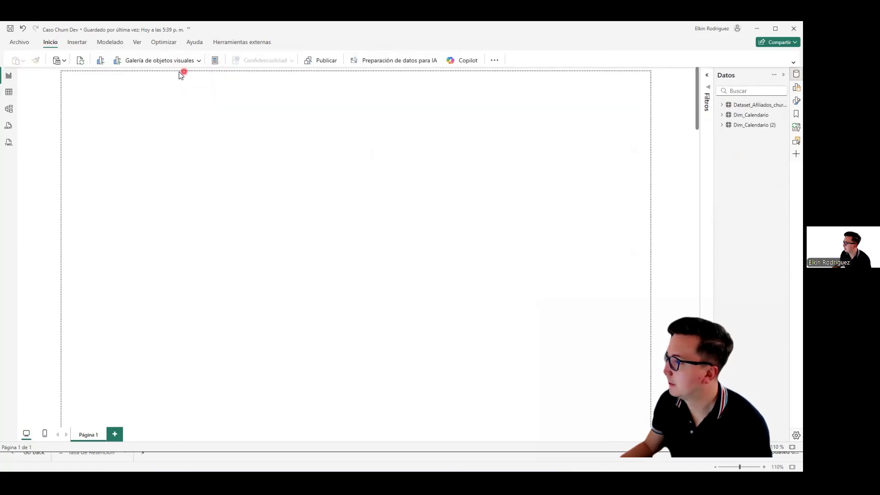
click(793, 64)
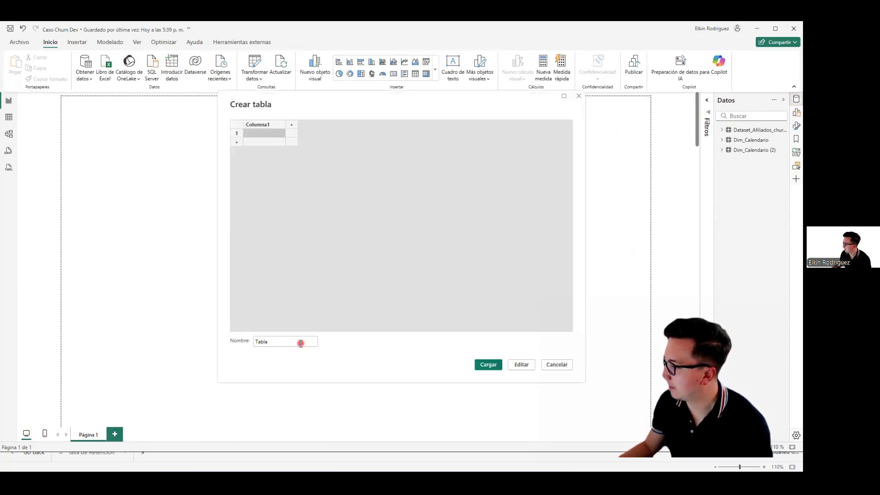
double_click(301, 343)
text(Medidas)
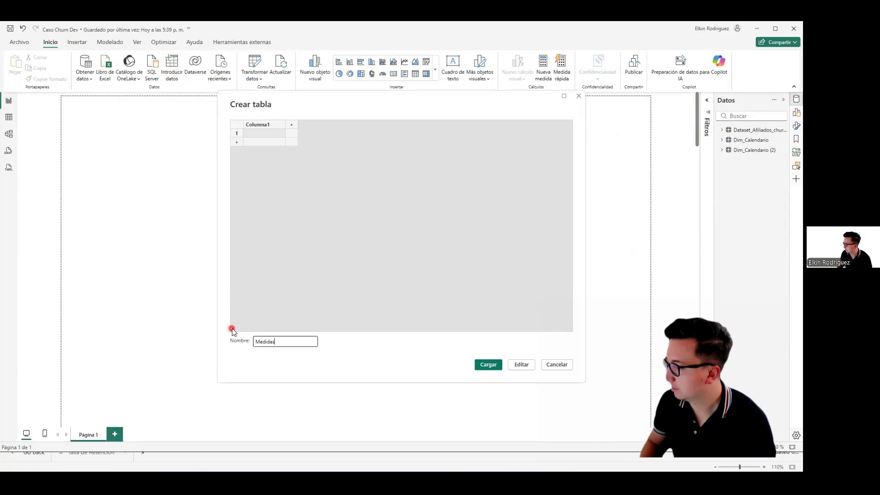
click(488, 364)
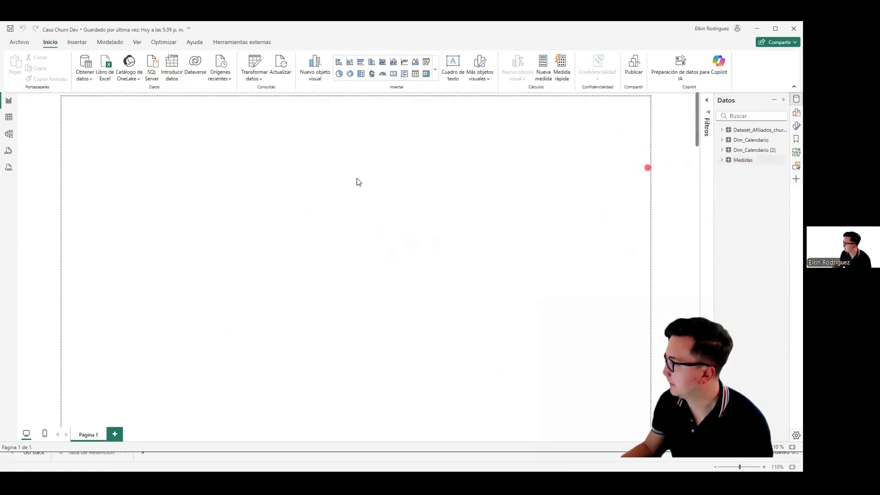
Step: Format the Cohorte column of Dim_Calendario as 2001-03 (yyyy-mm)
click(9, 118)
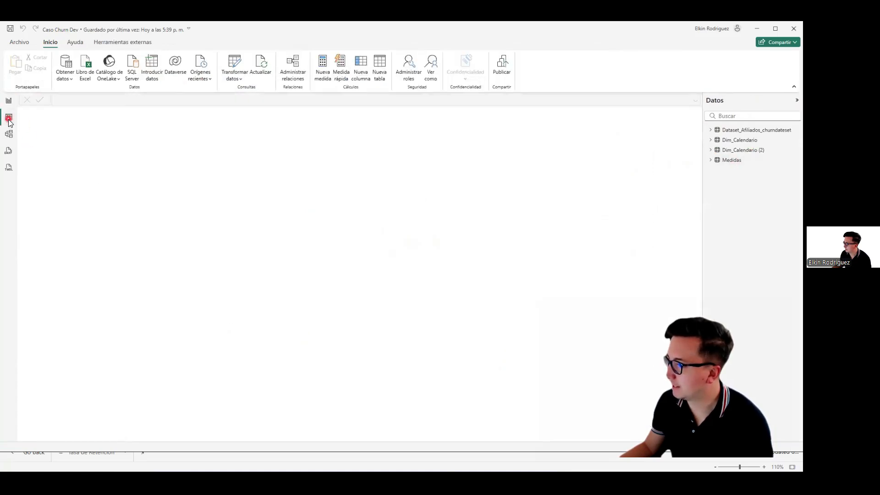
click(736, 140)
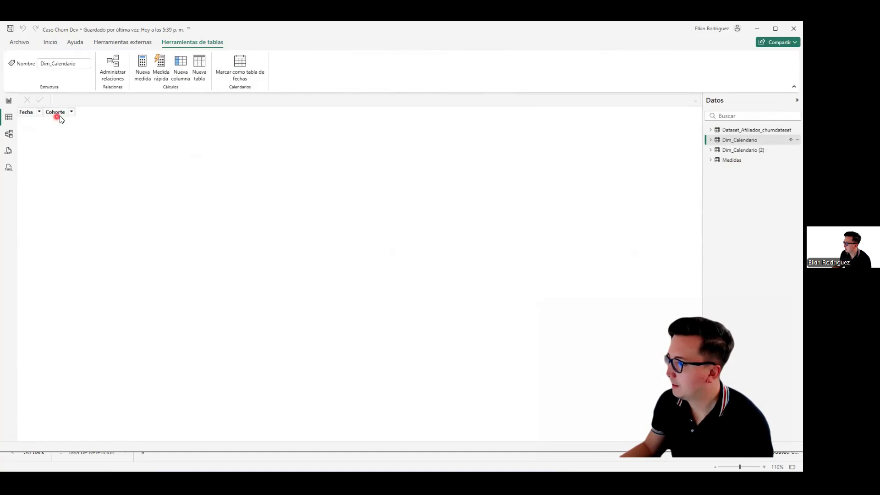
click(49, 114)
click(31, 114)
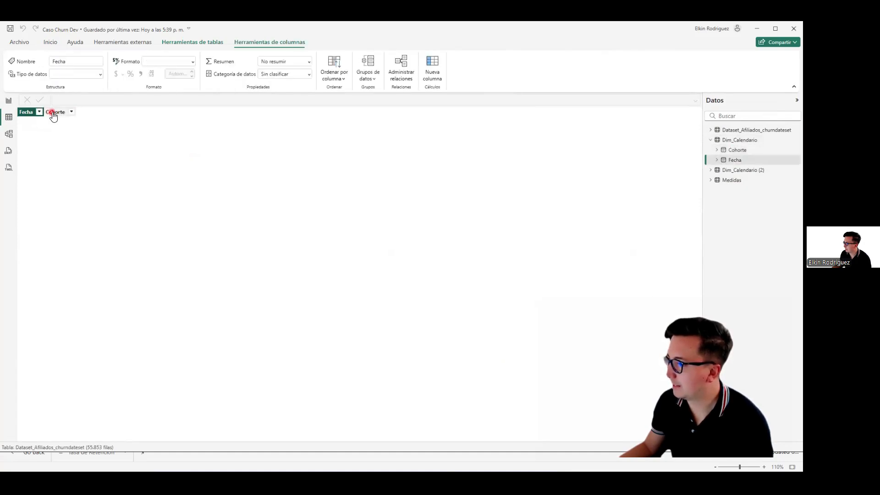
click(53, 115)
click(193, 62)
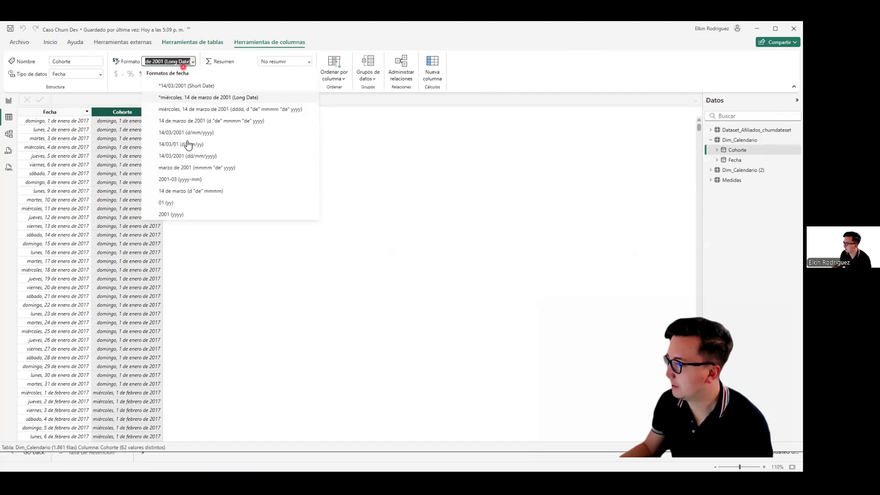
click(182, 172)
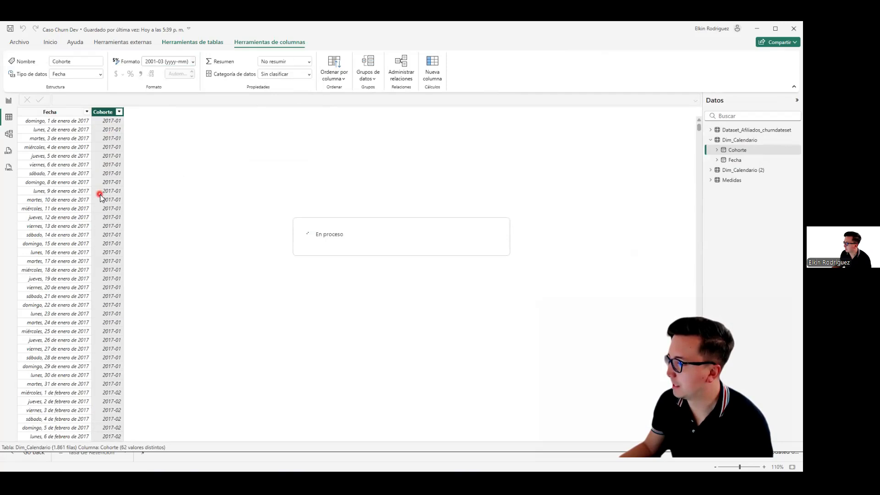
Step: Format the Cohorte column of Dim_Calendario (2) as 2001-03 (yyyy-mm)
click(742, 170)
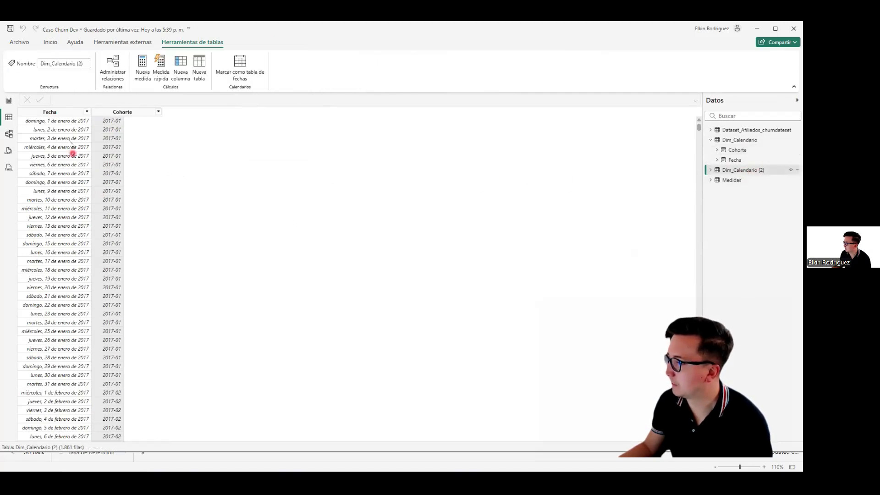
click(124, 113)
click(193, 63)
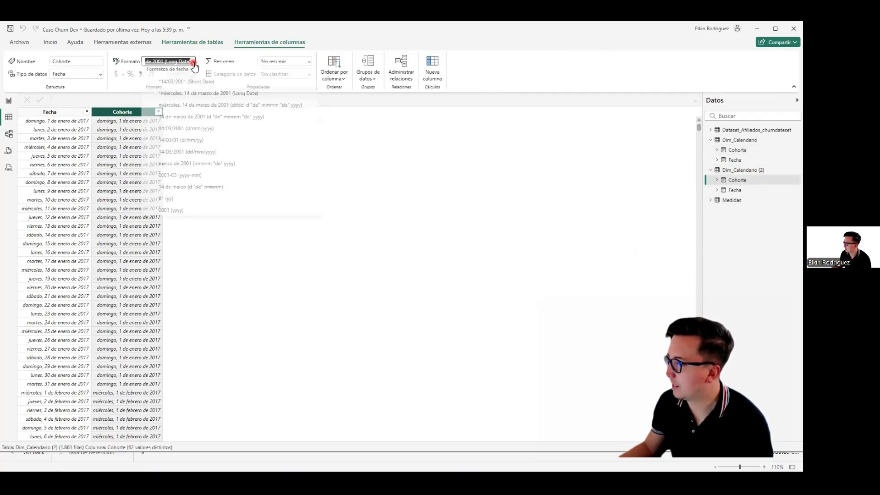
click(178, 179)
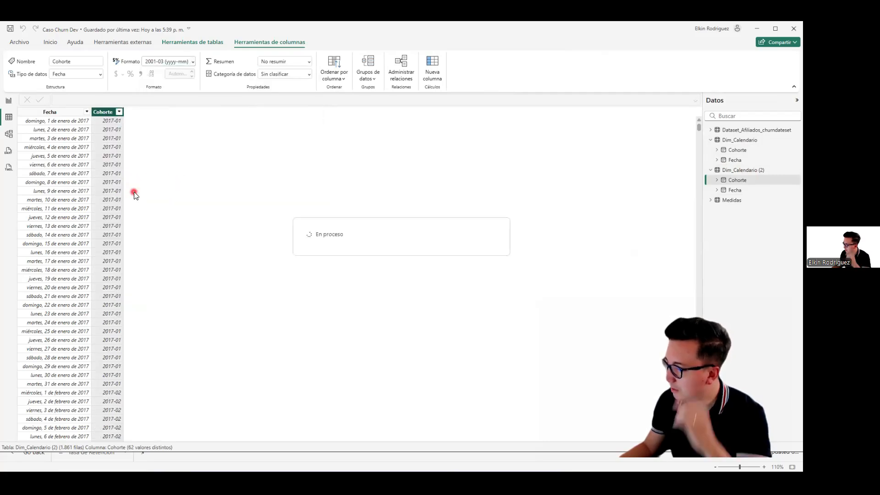
Step: Add a matrix visual to the report page and enlarge it to span most of the visible canvas
click(9, 101)
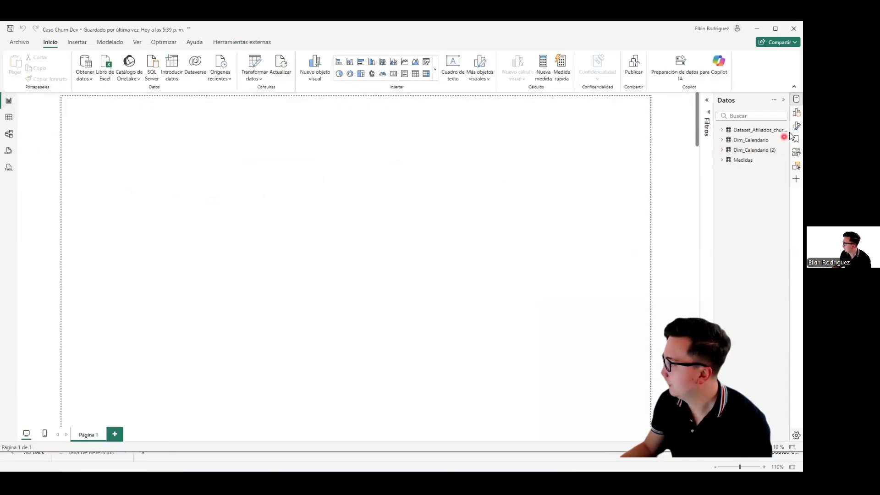
click(796, 113)
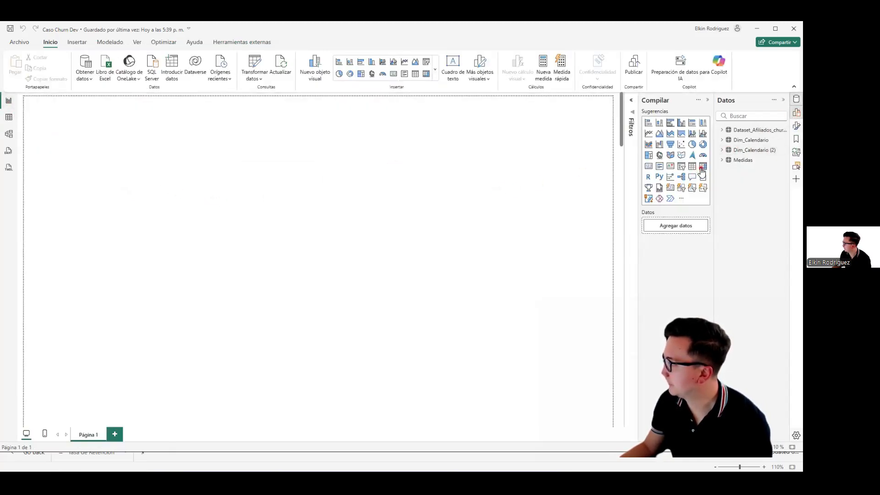
drag(125, 166, 521, 359)
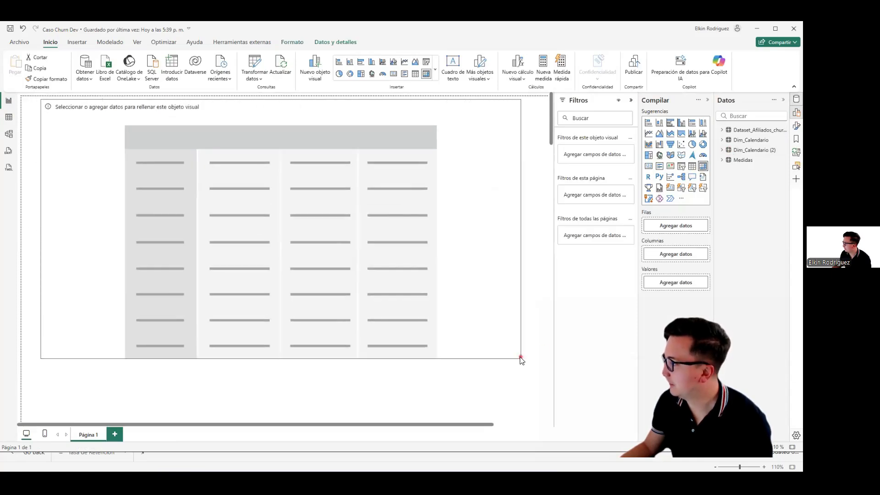
Step: Put Cohorte from Dim_Calendario in the matrix rows, using the plain Cohorte field instead of the date hierarchy
click(723, 140)
drag(754, 152, 671, 227)
click(82, 167)
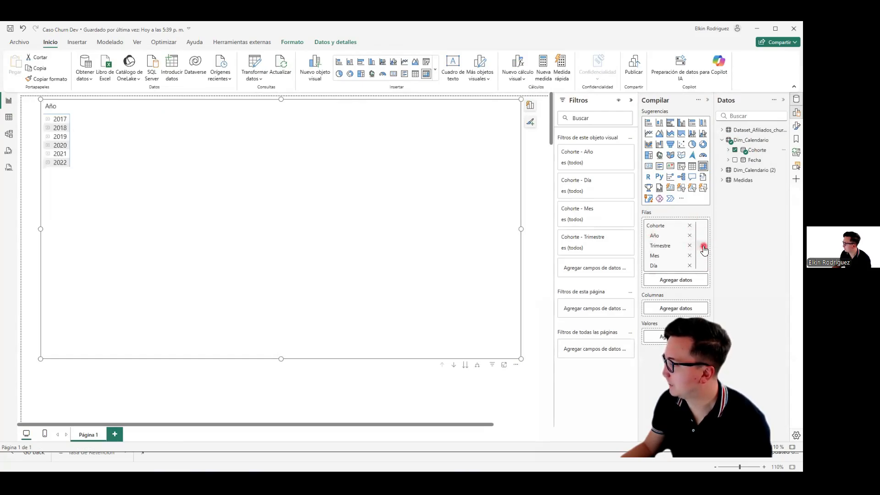
click(702, 250)
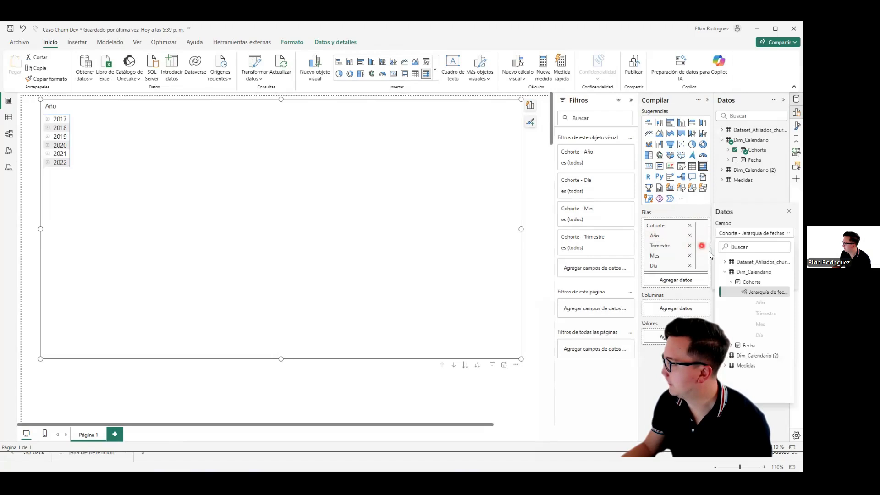
click(754, 240)
click(741, 277)
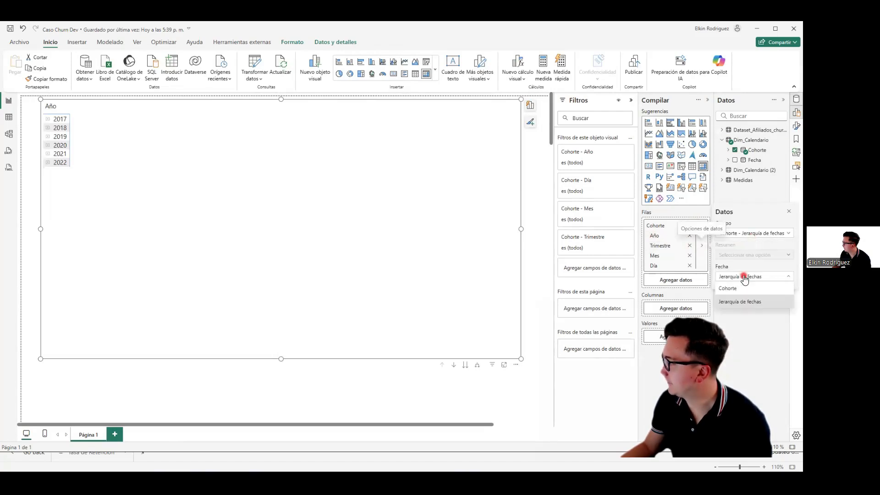
click(733, 289)
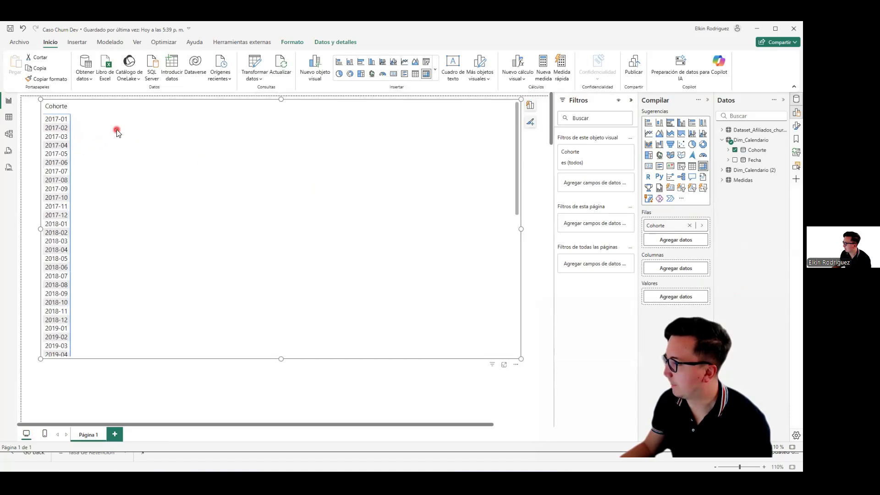
Step: Put Cohorte from Dim_Calendario (2) in the matrix columns, using the plain Cohorte field instead of the date hierarchy
click(721, 170)
drag(763, 181, 681, 268)
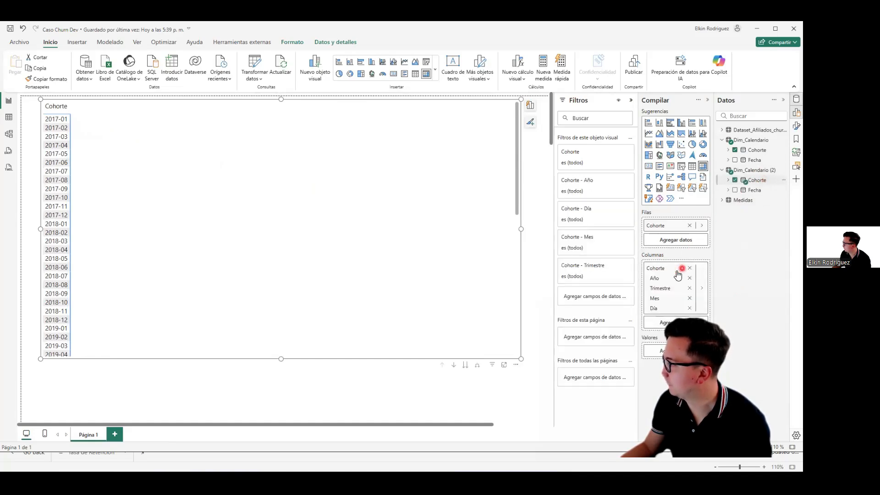
click(704, 293)
click(735, 320)
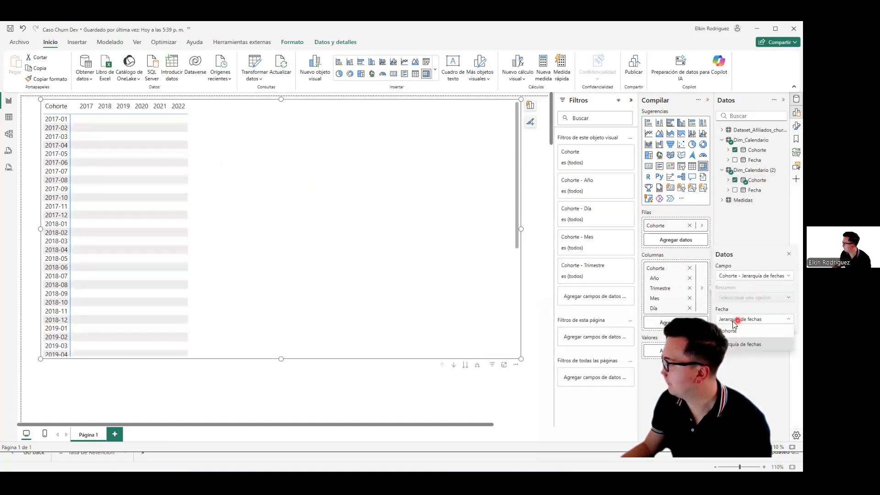
click(731, 330)
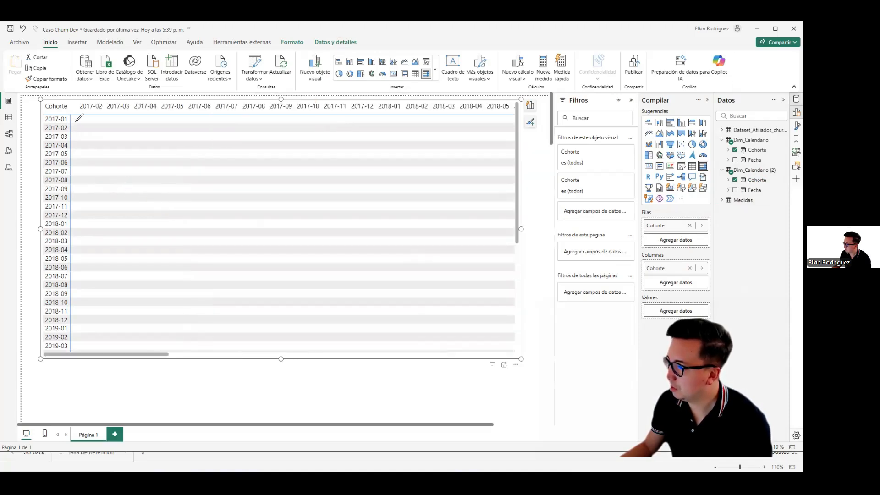
drag(78, 117, 490, 348)
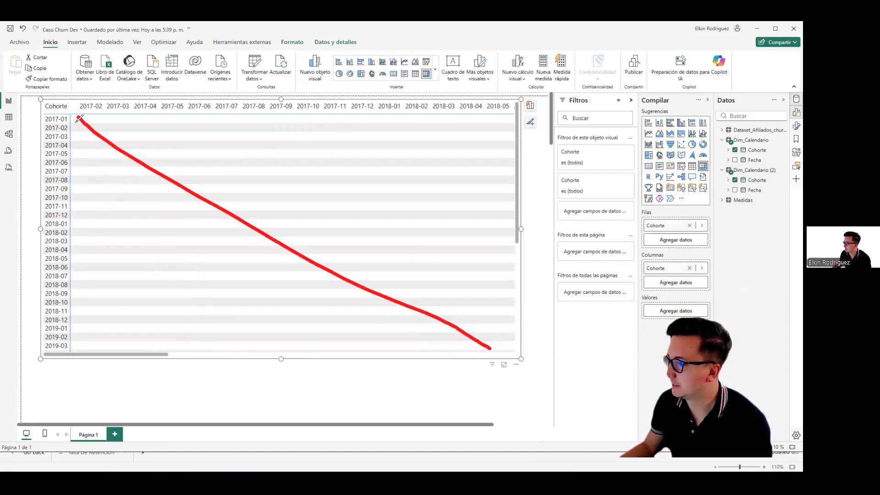
drag(23, 112, 26, 277)
drag(108, 115, 388, 119)
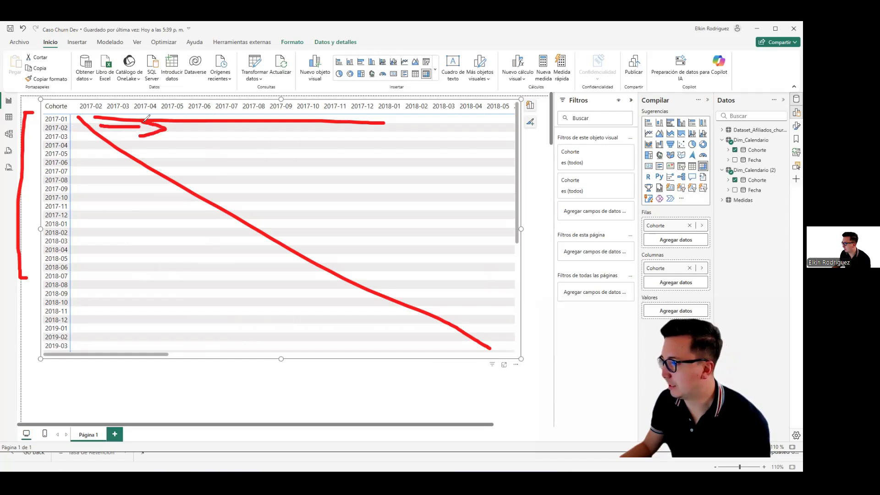
mouse_move(360, 61)
mouse_down()
mouse_move(144, 148)
mouse_move(120, 131)
mouse_move(19, 134)
mouse_up()
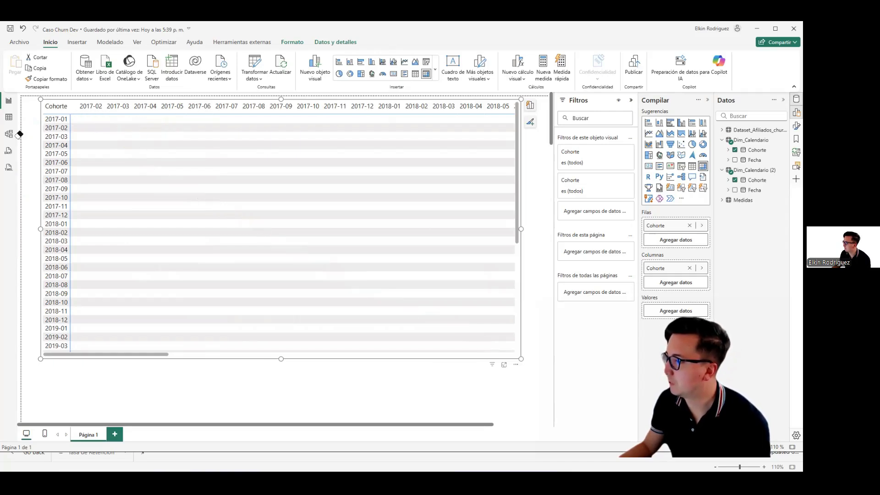
click(363, 44)
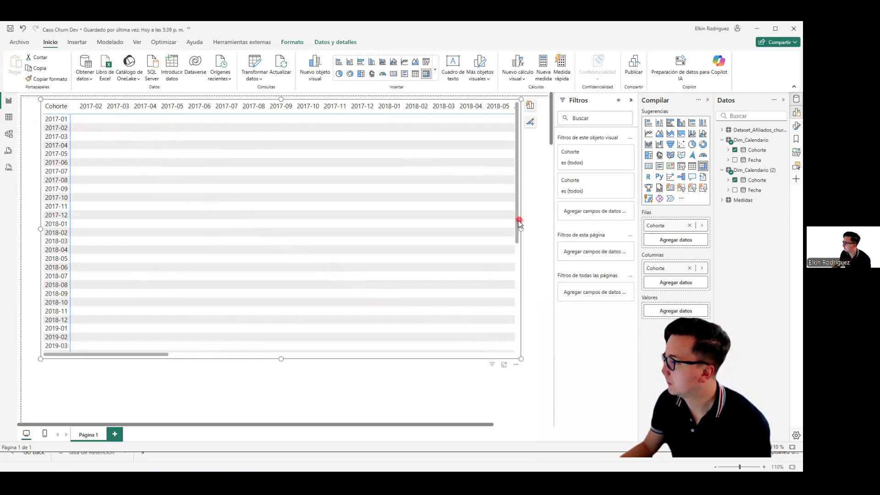
Step: Reposition the matrix near the page's upper-left corner and reduce its height so that it ends around the 2018-05 row
mouse_move(520, 222)
mouse_down()
mouse_move(501, 222)
mouse_move(527, 226)
mouse_up()
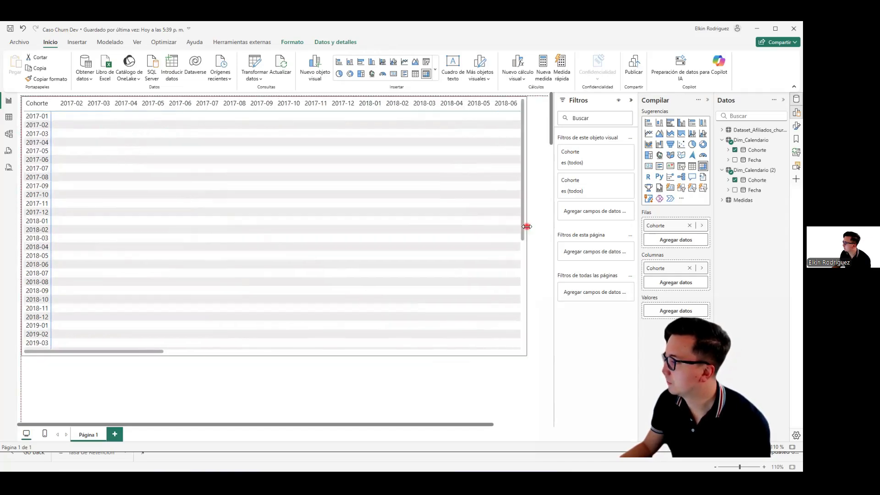
drag(136, 351, 67, 348)
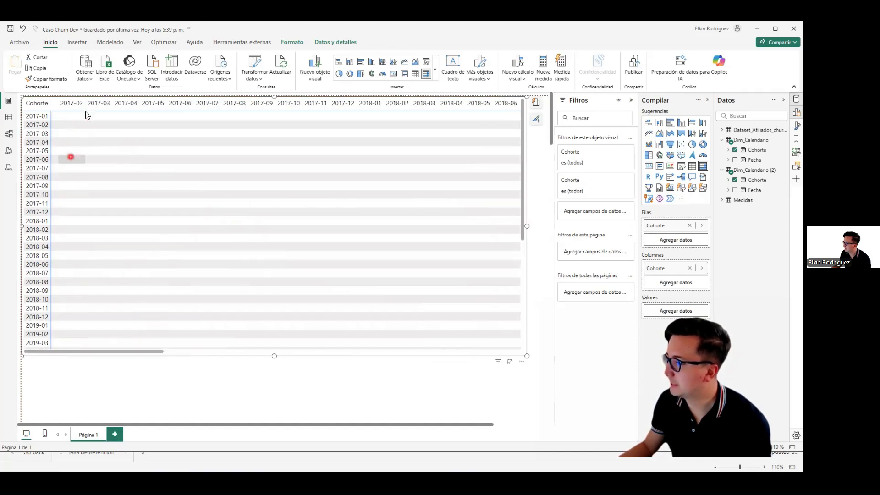
drag(74, 97, 81, 105)
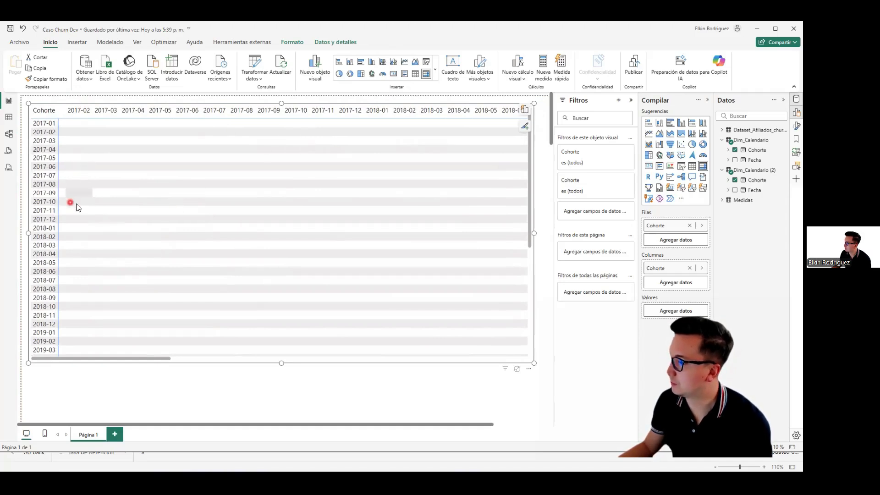
drag(533, 354, 536, 271)
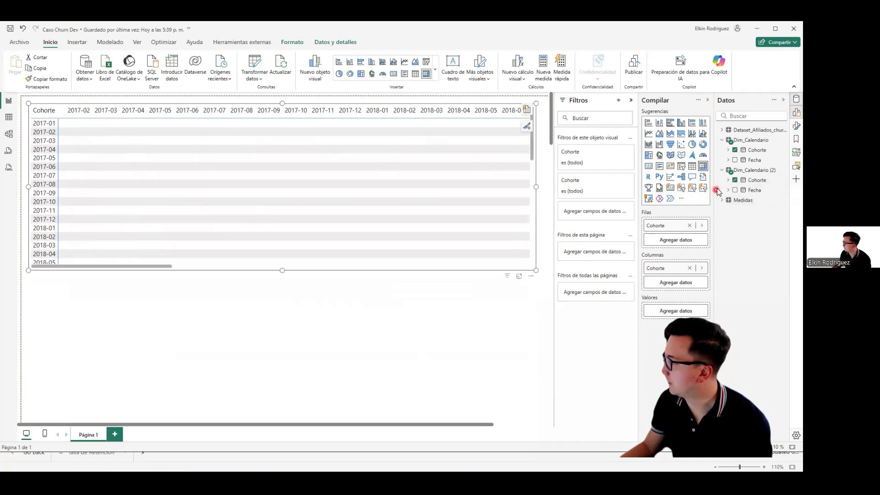
Step: Create a measure in the Medidas table and name it No. Registros Nuevos
click(722, 170)
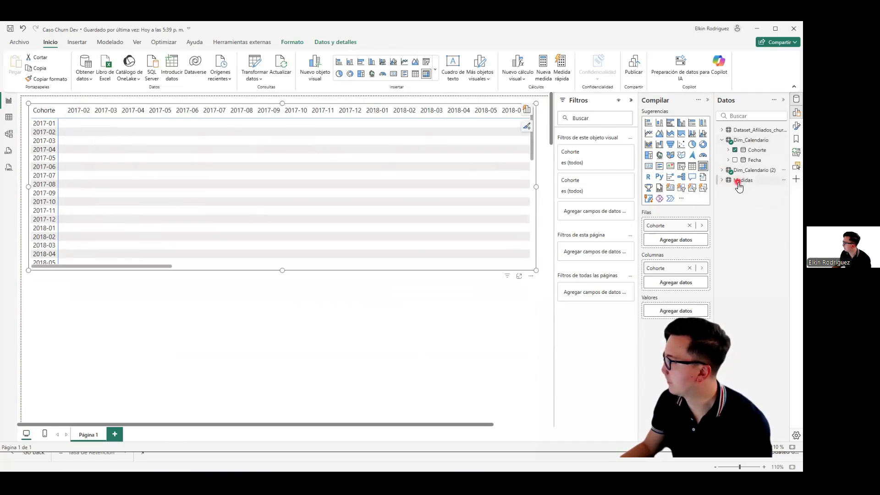
right_click(740, 182)
click(701, 197)
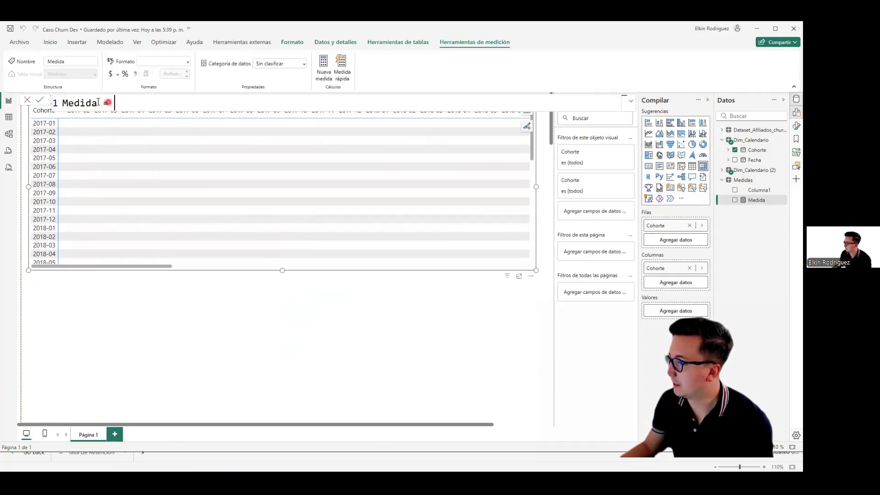
text(No. Re)
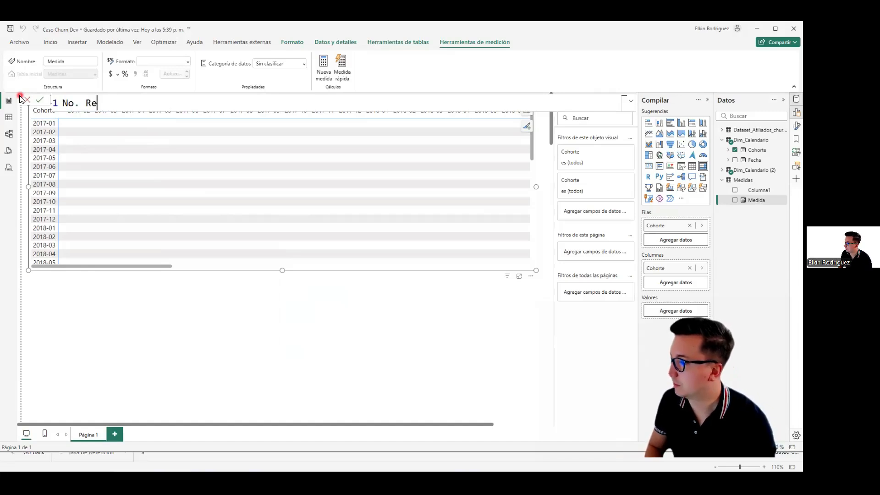
text(gistros Nuevos )
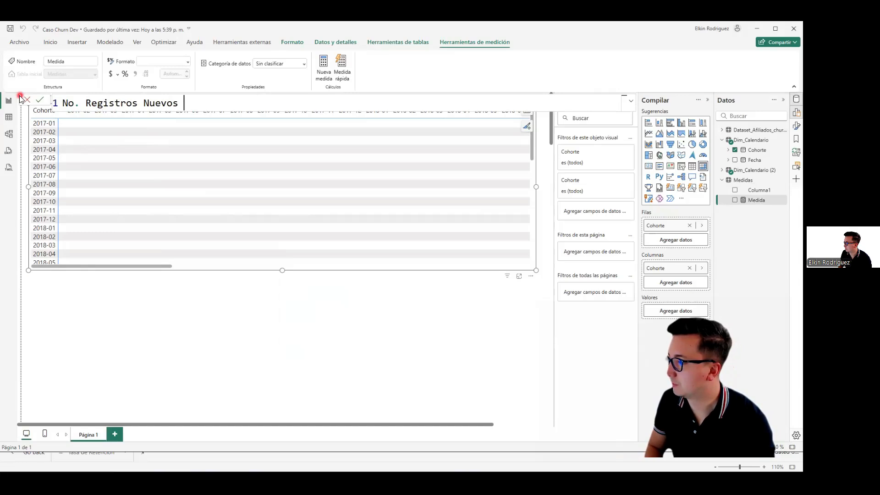
text(=)
key(shift+Return)
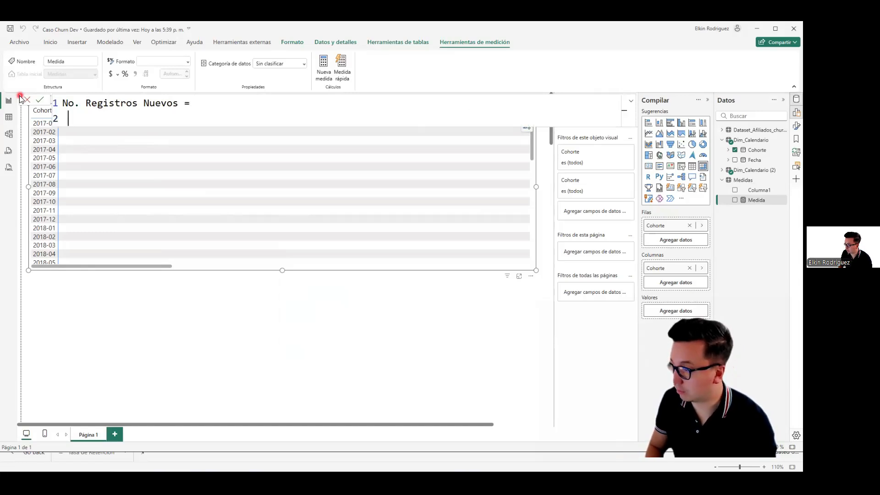
Step: Define the No. Registros Nuevos measure as COUNTROWS(Dataset_Afiliados_churndateset)
text(COUNTO)
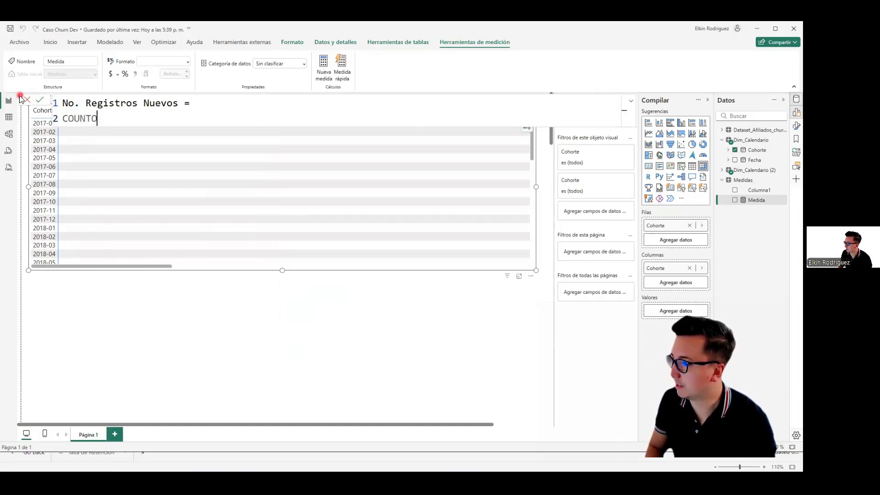
key(BackSpace)
text(ROWS(D)
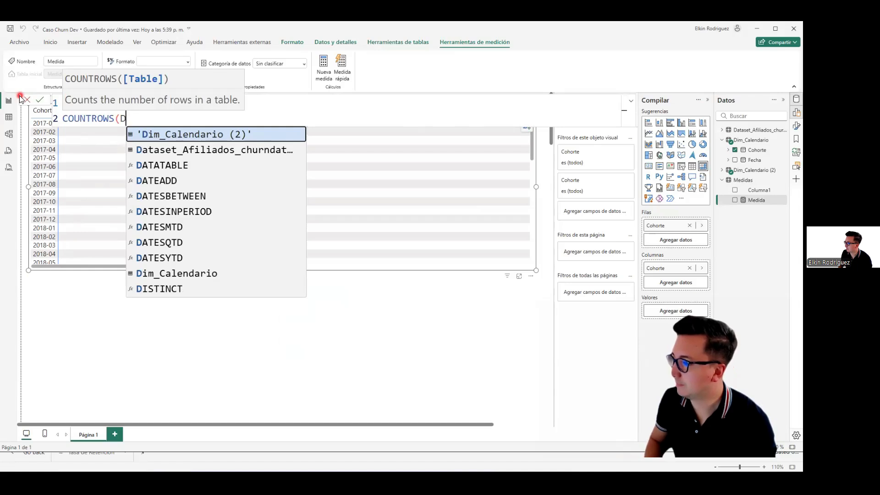
key(Down)
key(Tab)
text())
key(Return)
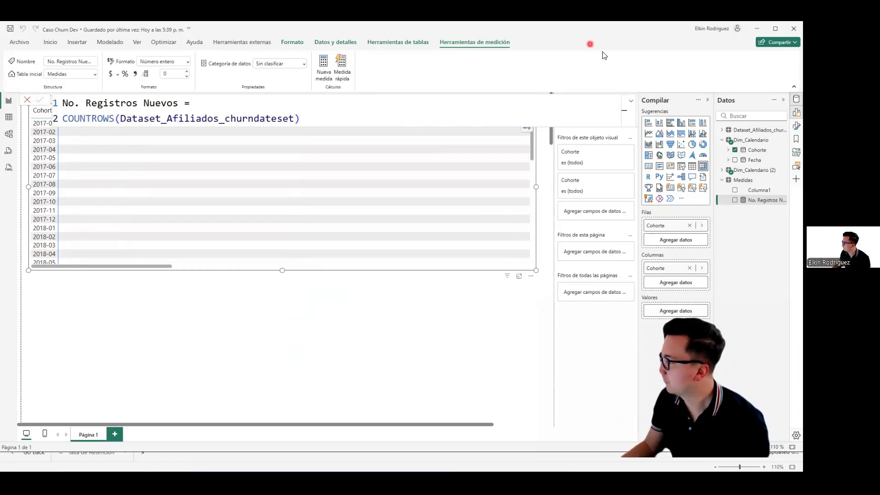
Step: Delete the placeholder column Columna1 from the Medidas table in the model
right_click(743, 191)
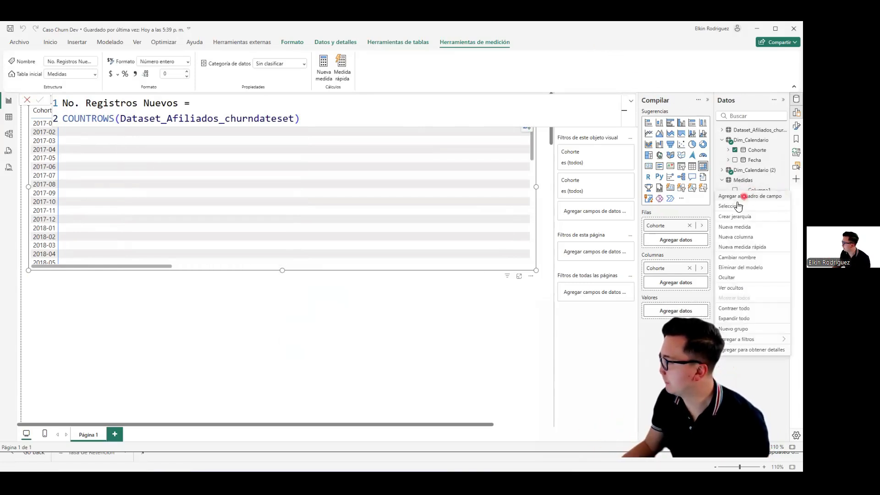
click(740, 267)
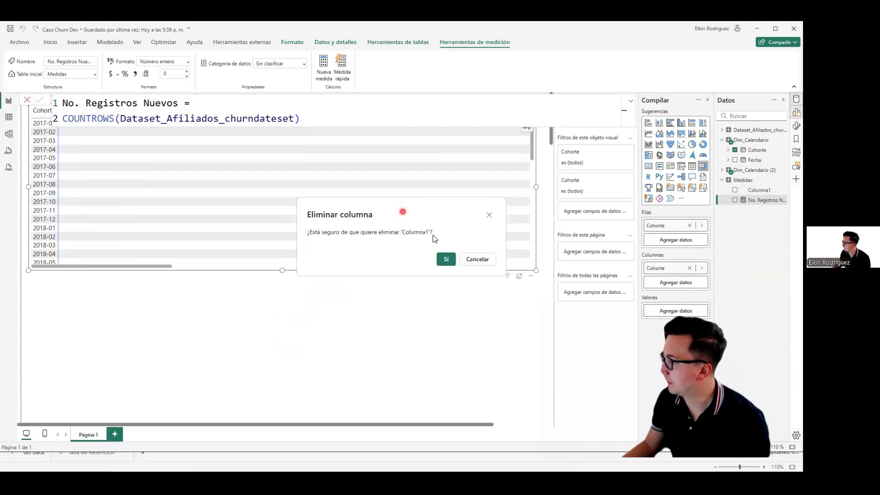
click(440, 259)
click(753, 212)
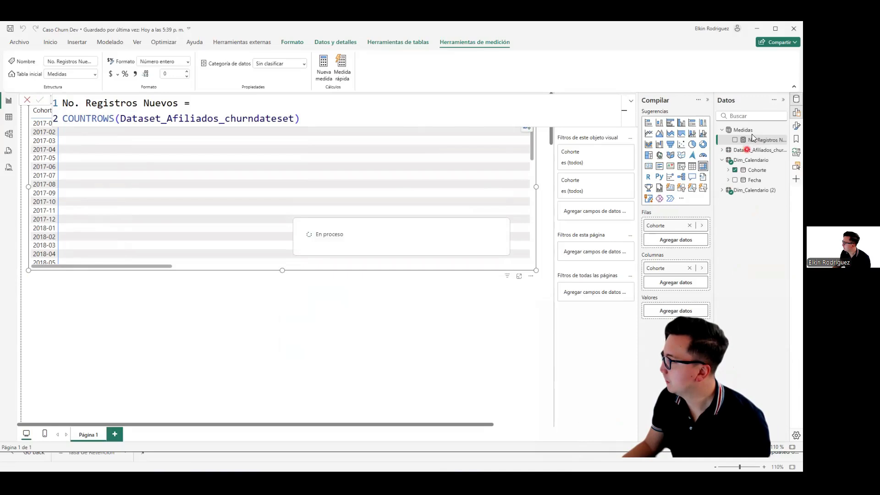
Step: Add No. Registros Nuevos to the matrix values and extend the matrix downward to show rows through 2019-04
drag(756, 140, 674, 310)
click(221, 267)
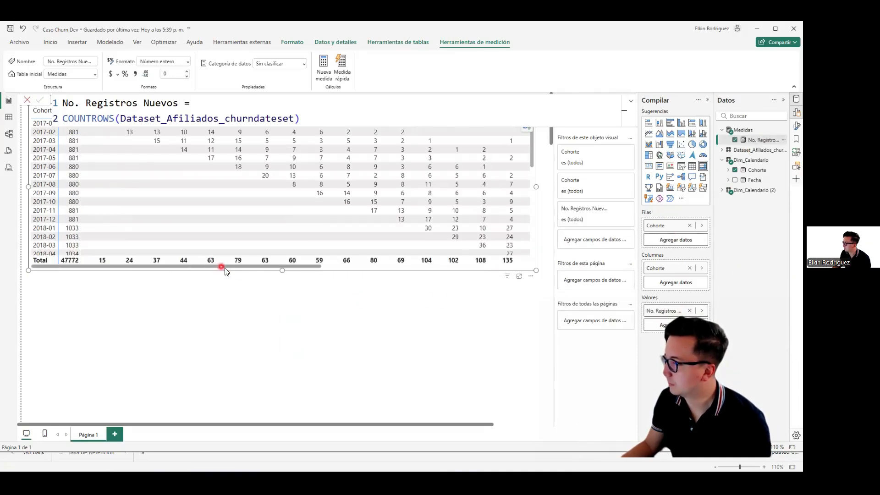
drag(282, 271, 271, 380)
click(75, 222)
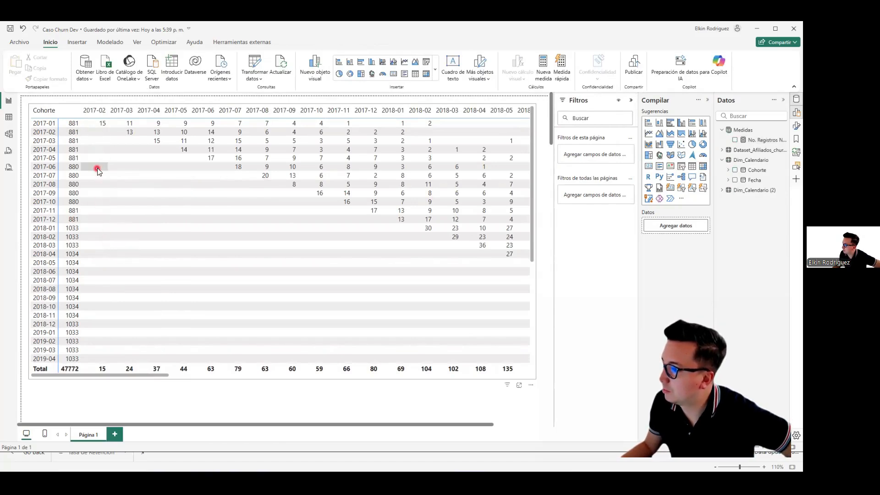
Step: Remove Cohorte from the matrix columns and narrow the matrix to fit just the row cohorts and No. Registros Nuevos
drag(98, 374, 9, 359)
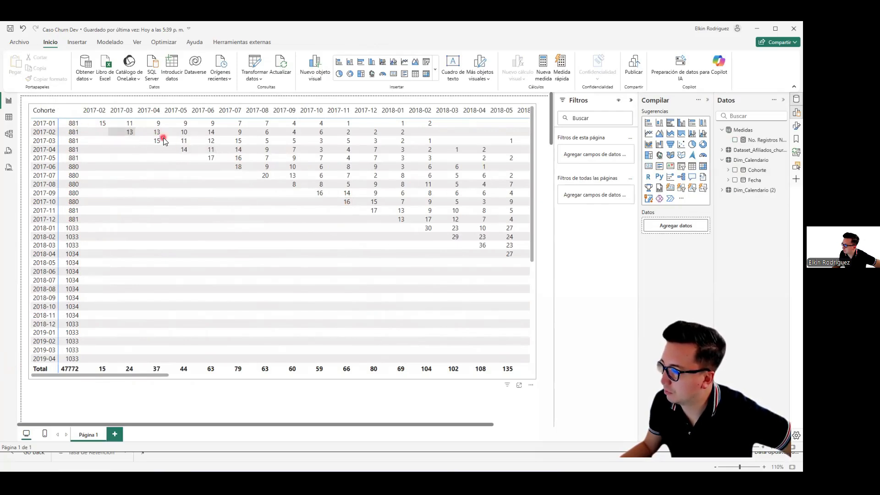
drag(117, 375, 504, 387)
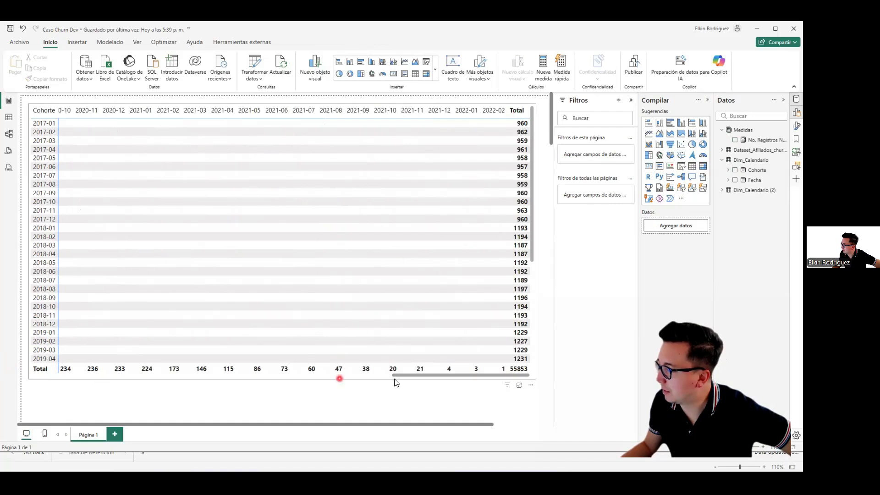
drag(398, 375, 35, 376)
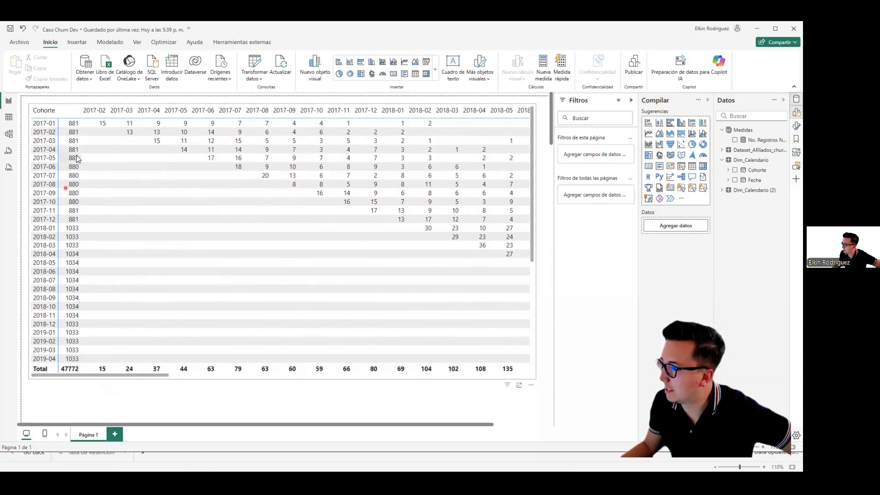
click(161, 105)
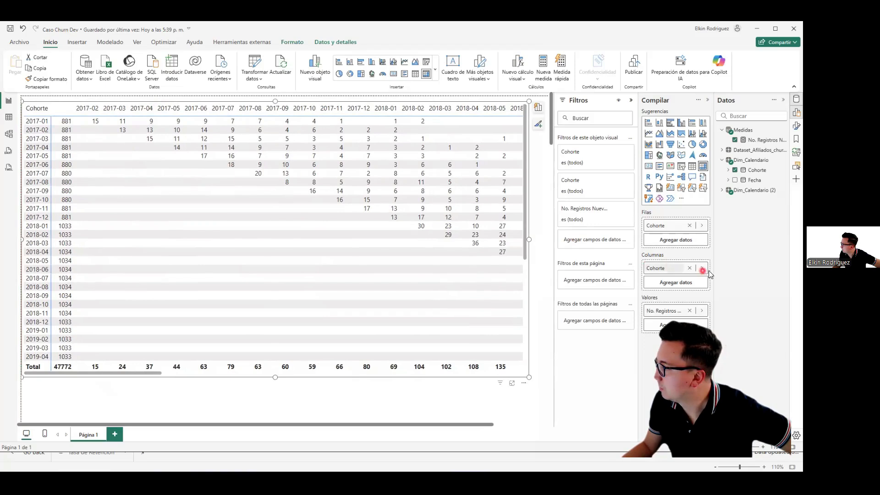
click(690, 268)
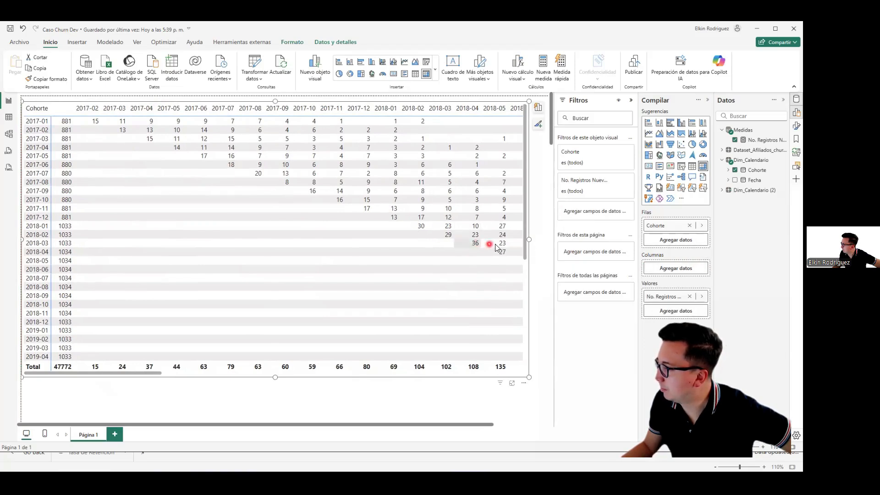
drag(529, 239, 138, 239)
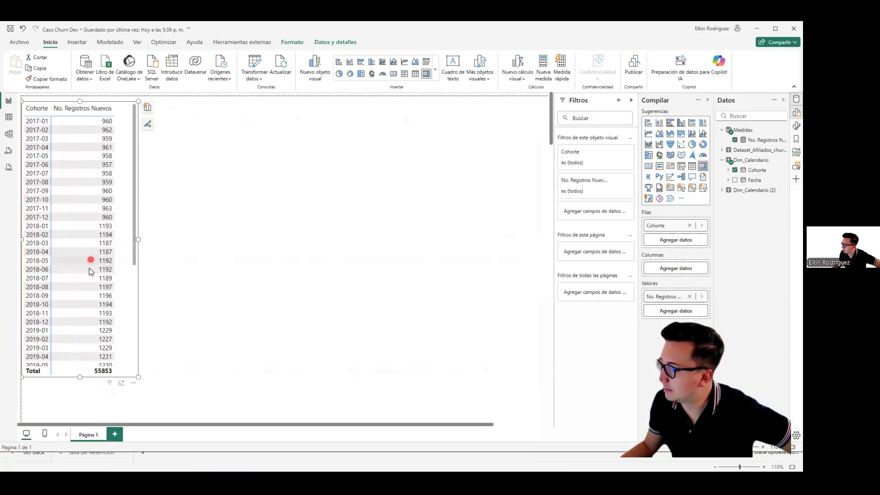
Step: Format the No. Registros Nuevos measure with a thousands separator and reselect the matrix
click(762, 140)
click(135, 75)
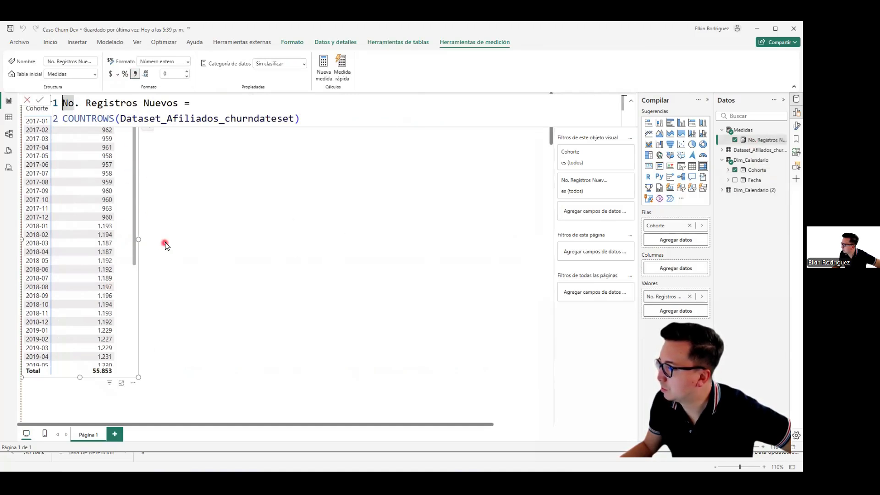
click(128, 176)
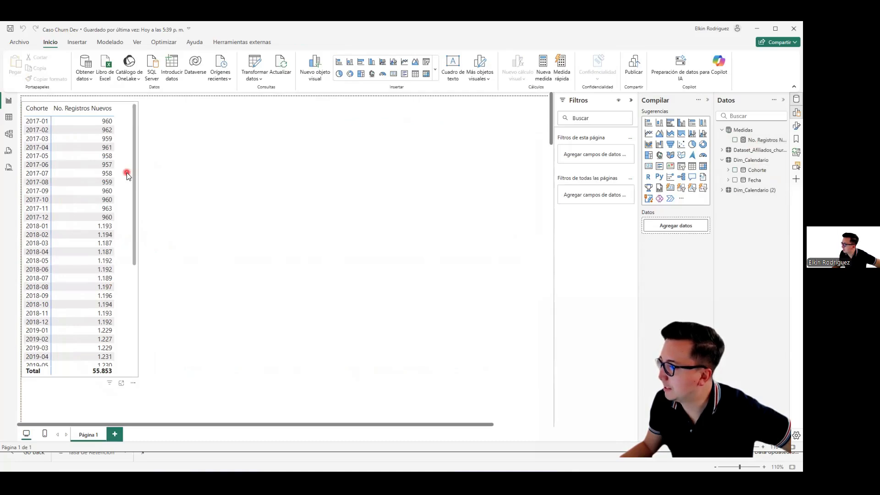
click(130, 177)
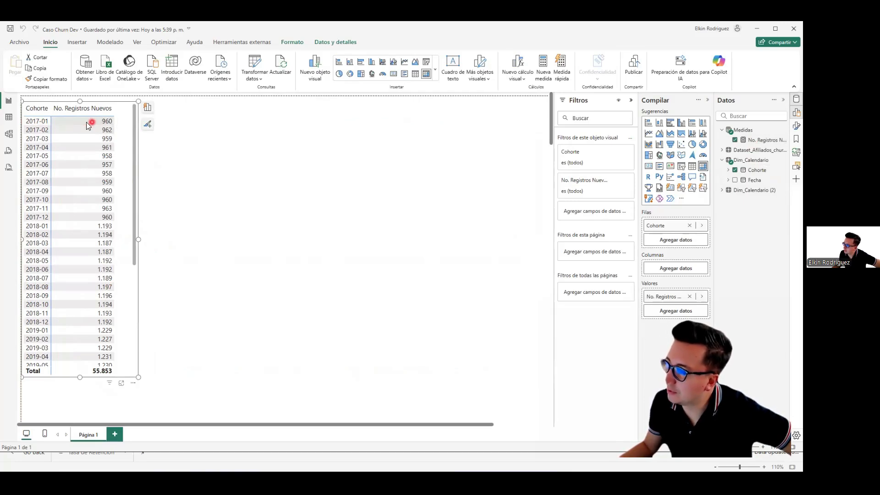
Step: Filter the Periodo column of Dataset_Afiliados_churndateset to dates from 01/01/2017 through 31/01/2017
click(8, 117)
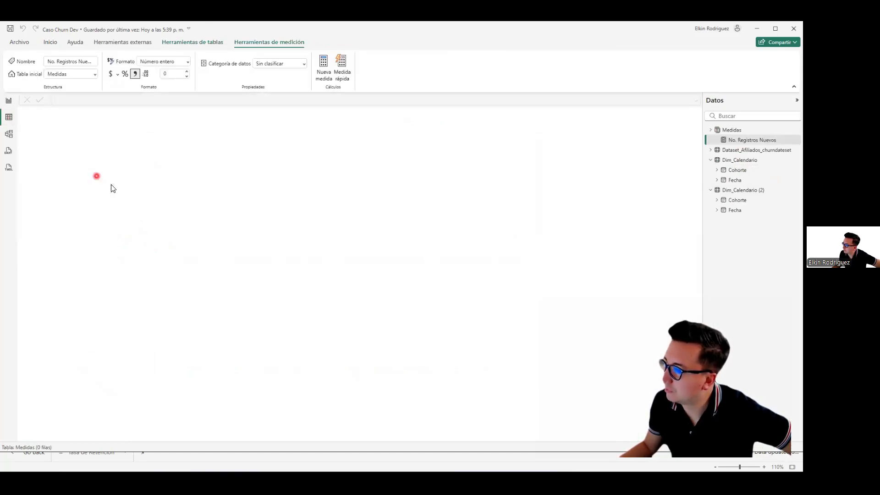
click(754, 150)
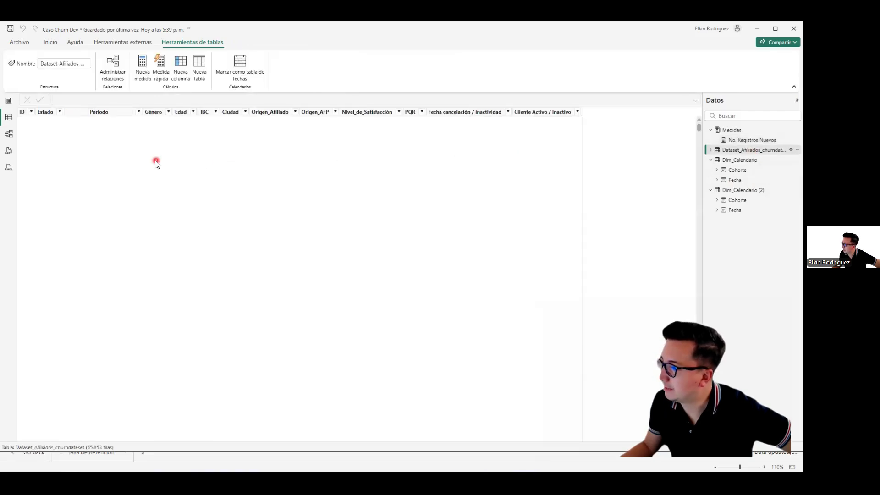
click(139, 112)
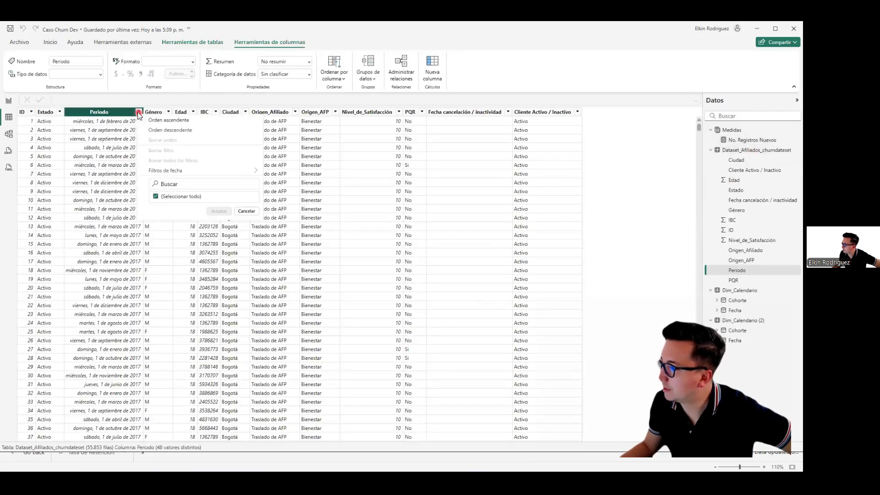
mouse_move(177, 171)
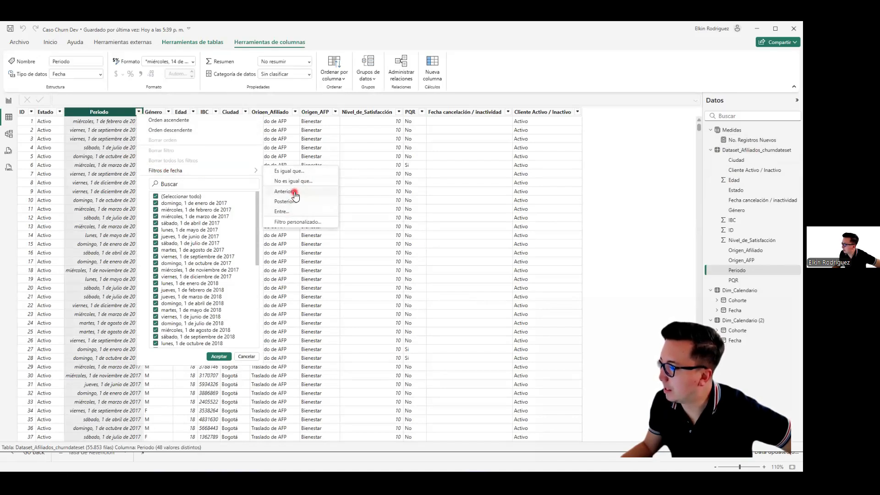
click(292, 212)
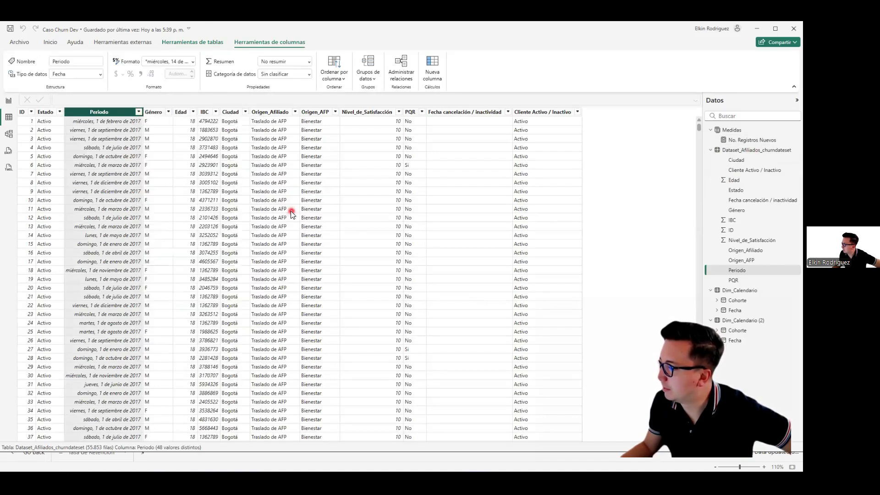
click(360, 222)
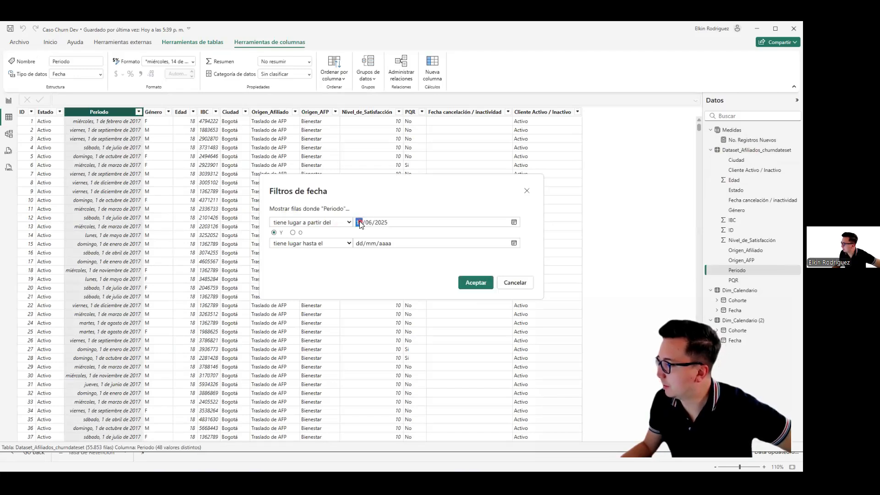
text(01012)
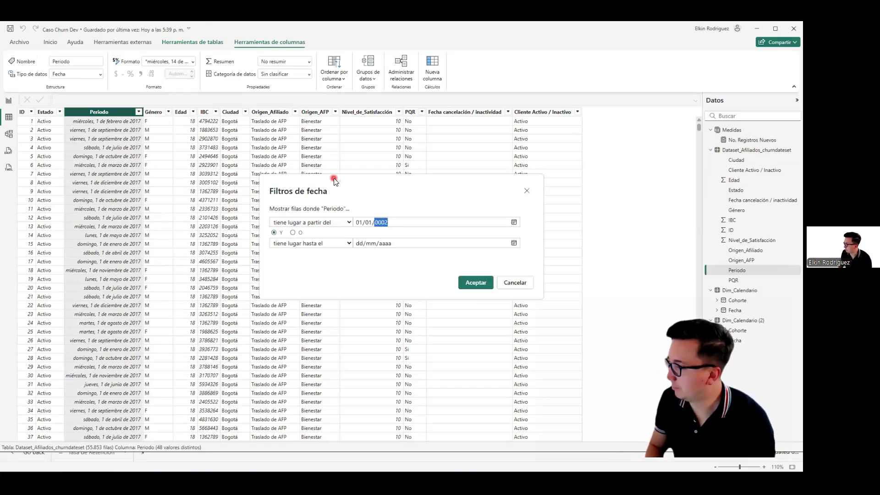
click(357, 244)
text(31/01/)
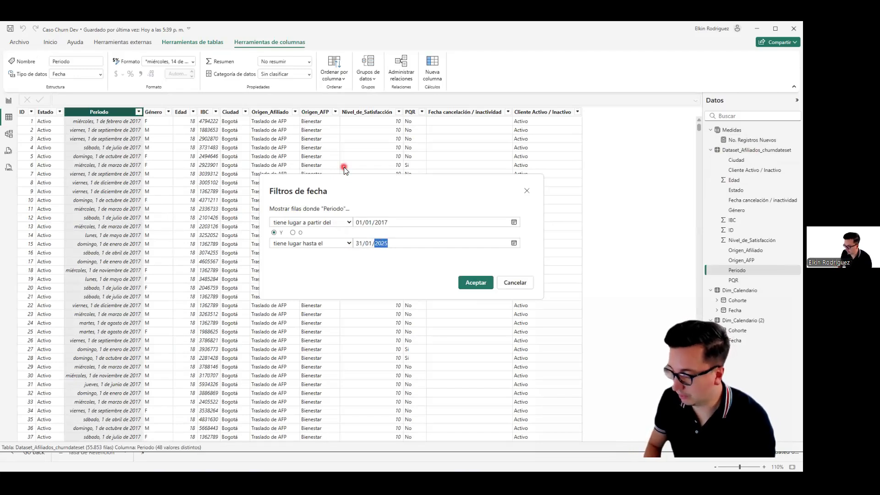
text(2017)
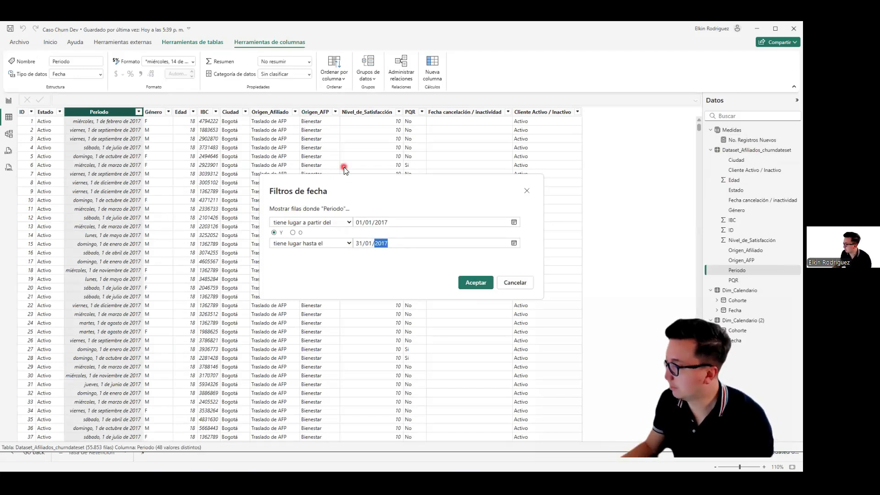
click(473, 284)
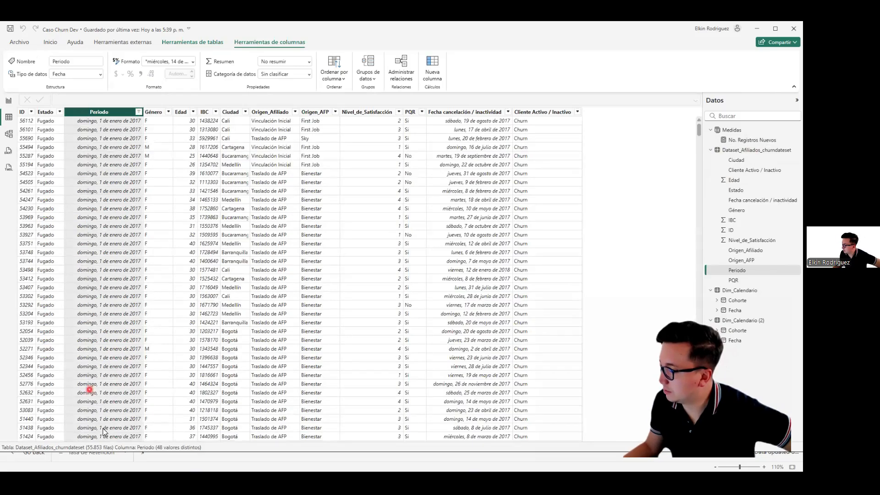
Step: Check the filtered row count for January 2017 and look through the matching affiliate records
drag(126, 376, 122, 419)
mouse_move(105, 412)
mouse_down()
mouse_move(140, 412)
mouse_move(160, 438)
mouse_up()
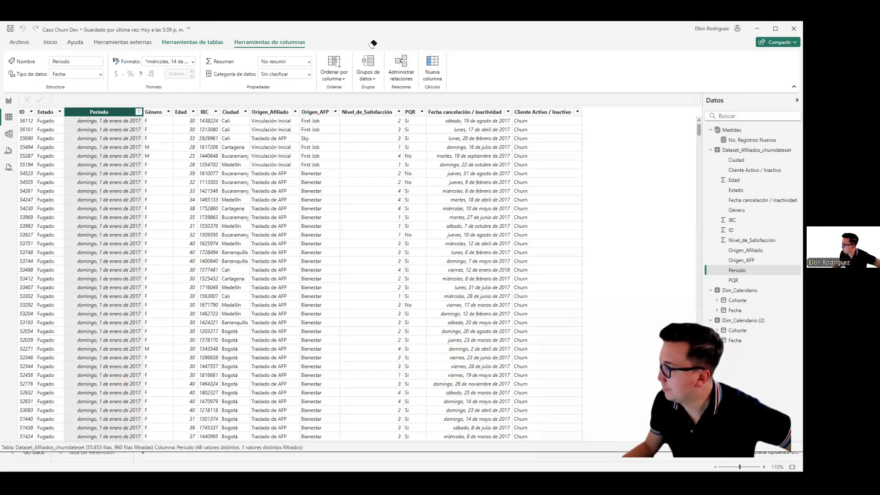
scroll(240, 224, down, 10)
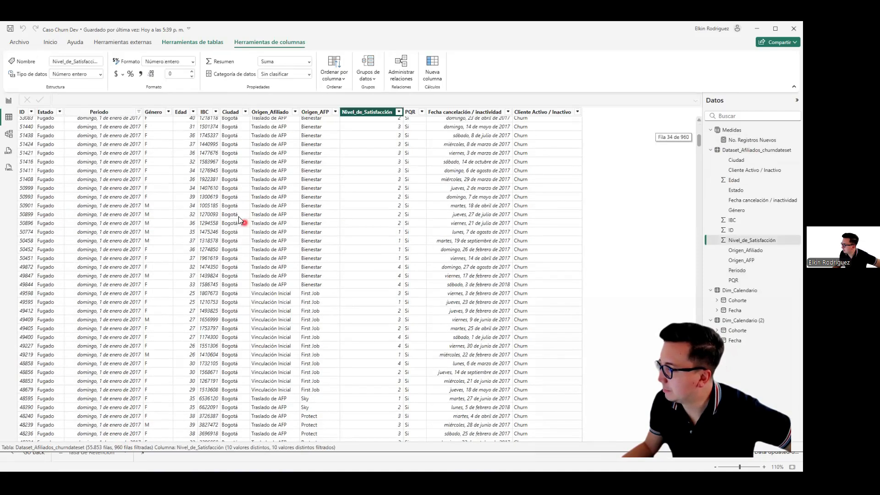
scroll(40, 141, up, 10)
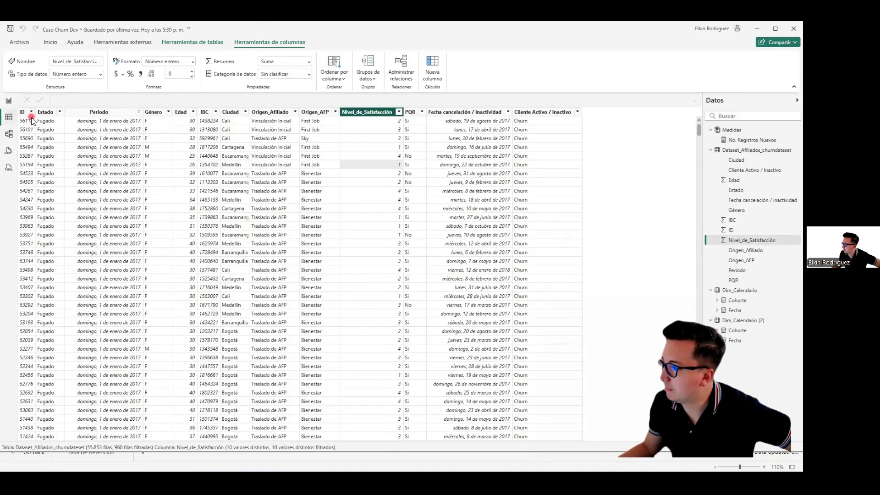
Step: Return to the report, narrow the cohort matrix slightly and review its rows through 2020-12
click(9, 100)
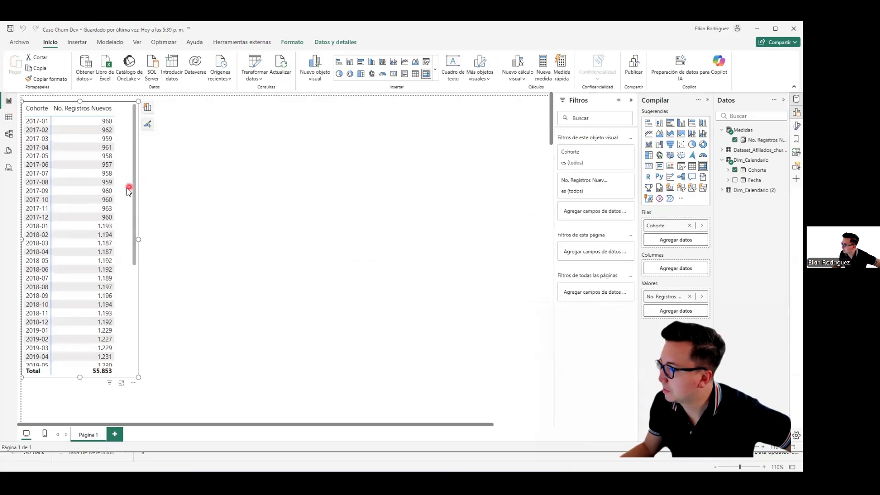
drag(133, 238, 128, 242)
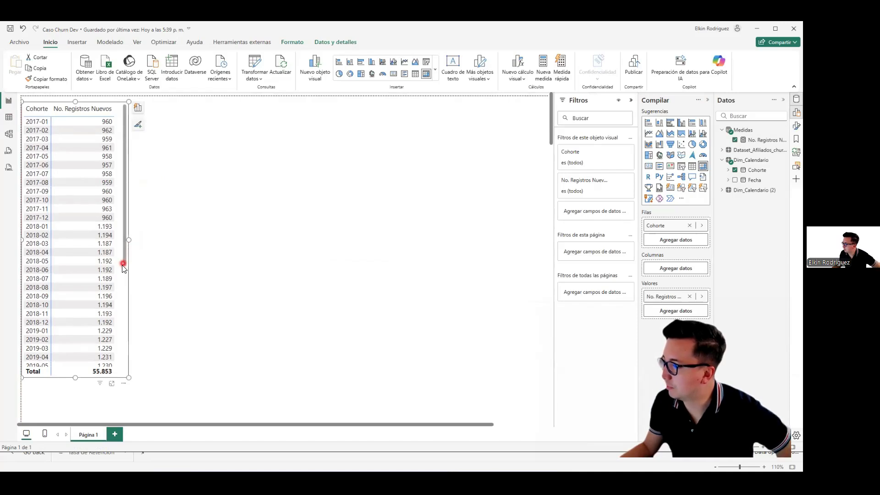
scroll(123, 283, down, 4)
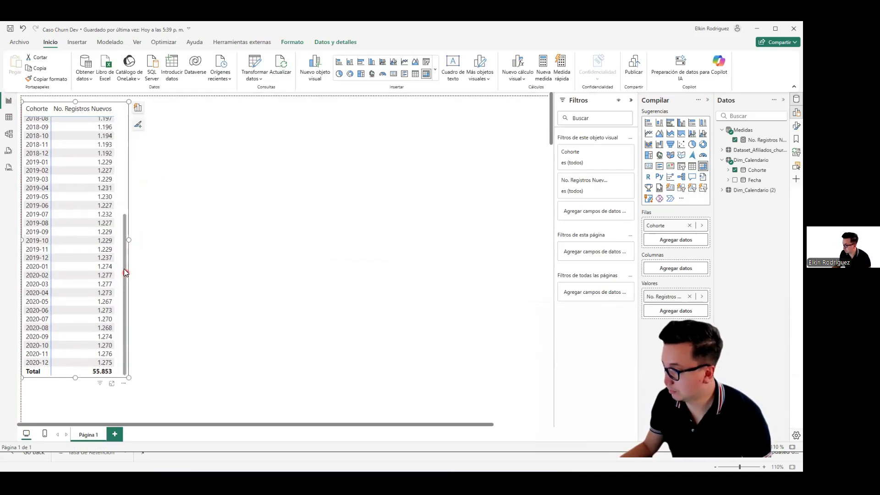
scroll(121, 224, up, 4)
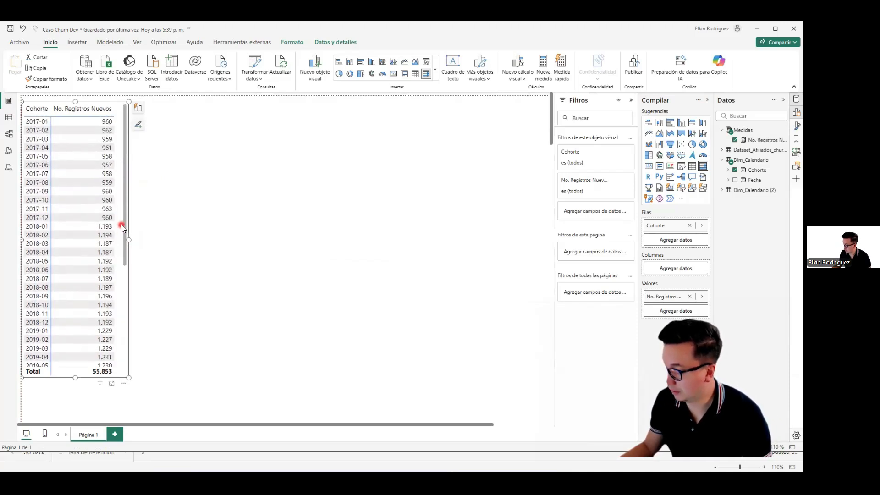
Step: Duplicate the cohort matrix and widen the copy to fill the empty space beside the original
key(ctrl+c)
key(ctrl+v)
drag(123, 226, 546, 246)
Step: Add Cohorte from Dim_Calendario (2) to the copied matrix's columns as the plain field instead of a date hierarchy
drag(732, 169, 683, 268)
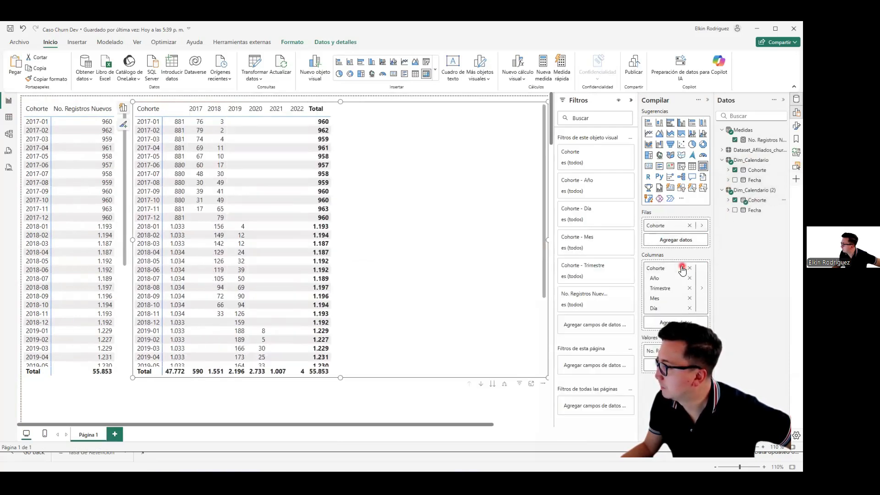
click(702, 289)
click(730, 278)
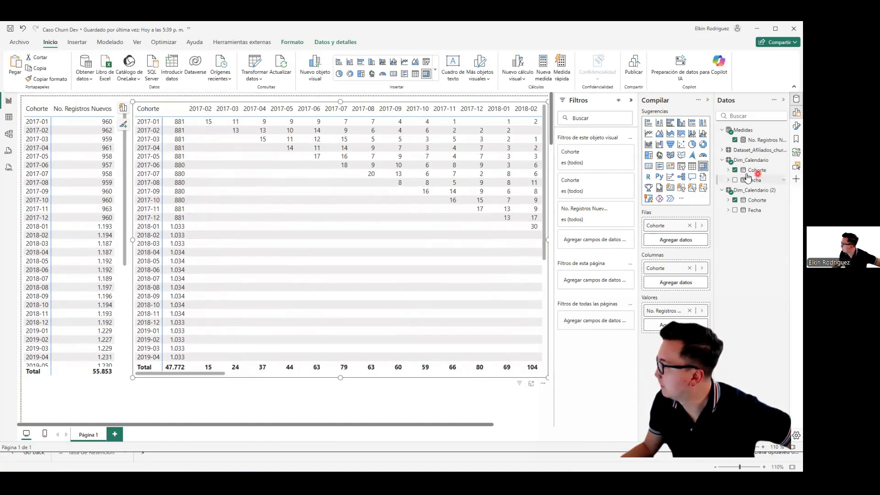
Step: Start a new measure in Medidas named No. Registros Nuevos ALLS, with CALCULATE taking [No. Registros Nuevos] as its expression
right_click(746, 131)
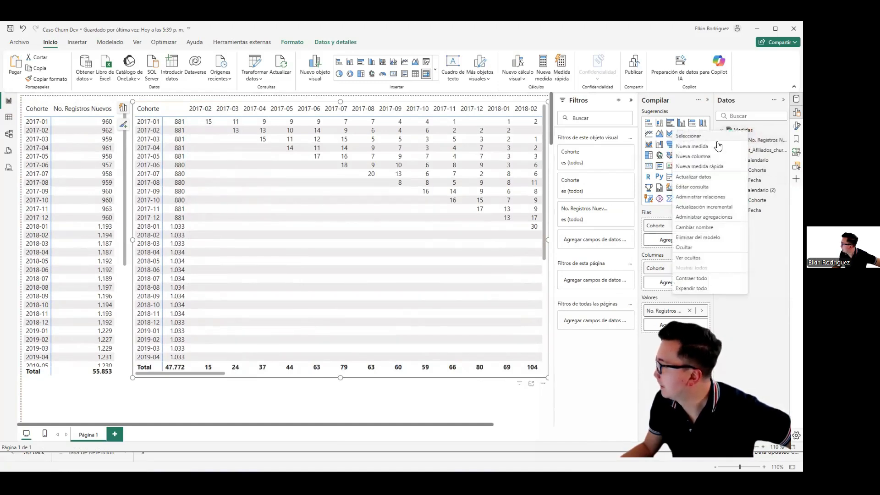
click(701, 145)
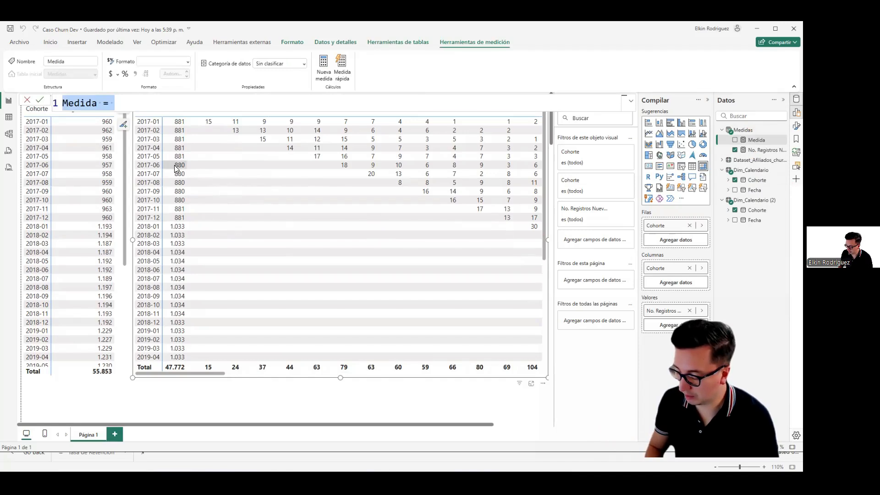
text(n)
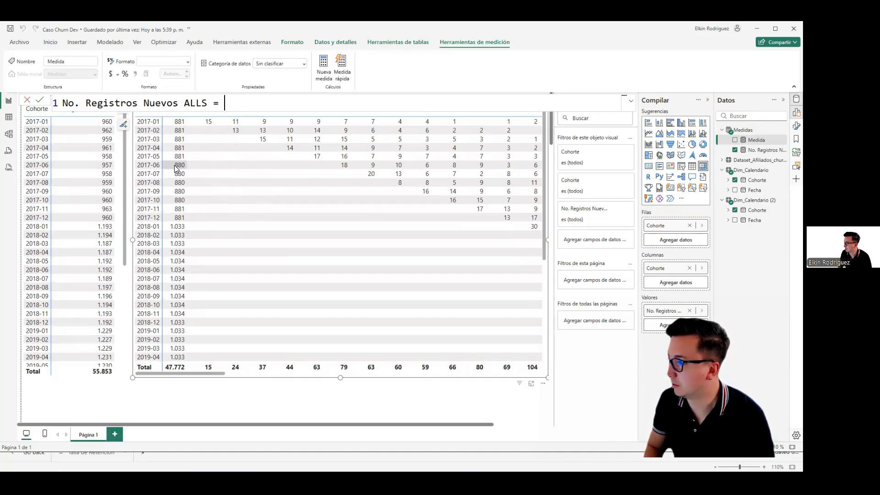
key(shift+Return)
text(CALCU)
key(Tab)
key(shift+Return)
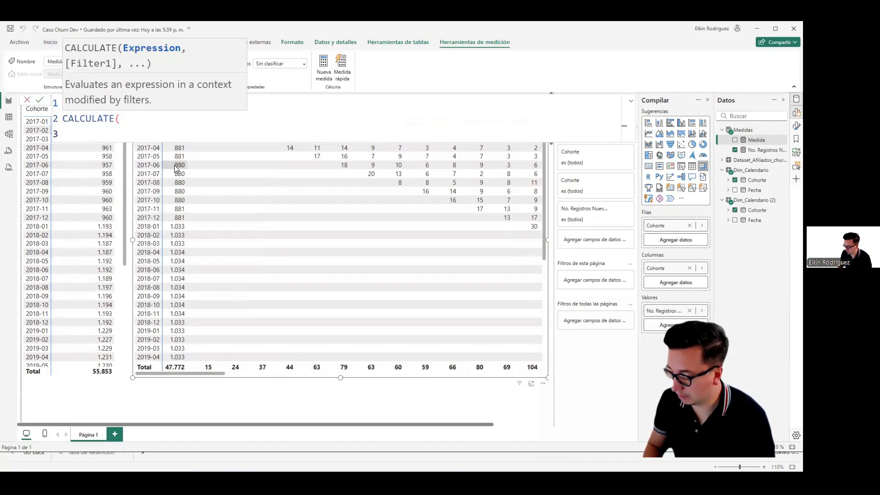
key(Tab)
text([No)
key(Tab)
text(,)
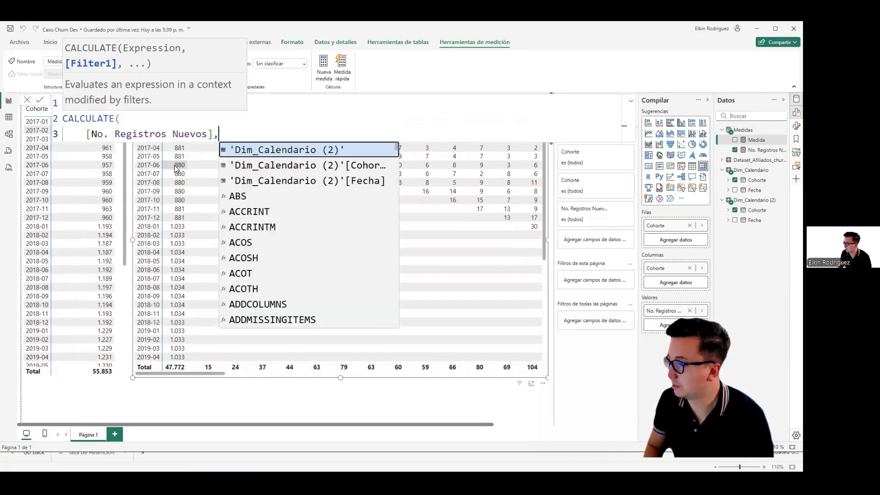
Step: Complete the measure with ALLSELECTED(Dim_Calendario) as the CALCULATE filter and commit the formula
key(shift+Return)
text(ALLS)
key(Tab)
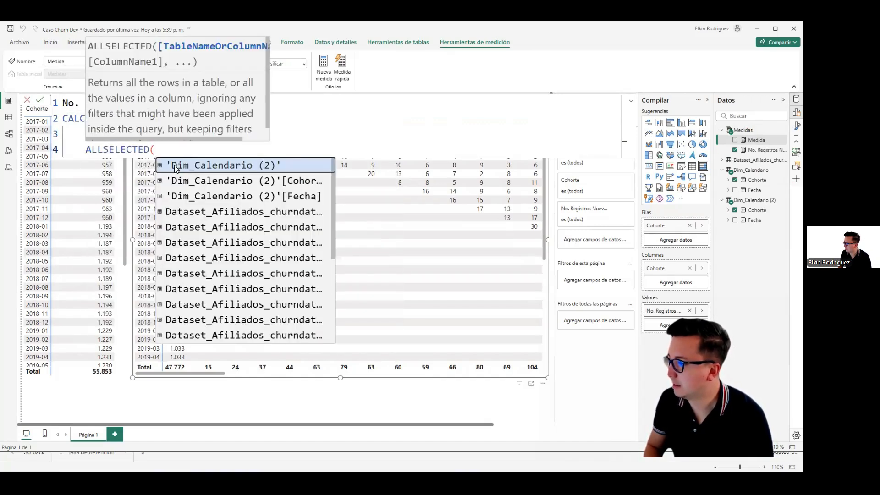
text(D)
key(Down)
key(Down)
key(Up)
key(Down)
text(IM)
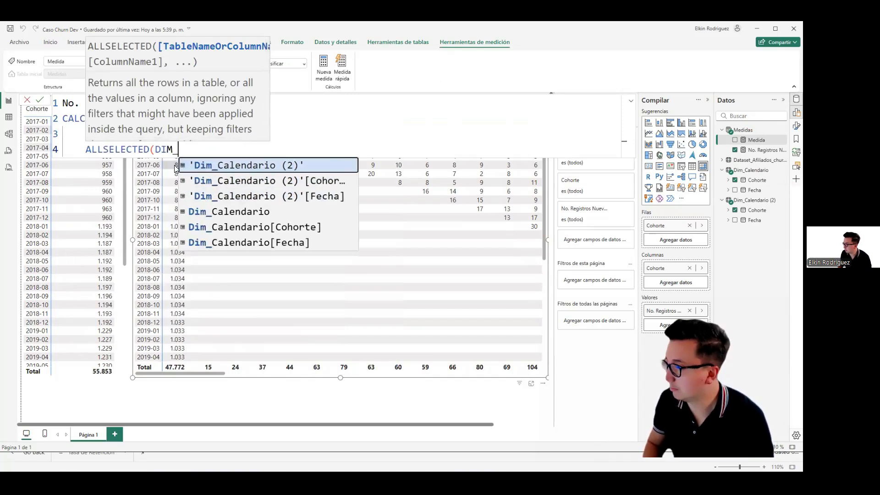
key(Down)
key(Down)
key(Down)
key(Tab)
text())
key(shift+Return)
text())
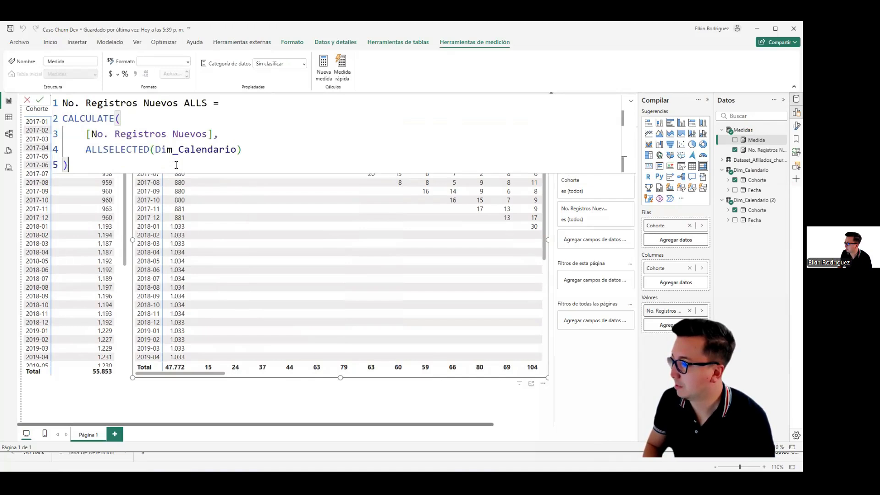
key(Return)
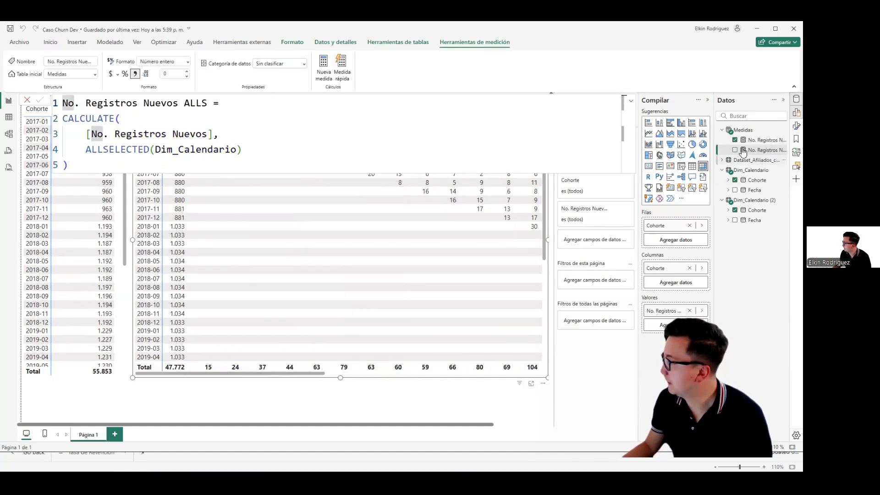
Step: Replace No. Registros Nuevos with No. Registros Nuevos ALLS in the wide matrix's values and deselect the matrix
click(735, 140)
drag(753, 151, 688, 314)
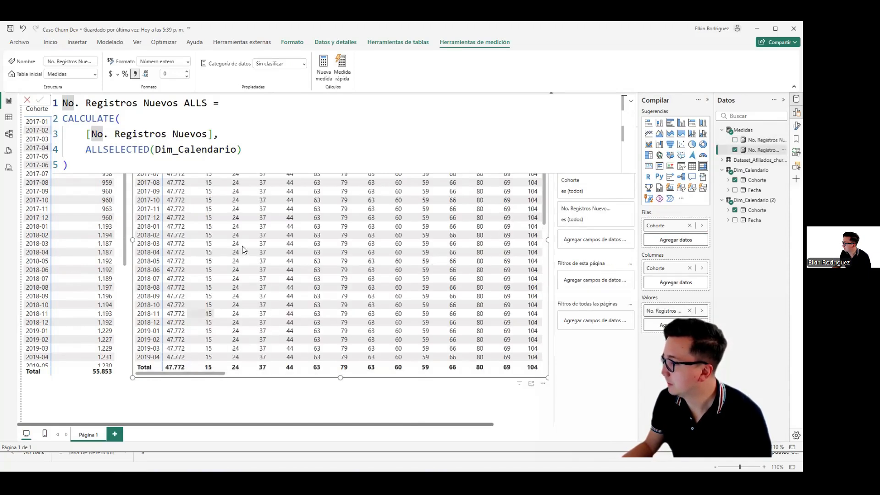
click(220, 390)
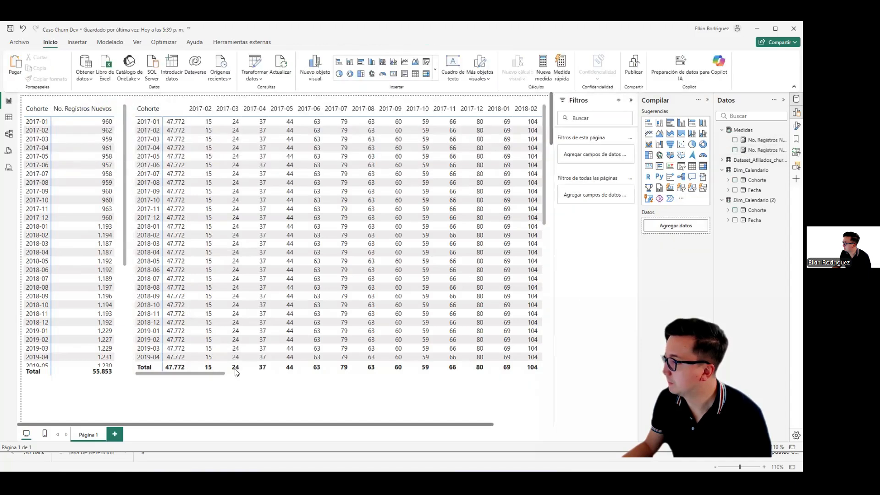
Step: Change the filter in the No. Registros Nuevos ALLS measure to ALLSELECTED('Dim_Calendario (2)')
click(753, 143)
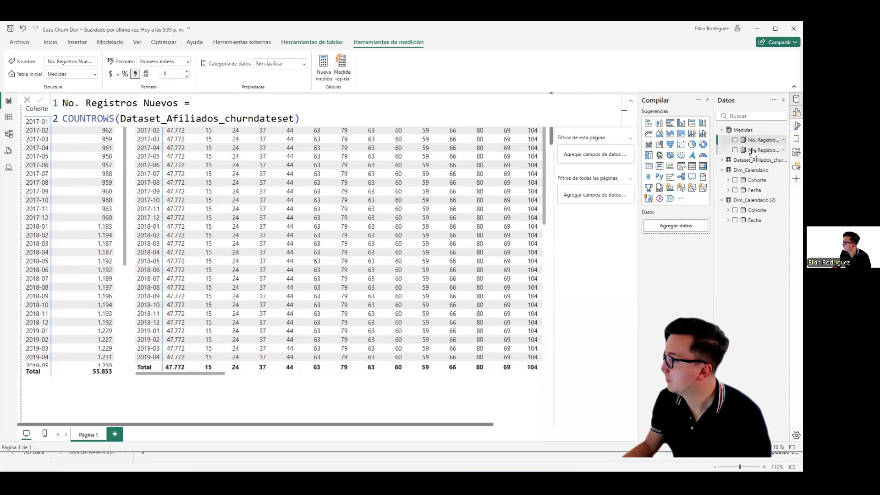
click(753, 150)
click(137, 134)
drag(242, 149, 86, 149)
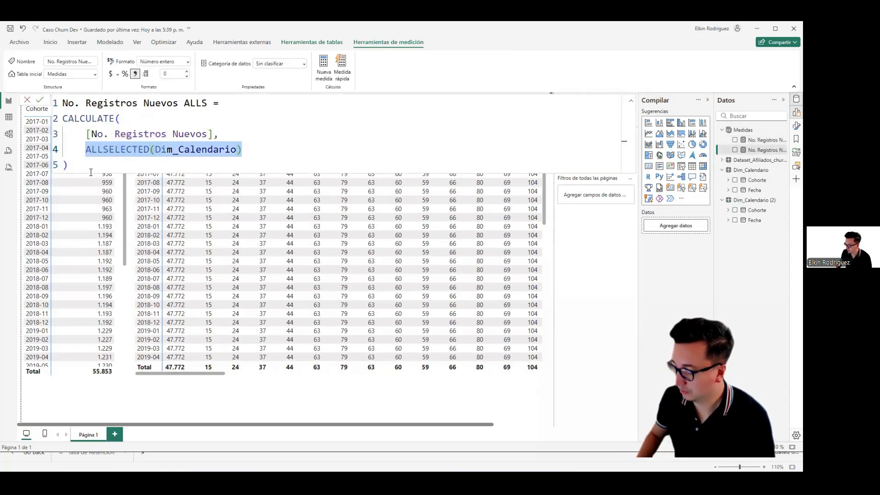
text(ALLSELECTED()
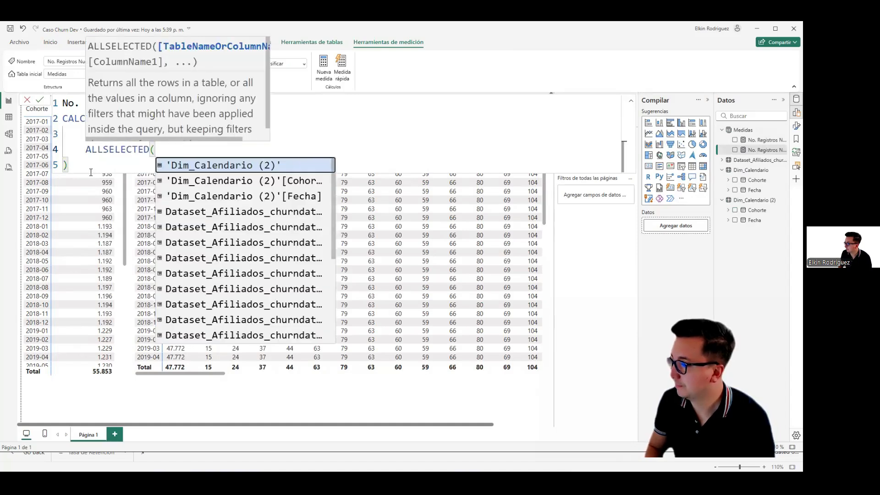
text(DIM)
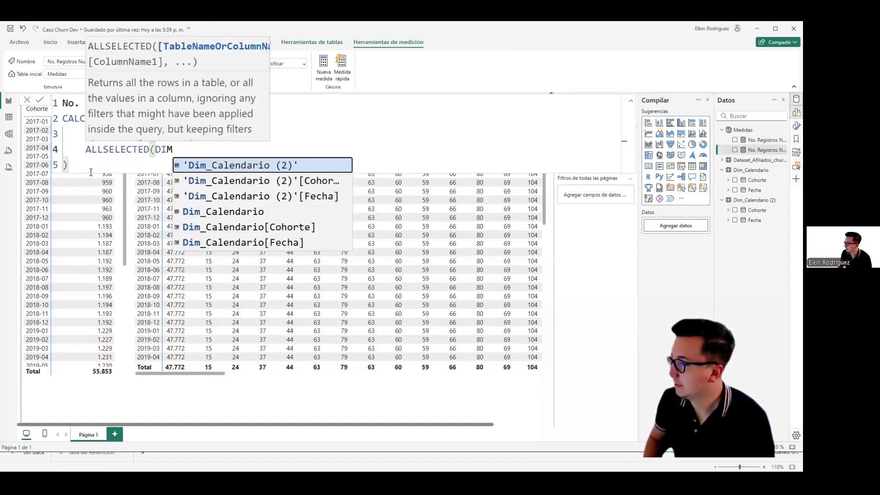
key(Tab)
text())
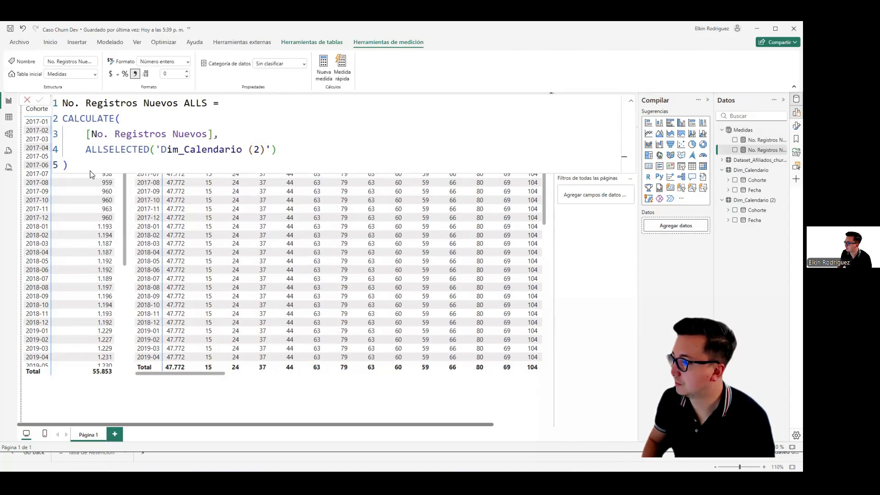
Step: Commit the edited No. Registros Nuevos ALLS formula and leave the formula editor by selecting the Medidas table
key(Return)
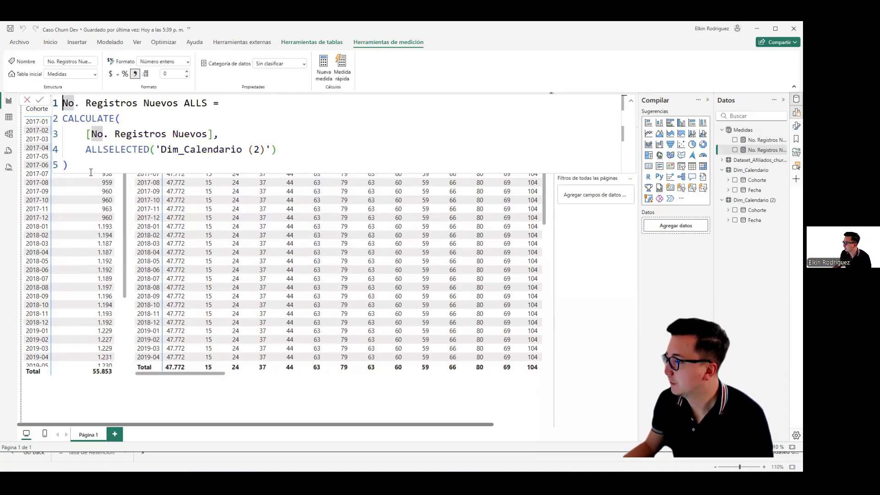
click(743, 130)
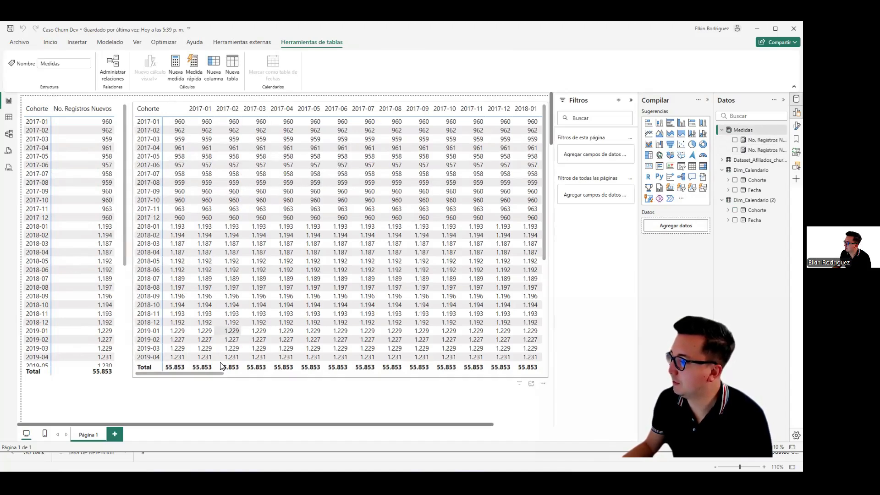
Step: Select the wide matrix and compare its values per affiliation cohort across the month columns with the narrow matrix's No. Registros Nuevos
scroll(178, 375, right, 10)
scroll(176, 375, left, 10)
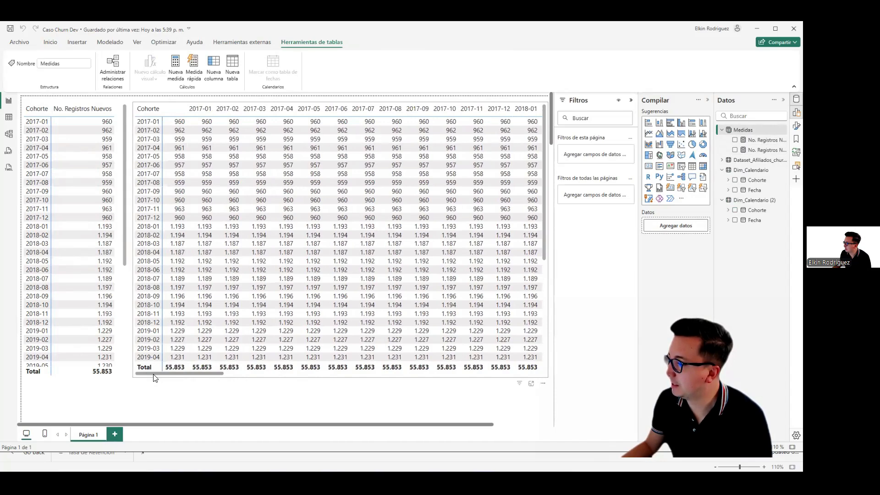
click(186, 136)
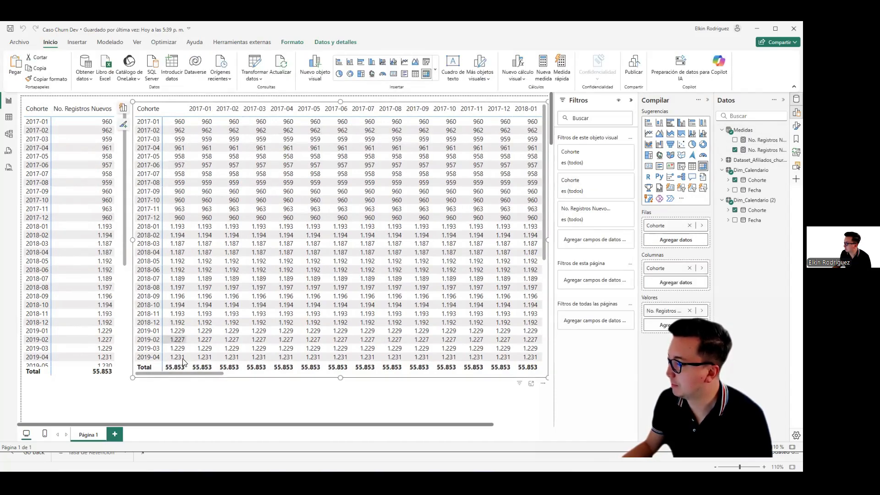
scroll(191, 377, right, 10)
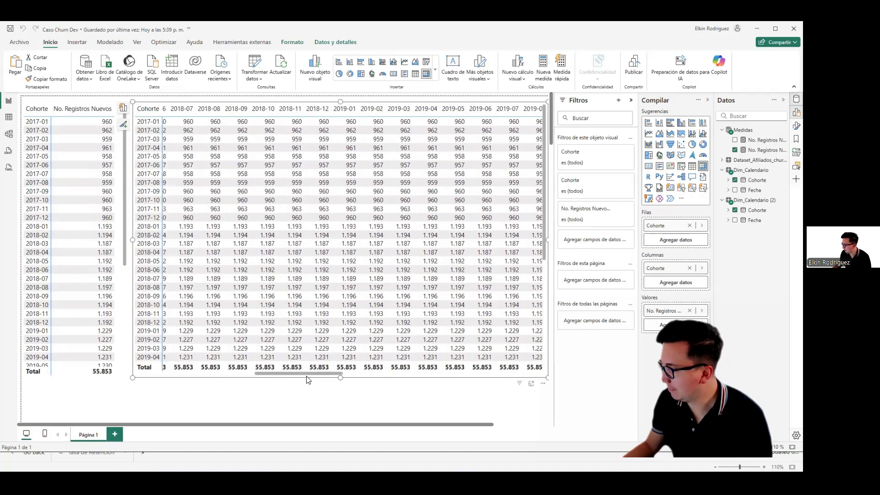
scroll(187, 381, left, 10)
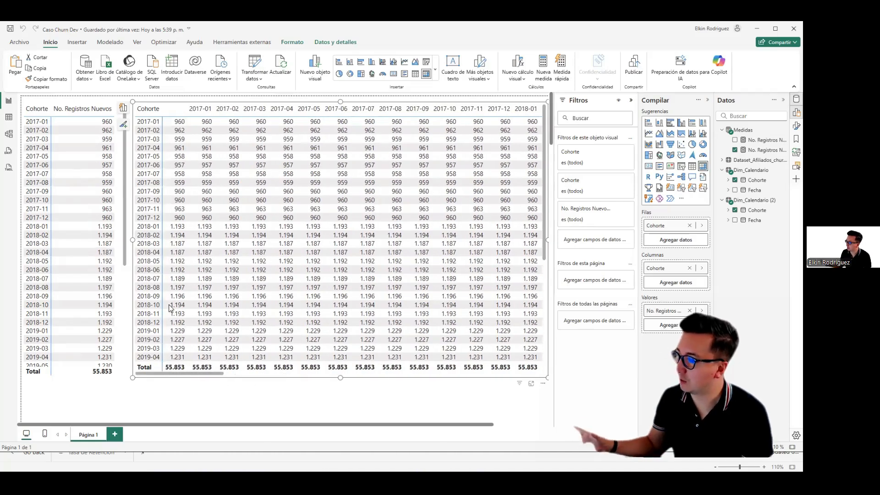
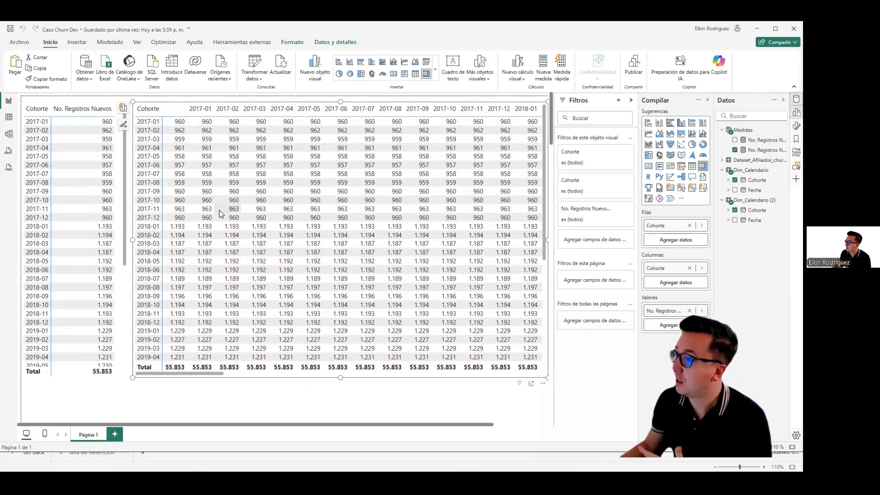
Step: Hide the data fields and visual-building panes to widen the report canvas around the wide matrix
click(183, 382)
scroll(191, 380, down, 1)
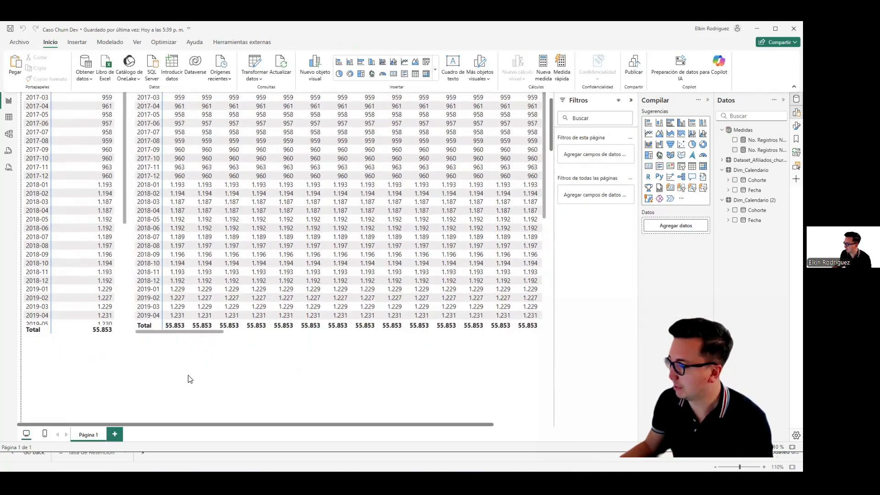
click(147, 344)
scroll(153, 320, down, 2)
scroll(153, 318, up, 1)
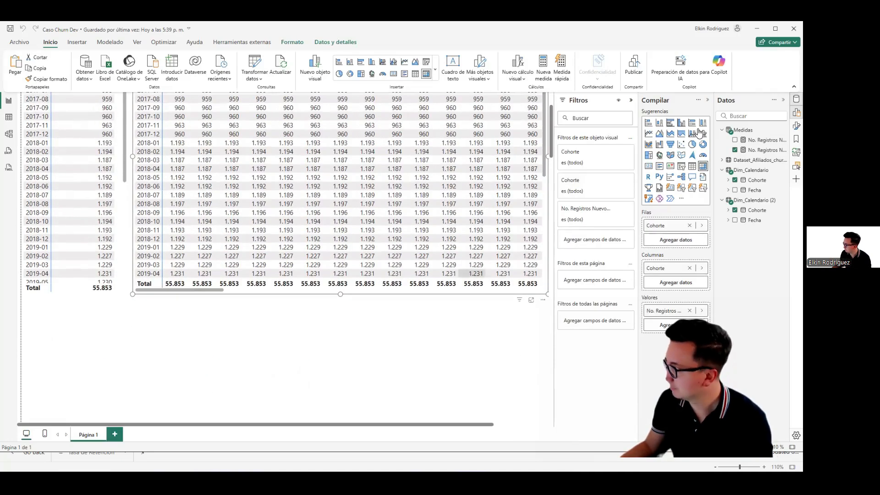
click(796, 99)
click(796, 112)
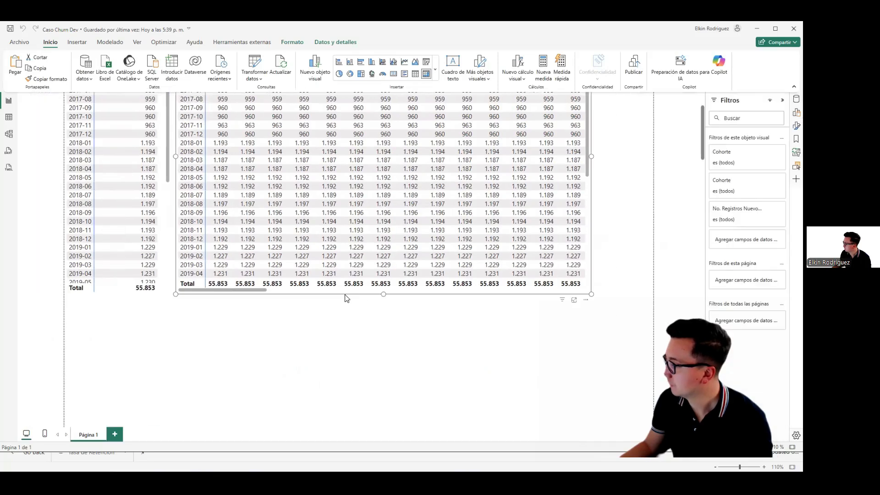
Step: Duplicate the wide matrix directly below the original and remove No. Registros Nuevos ALLS from the copy's values
click(344, 306)
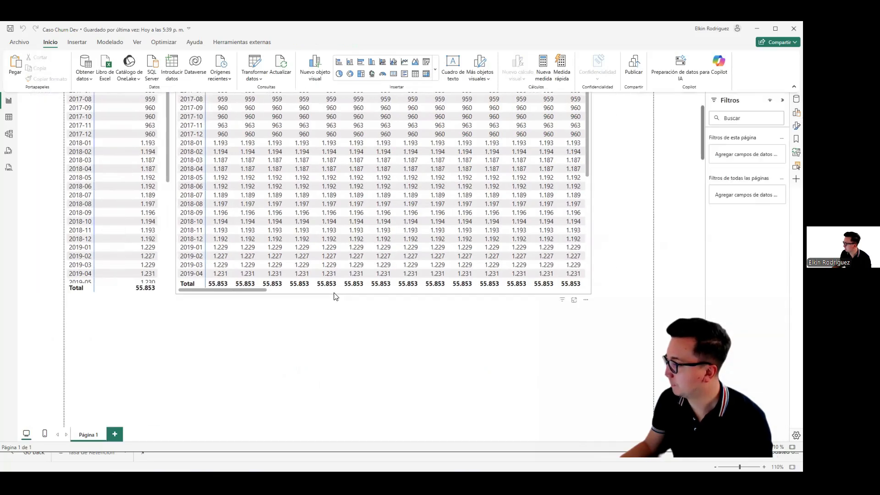
click(336, 295)
scroll(335, 296, up, 3)
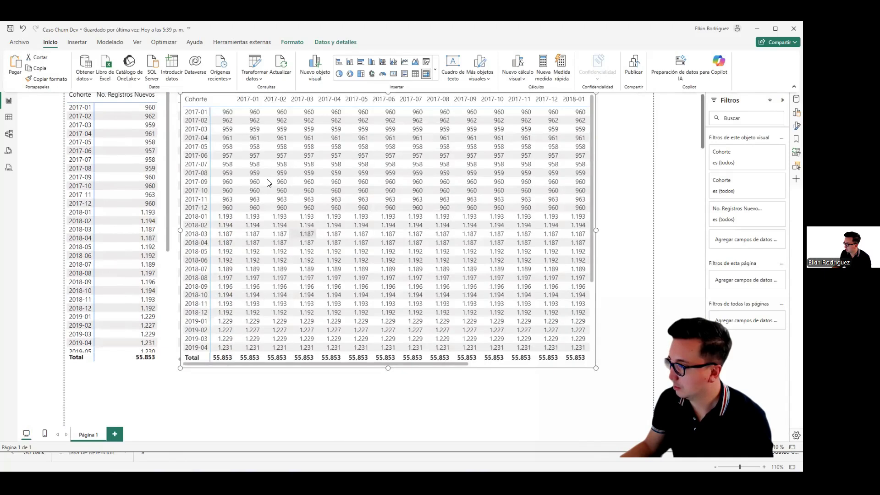
key(ctrl+v)
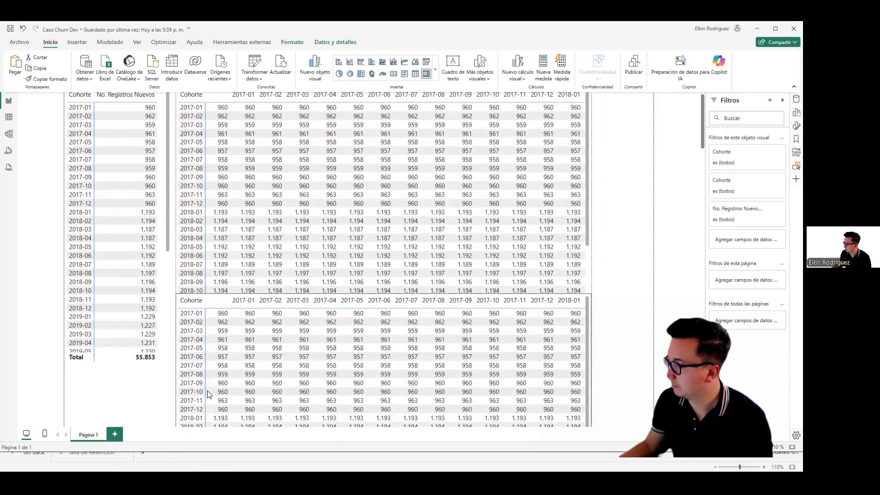
scroll(604, 348, down, 3)
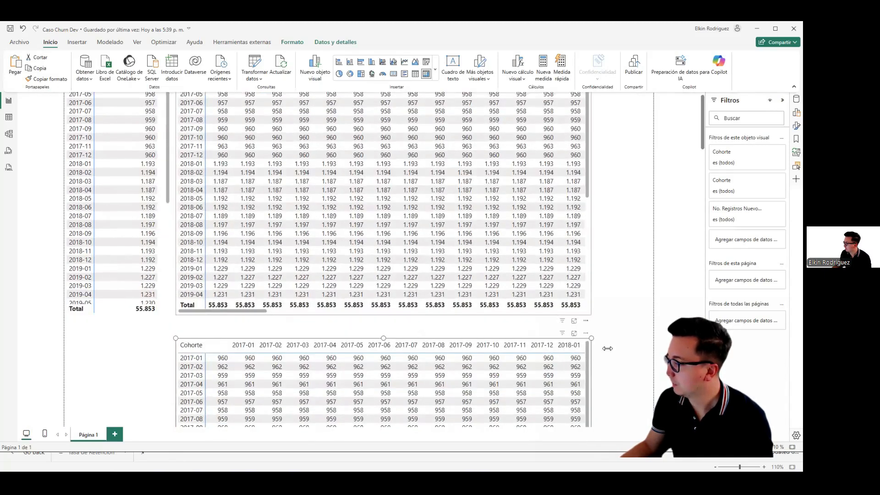
click(794, 102)
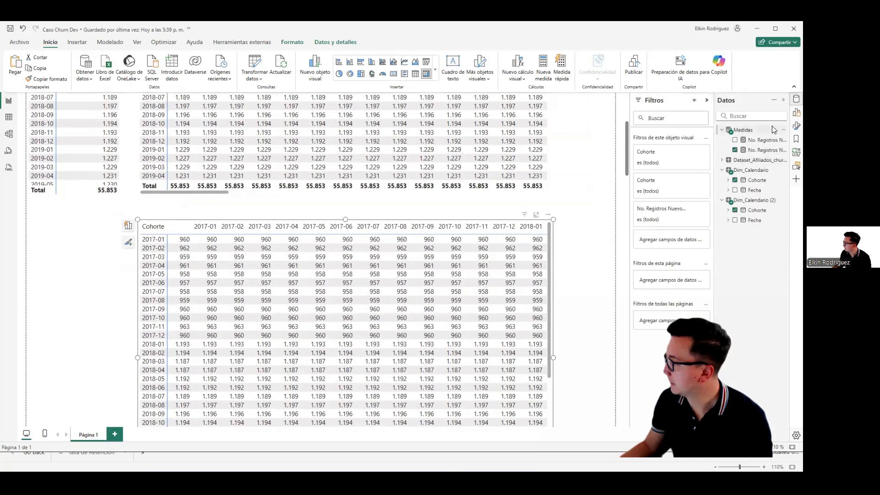
click(735, 150)
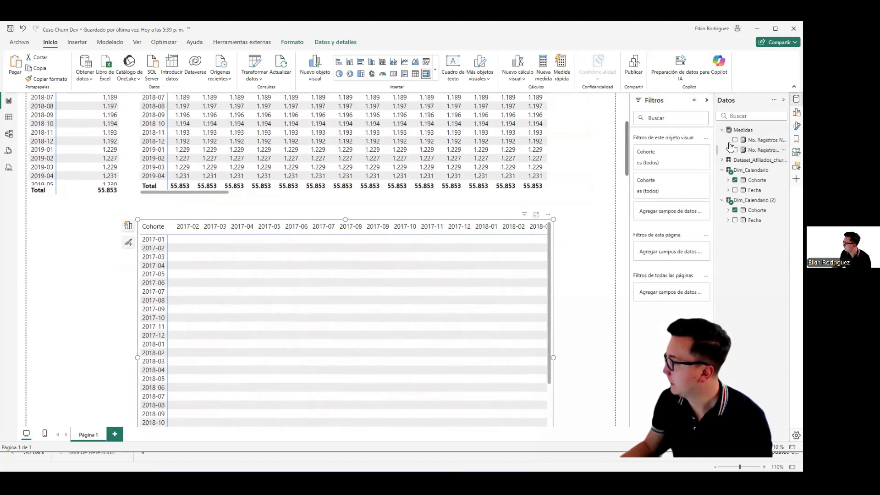
Step: Create a new measure in the Medidas table named No. de Registros para calculo, with empty lines for its formula
click(746, 130)
right_click(744, 133)
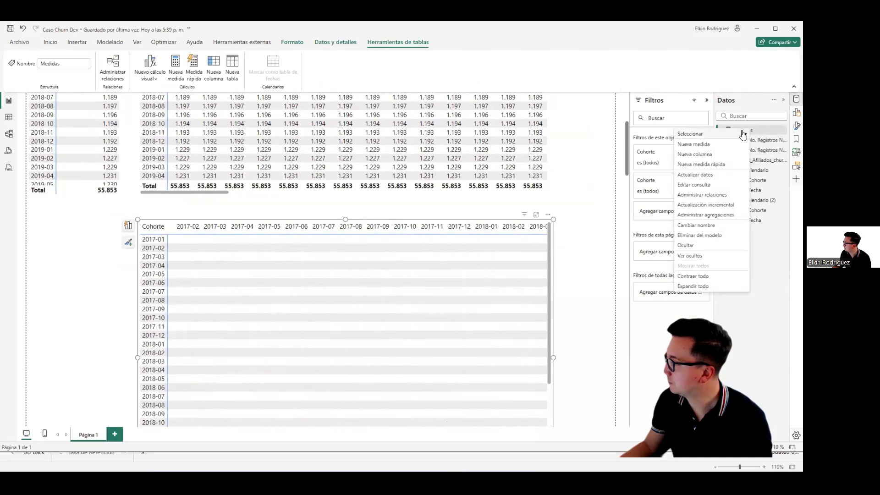
click(711, 145)
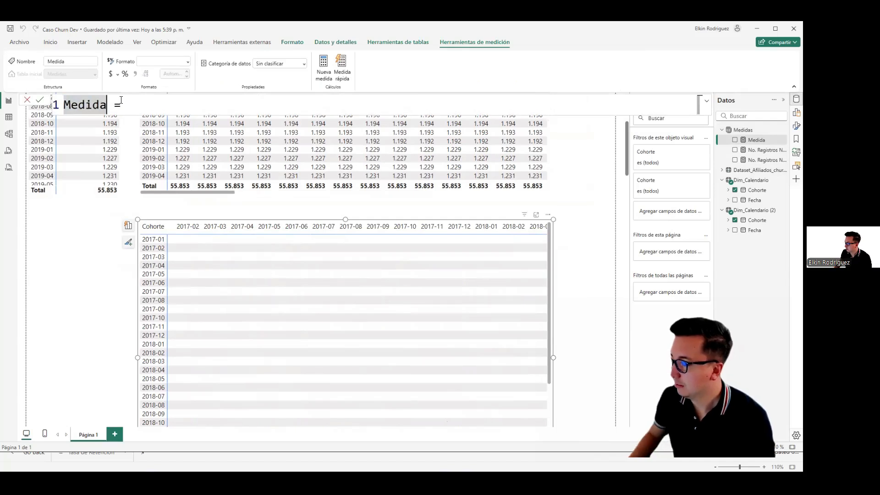
text(n0)
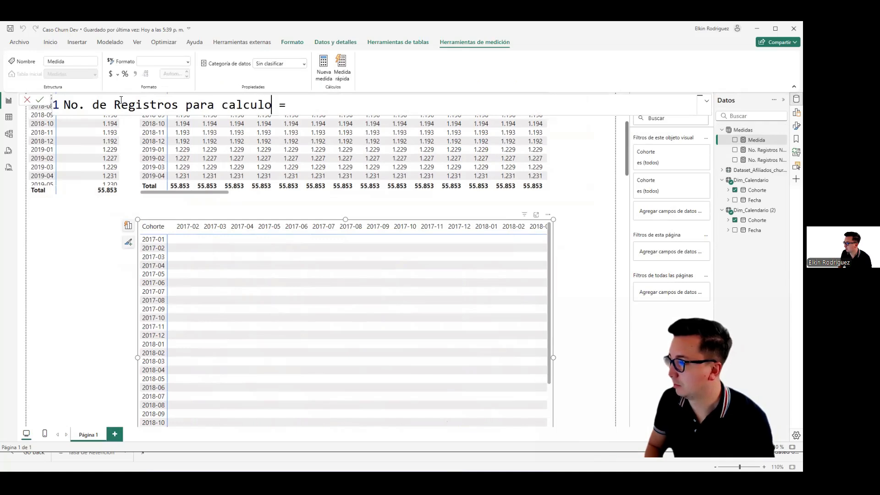
key(End)
key(shift+Return)
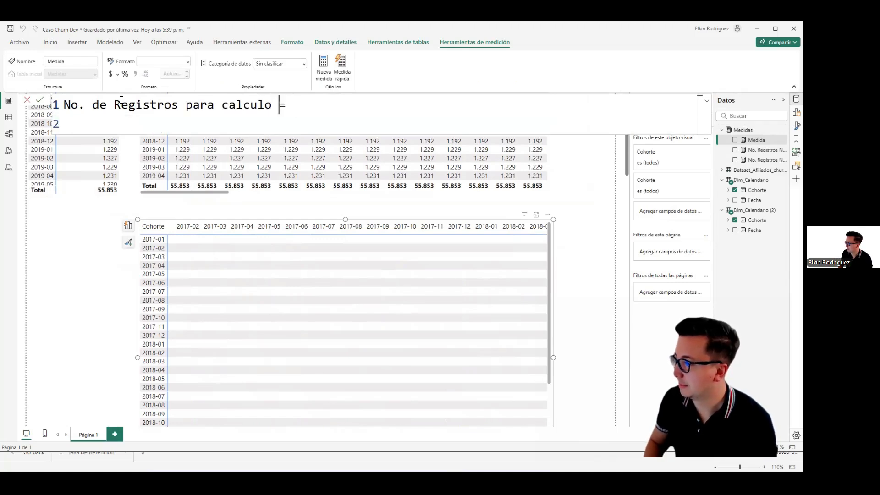
key(shift+Return)
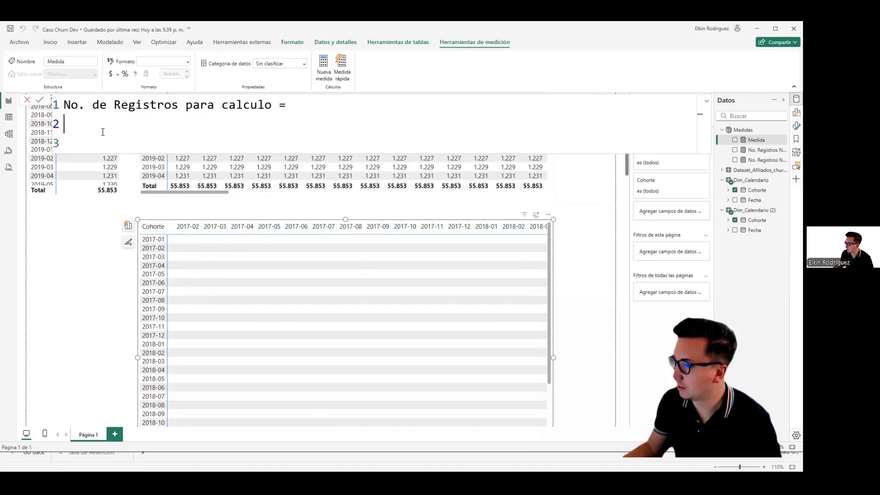
Step: Declare a variable named condicion in the measure and start its value with an IF function
text(VAR con)
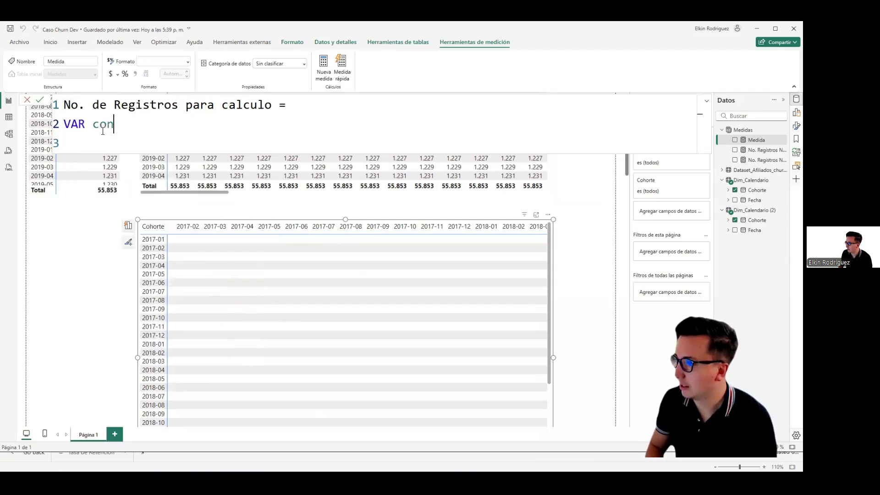
text(dicion =)
key(Return)
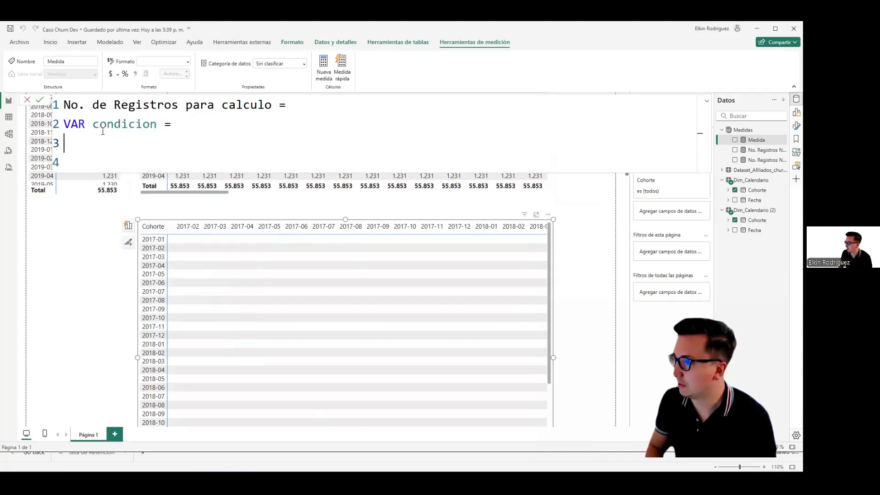
text(IF()
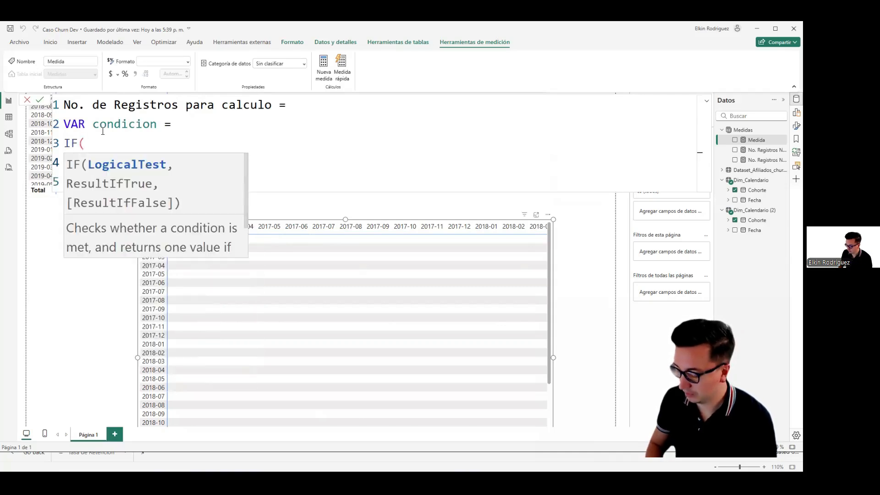
key(Return)
Step: Begin the IF condition with SELECTEDVALUE('Dim_Calendario (2)'[Cohorte])
text(SEL)
click(98, 129)
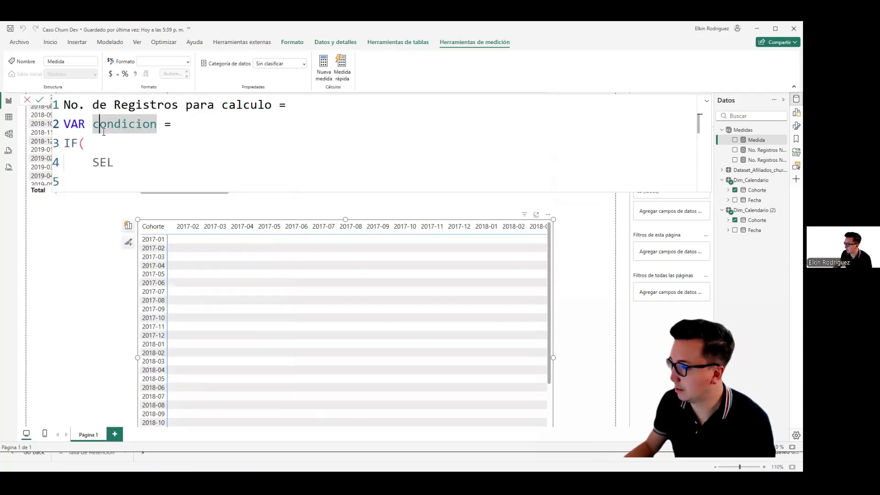
click(121, 159)
text(ECTE)
key(Down)
key(Down)
key(Down)
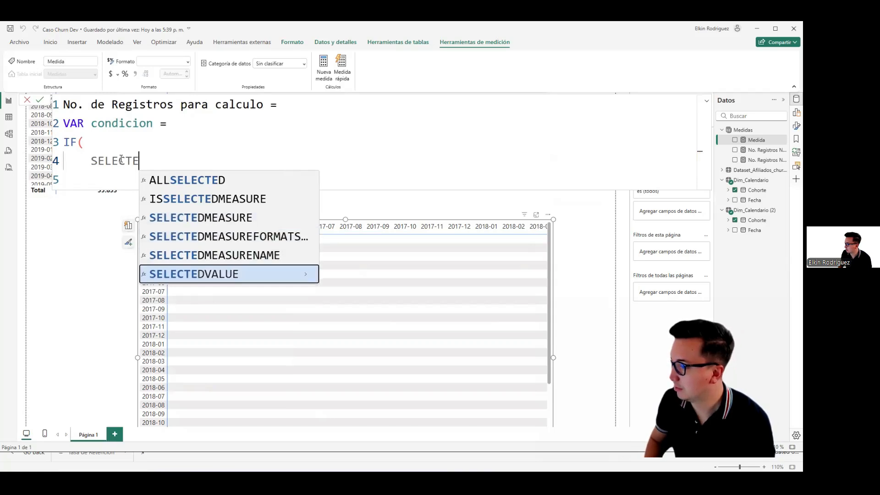
key(Tab)
text(DIM)
key(Down)
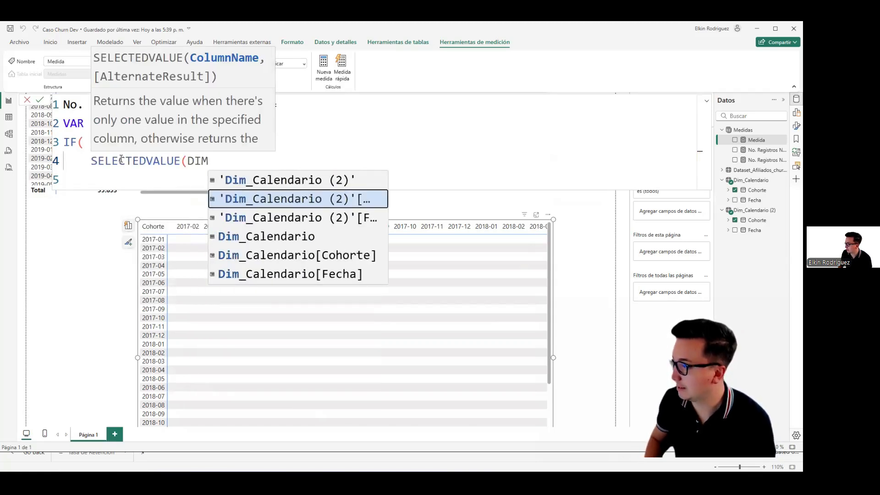
key(Tab)
text())
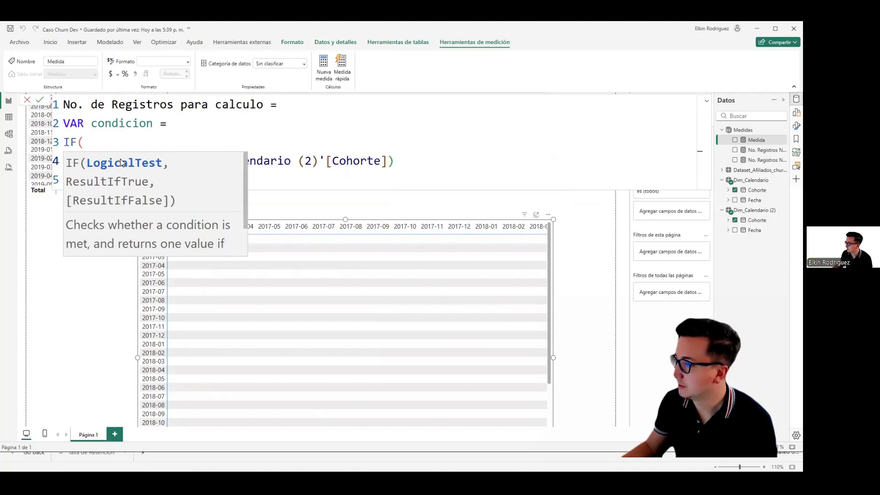
key(Up)
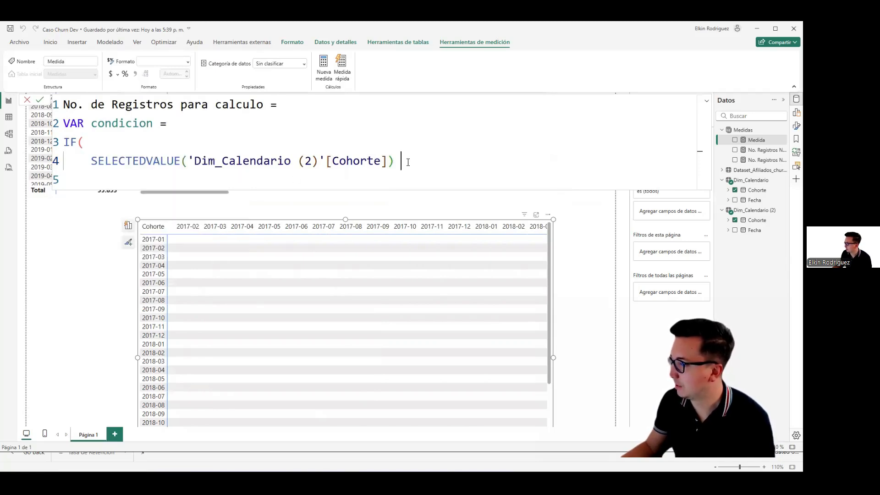
Step: Complete the comparison in the IF condition with >= SELECTEDVALUE(Dim_Calendario[Cohorte])
text(>= SELECTED)
key(Down)
key(Down)
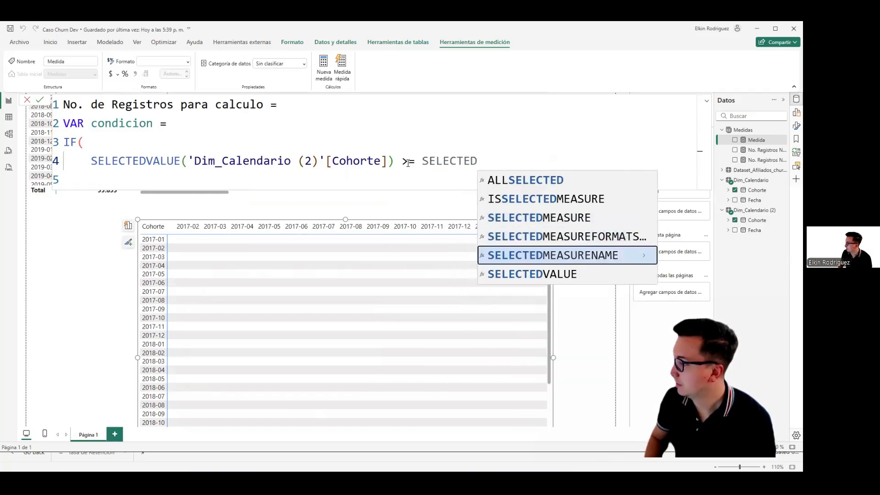
key(Down)
key(Tab)
text(DIM)
key(Down)
key(Down)
key(Down)
key(Down)
key(Tab)
text()M)
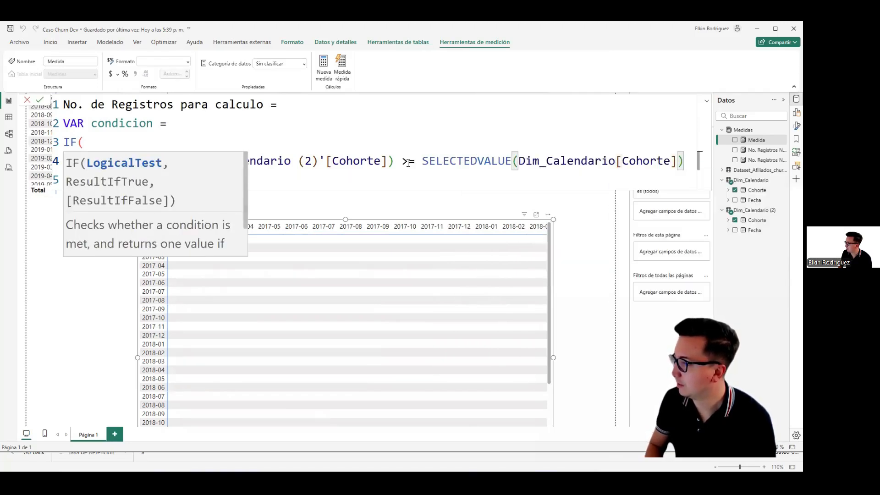
key(BackSpace)
Step: Make the IF return 1 when true and BLANK() otherwise, and close the function
text(,)
key(Return)
text(1)
click(382, 161)
click(218, 180)
text(,)
key(Return)
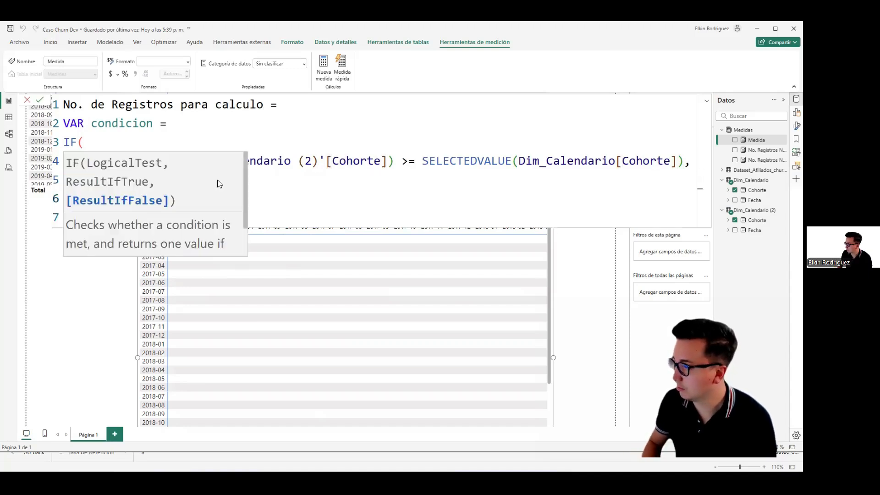
click(198, 181)
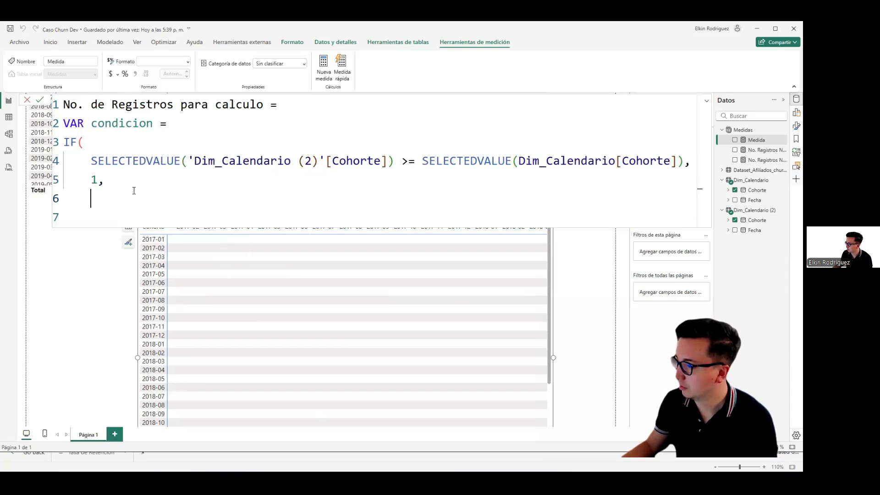
key(Down)
text(BLAN)
key(Tab)
key(Return)
text())
key(Return)
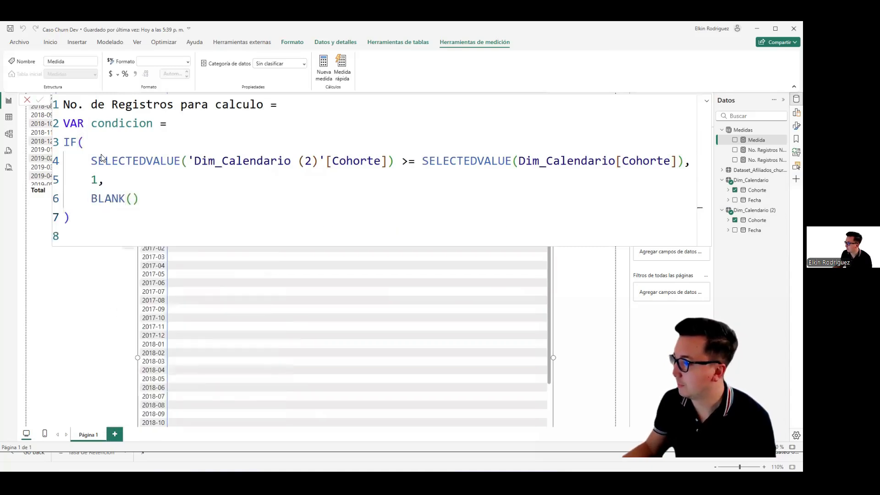
Step: Add a RETURN of condicion below the IF expression and commit the measure
click(82, 220)
key(Return)
key(Return)
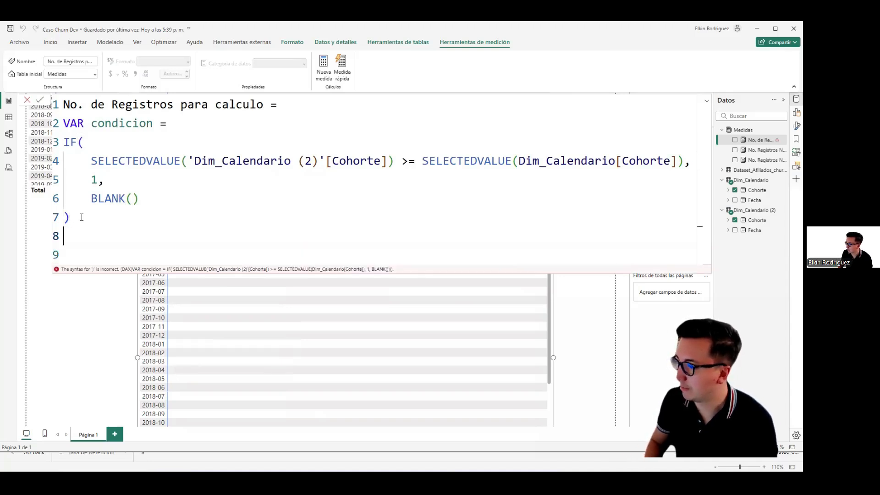
text(RE)
key(Tab)
key(Return)
text(condicion)
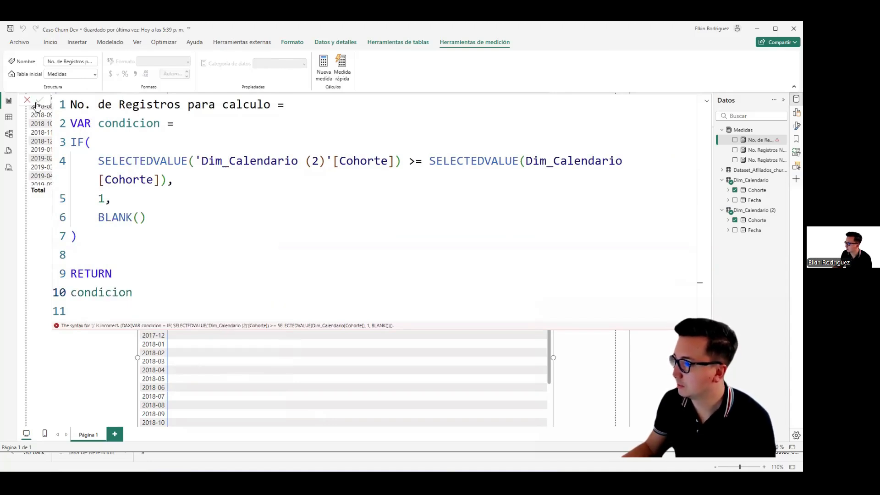
key(Return)
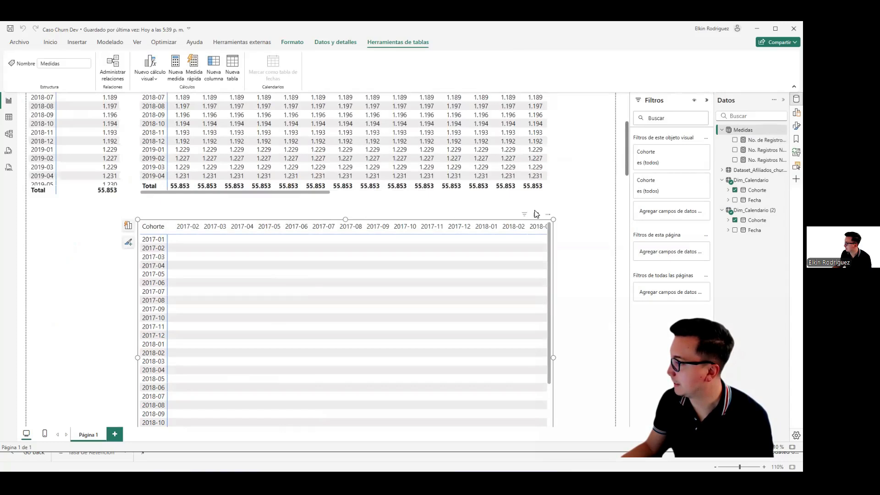
Step: Add No. de Registros para calculo to the copied matrix's values and show the visual-building pane again
drag(760, 140, 677, 310)
click(796, 113)
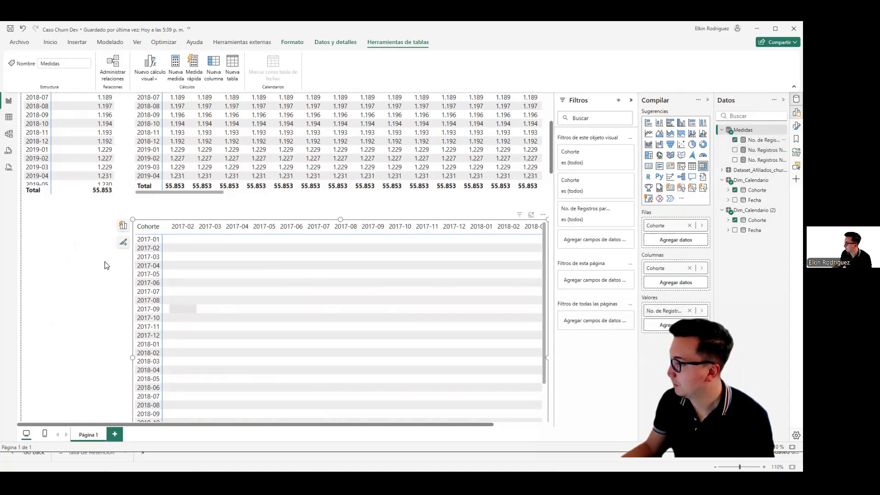
scroll(71, 251, down, 2)
scroll(71, 251, up, 2)
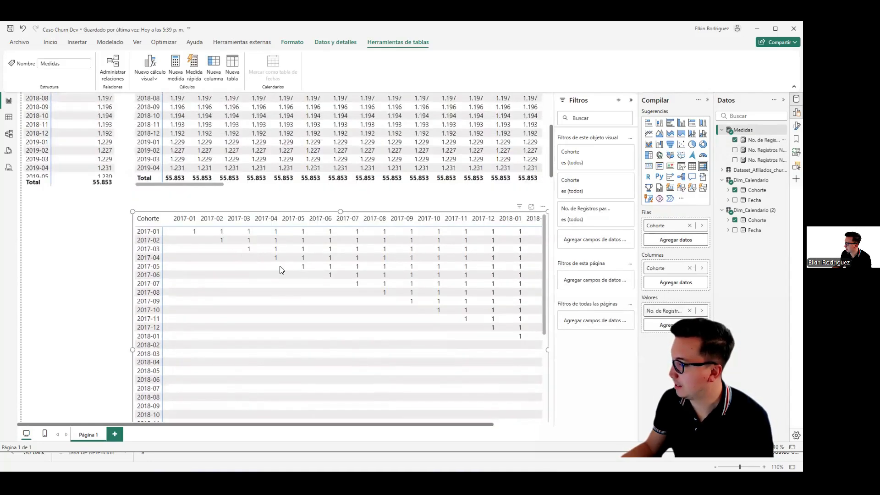
Step: Examine the copied matrix to see which affiliation and cancellation cohort combinations meet the condition
scroll(280, 268, down, 2)
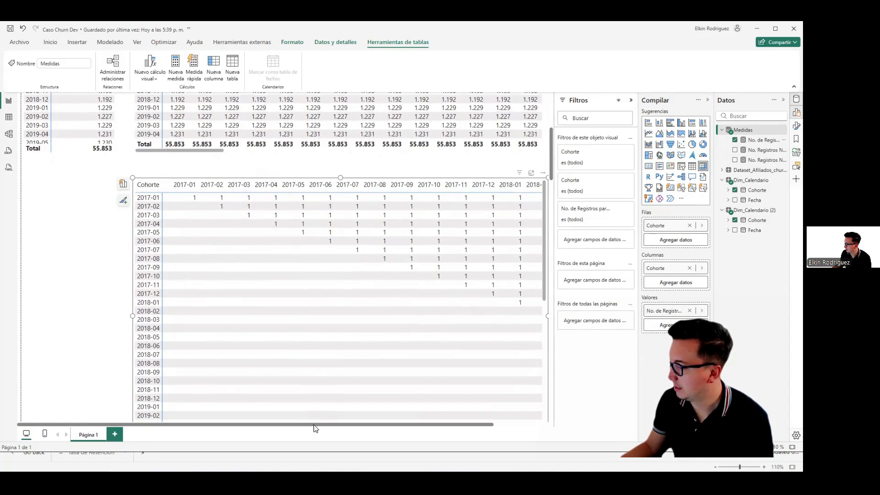
drag(314, 428, 454, 433)
scroll(357, 259, down, 4)
scroll(352, 279, up, 4)
scroll(497, 248, down, 3)
drag(155, 368, 49, 370)
scroll(52, 273, up, 4)
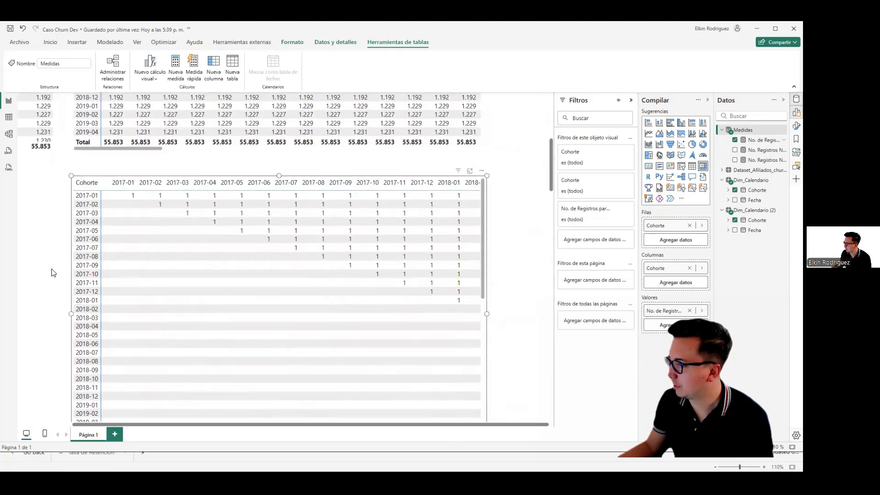
scroll(52, 273, up, 2)
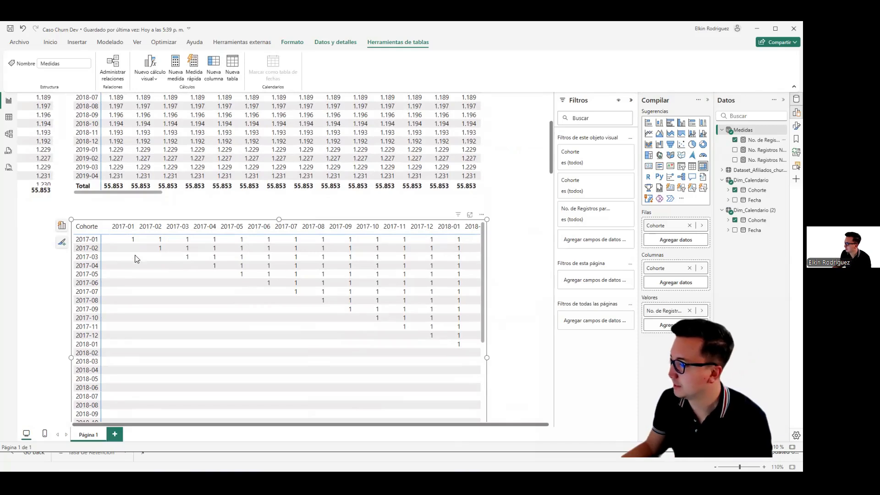
Step: Review the copied matrix through its final cancellation cohorts and down to its total row
key(Escape)
click(319, 278)
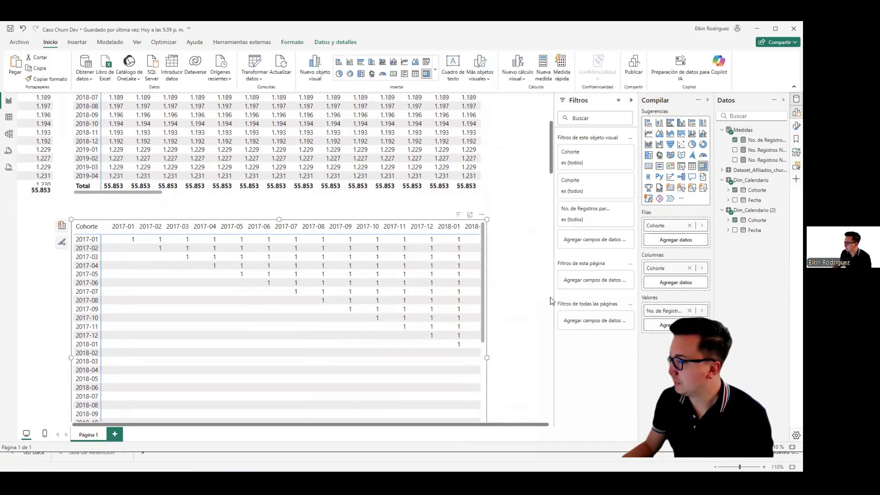
scroll(550, 300, down, 3)
drag(215, 410, 478, 412)
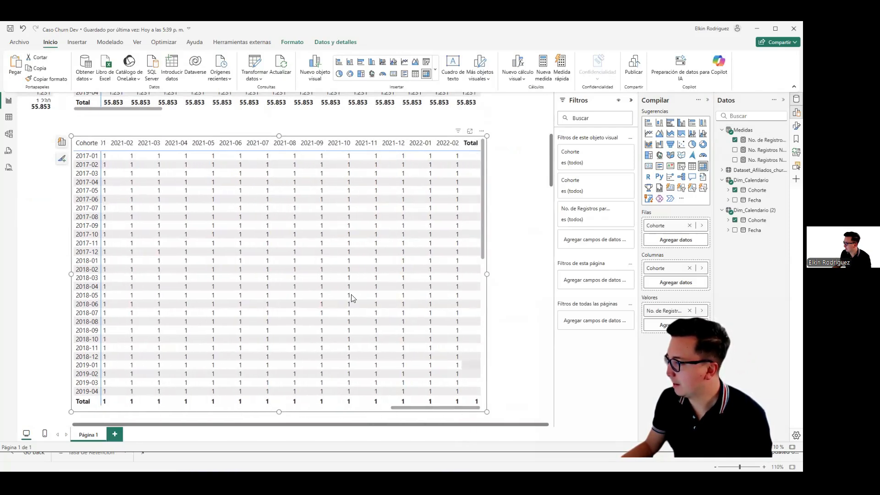
drag(425, 410, 87, 403)
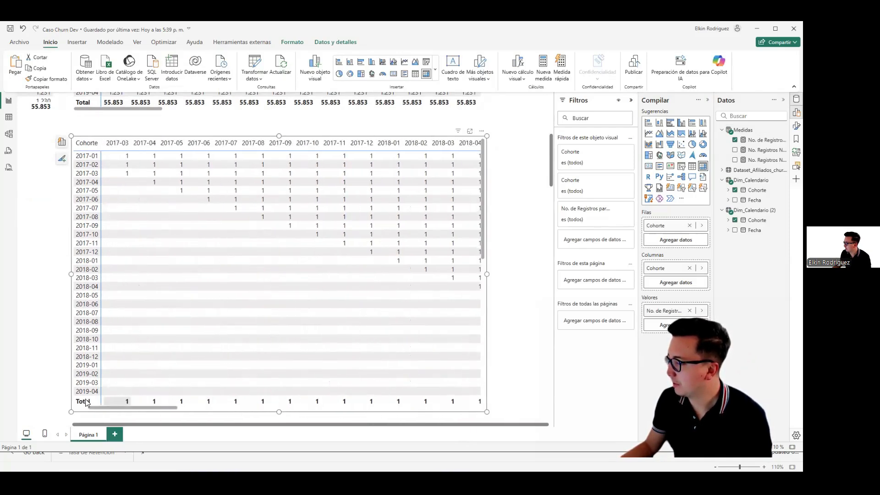
Step: In the No. de Registros para calculo measure, replace the returned condicion with a SWITCH that evaluates condicion
click(757, 139)
drag(142, 291, 70, 293)
key(BackSpace)
text(sw)
key(Tab)
key(shift+Return)
text(cond)
key(Tab)
text(,)
key(shift+Return)
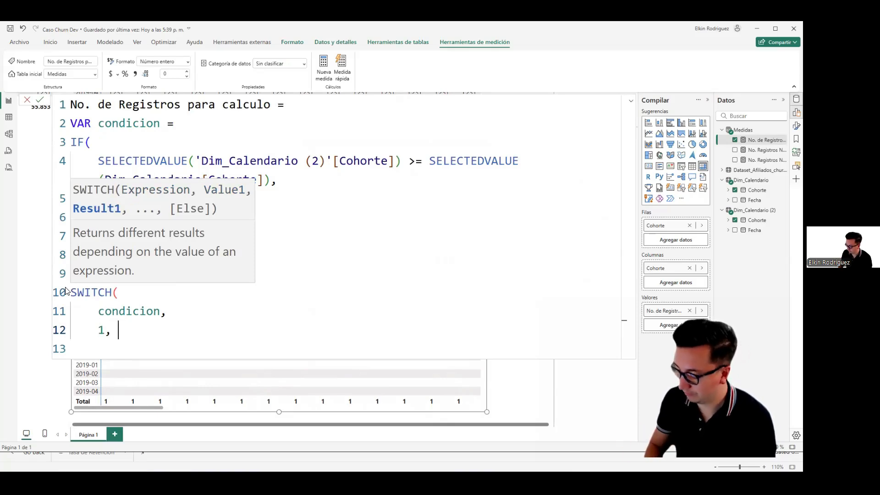
Step: Make the SWITCH return [No. Registros Nuevos ALLS] for 1 and BLANK() otherwise, close the function and commit the measure
text([no.)
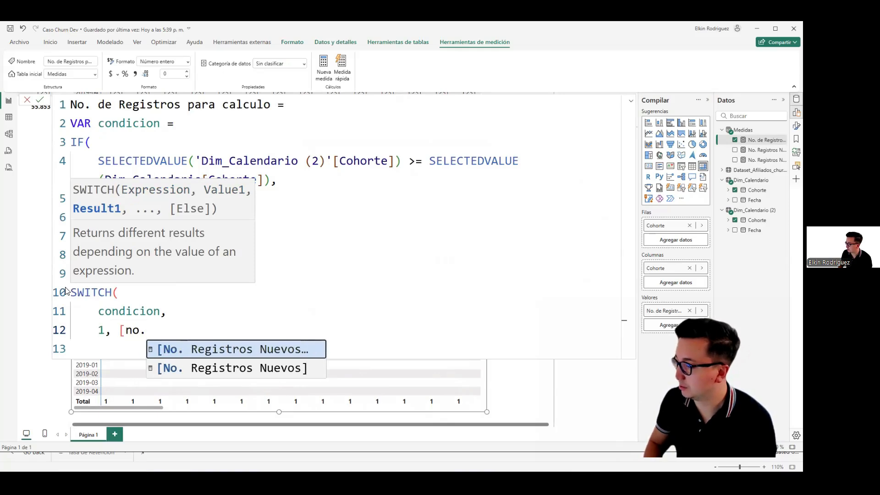
key(Tab)
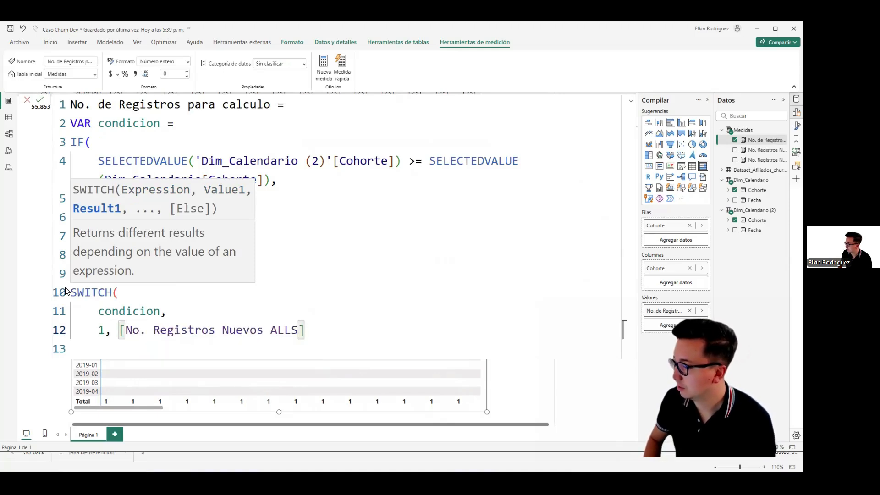
text(,)
key(shift+Return)
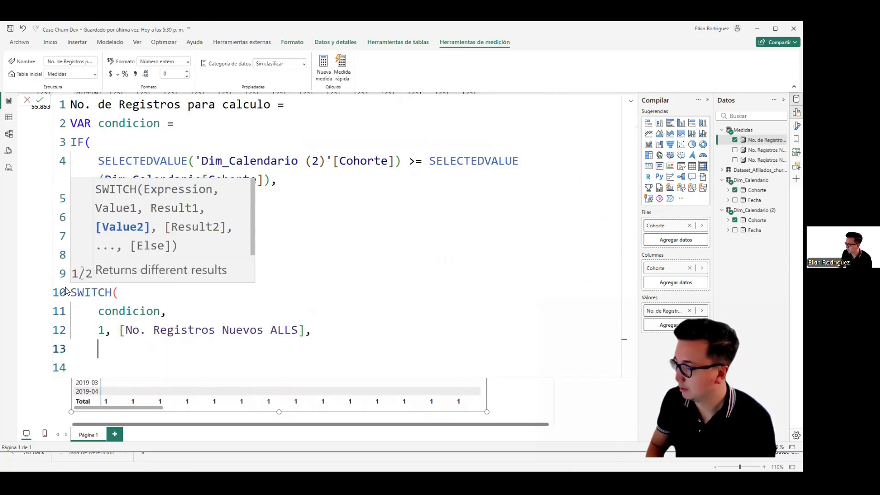
text(b)
key(Tab)
key(shift+Return)
text())
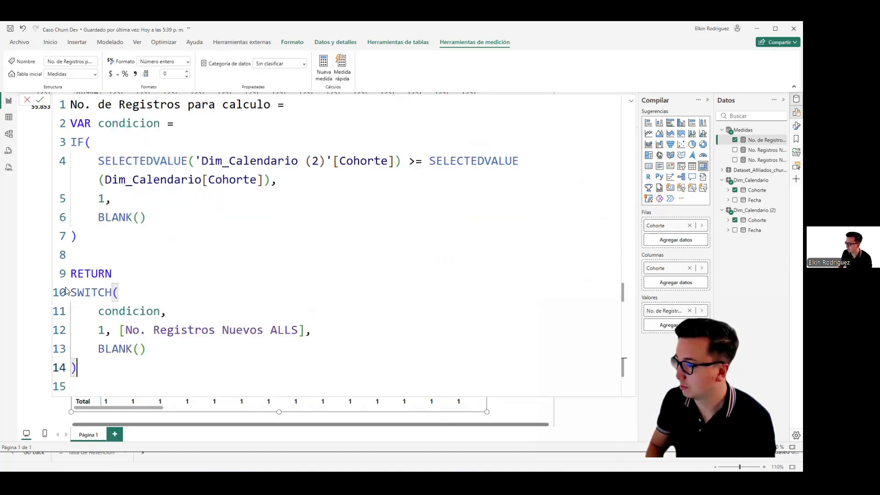
click(497, 230)
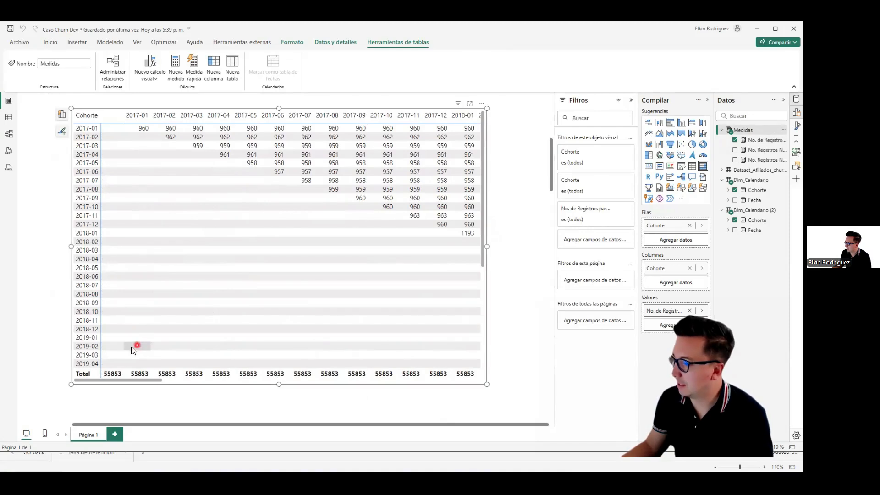
Step: Examine the lower matrix's new-record counts and totals across the cancellation cohorts, comparing them with the unrestricted matrix above
drag(141, 384, 67, 379)
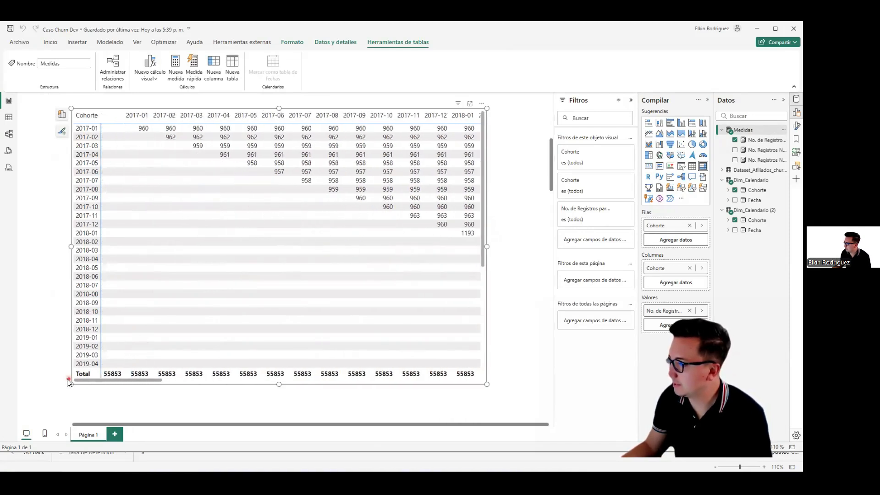
drag(129, 383, 85, 385)
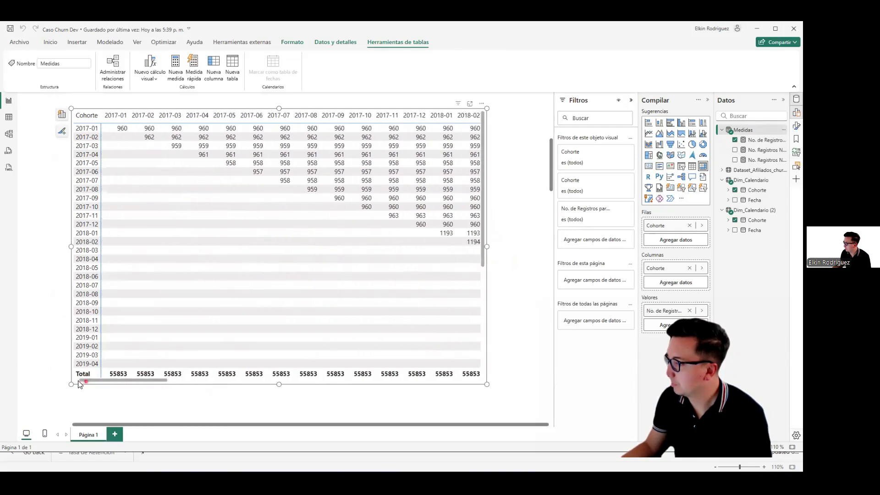
scroll(532, 254, up, 2)
click(533, 253)
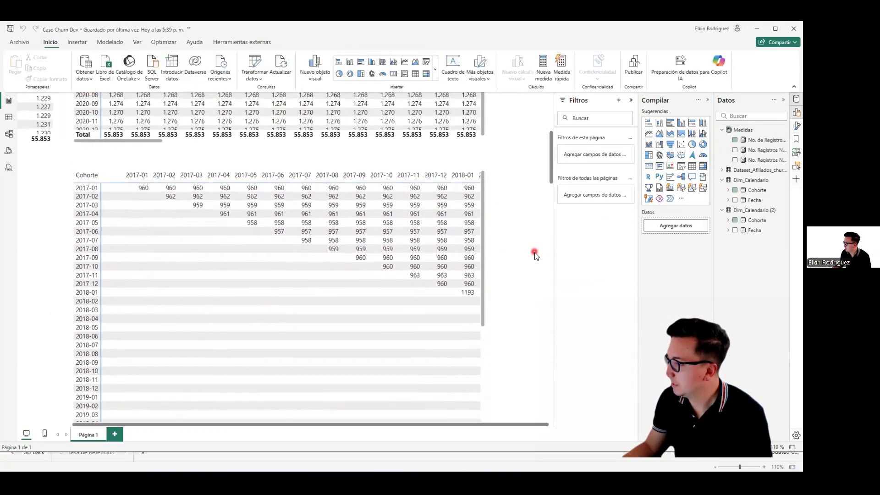
scroll(536, 254, up, 2)
scroll(541, 243, up, 5)
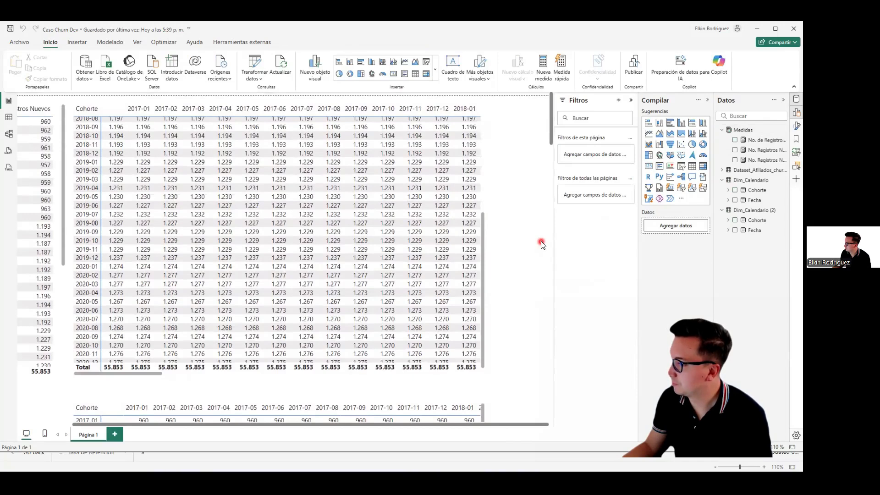
scroll(542, 242, down, 8)
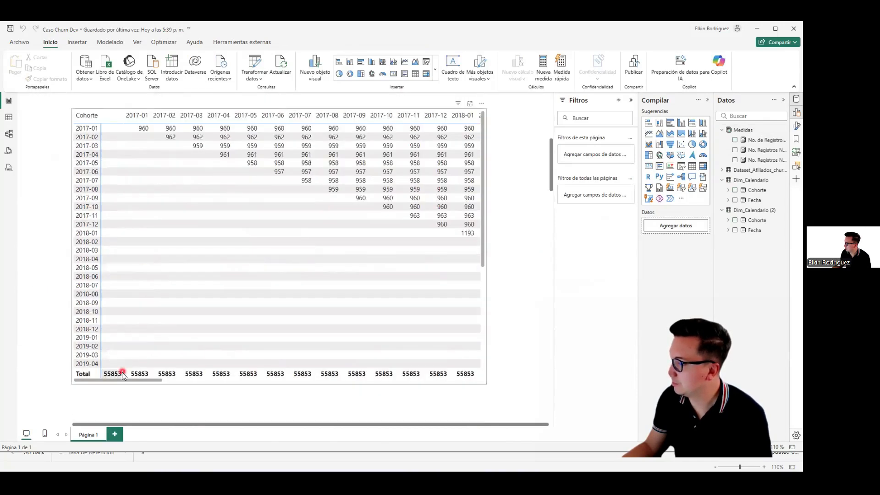
drag(136, 380, 228, 381)
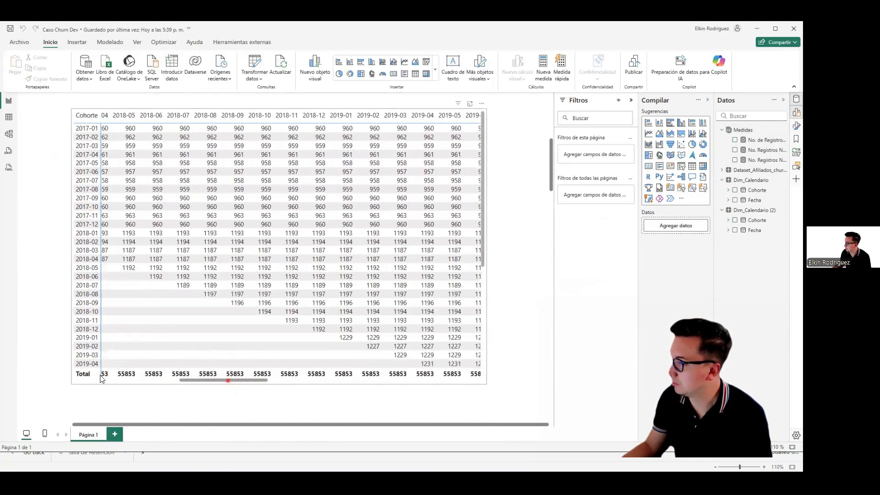
drag(72, 377, 109, 375)
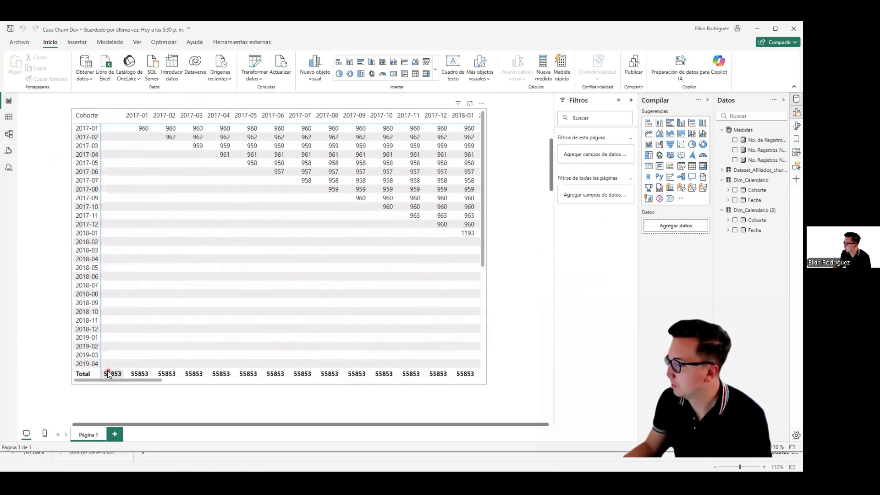
click(126, 381)
scroll(44, 366, down, 1)
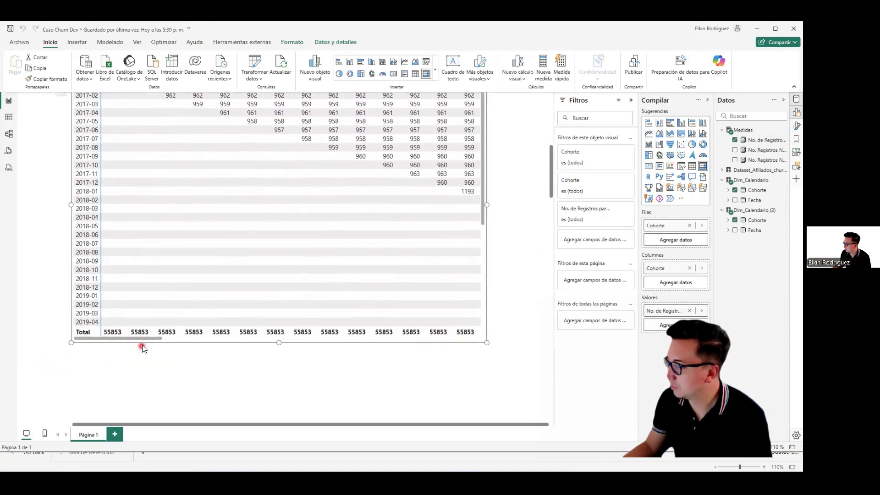
scroll(67, 336, up, 1)
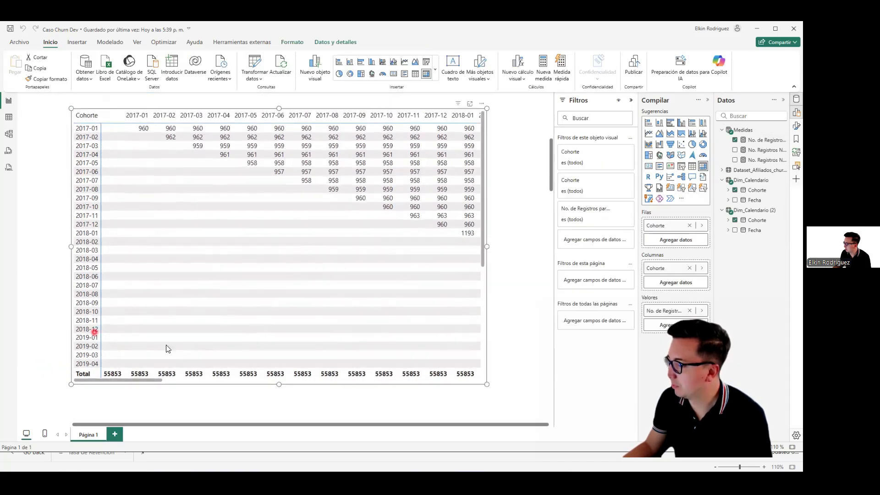
Step: Turn off the column and row subtotals of the lower cohort matrix
click(796, 126)
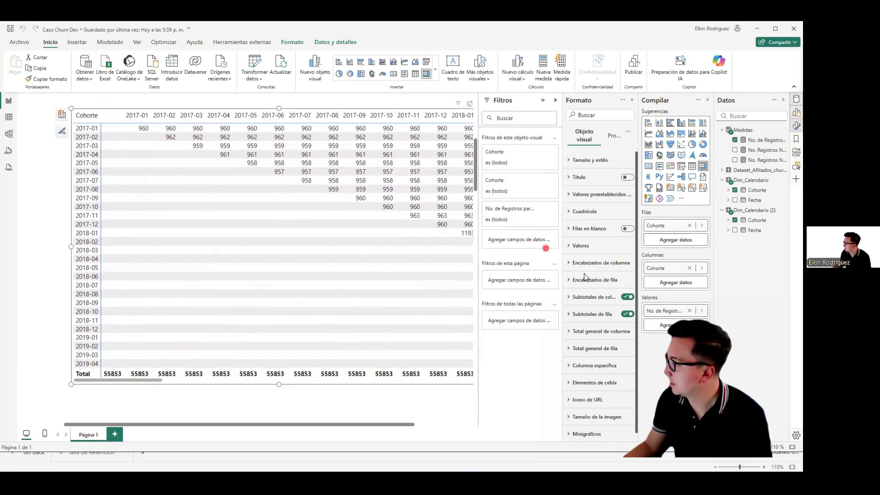
click(626, 292)
click(627, 310)
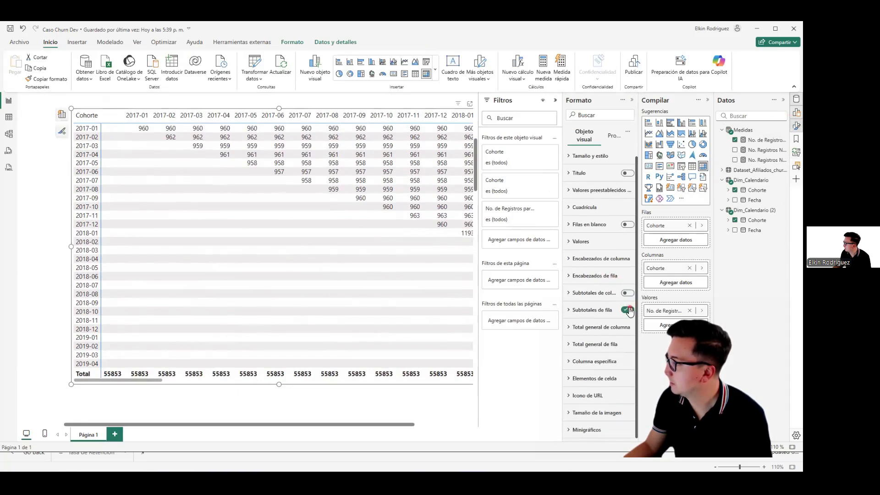
click(131, 380)
drag(134, 384, 81, 379)
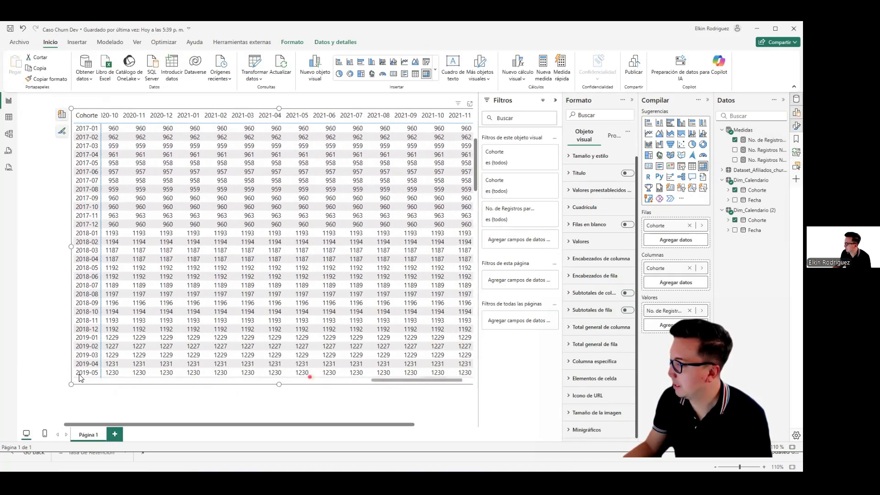
Step: Duplicate the restricted cohort matrix and place the copy directly below it
click(56, 273)
scroll(57, 280, up, 6)
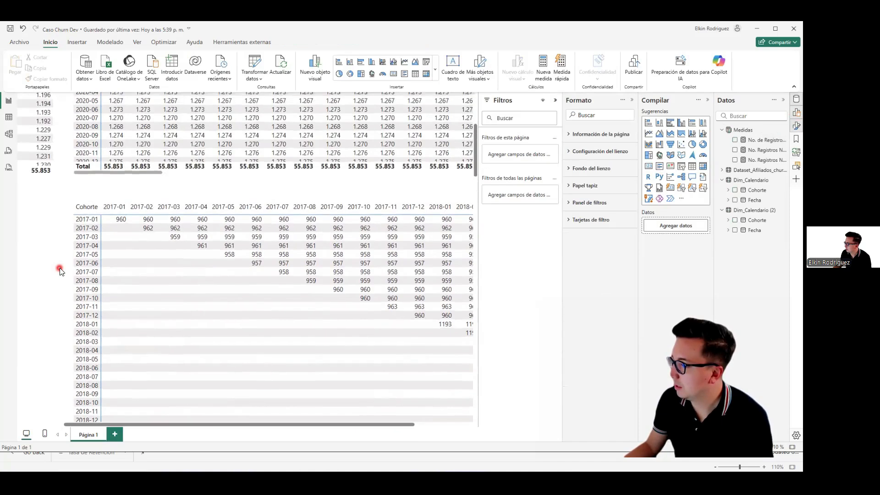
scroll(68, 280, up, 1)
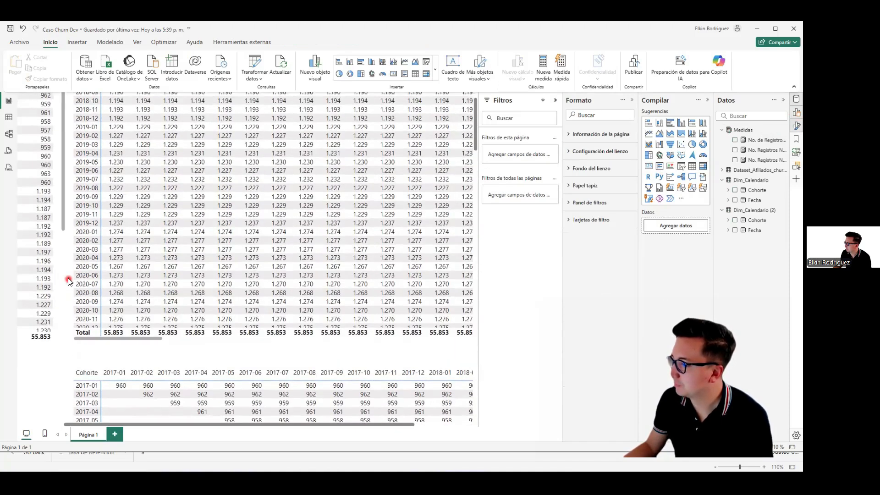
scroll(68, 280, down, 8)
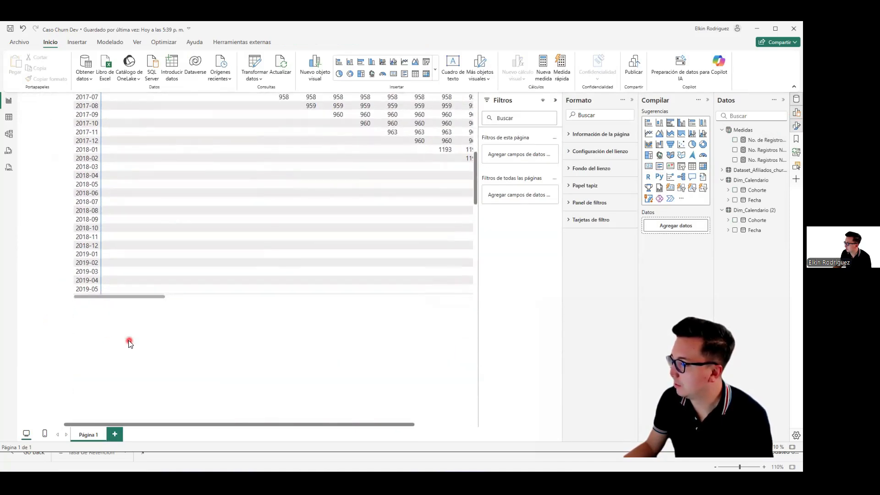
scroll(129, 344, down, 1)
click(136, 248)
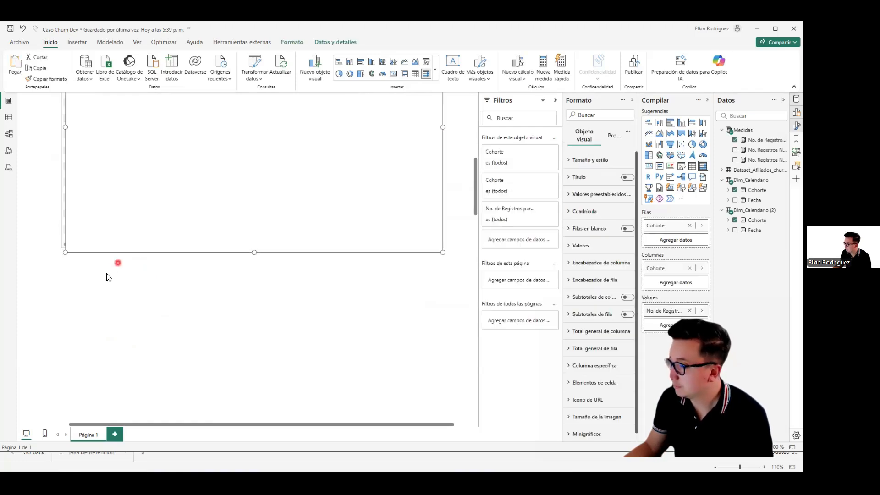
scroll(59, 257, up, 3)
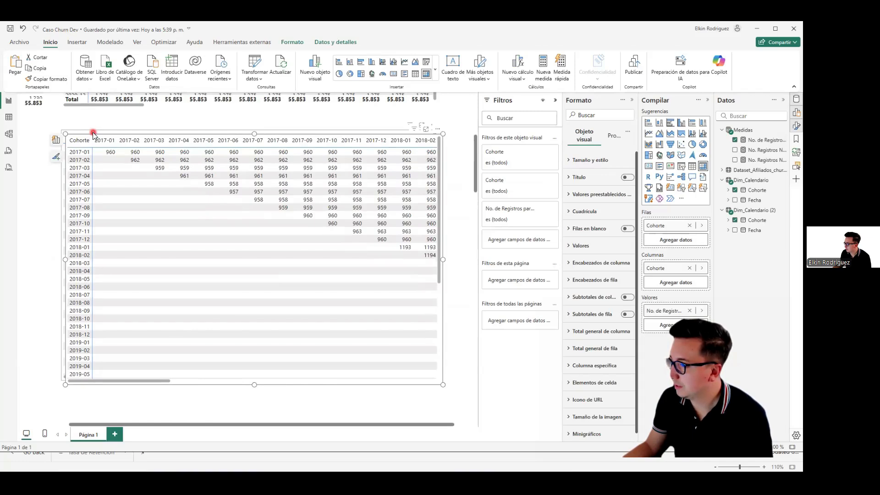
drag(94, 134, 92, 401)
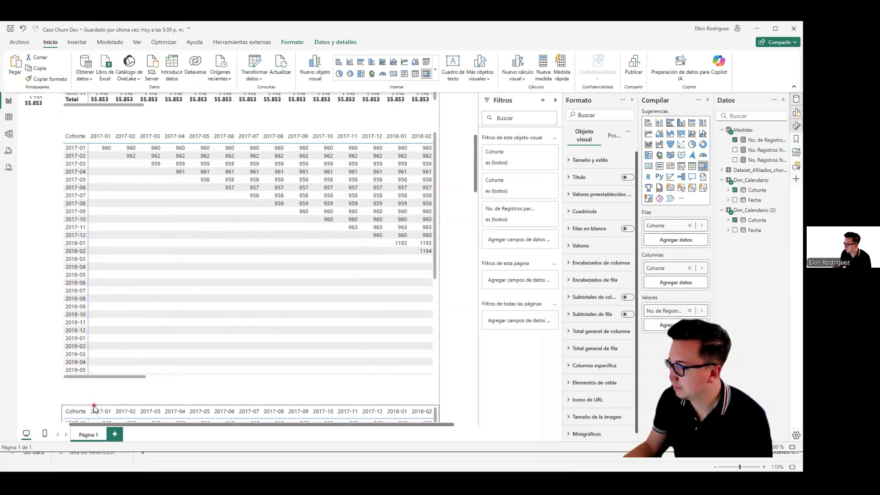
Step: Remove No. de Registros para calculo from the duplicated matrix's values
scroll(50, 365, down, 4)
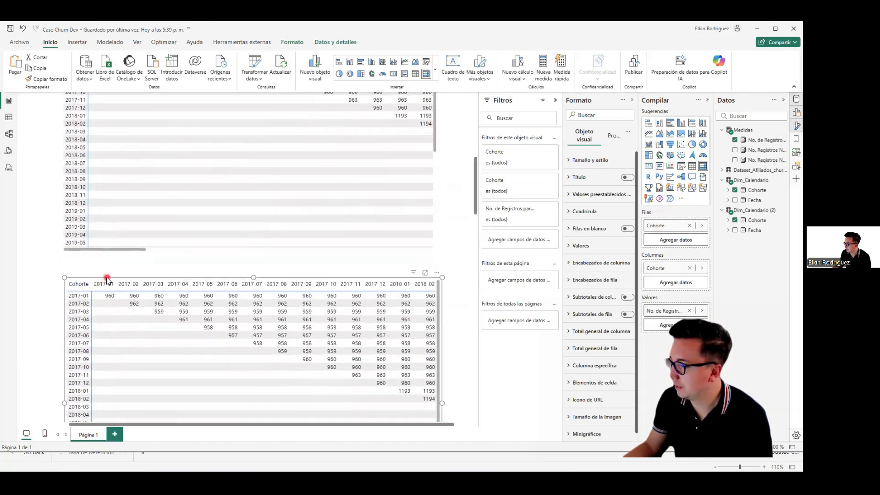
scroll(32, 255, down, 2)
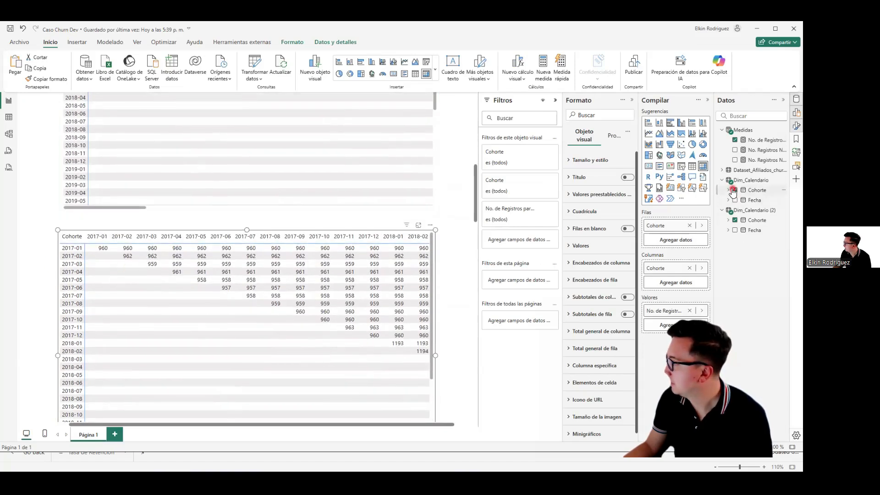
click(736, 141)
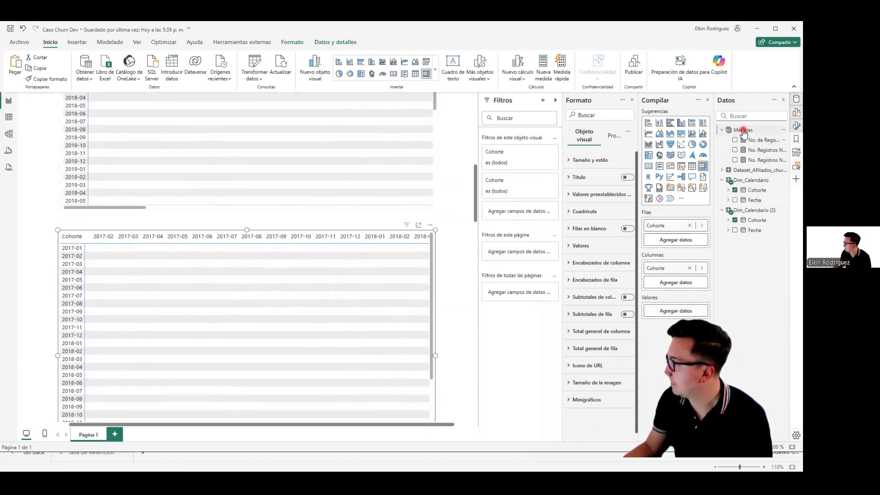
Step: Create a measure named Clientes Inactivos in the Medidas table and begin its formula with CALCULATE
right_click(733, 140)
click(713, 146)
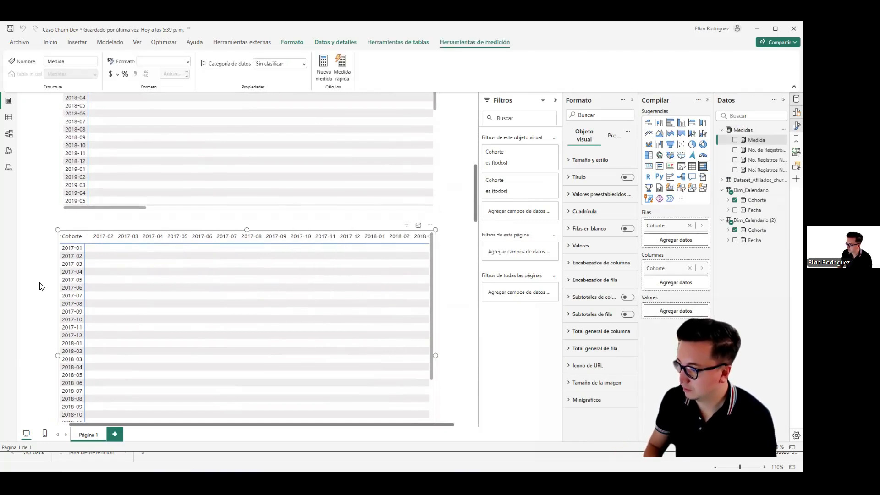
text(C)
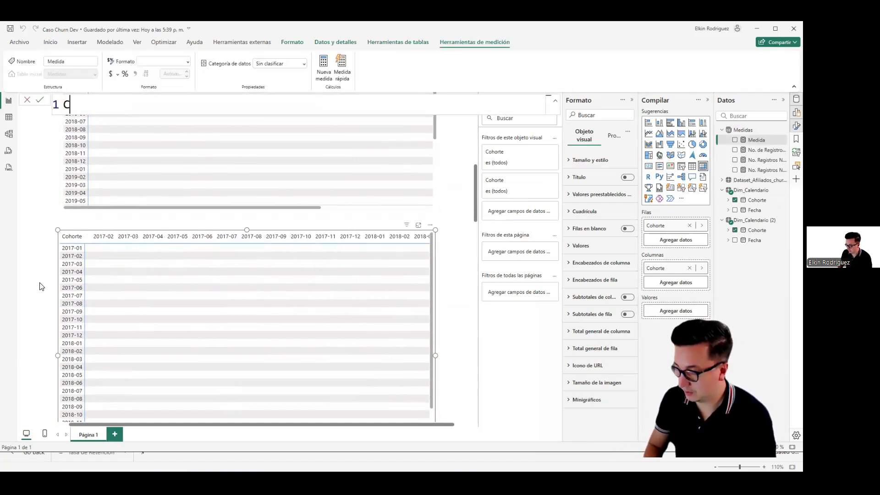
text(lientes Inactiv)
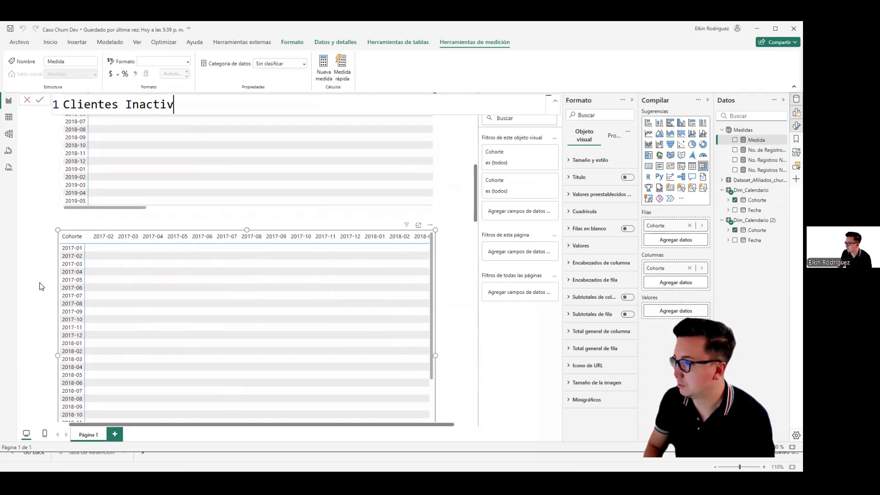
text(os ?)
key(shift+Return)
key(BackSpace)
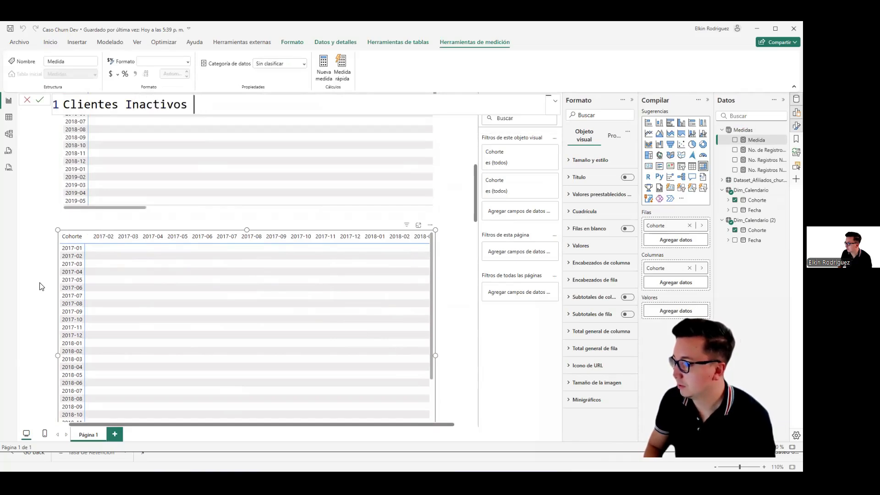
key(shift+Return)
text(CALCULATE()
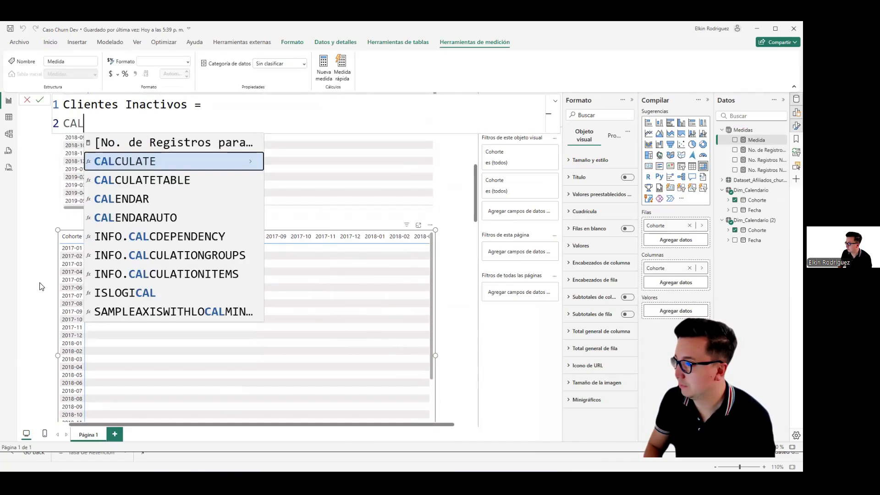
Step: Use [No. Registros Nuevos] as the expression inside the measure's CALCULATE and start a line for the filter argument
key(shift+Return)
text([N)
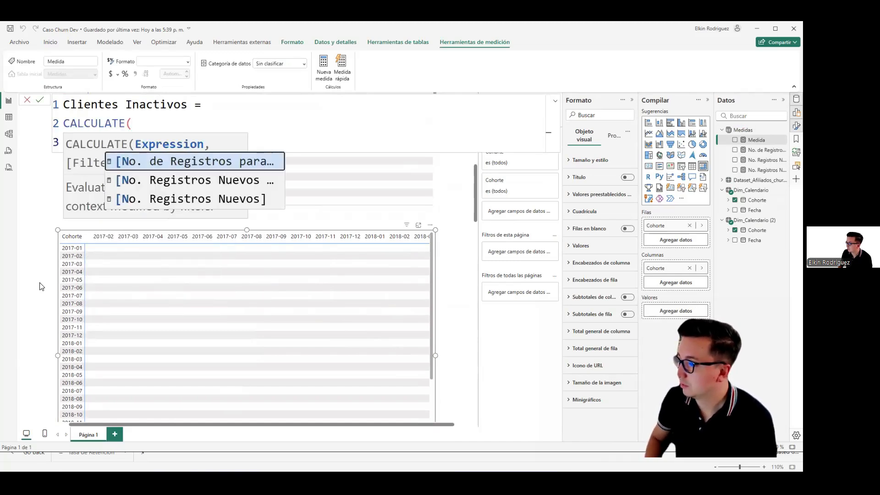
key(Down)
key(Tab)
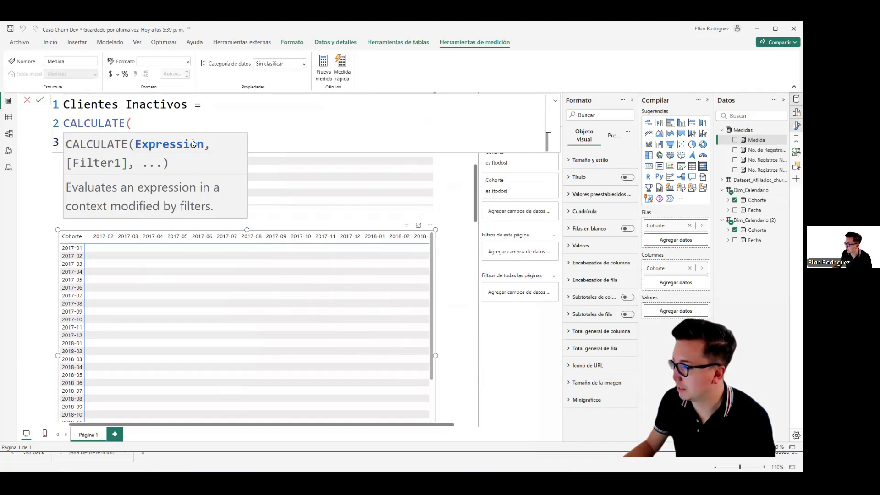
click(209, 133)
text(,)
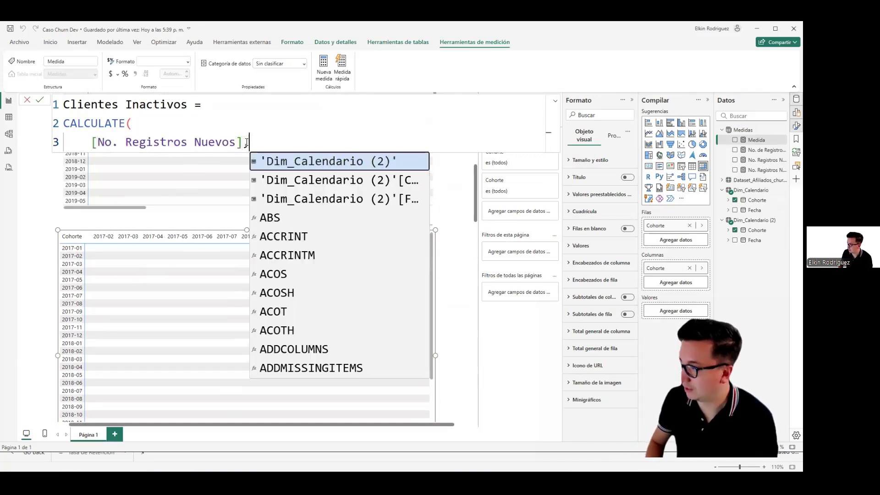
key(shift+Return)
click(201, 127)
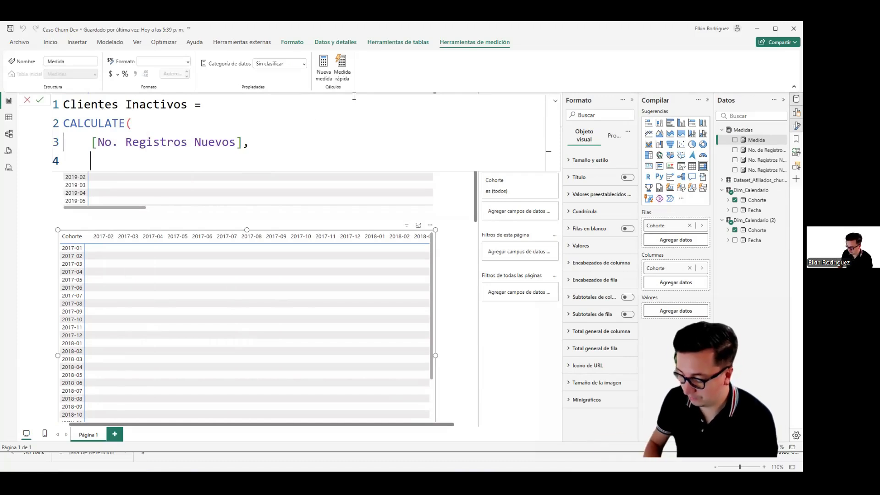
Step: Complete the measure with the filter Dataset_Afiliados_churndateset[Cliente Activo / Inactivo] = "Churn", close the CALCULATE and commit it
text(DATA)
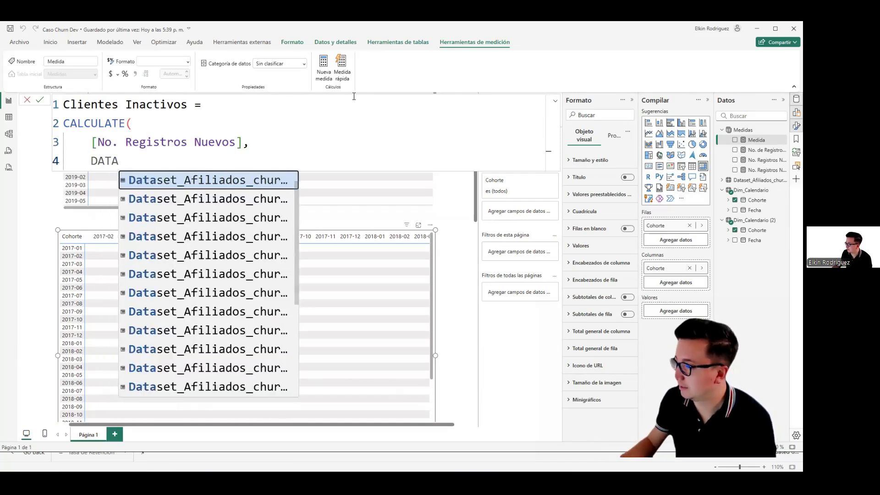
scroll(294, 120, down, 1)
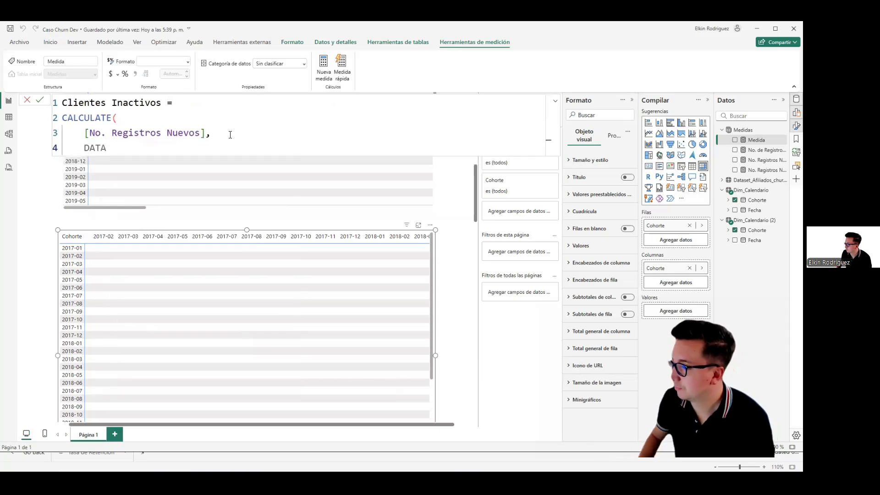
click(192, 275)
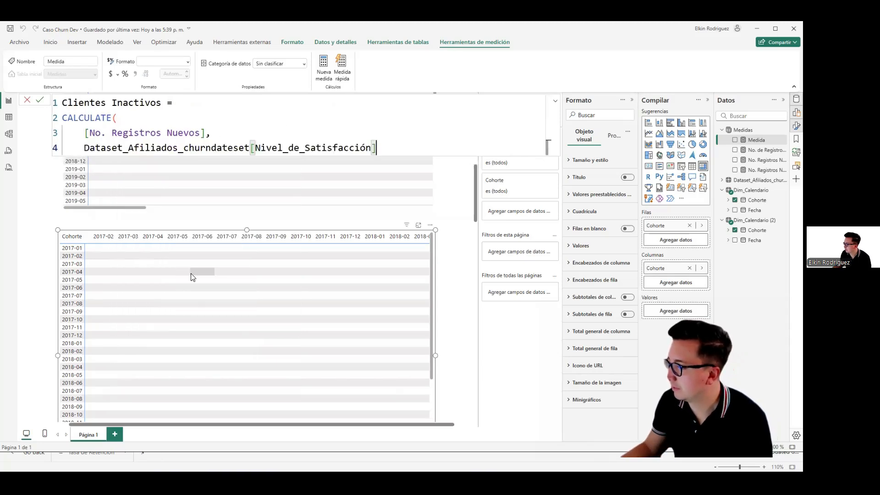
key(BackSpace)
key(BackSpace)
key(BackSpace)
key(BackSpace)
key(BackSpace)
key(BackSpace)
key(BackSpace)
key(BackSpace)
key(BackSpace)
key(BackSpace)
key(BackSpace)
key(BackSpace)
key(BackSpace)
key(BackSpace)
key(BackSpace)
key(BackSpace)
key(BackSpace)
key(BackSpace)
key(BackSpace)
key(BackSpace)
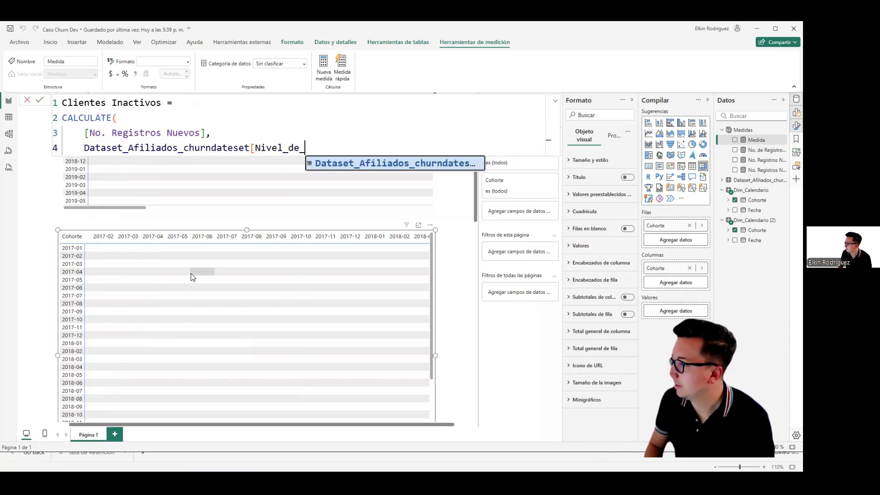
text(ACTI)
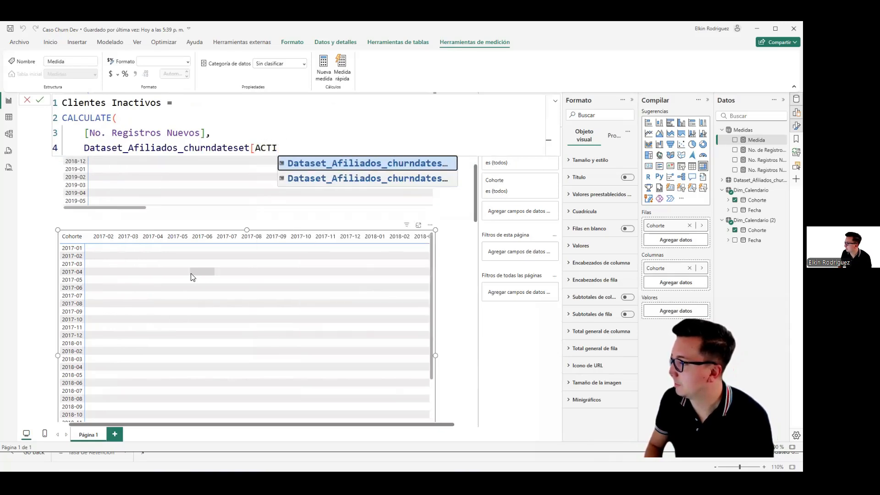
key(Tab)
text(= "Churn")
key(shift+Return)
text())
key(Return)
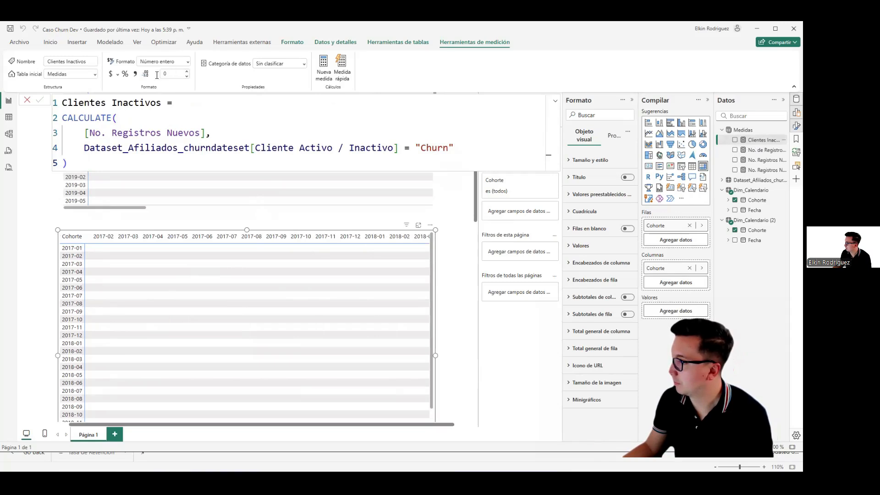
Step: Apply the thousands separator to Clientes Inactivos and add the measure to the lowest cohort matrix's values
click(136, 74)
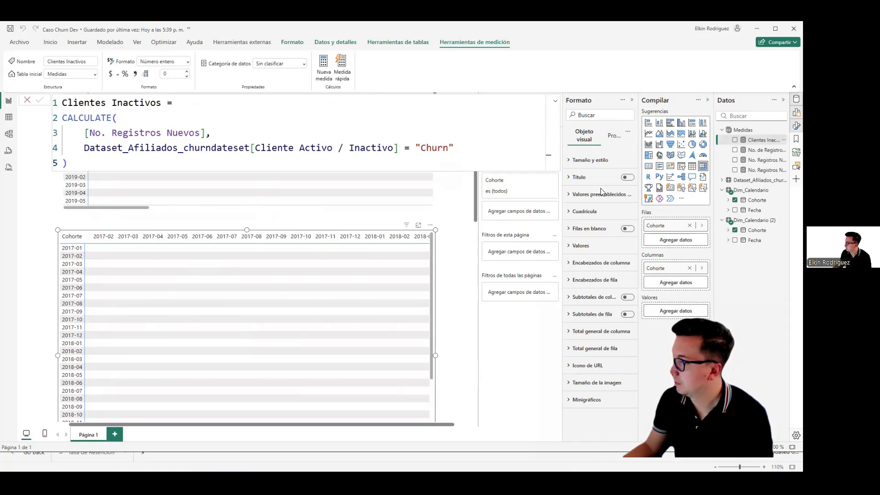
drag(758, 140, 682, 313)
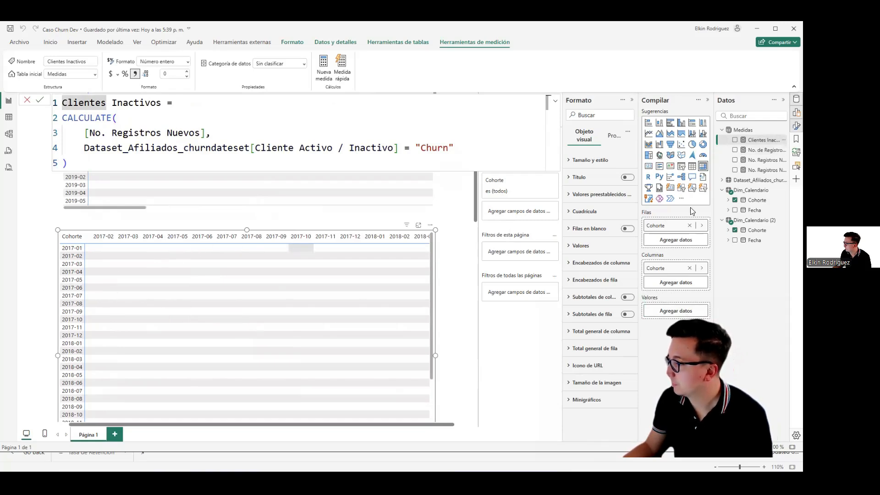
drag(758, 140, 684, 312)
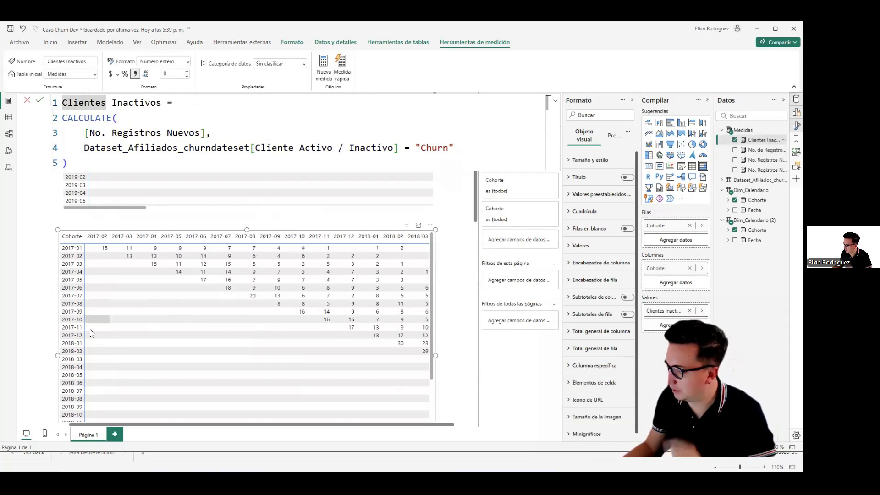
Step: Examine the inactive-client counts in the lowest cohort matrix and compare them with the matrix above
drag(151, 426, 130, 426)
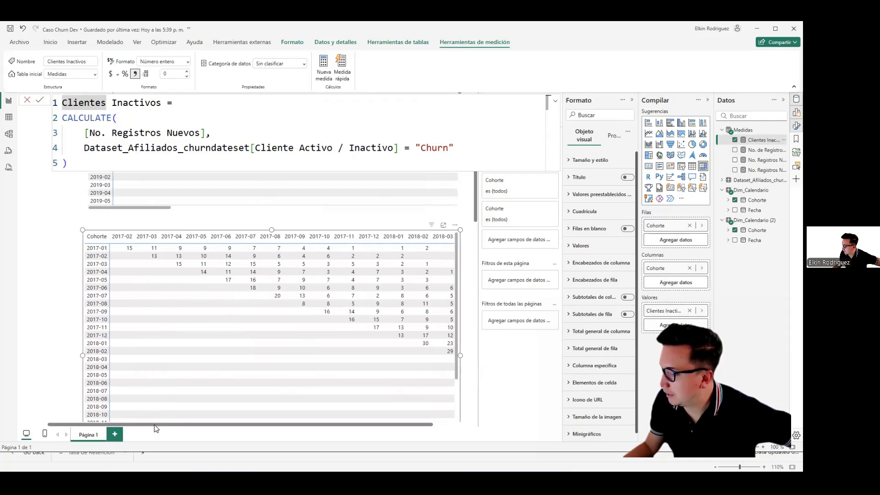
click(65, 271)
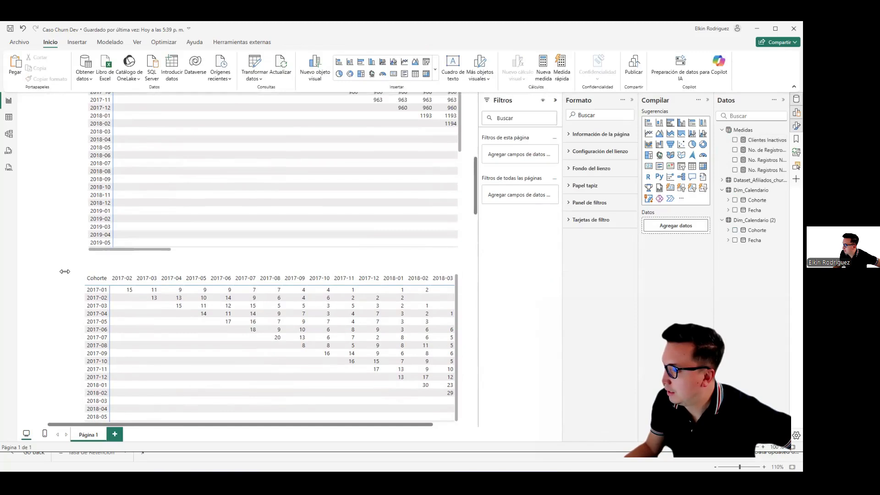
scroll(91, 367, down, 10)
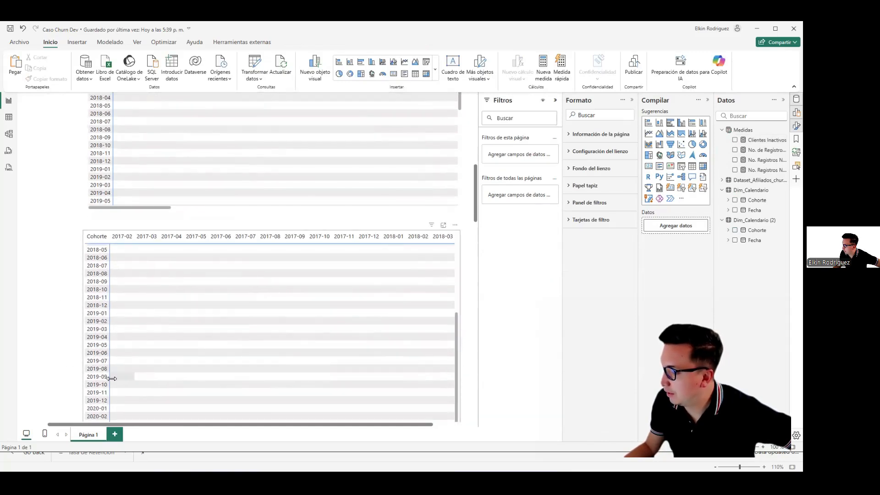
click(222, 267)
scroll(206, 269, up, 9)
scroll(66, 290, down, 1)
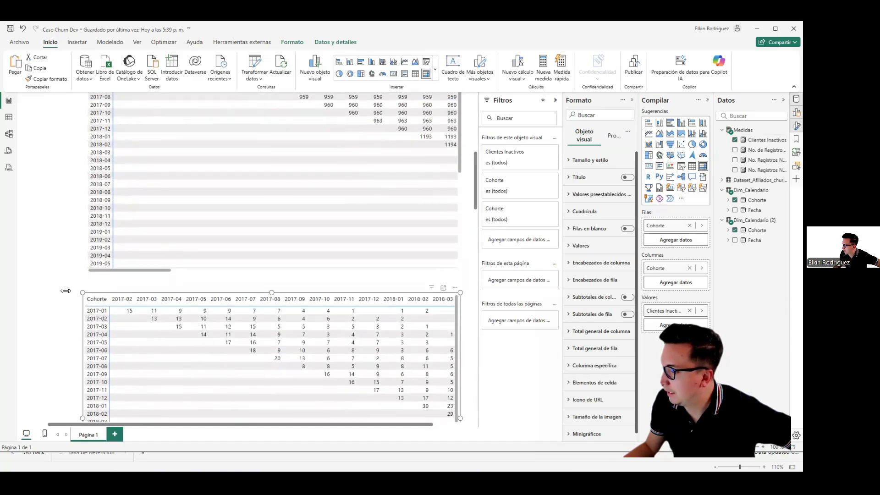
scroll(66, 290, down, 1)
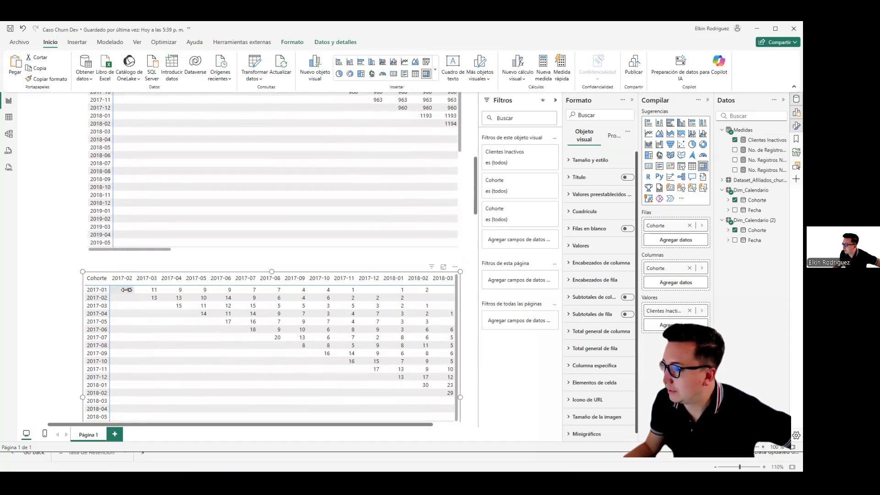
Step: Show the Dataset_Afiliados_churndateset rows in the table view and clear the filter on the Periodo column
click(9, 118)
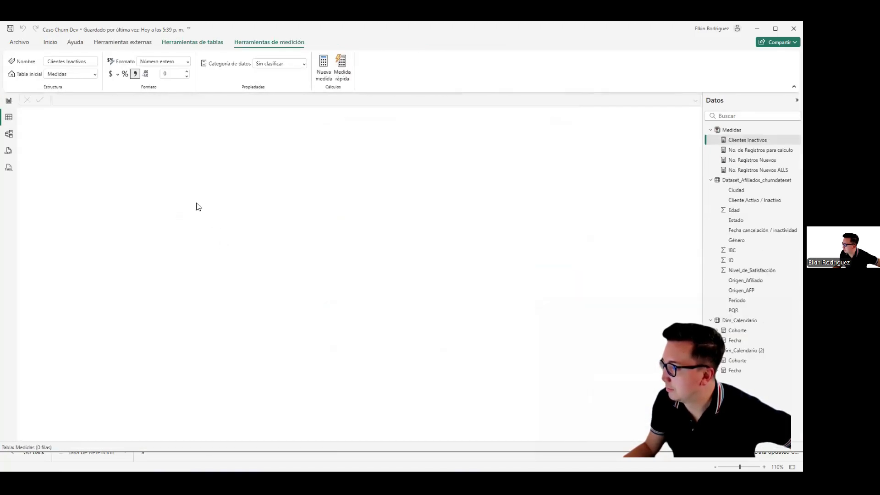
click(743, 180)
click(138, 112)
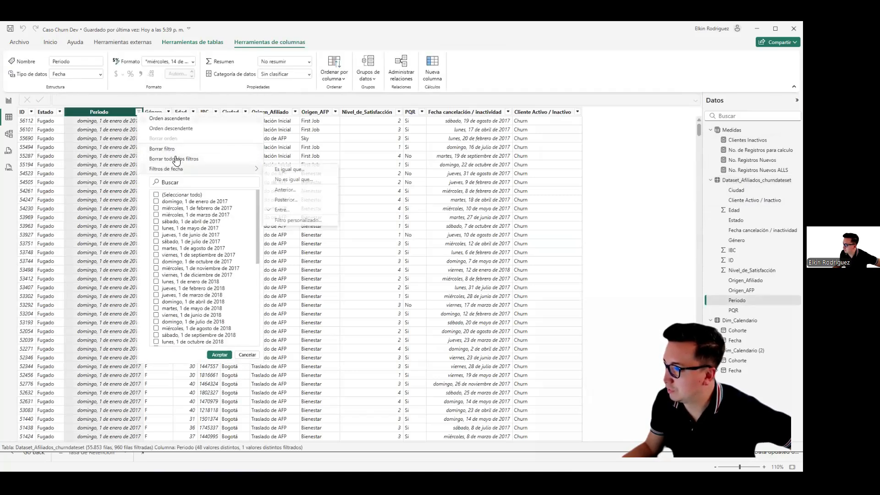
click(135, 124)
Step: Try to filter the Periodo column to dates from 01/01/2025 through 31/01/2025, and clear that filter
click(139, 111)
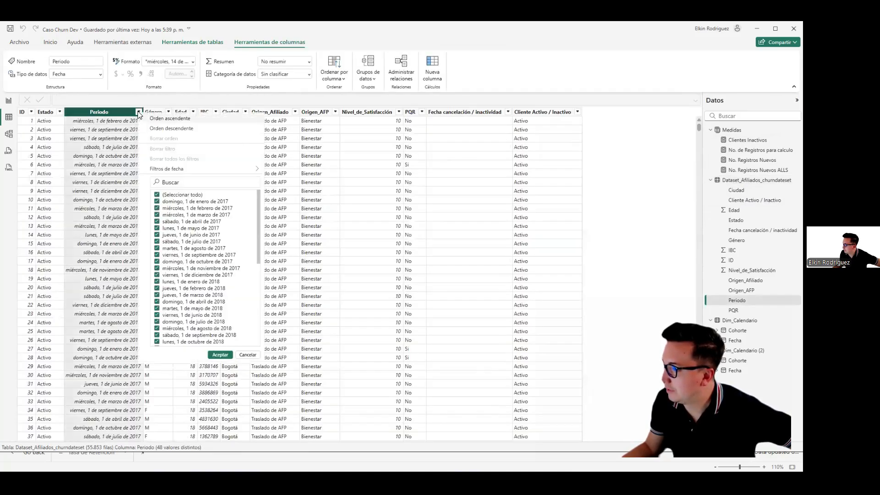
mouse_move(222, 172)
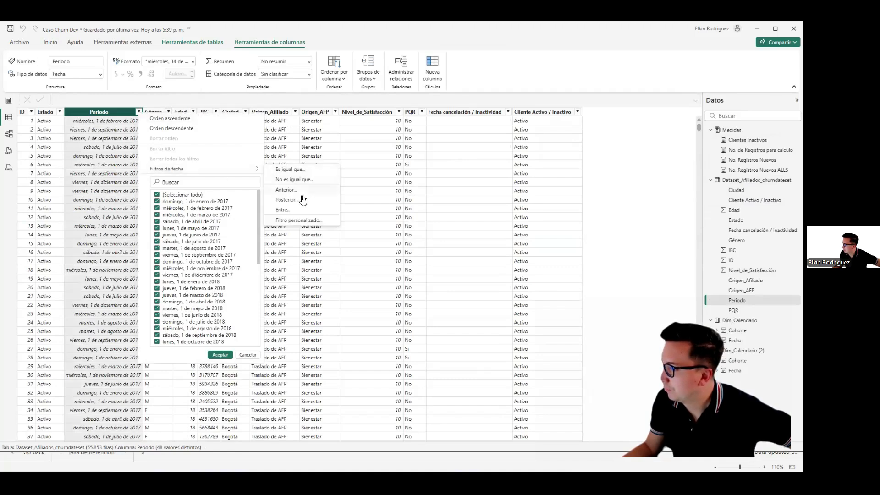
click(297, 210)
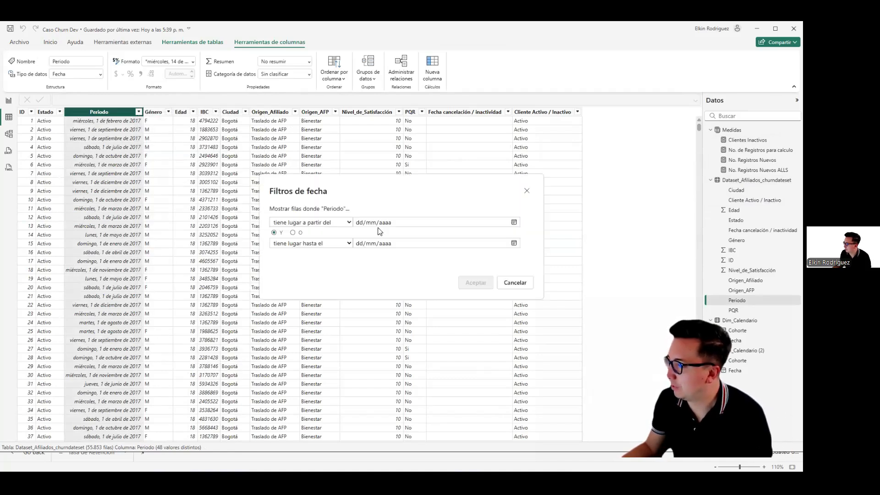
click(377, 223)
text(0101)
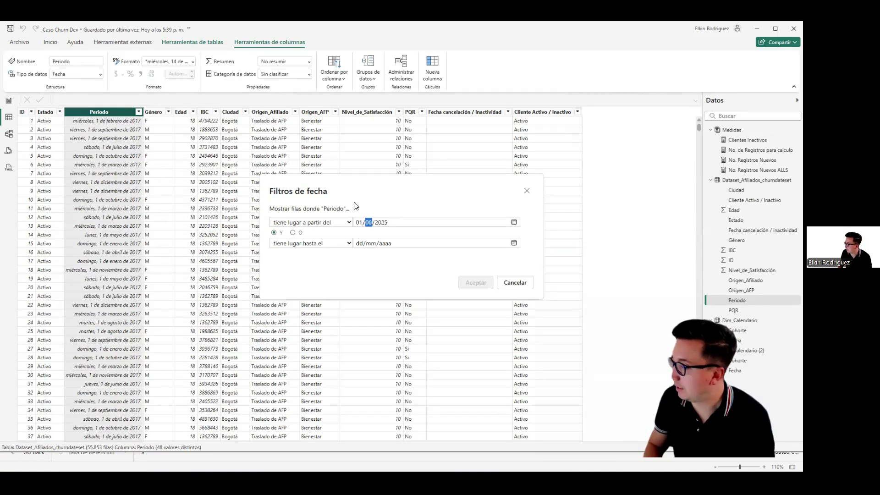
click(359, 244)
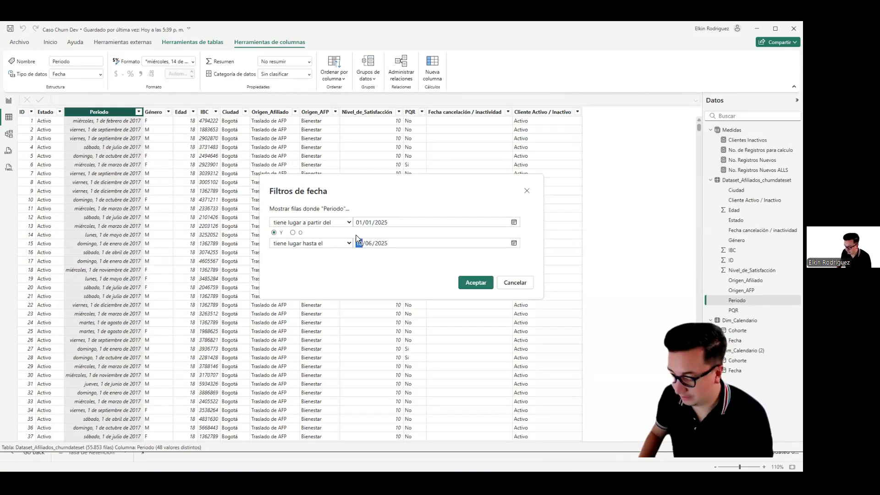
text(3101)
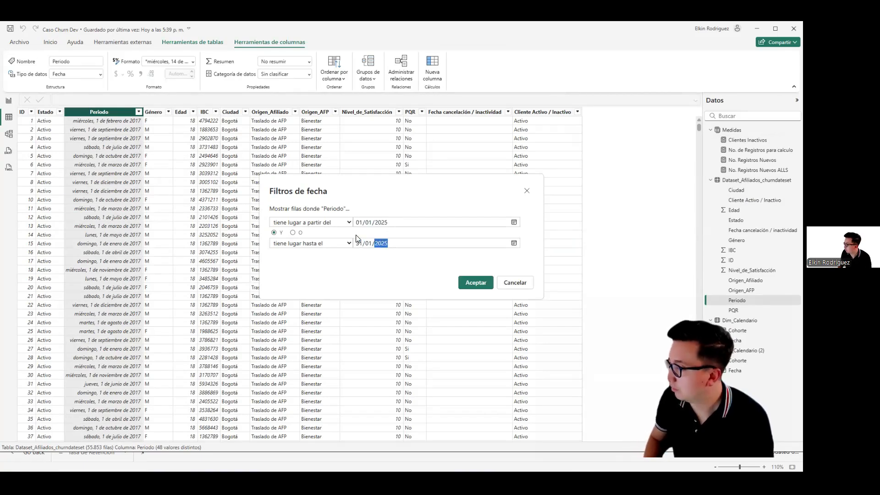
click(476, 282)
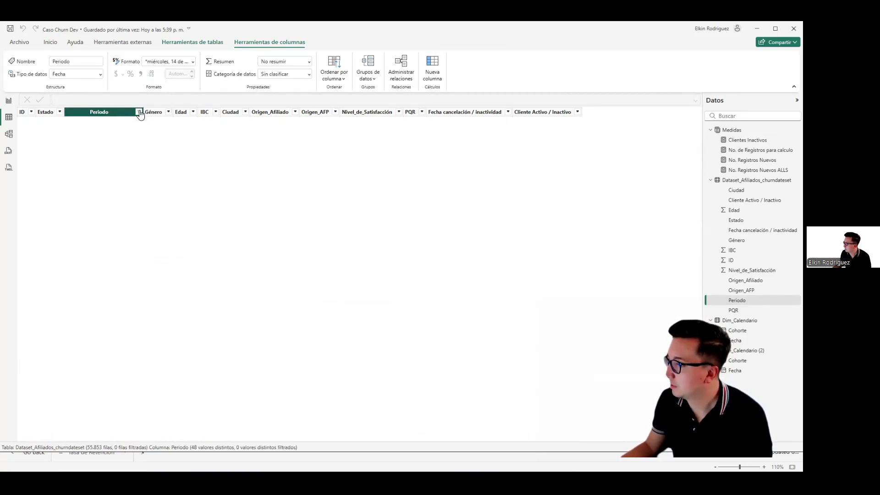
click(139, 112)
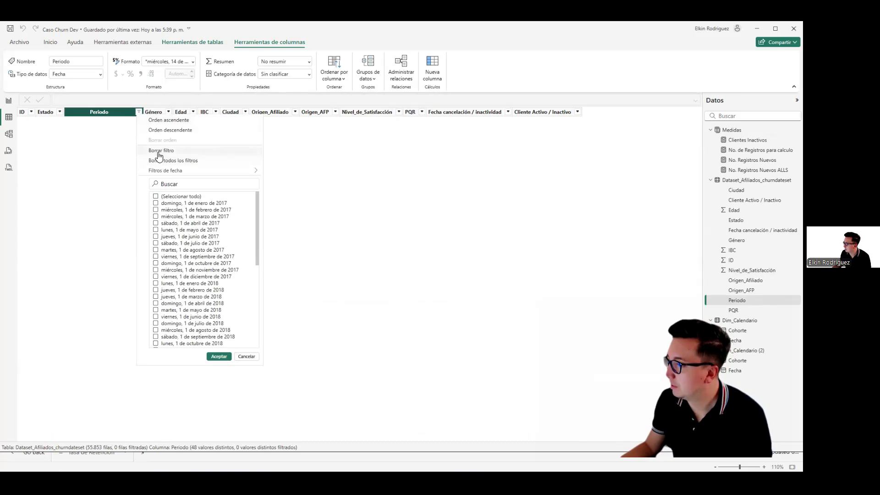
click(158, 153)
Step: Filter the Periodo column to dates from 01/01/2017 through 31/01/2017
click(139, 113)
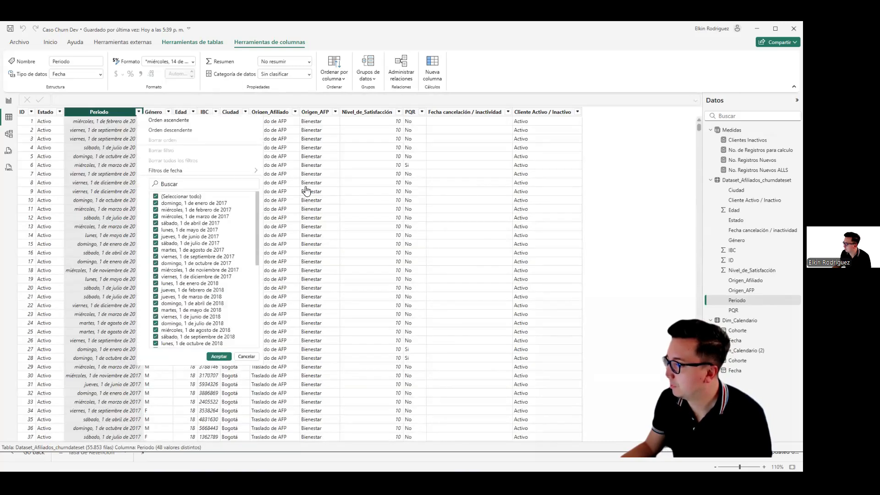
click(360, 203)
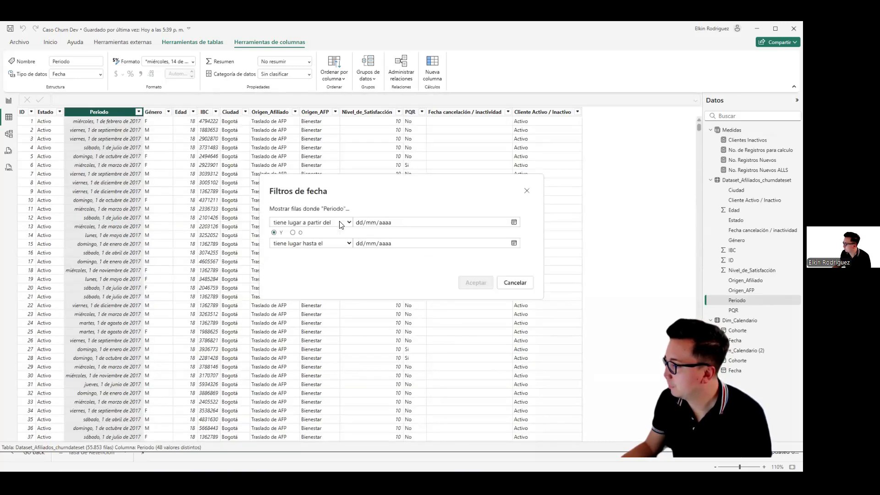
click(362, 223)
text(0101)
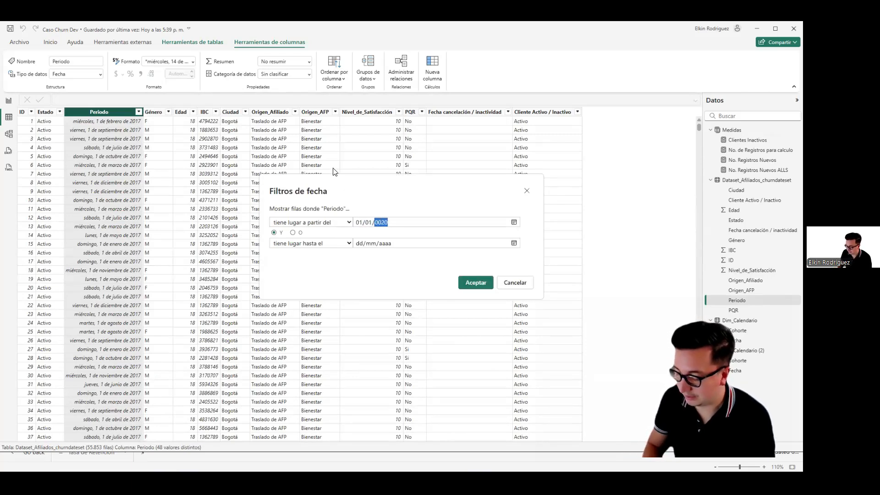
click(354, 215)
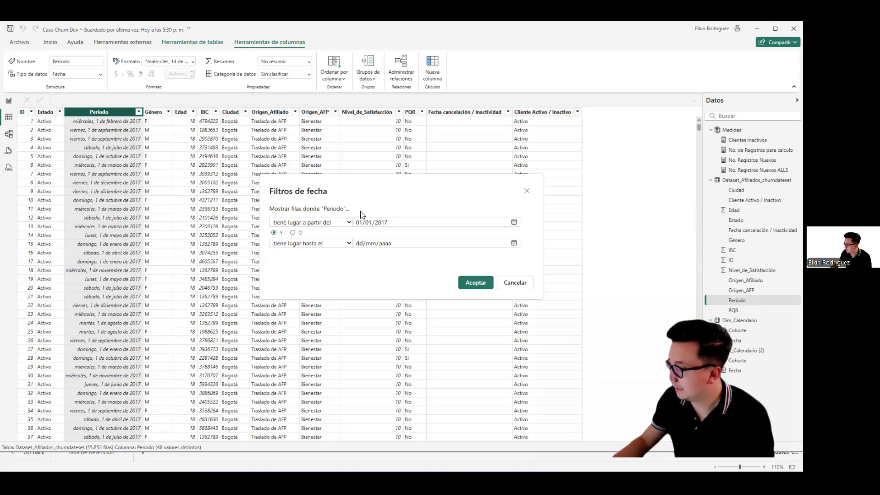
click(360, 245)
text(3101)
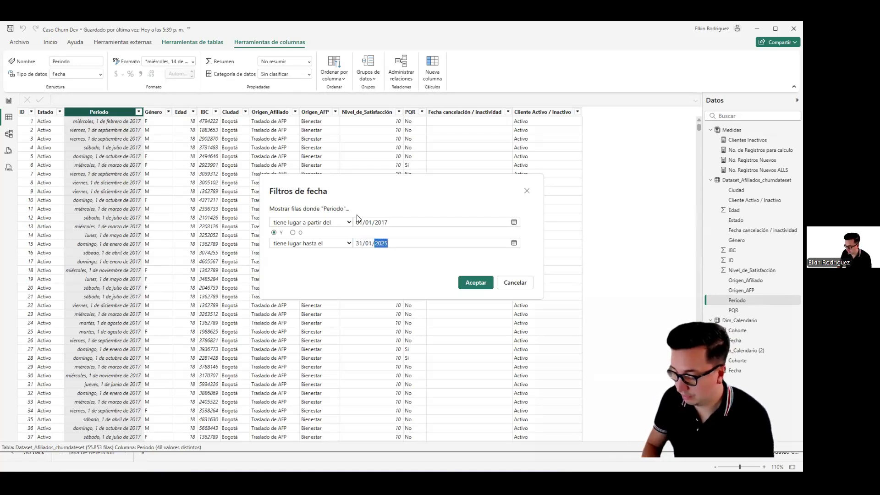
click(465, 282)
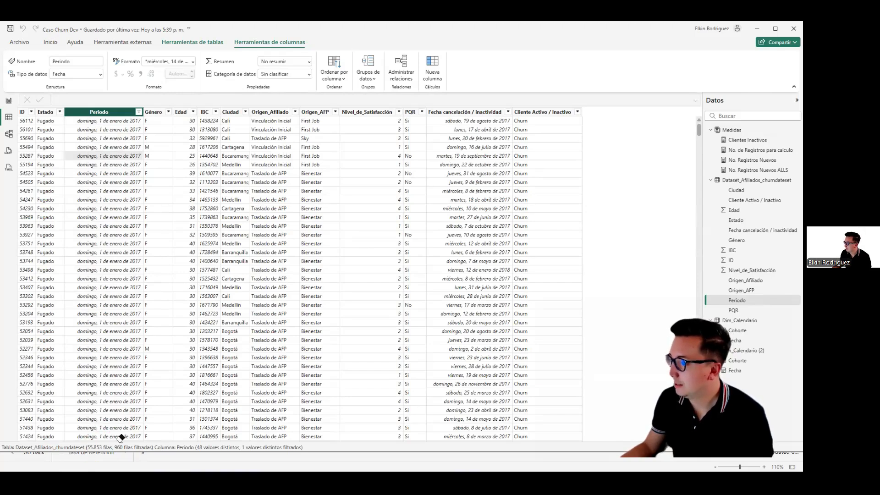
Step: Check the 2017-01 cohort's inactive-client count for 2017-02 in the report's lowest cohort matrix
click(8, 101)
click(52, 248)
scroll(56, 247, up, 5)
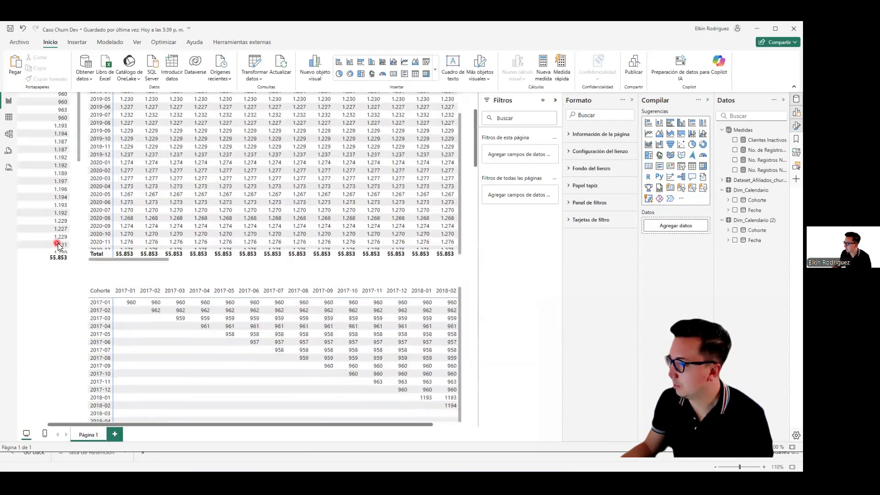
scroll(112, 313, up, 1)
scroll(69, 314, down, 1)
scroll(68, 313, down, 5)
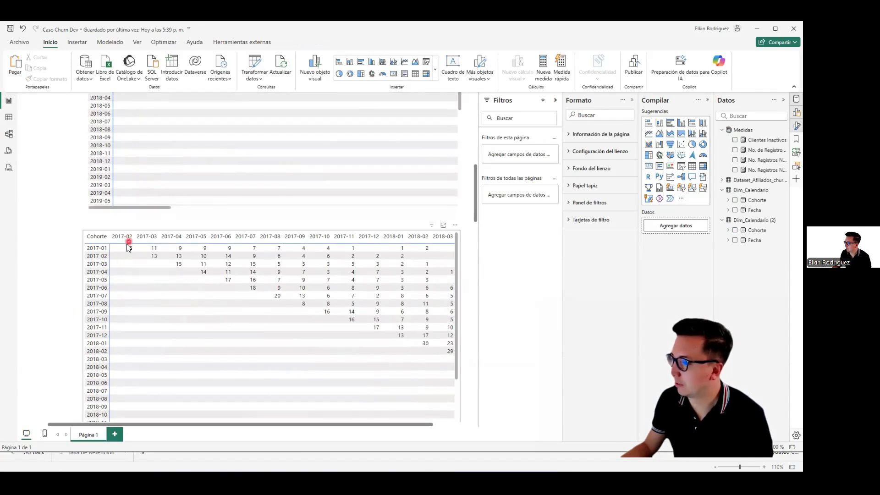
Step: In the table view, filter the Fecha cancelación / inactividad column to dates from 01/02/2017 through 28/02/2017
click(8, 117)
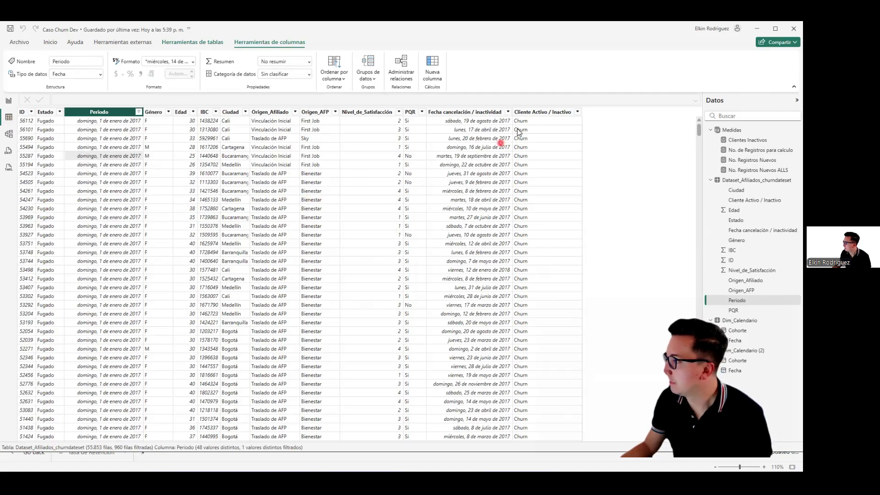
click(504, 112)
click(507, 113)
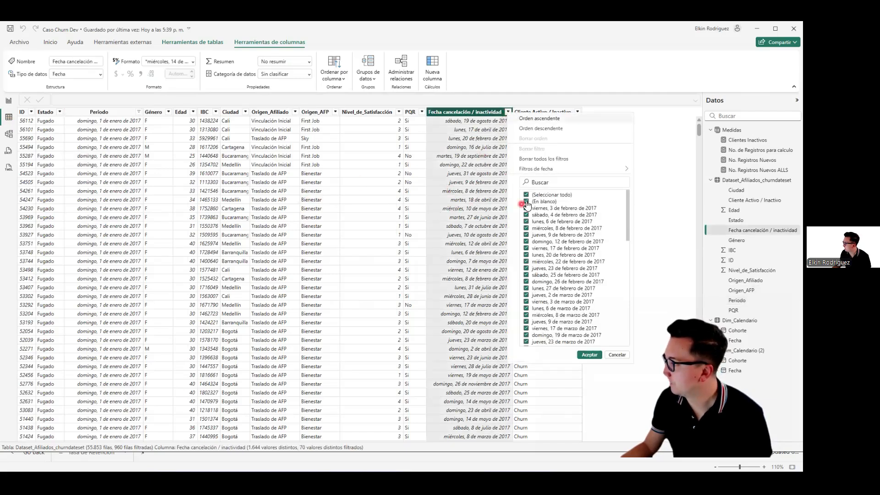
mouse_move(546, 172)
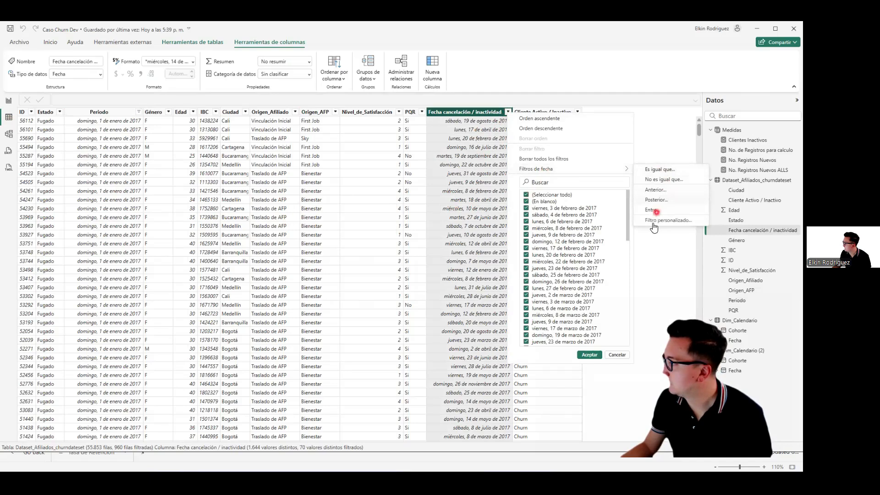
click(647, 210)
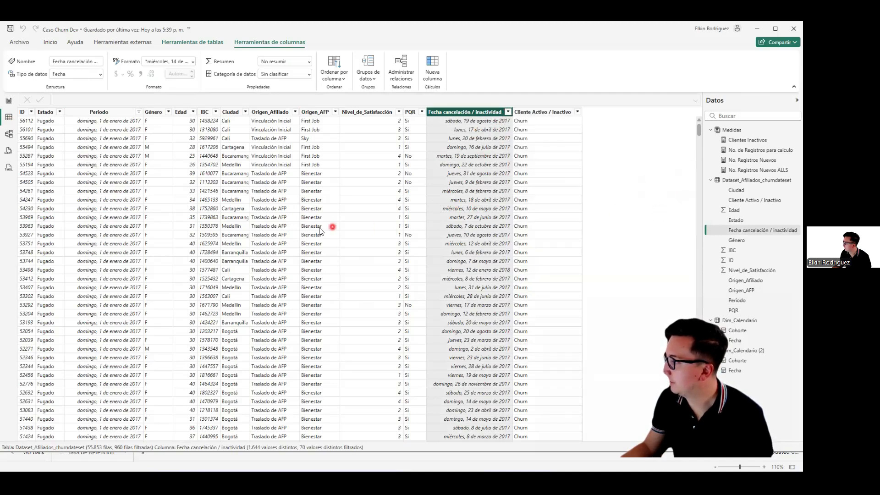
click(360, 222)
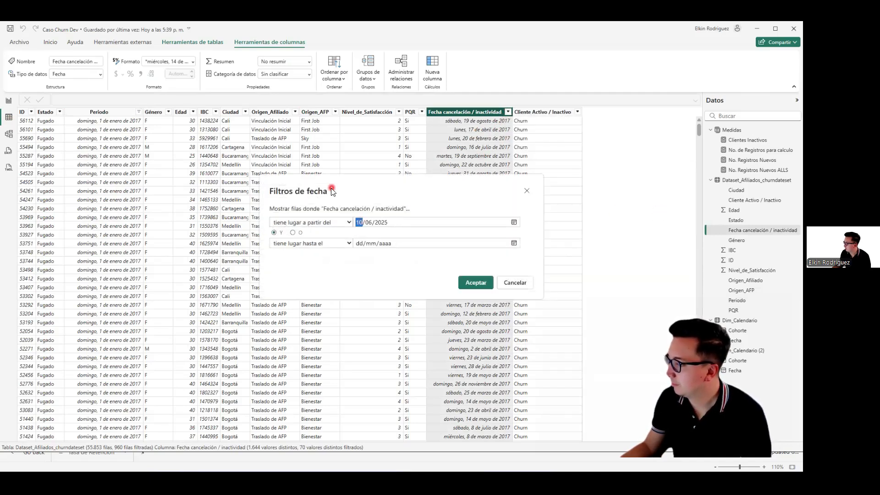
text(01/02)
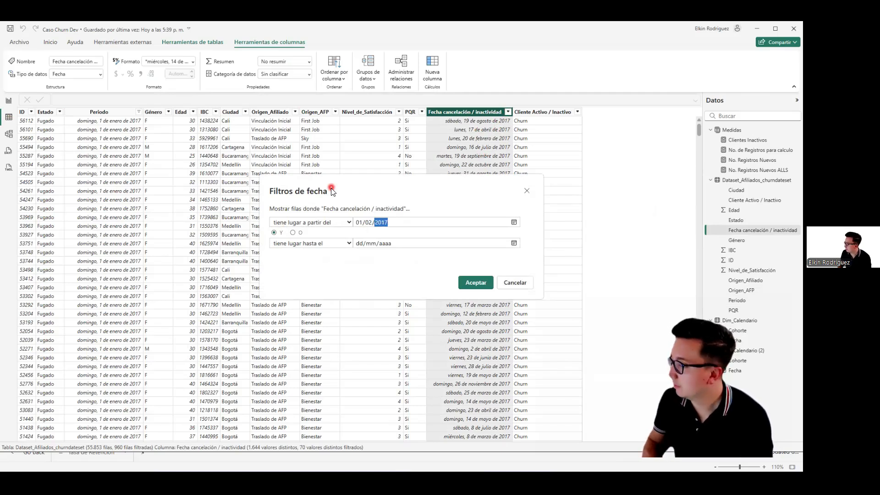
click(367, 243)
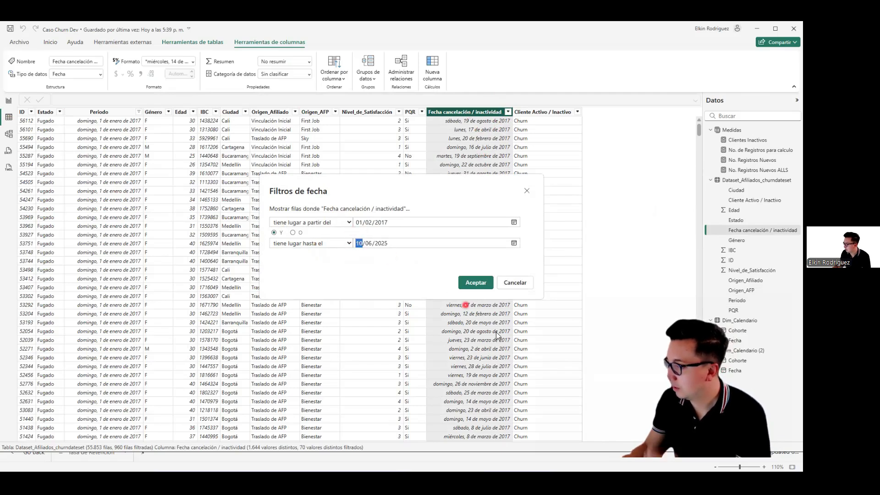
text(28/02)
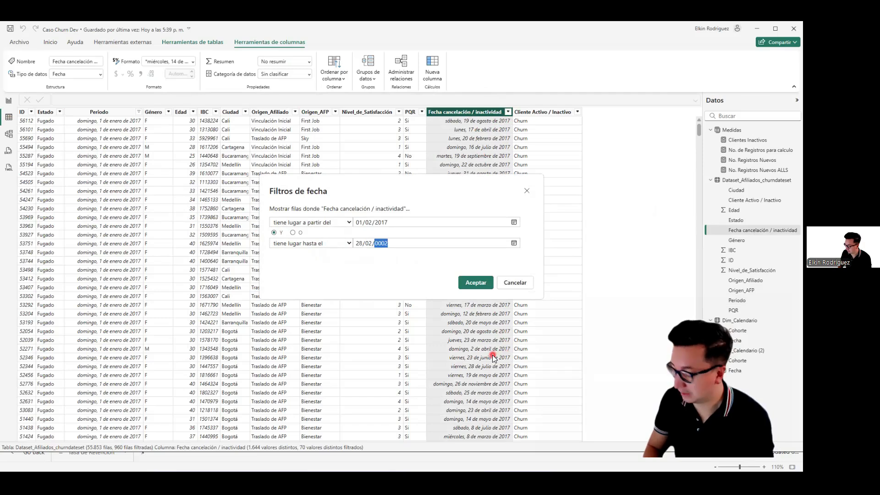
click(478, 283)
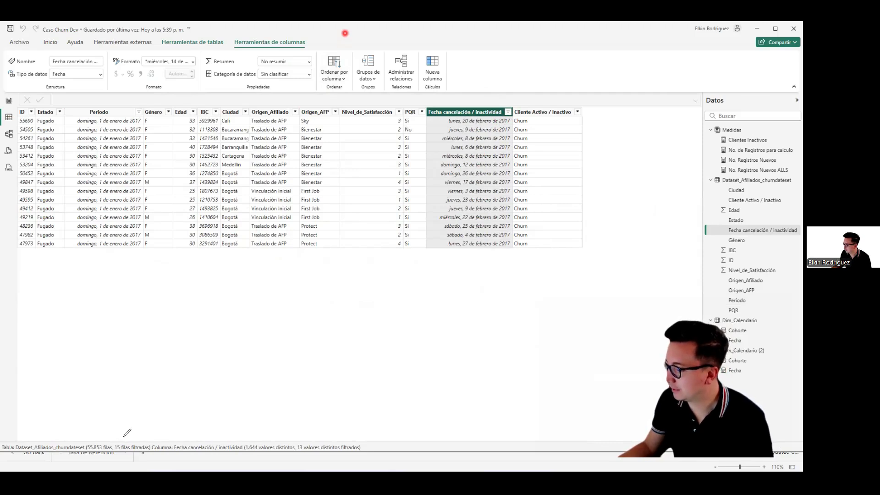
drag(138, 384, 130, 439)
mouse_move(86, 88)
mouse_down()
mouse_move(209, 84)
mouse_move(639, 305)
mouse_move(35, 317)
mouse_move(5, 109)
mouse_up()
drag(57, 76, 82, 105)
drag(82, 106, 86, 84)
drag(466, 86, 468, 131)
drag(452, 101, 469, 132)
drag(468, 131, 477, 104)
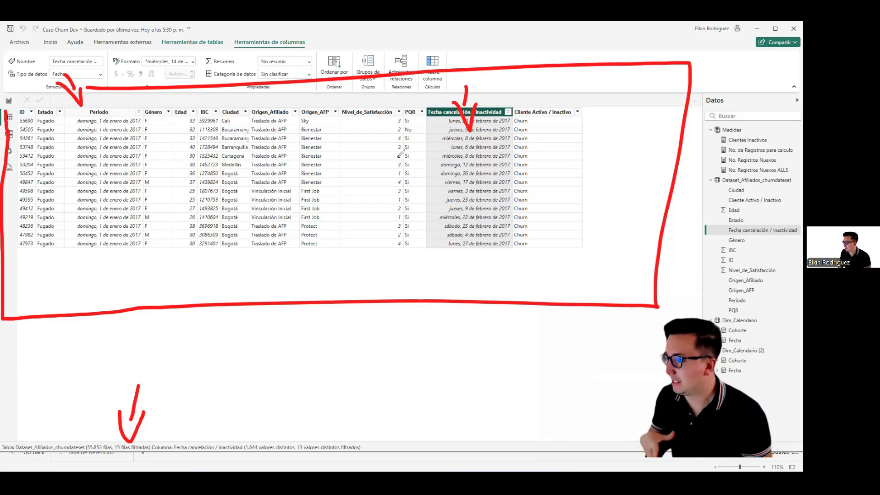
mouse_move(353, 80)
mouse_down()
mouse_move(466, 108)
mouse_move(17, 83)
mouse_move(102, 262)
mouse_move(131, 405)
mouse_move(73, 81)
mouse_move(73, 88)
mouse_up()
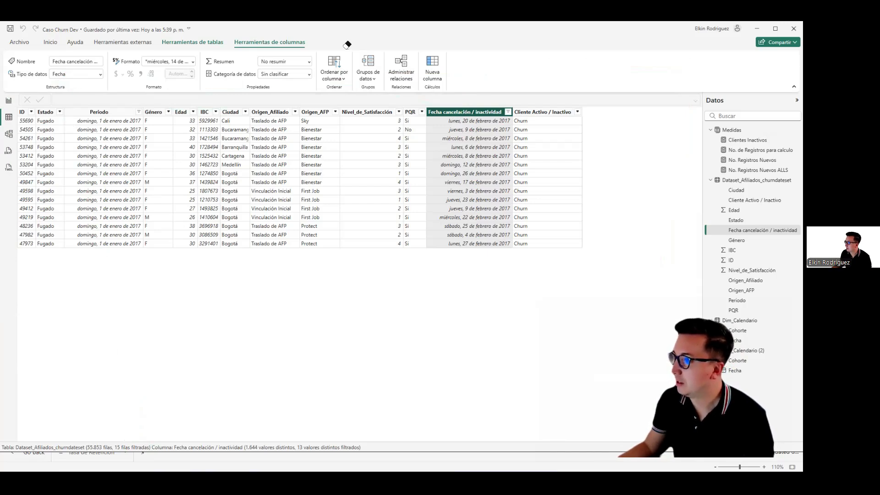
Step: Compare the inactive-client counts by cohort in the report's lowest matrix with the filtered rows and the matrices above
click(5, 101)
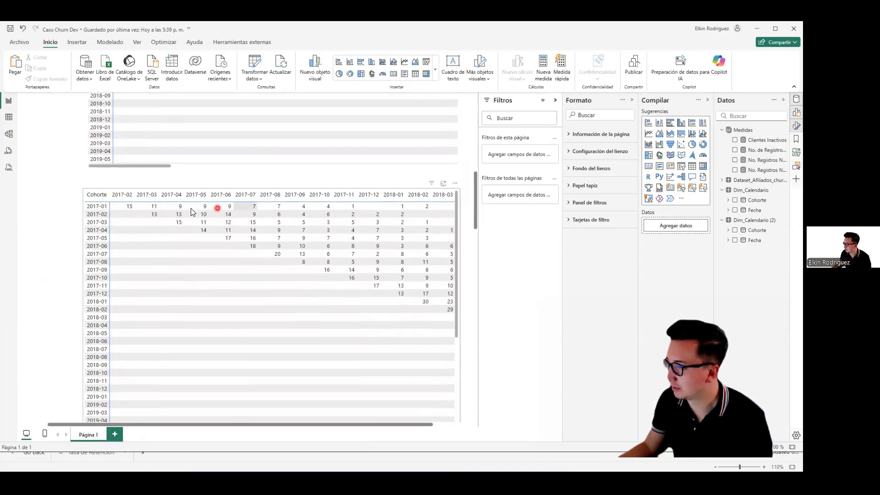
scroll(72, 221, down, 1)
click(86, 270)
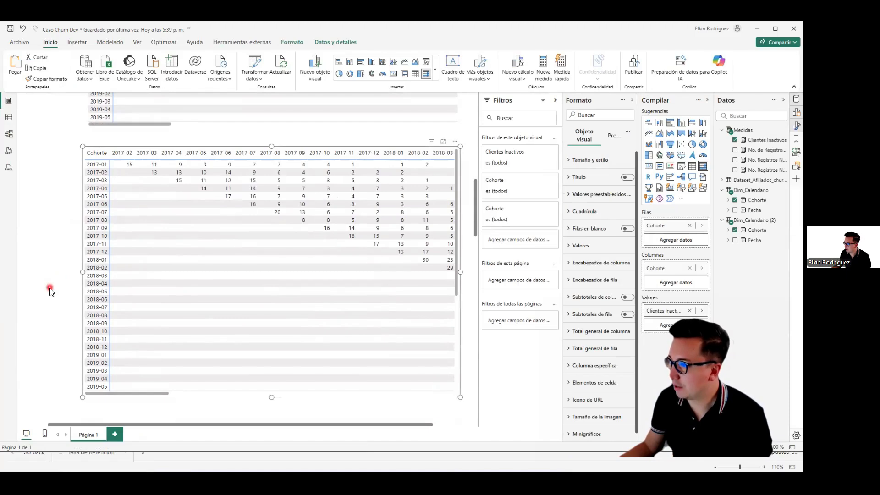
click(54, 307)
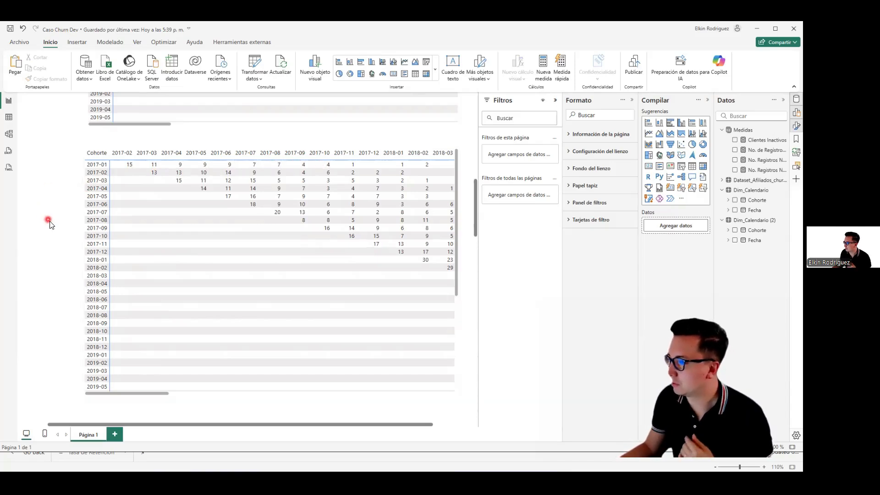
scroll(51, 224, up, 10)
scroll(60, 321, down, 10)
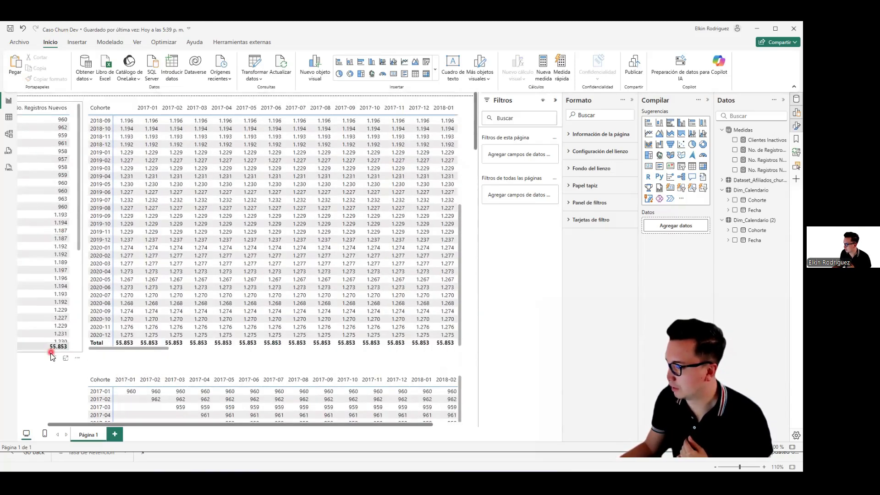
scroll(63, 306, down, 3)
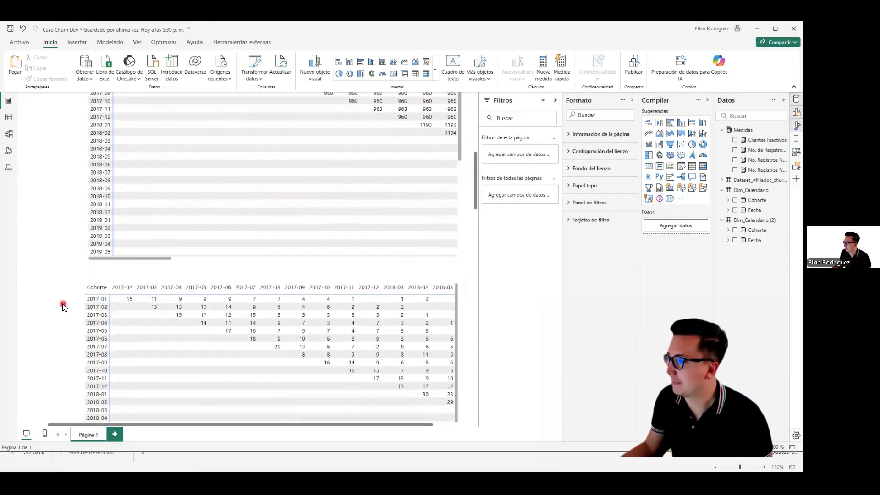
scroll(64, 306, down, 3)
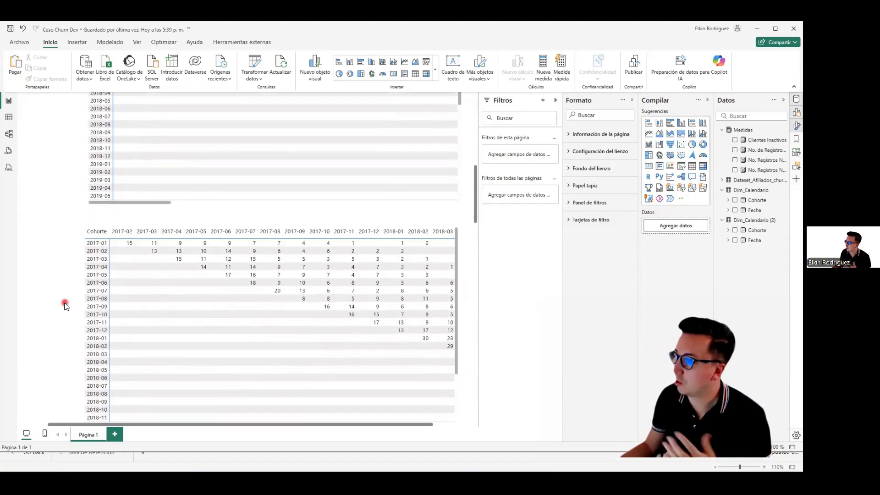
scroll(70, 274, down, 2)
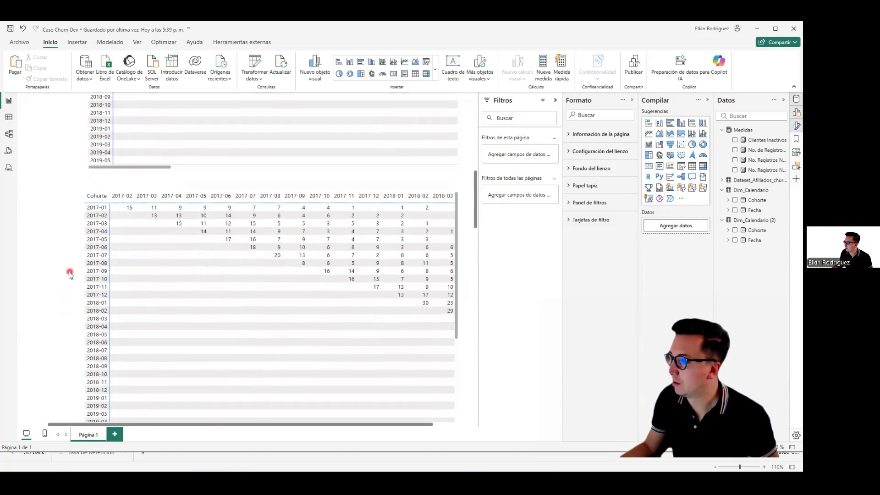
scroll(71, 272, down, 8)
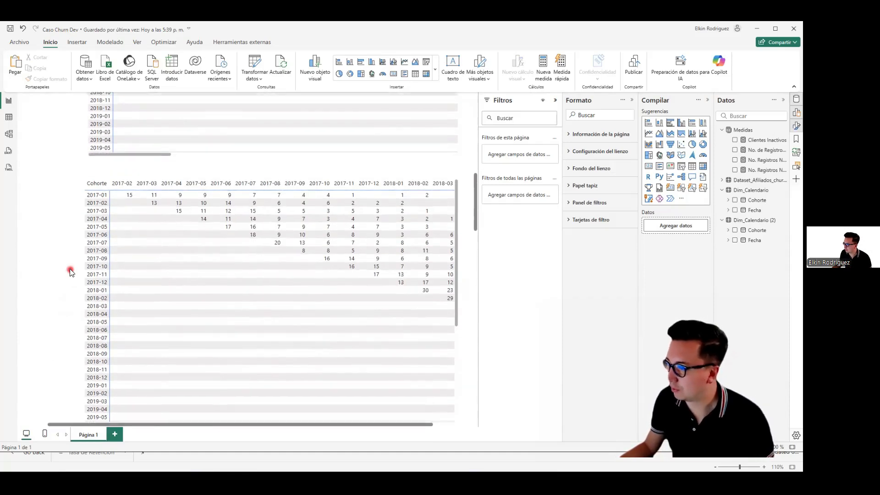
scroll(75, 331, down, 8)
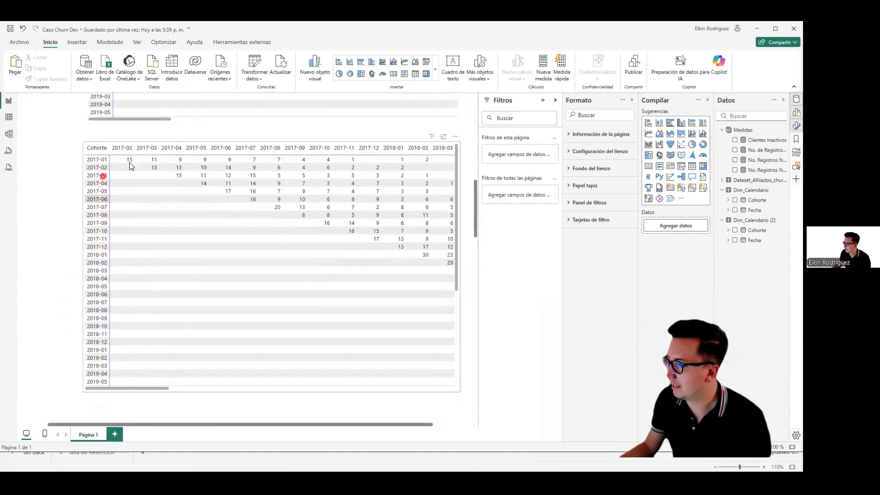
Step: Create a new measure named Clientes Inactivos Acumulado in the Medidas table
click(133, 145)
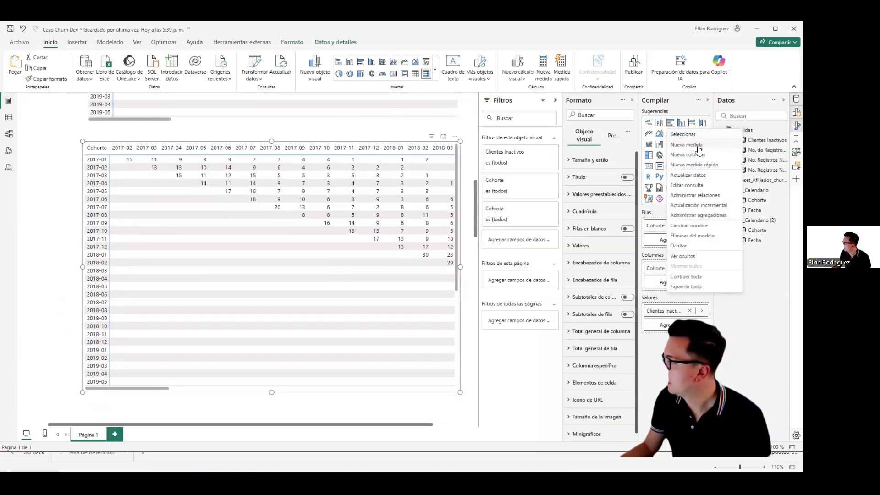
click(685, 146)
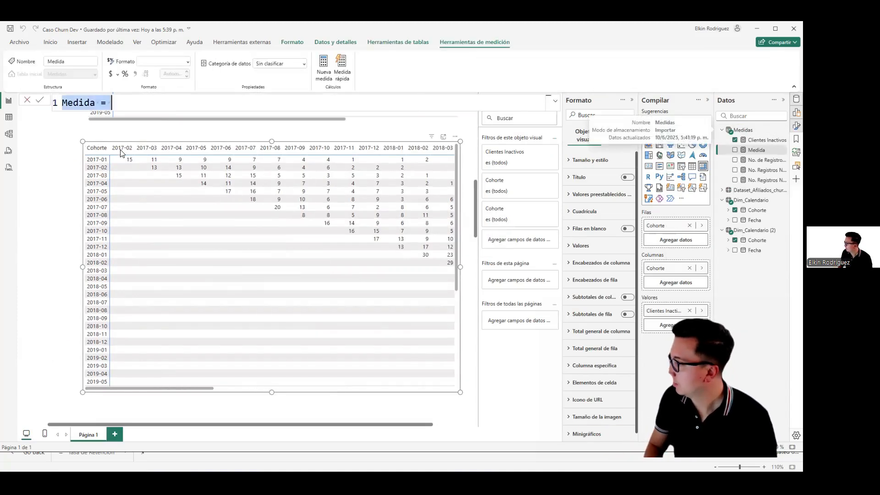
text(Clientes Inactivos)
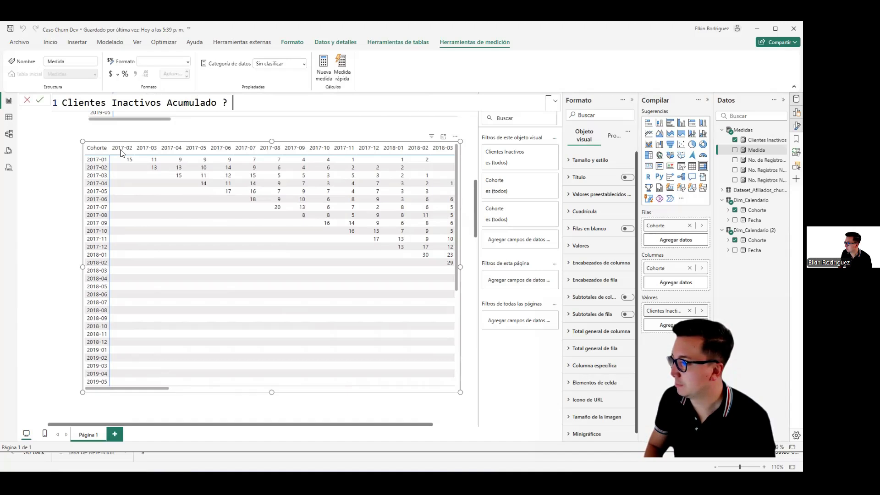
text(Acumulado =)
key(shift+Return)
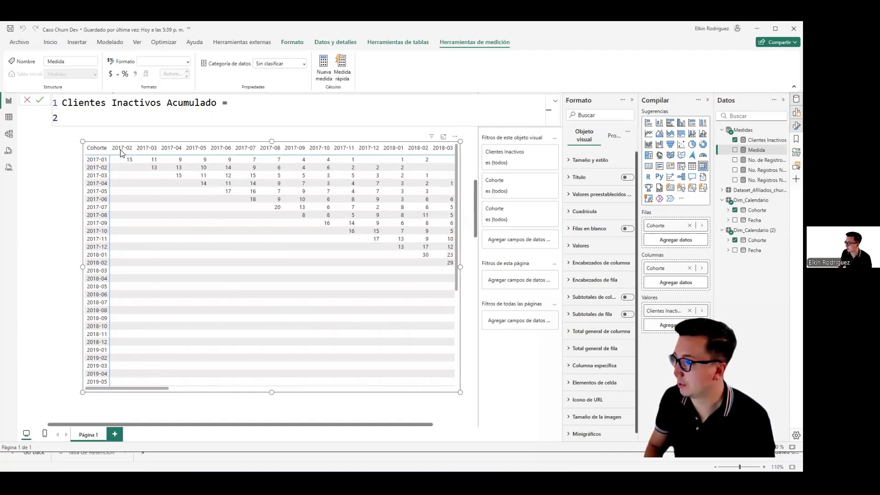
Step: Start the Clientes Inactivos Acumulado formula with a CALCULATE over the [Clientes Inactivos] measure
text(CA)
key(BackSpace)
text(A)
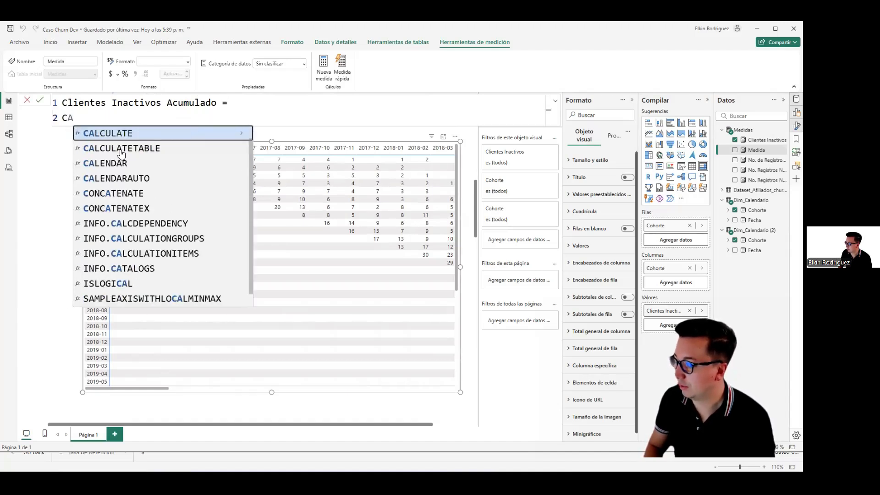
text(L)
key(Tab)
key(shift+Return)
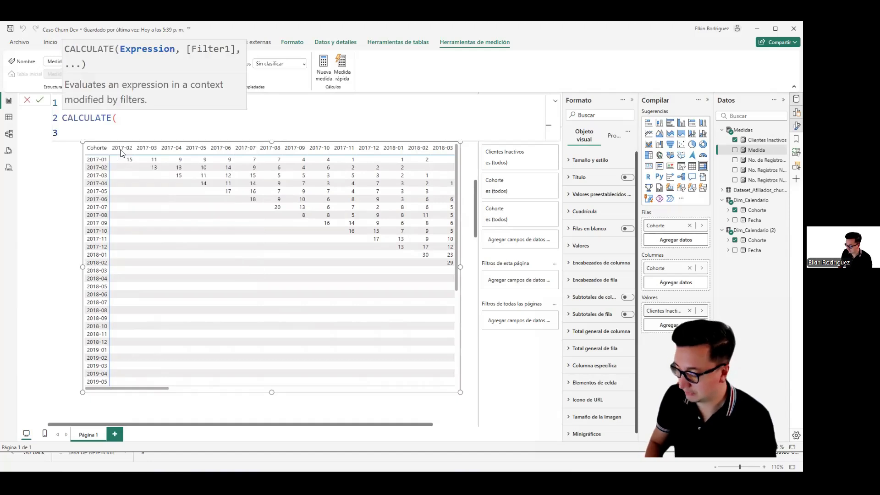
text([Cli)
key(Tab)
text(,)
key(shift+Return)
Step: Add a FILTER over ALLSELECTED('Dim_Calendario (2)') as the CALCULATE filter argument
text(FILTER)
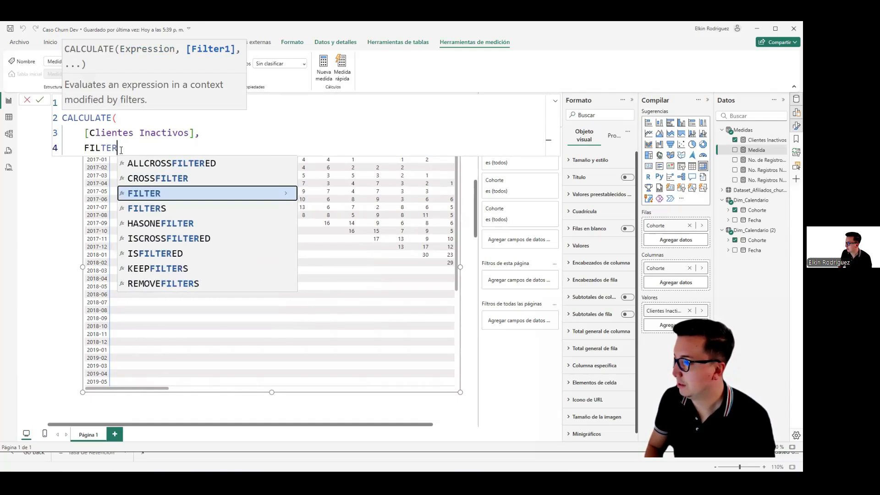
key(Tab)
key(shift+Return)
text(ALLSE)
key(Tab)
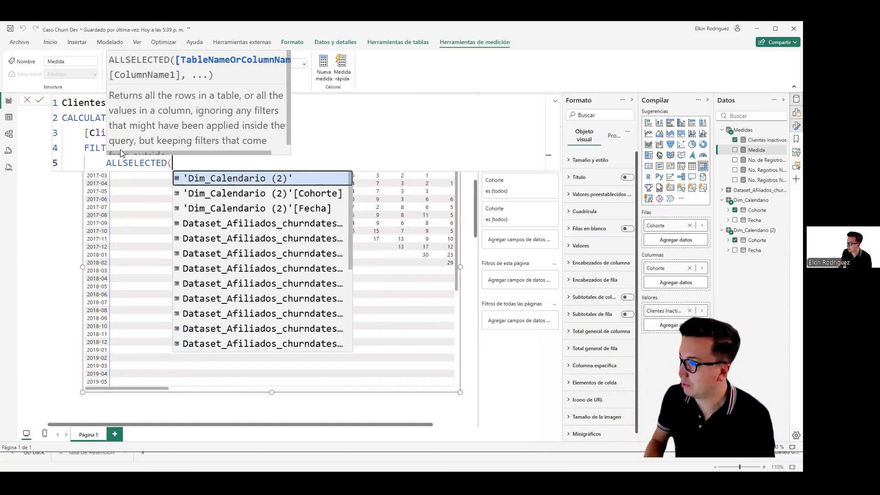
key(Tab)
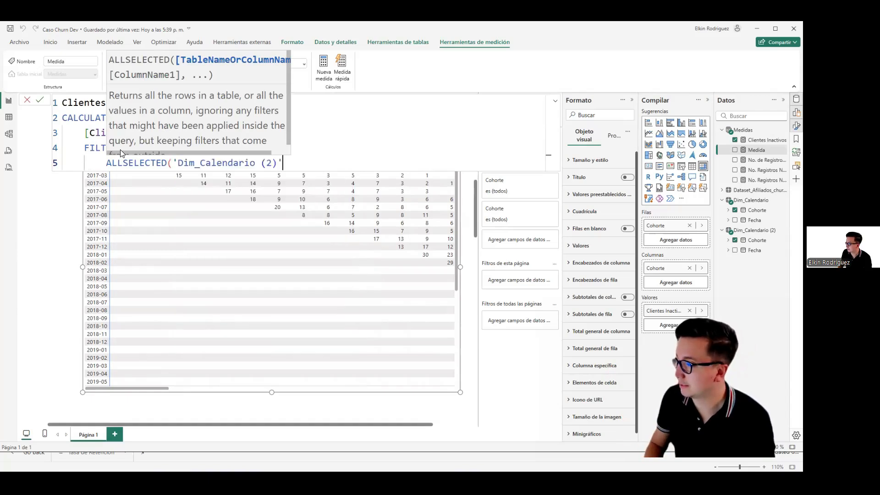
text(),)
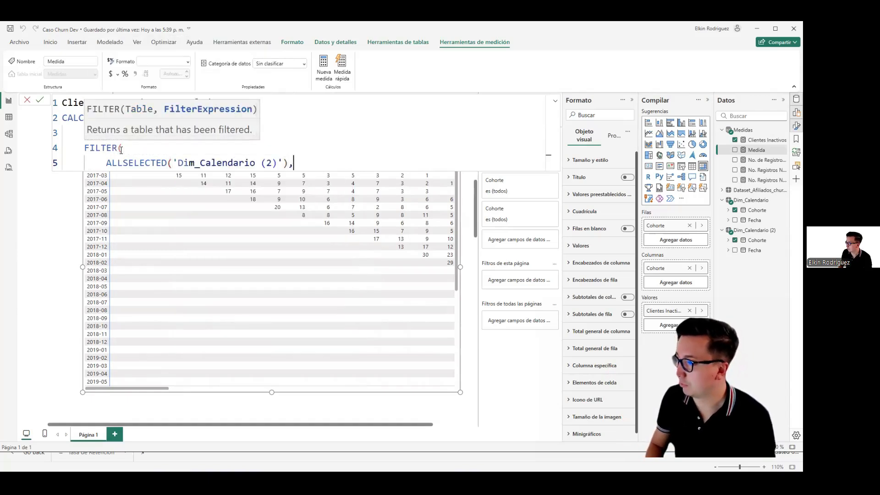
key(Return)
Step: Set the filter condition to 'Dim_Calendario (2)'[Cohorte] <= MAX('Dim_Calendario (2)'[Cohorte])
text(DIM_)
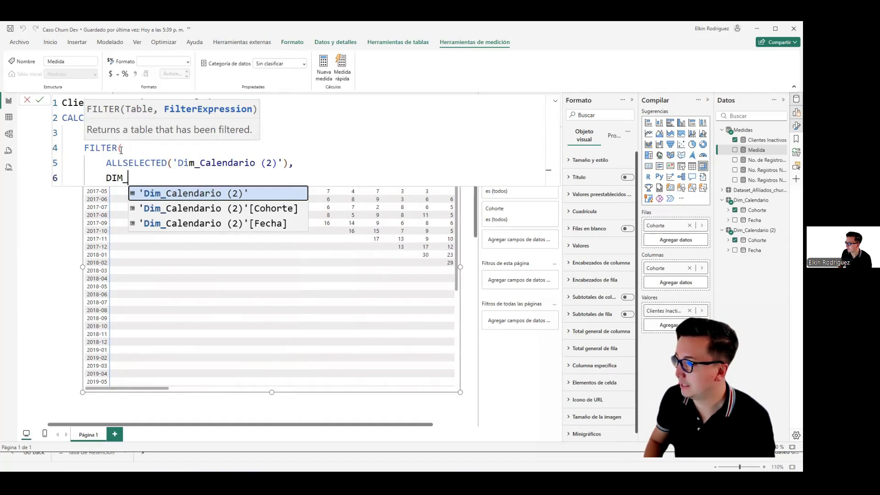
key(Down)
key(Tab)
text(<=)
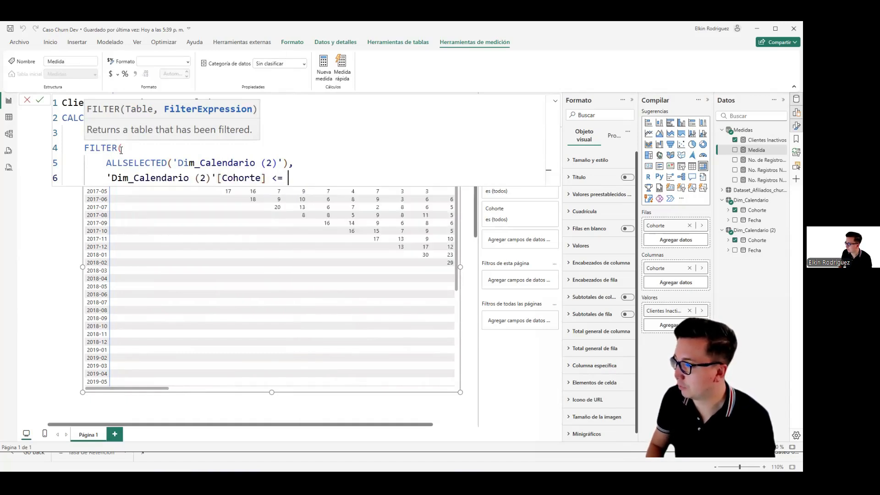
text( MAX(DIM)
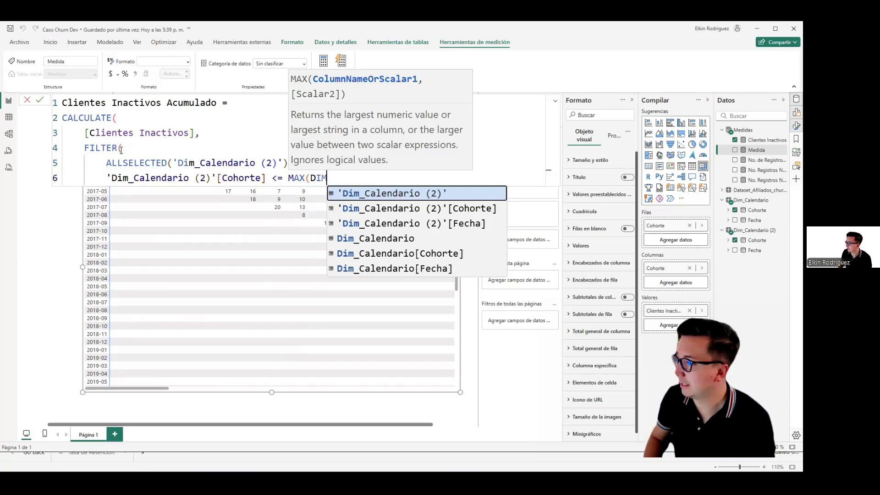
key(Down)
key(Tab)
text())
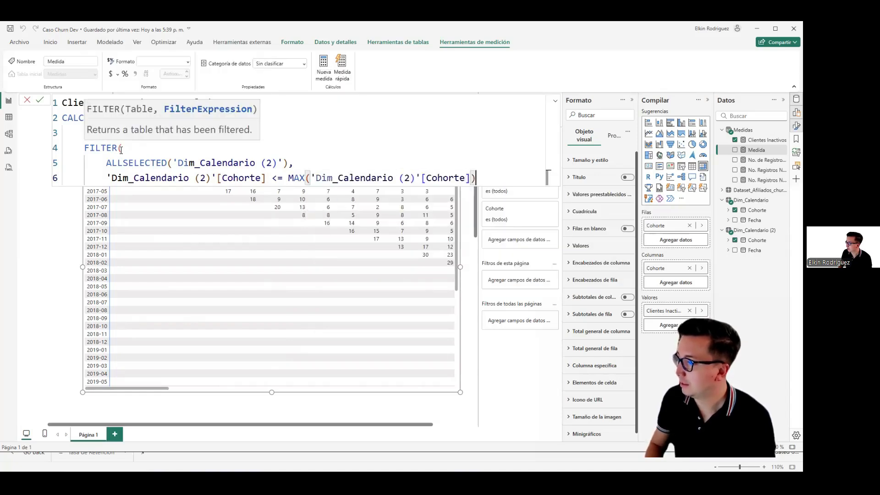
Step: Close the FILTER and CALCULATE parentheses on separate lines and commit the Clientes Inactivos Acumulado measure
click(202, 164)
click(282, 178)
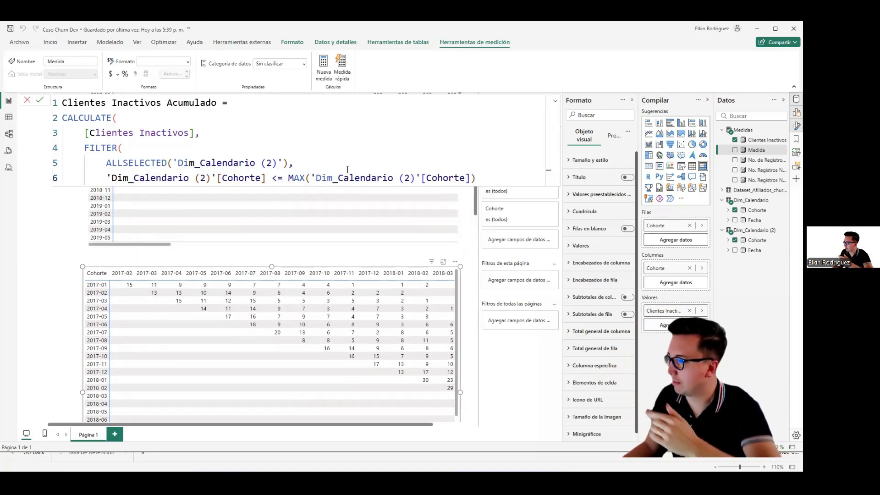
click(485, 176)
key(shift+Return)
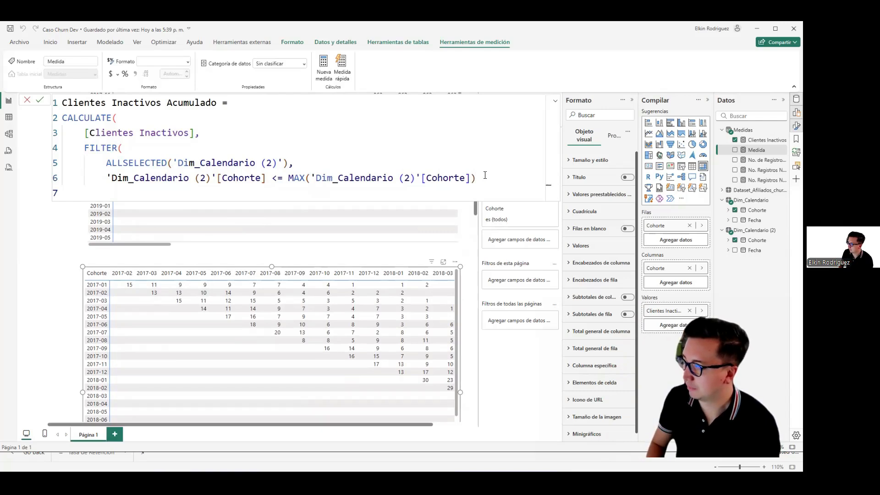
text())
key(shift+Return)
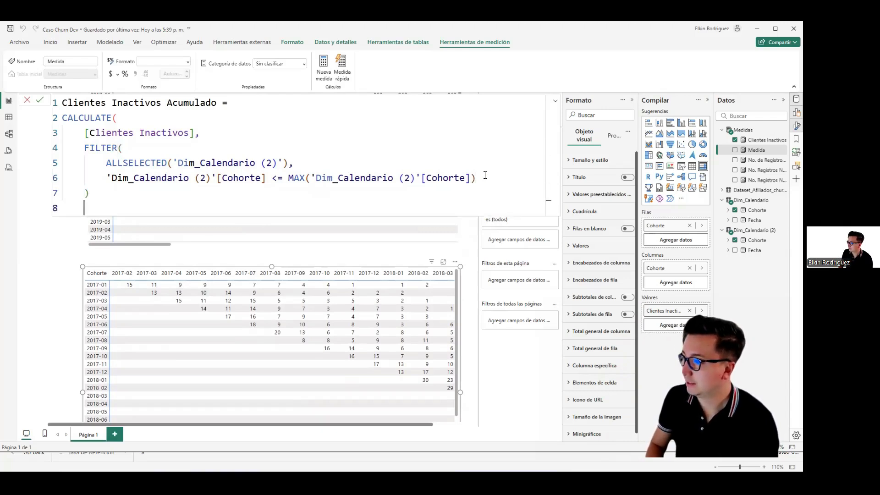
key(Return)
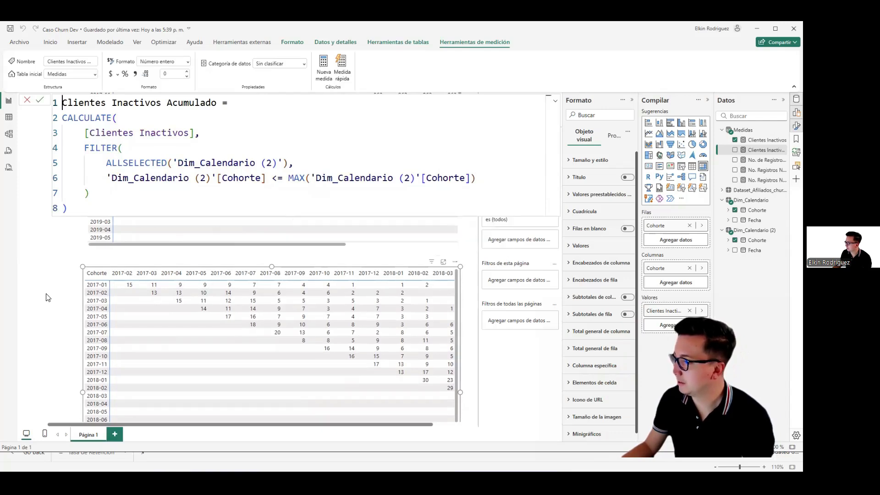
Step: Paste a copy of the Clientes Inactivos cohort matrix and place it directly below the original, aligned with it
click(116, 273)
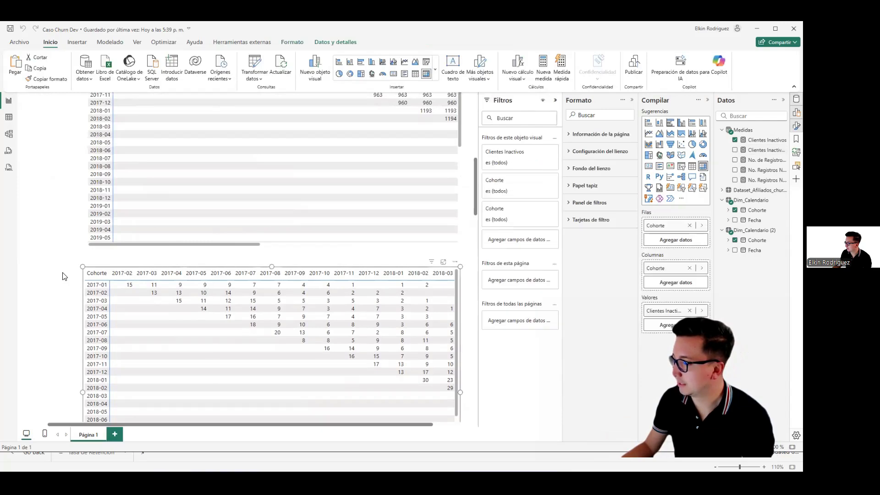
scroll(63, 277, down, 3)
key(ctrl+v)
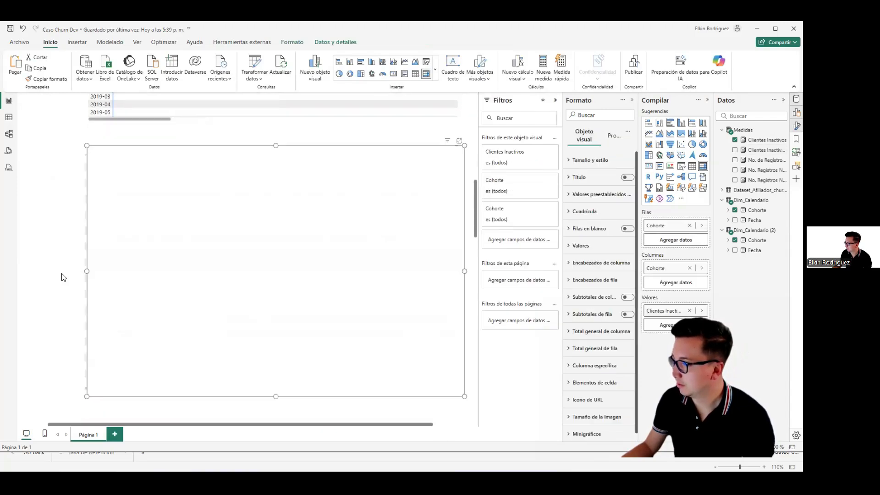
drag(130, 150, 129, 427)
scroll(55, 340, down, 3)
scroll(55, 337, down, 3)
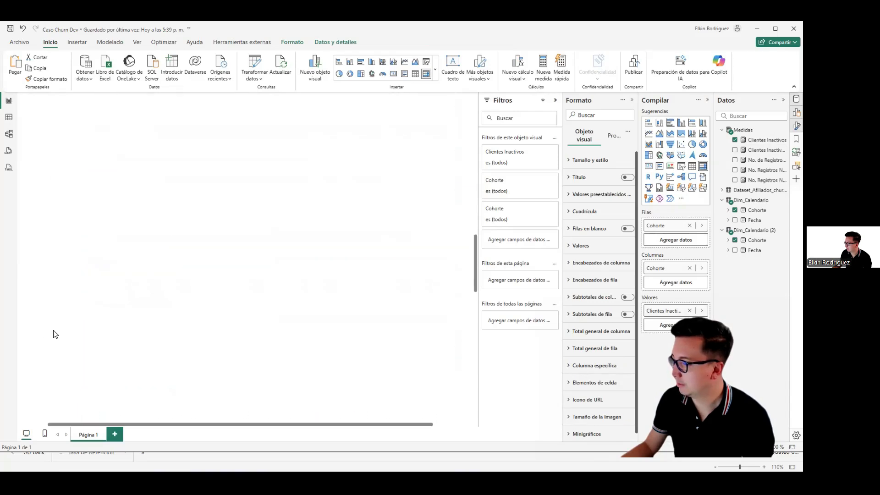
click(131, 207)
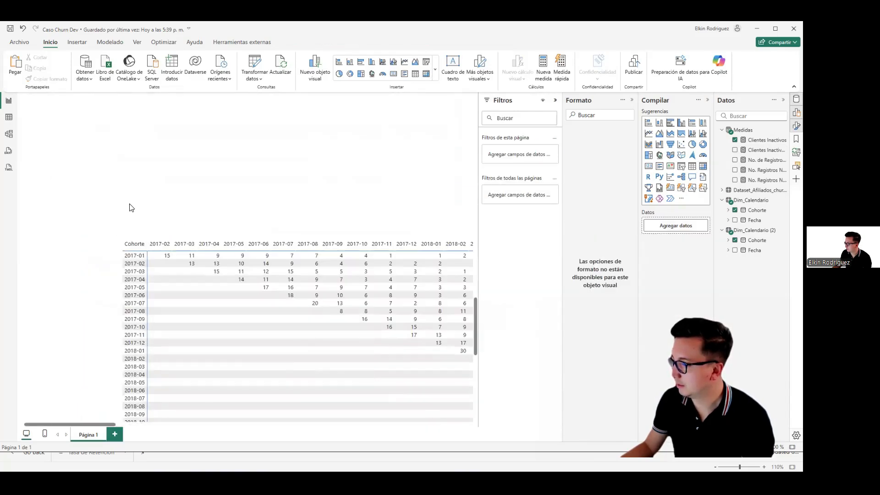
mouse_move(128, 200)
mouse_down()
mouse_move(112, 189)
mouse_move(127, 200)
mouse_up()
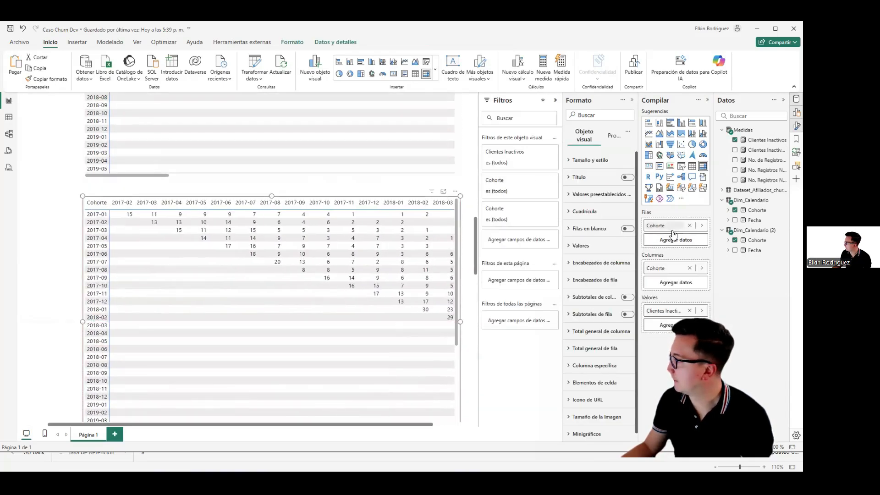
Step: Replace the copied matrix's Clientes Inactivos value with the Clientes Inactivos Acumulado measure
click(690, 312)
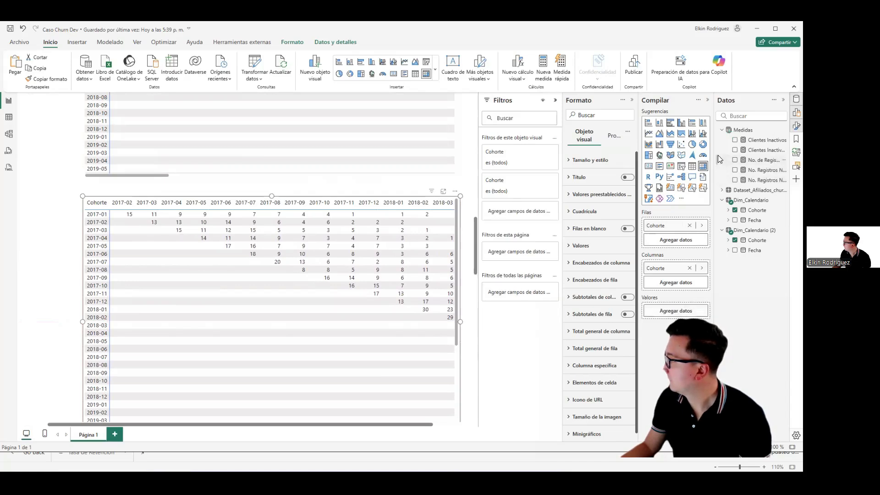
click(735, 150)
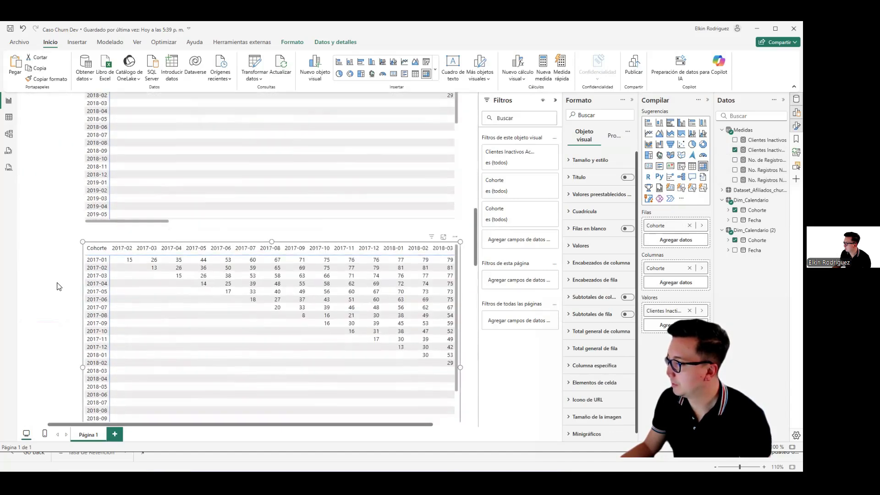
scroll(56, 287, down, 3)
click(61, 209)
Step: Compare the cumulative inactive-client values by cohort with the monthly counts in the matrix above
scroll(61, 208, up, 5)
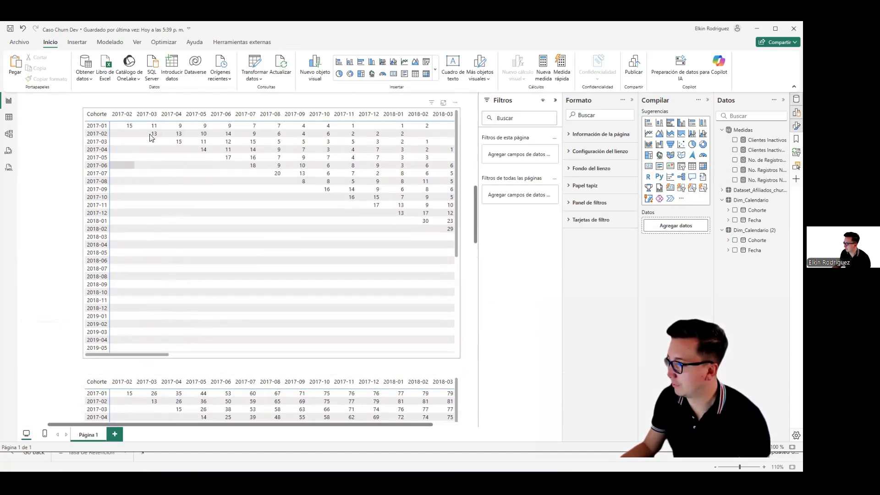
scroll(76, 390, down, 1)
scroll(76, 390, down, 3)
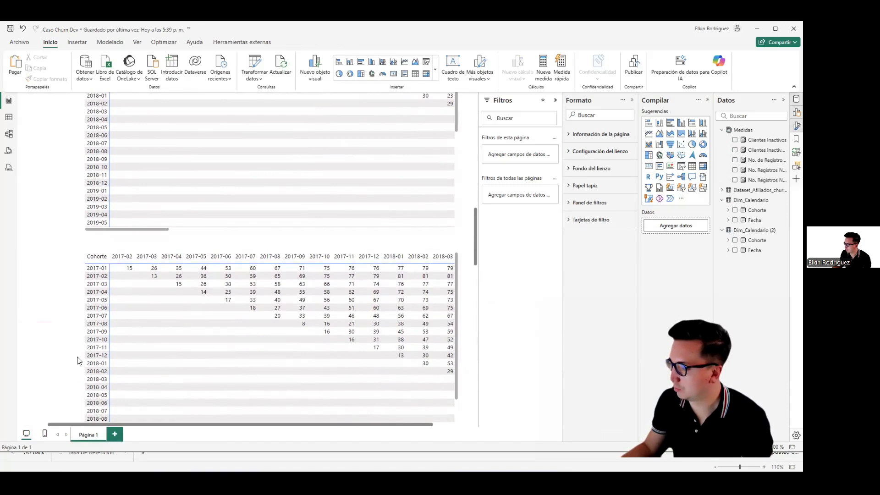
scroll(76, 345, down, 1)
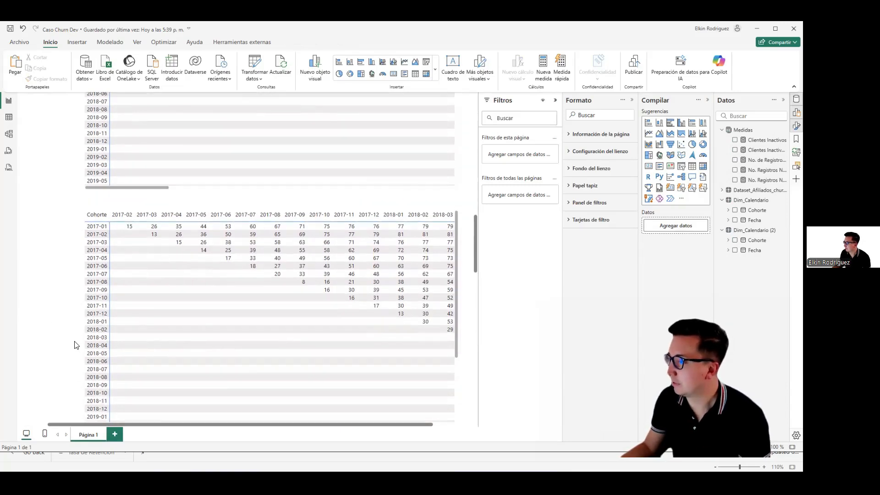
scroll(76, 345, up, 6)
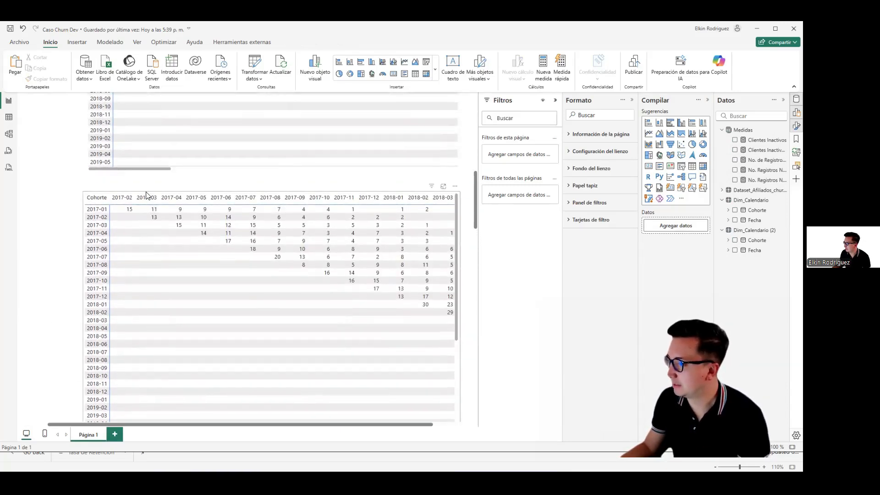
Step: Delete the monthly Clientes Inactivos matrix and the two No. Registros Nuevos matrices at the top of the page
click(146, 193)
key(Delete)
scroll(68, 244, up, 7)
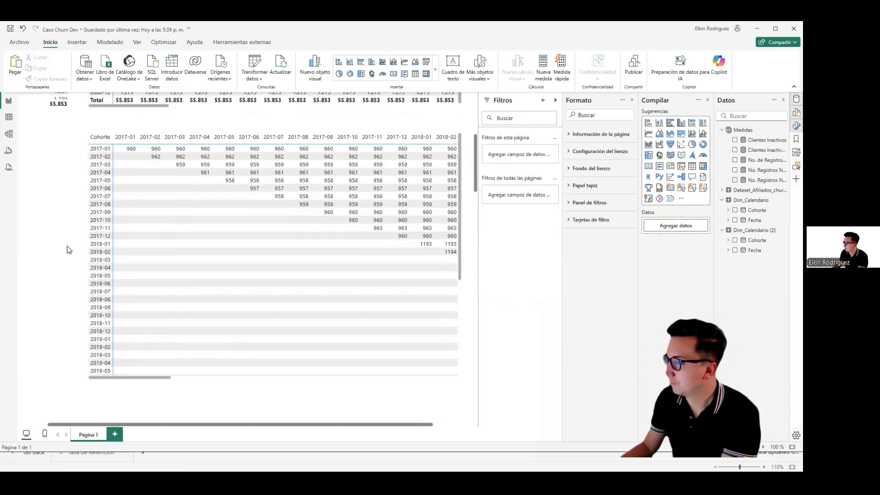
scroll(123, 183, up, 3)
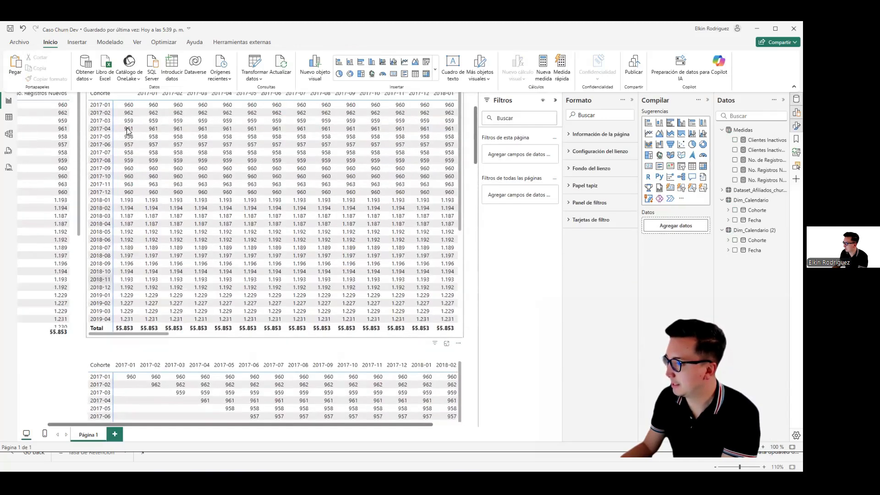
scroll(146, 105, up, 1)
click(145, 107)
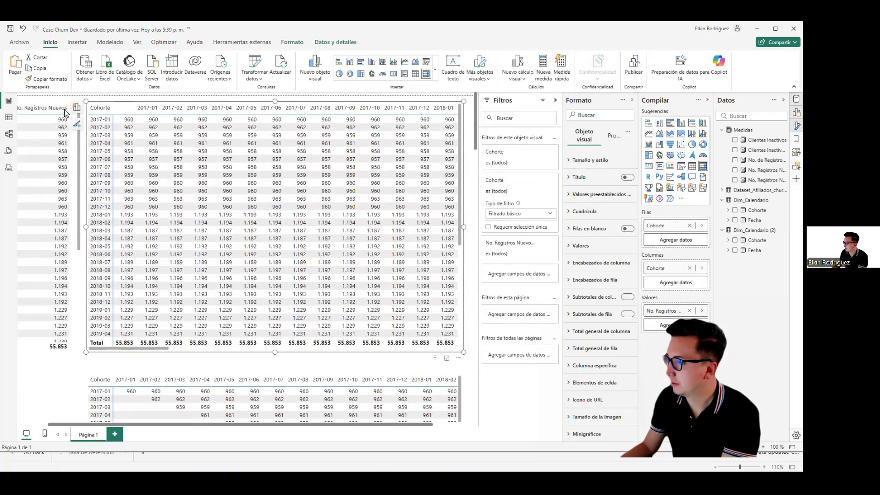
key(Delete)
click(72, 112)
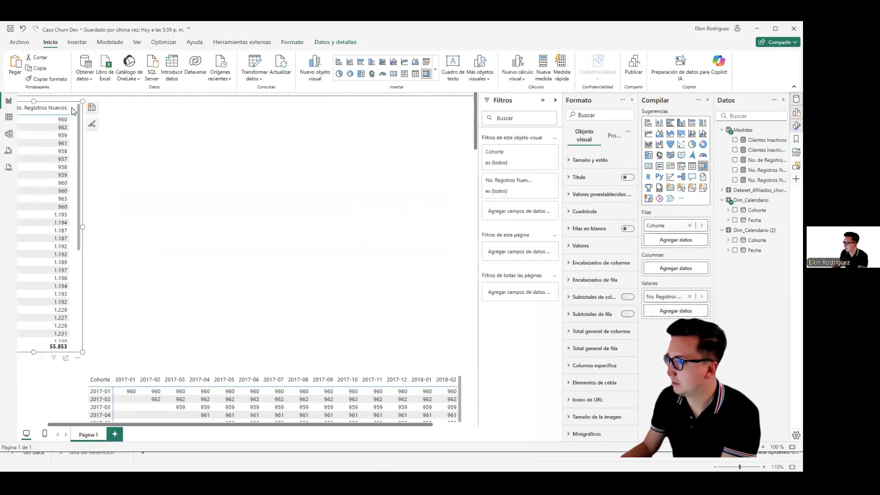
key(Delete)
Step: Move the remaining new-records cohort matrix to the top of the page and enlarge it to nearly the full page width
scroll(69, 266, down, 1)
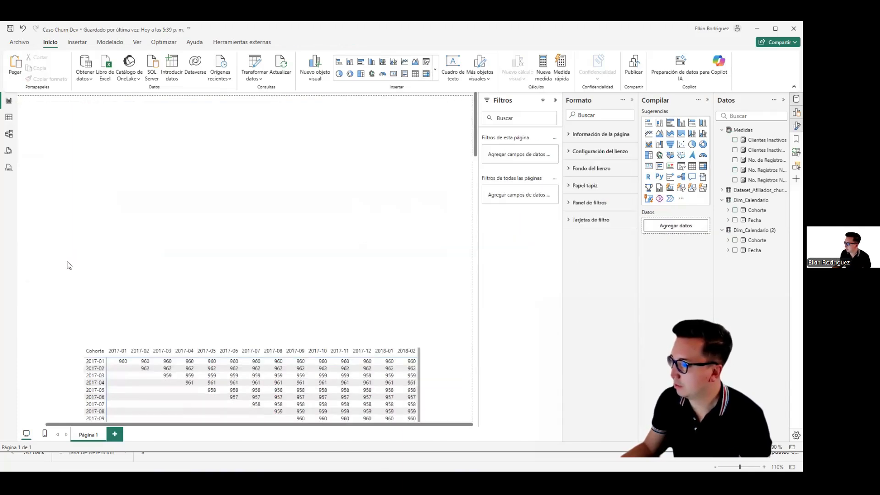
click(420, 378)
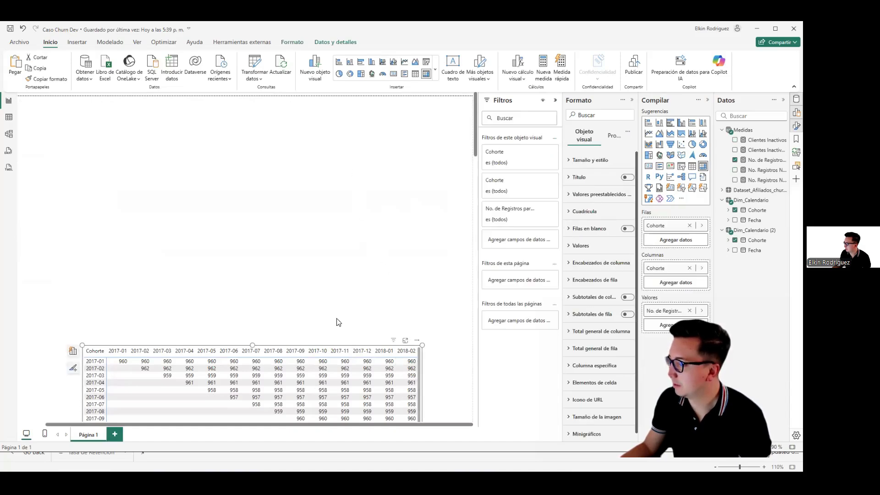
drag(317, 350, 255, 115)
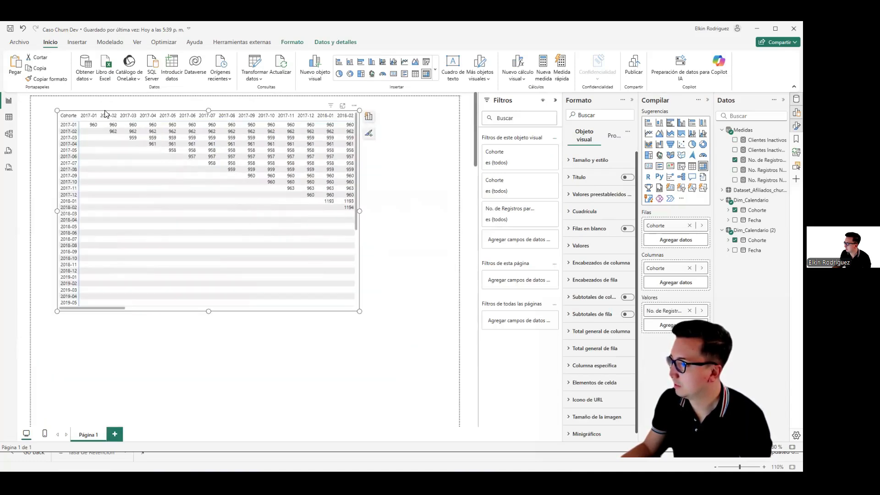
drag(105, 113, 91, 113)
drag(345, 310, 444, 354)
Step: Turn on the new-records matrix's title and set its text to Clientes Nuevos
click(626, 178)
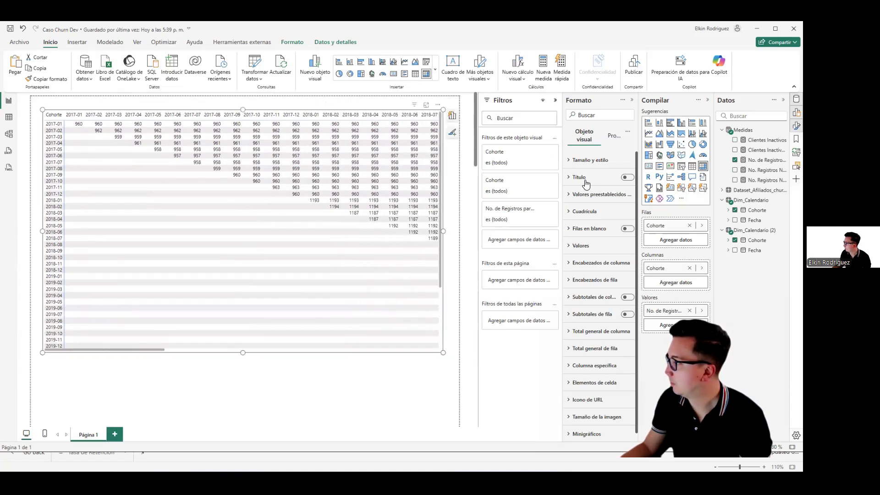
click(590, 218)
text(cLIENTE)
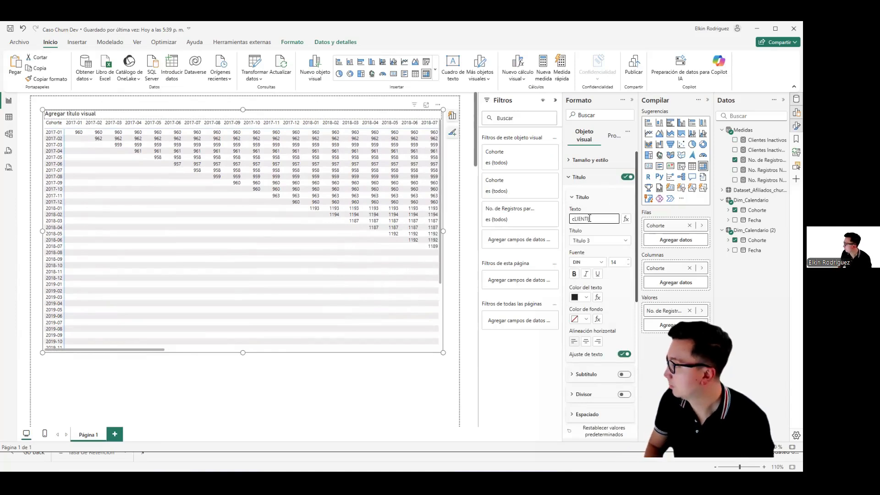
text(lientes Nuevos)
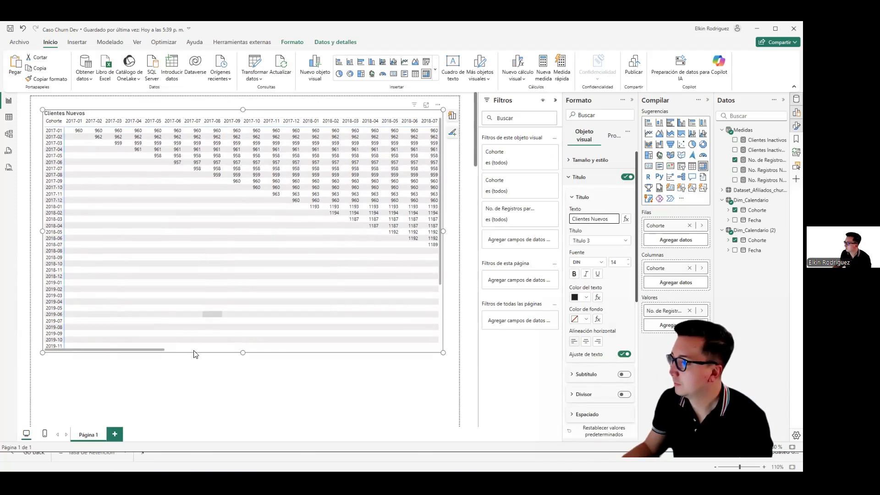
Step: Move the cumulative inactive-clients matrix directly below the Clientes Nuevos matrix and enlarge it to the same near-full page width
click(208, 378)
scroll(188, 367, down, 10)
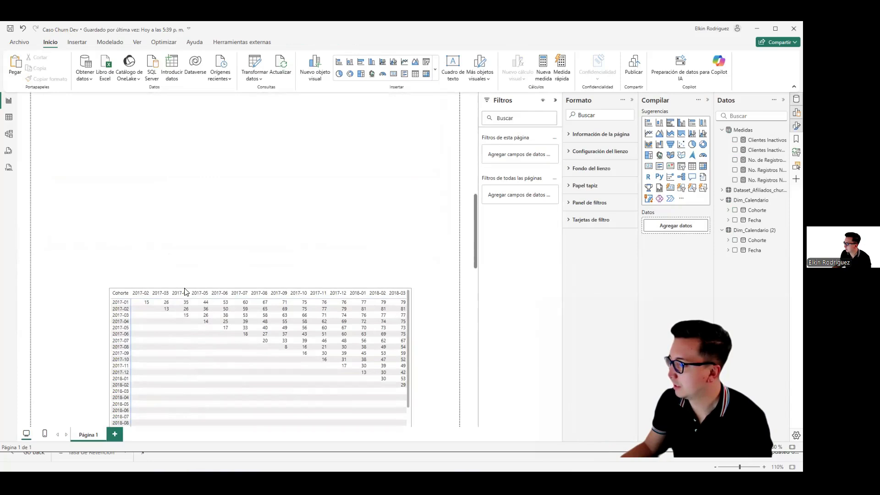
drag(186, 292, 136, 148)
scroll(128, 211, up, 5)
drag(114, 295, 110, 127)
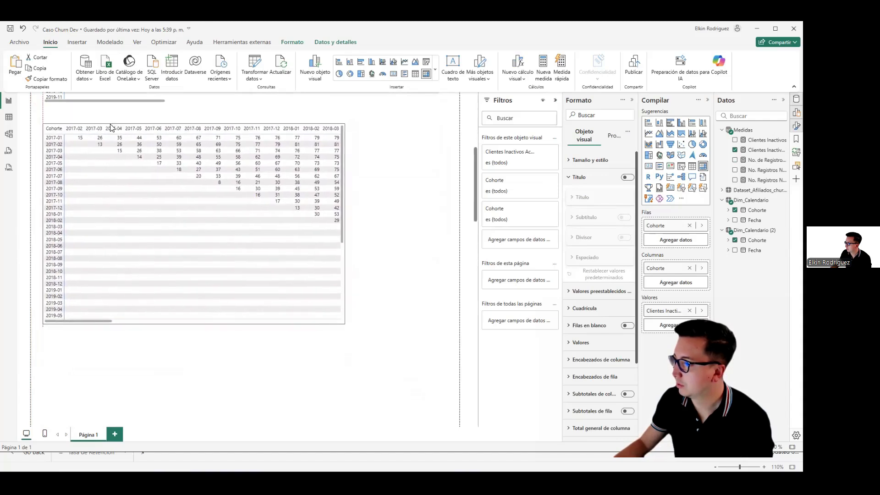
drag(345, 322, 446, 354)
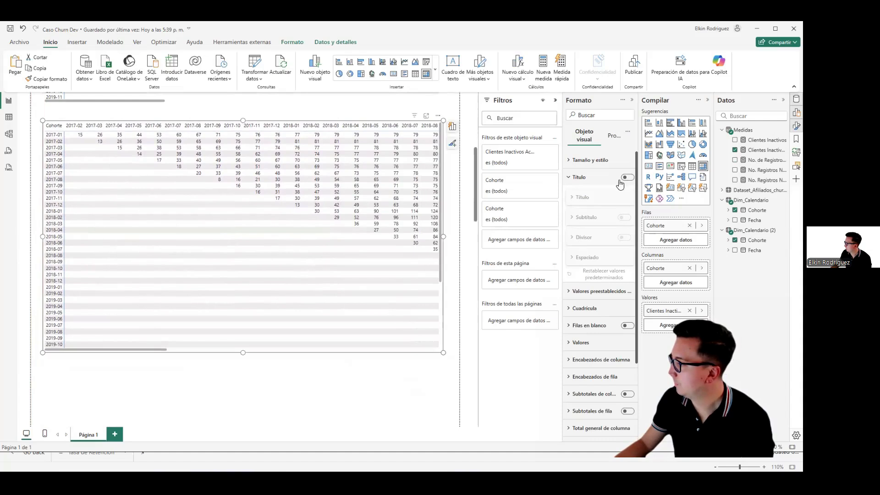
Step: Turn on the cumulative inactive-clients matrix's title and set its text to Clientes Inactivos
click(625, 178)
click(580, 177)
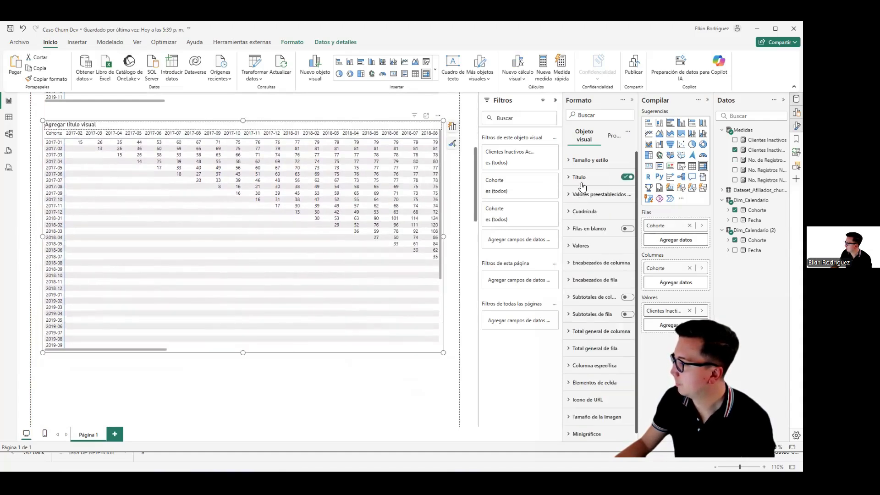
click(582, 183)
click(585, 219)
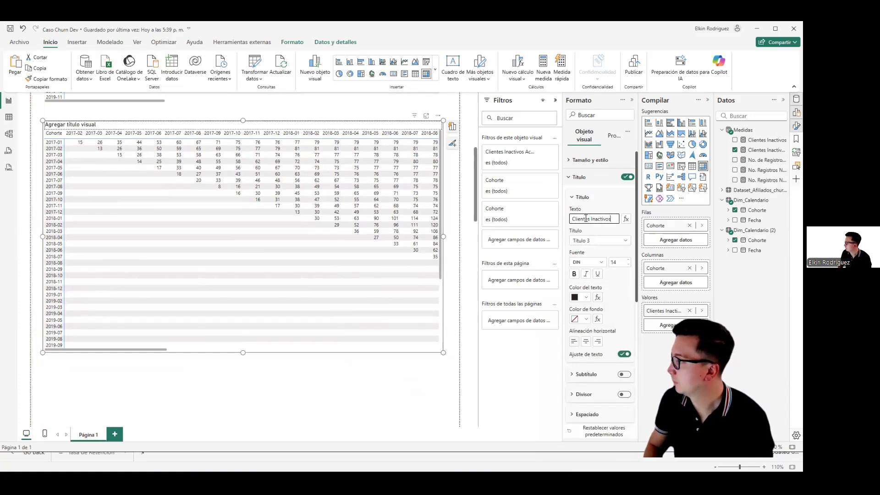
click(263, 409)
Step: Review both cohort matrices and shift the Clientes Inactivos matrix up slightly, closer to the Clientes Nuevos matrix
scroll(63, 286, up, 1)
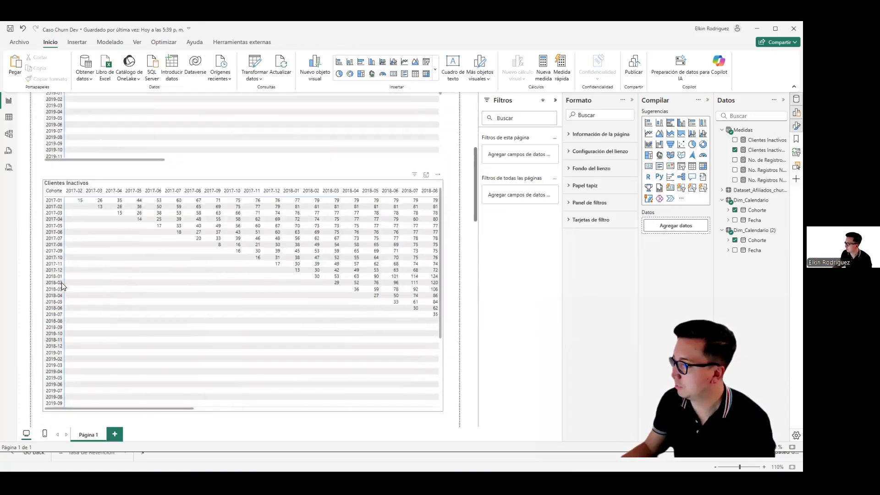
scroll(64, 287, up, 1)
scroll(31, 263, up, 2)
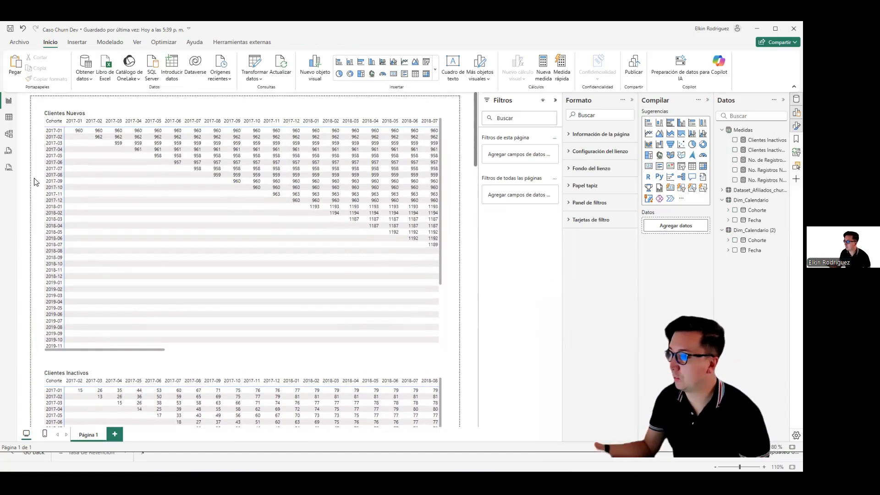
scroll(36, 209, down, 2)
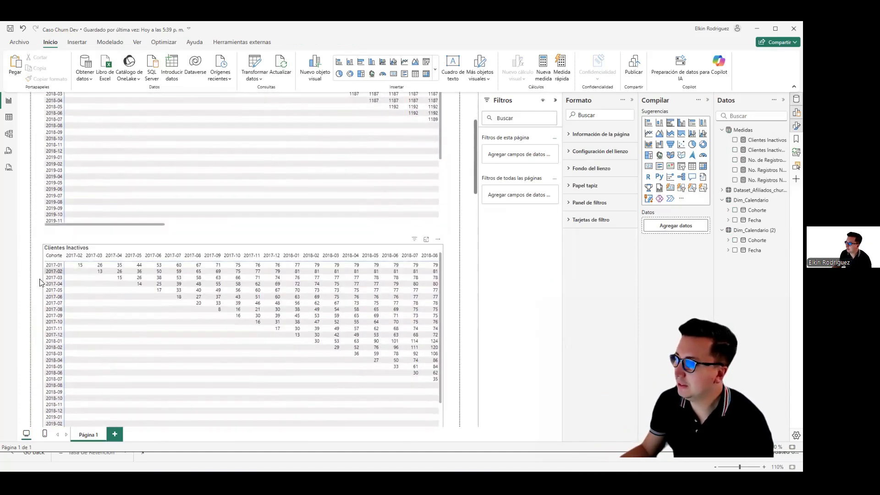
scroll(33, 299, up, 2)
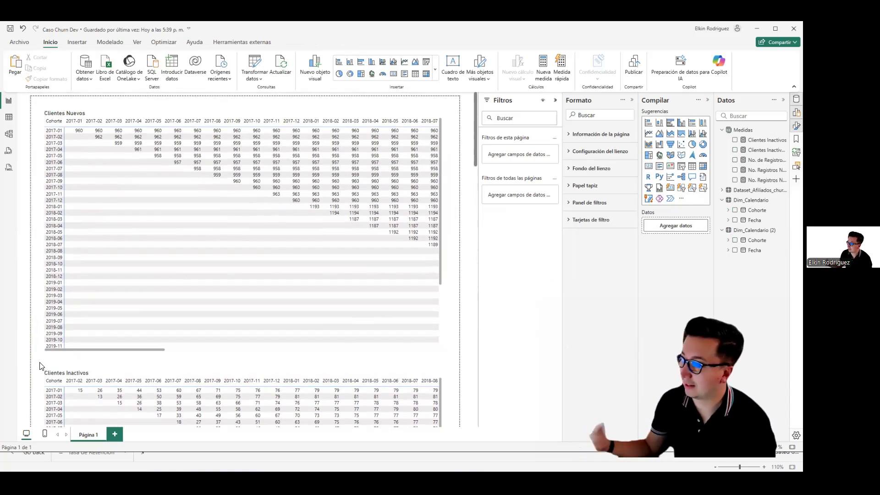
scroll(40, 366, down, 3)
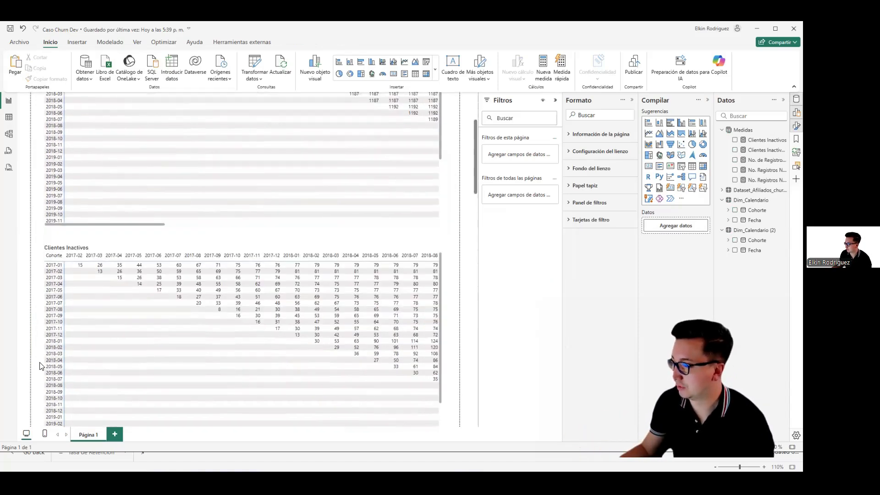
click(90, 249)
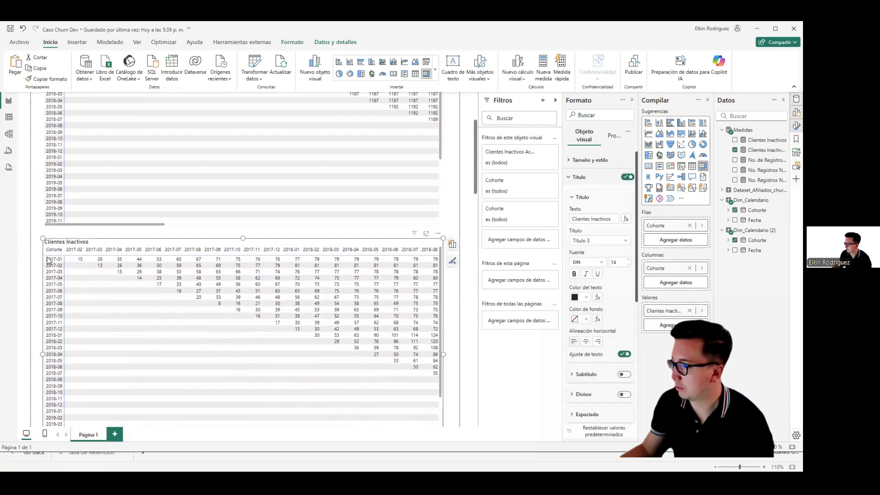
click(467, 229)
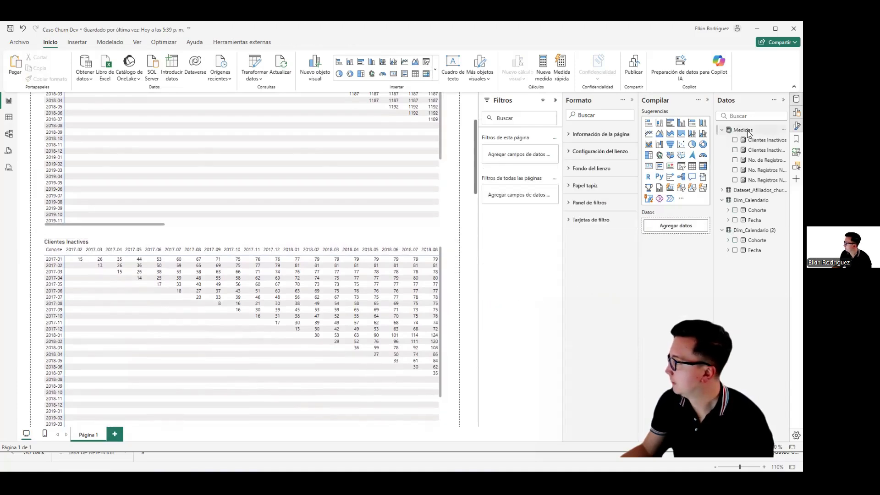
Step: Create a new measure in the Medidas table and name it Clientes Churneados
right_click(748, 132)
click(704, 150)
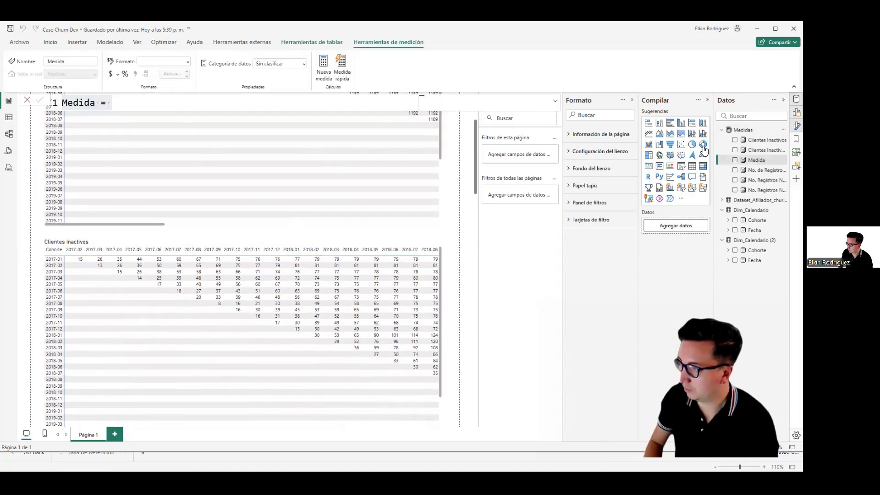
text(Clientes Ch)
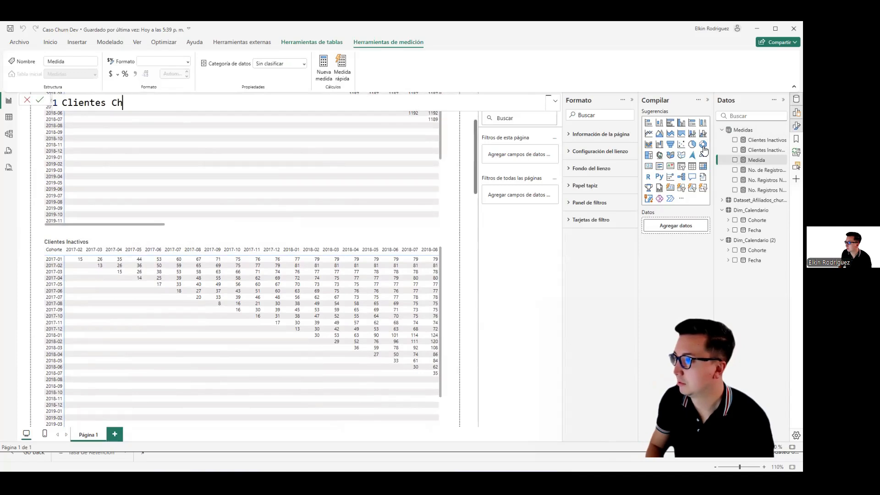
text(=)
key(shift+Return)
Step: Begin the Clientes Churneados formula with DIVIDE, using [Clientes Inactivos Acumulado] as the numerator
text(DIVIDE([)
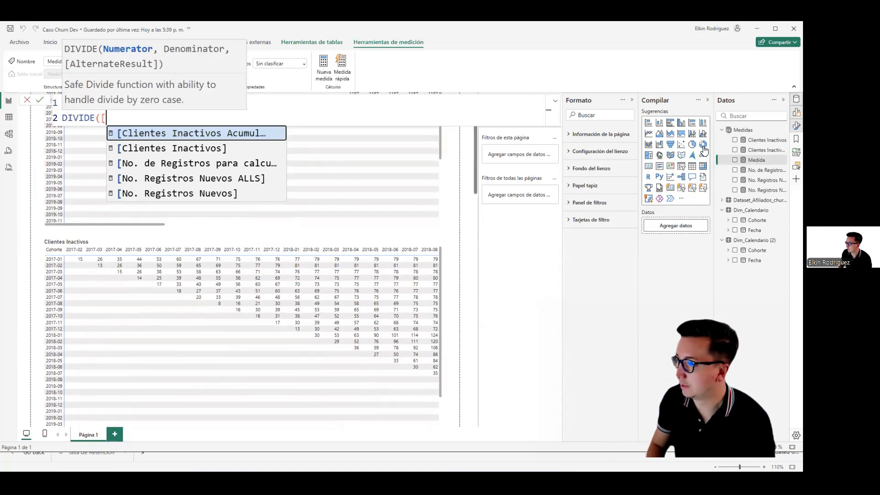
key(Down)
key(Down)
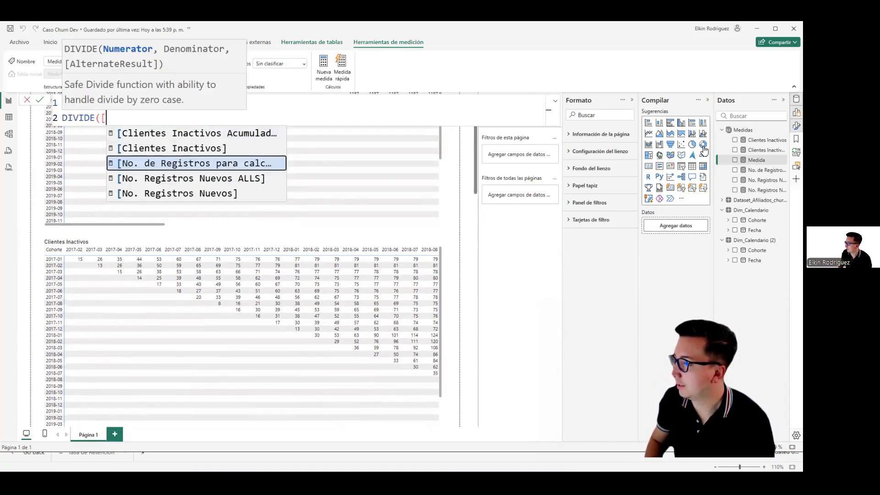
key(Up)
key(Up)
key(Tab)
Step: Complete the formula with [No. Registros Nuevos ALLS] as the denominator and 0 as the alternate result, and commit the measure
text(, [)
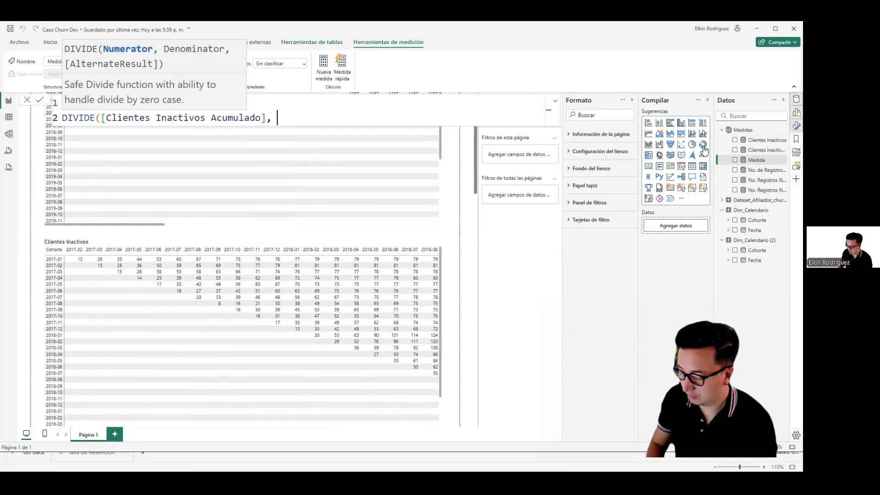
key(Down)
key(Down)
key(Down)
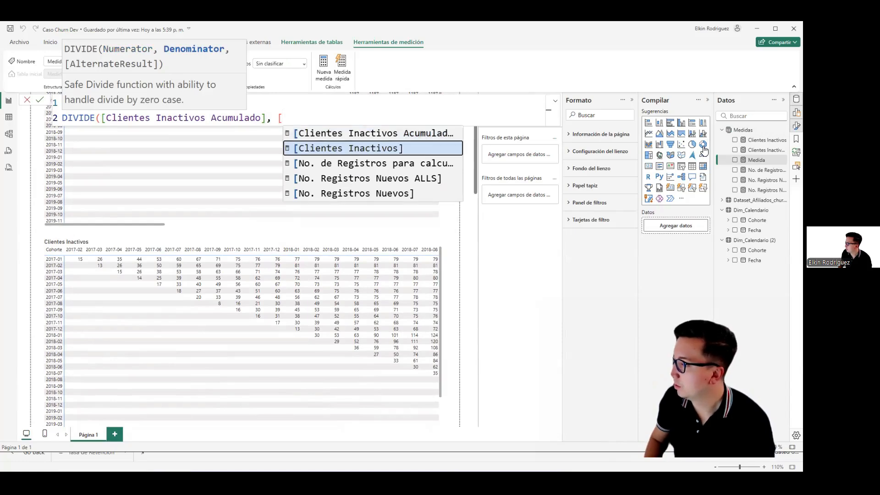
key(Tab)
text(, 0))
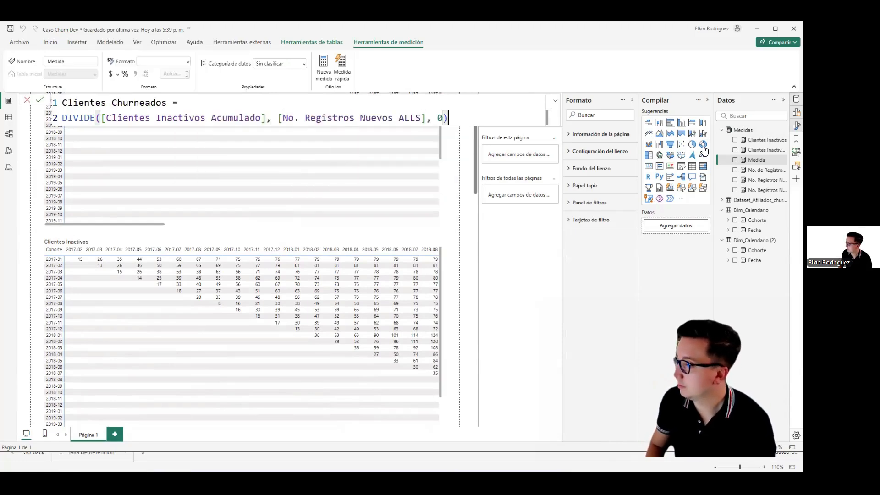
key(Return)
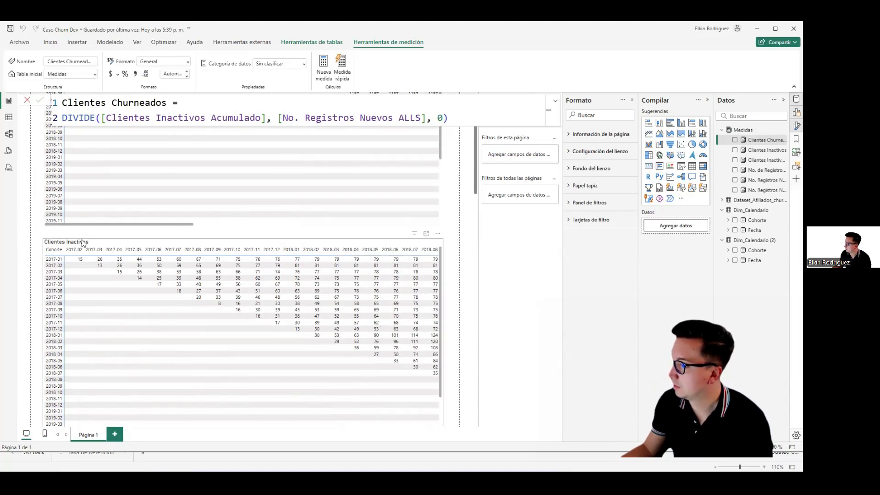
Step: Duplicate the Clientes Inactivos matrix and place the copy directly below the original
click(43, 259)
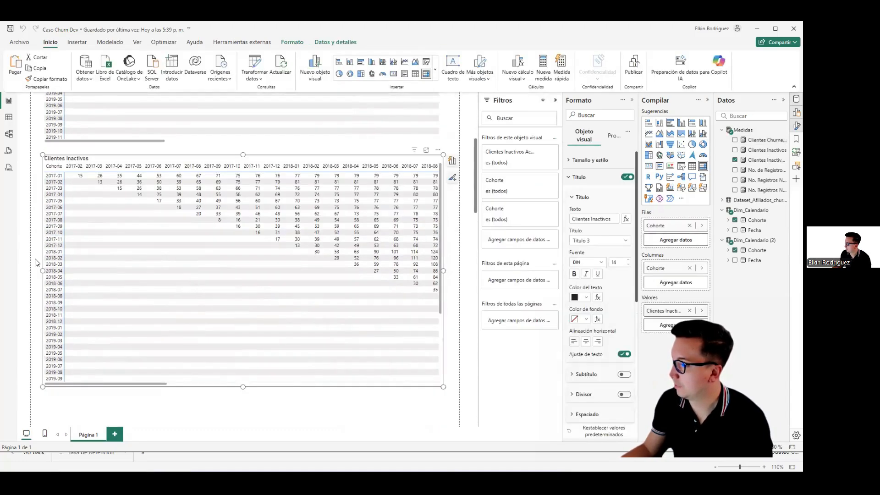
key(ctrl+v)
drag(66, 215, 66, 400)
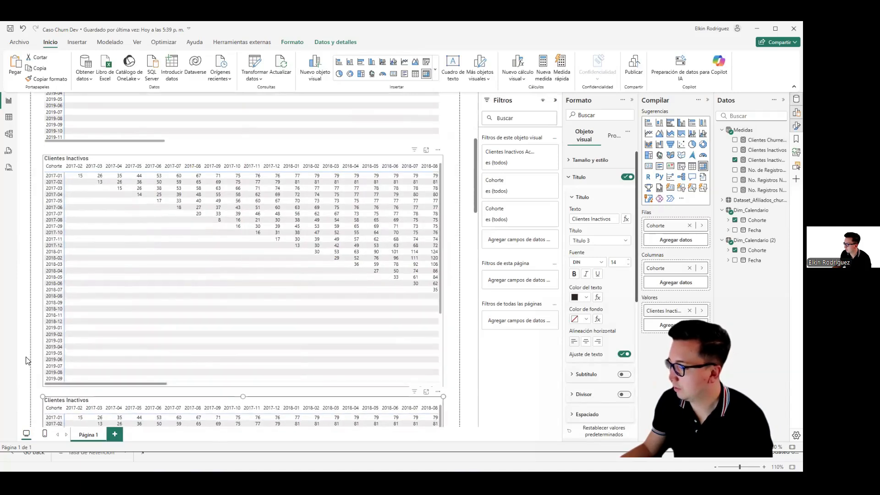
scroll(35, 358, down, 3)
scroll(34, 358, down, 3)
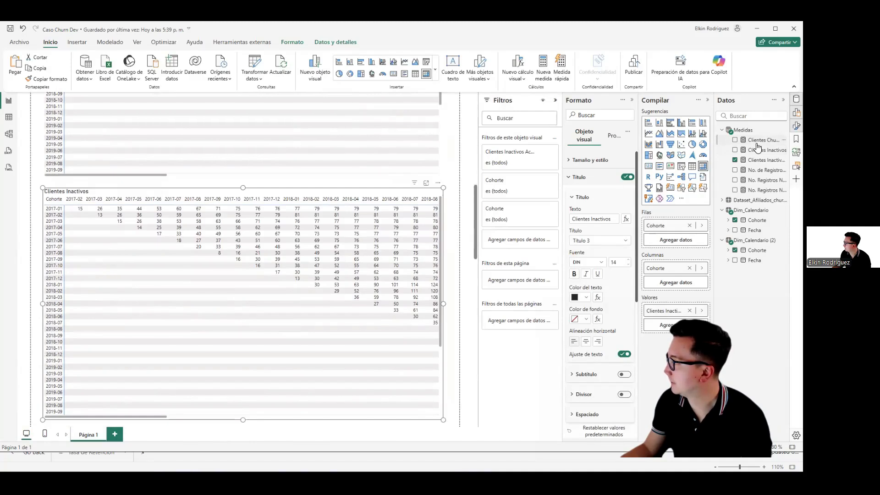
Step: Format Clientes Churneados as a percentage with one decimal and make it the copied matrix's only value, replacing the cumulative inactive-clients measure
click(127, 73)
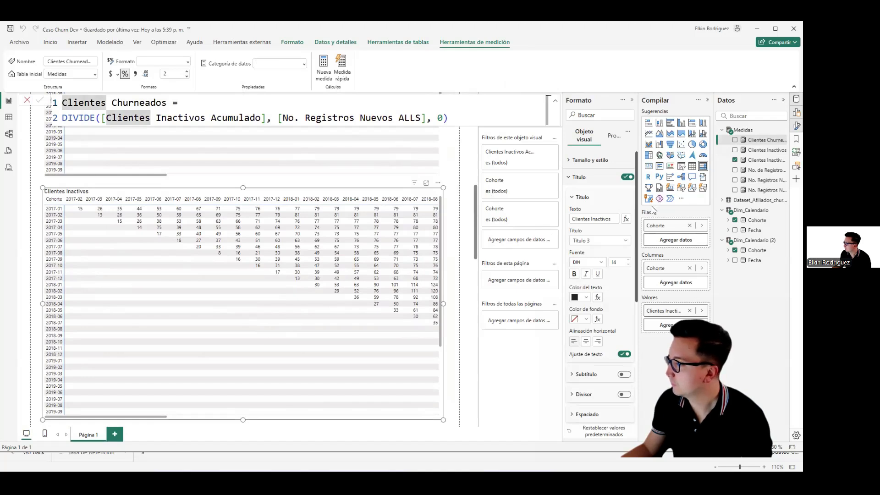
drag(756, 145, 683, 301)
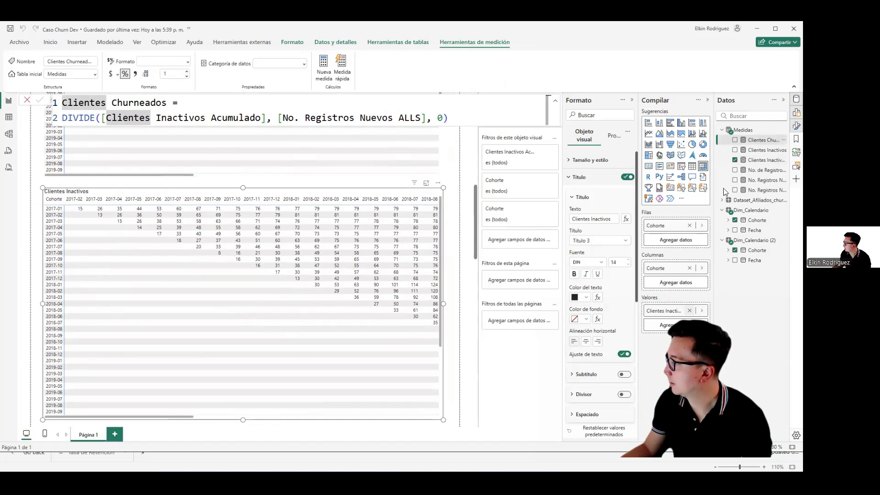
drag(725, 191, 754, 148)
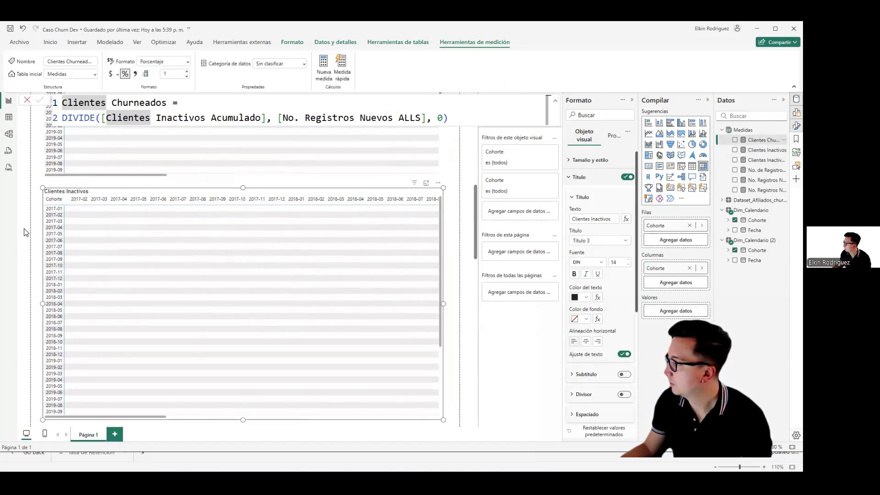
drag(758, 139, 691, 315)
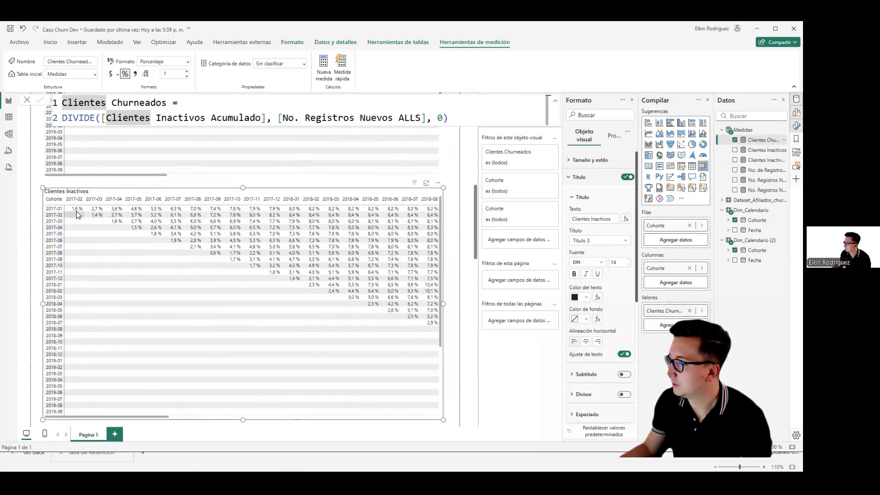
Step: Hide the Datos, Compilar and Formato panes to give the report canvas more room
click(795, 100)
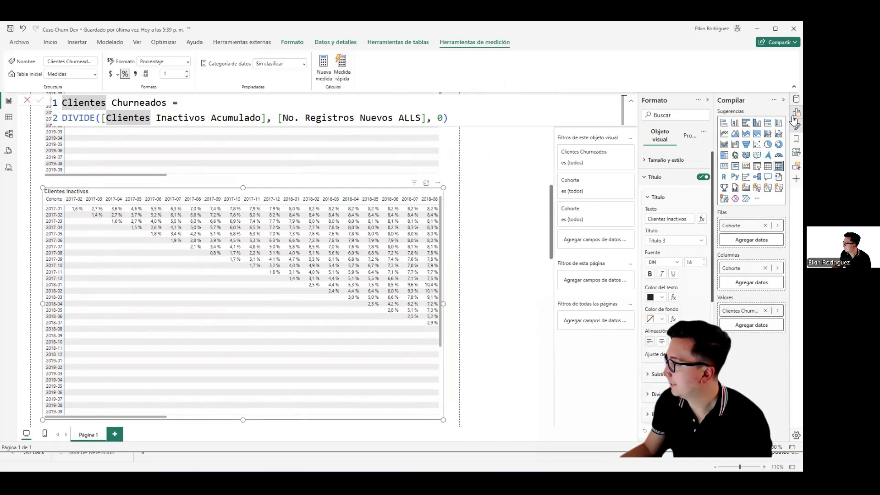
click(796, 113)
click(795, 125)
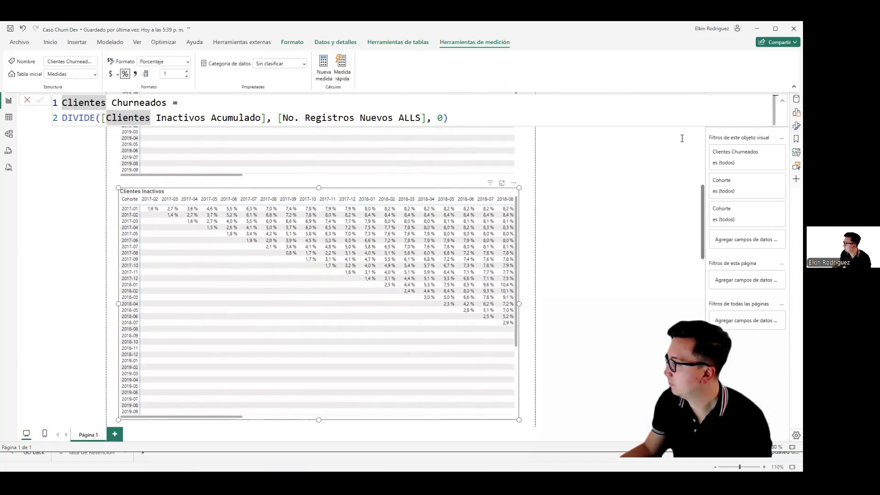
click(795, 101)
click(795, 102)
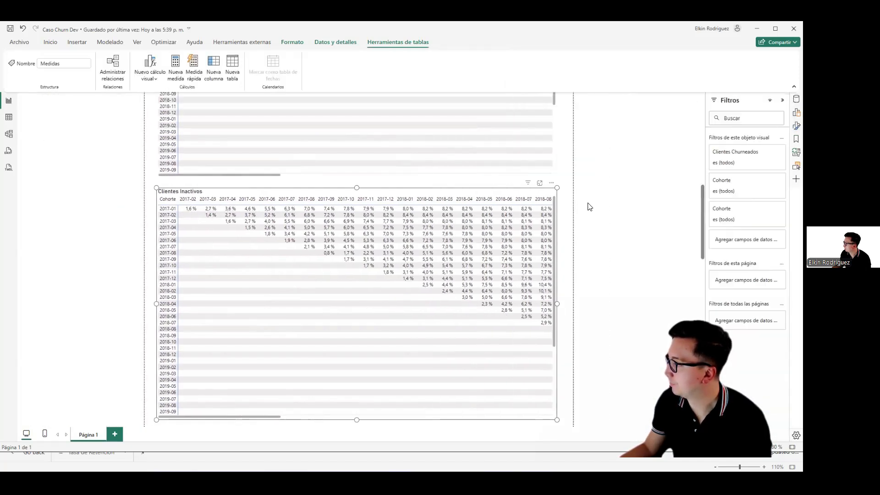
Step: Examine the churn percentages in the copied matrix from the 2017 cohorts through the 2020-12 cohort and across to the last months
scroll(641, 208, up, 2)
scroll(637, 224, down, 7)
scroll(642, 228, up, 3)
scroll(683, 237, down, 4)
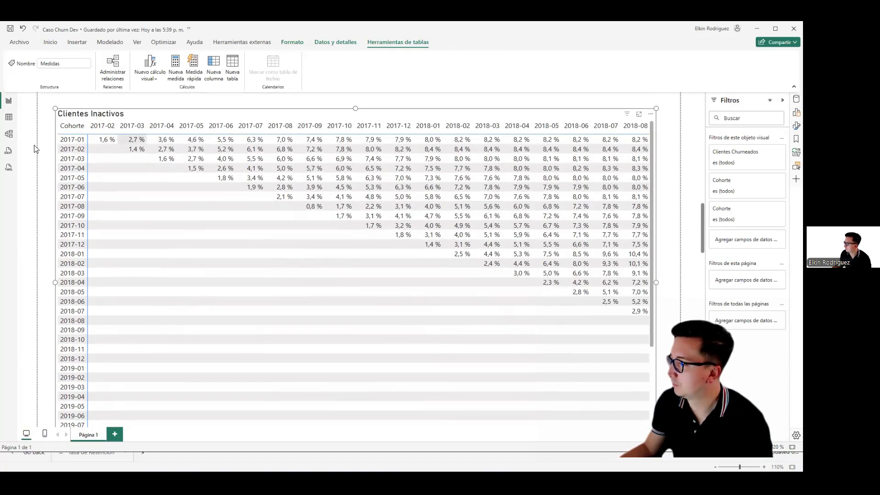
scroll(41, 158, down, 2)
scroll(41, 158, up, 2)
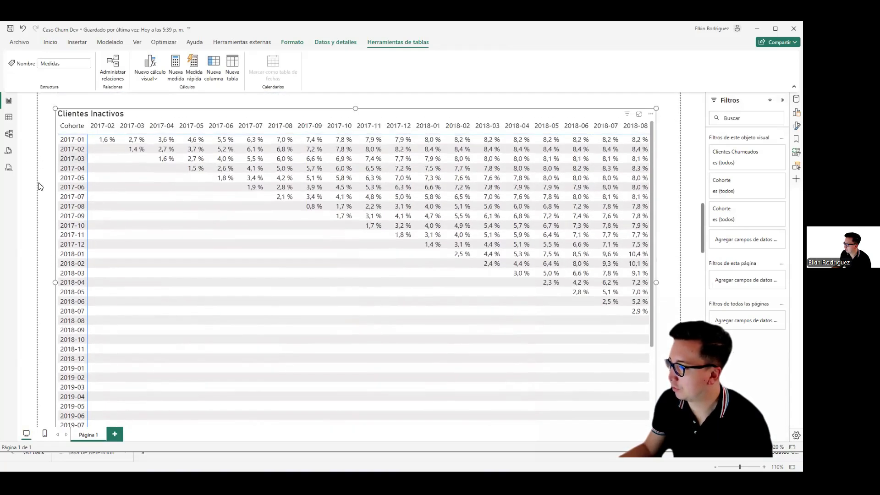
scroll(60, 257, down, 2)
drag(211, 418, 646, 416)
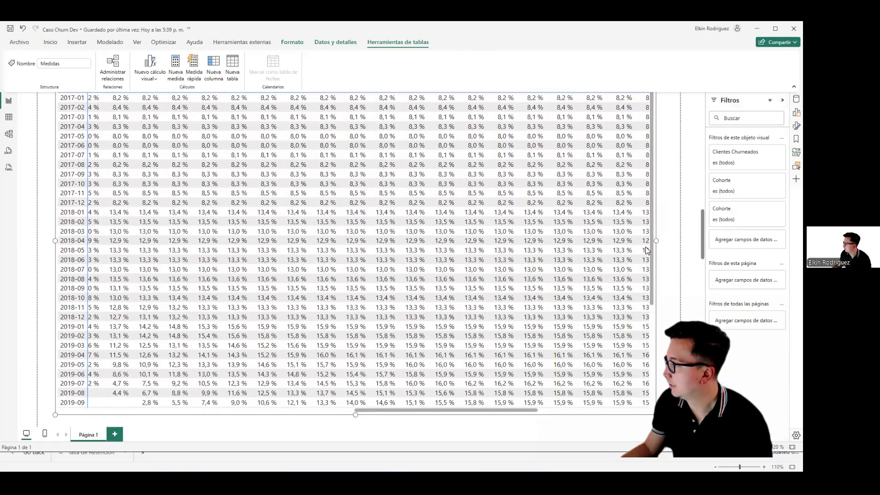
scroll(646, 185, down, 5)
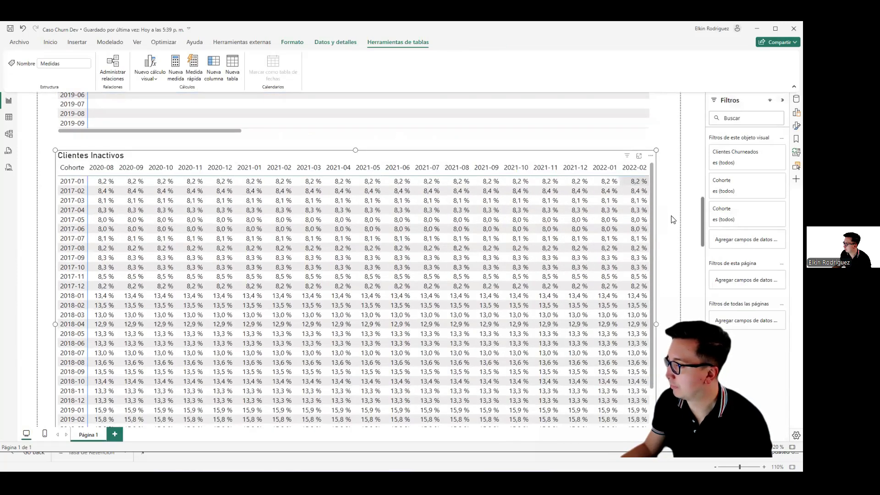
scroll(600, 225, down, 5)
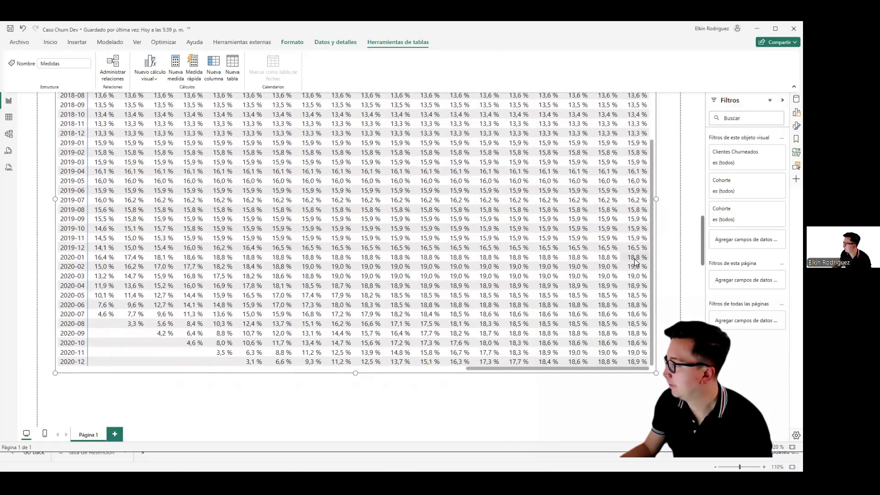
Step: Review the churn percentages from the earliest months, comparing them with the Clientes Nuevos and Clientes Inactivos matrices above
scroll(647, 255, down, 3)
scroll(632, 259, up, 5)
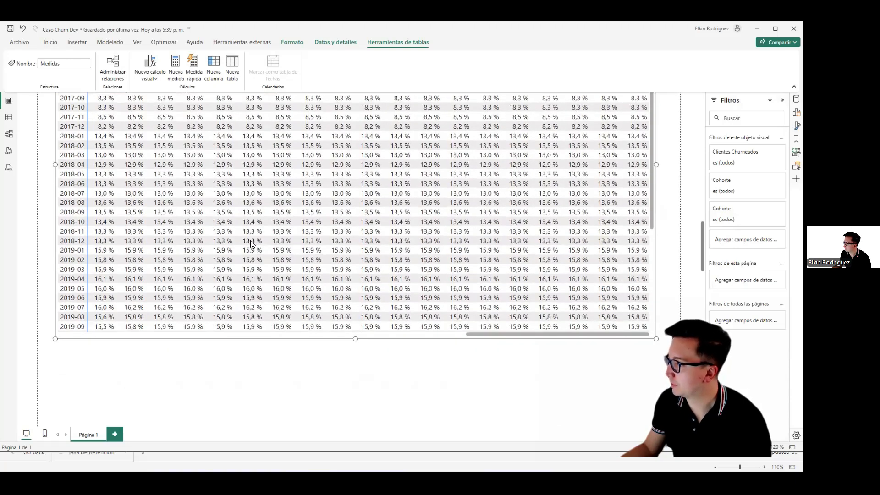
scroll(45, 238, up, 3)
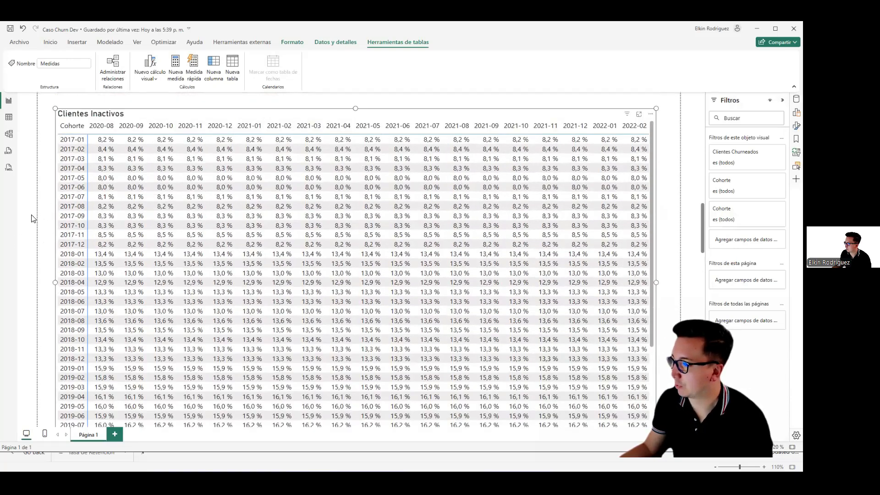
scroll(37, 229, up, 3)
scroll(41, 236, down, 5)
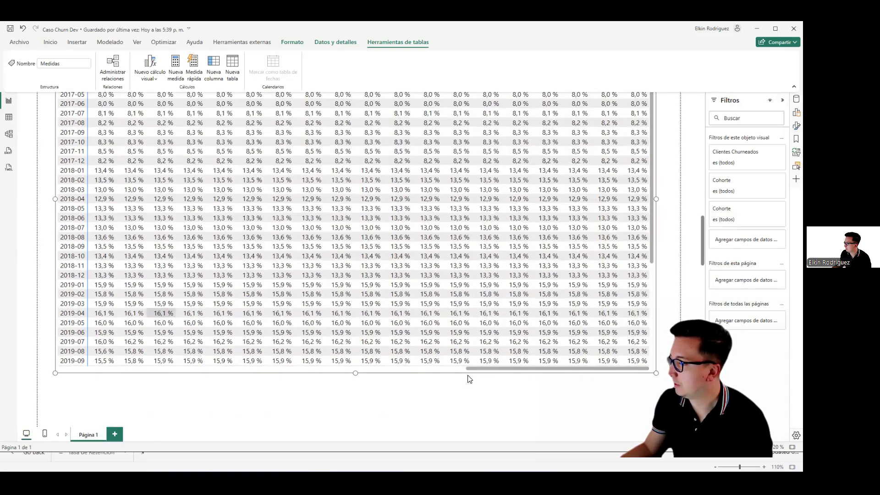
drag(471, 370, 32, 362)
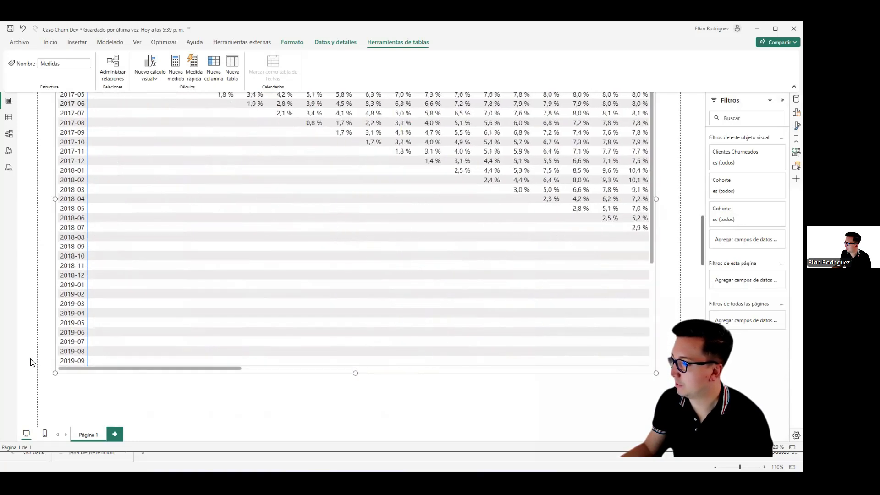
scroll(51, 275, down, 5)
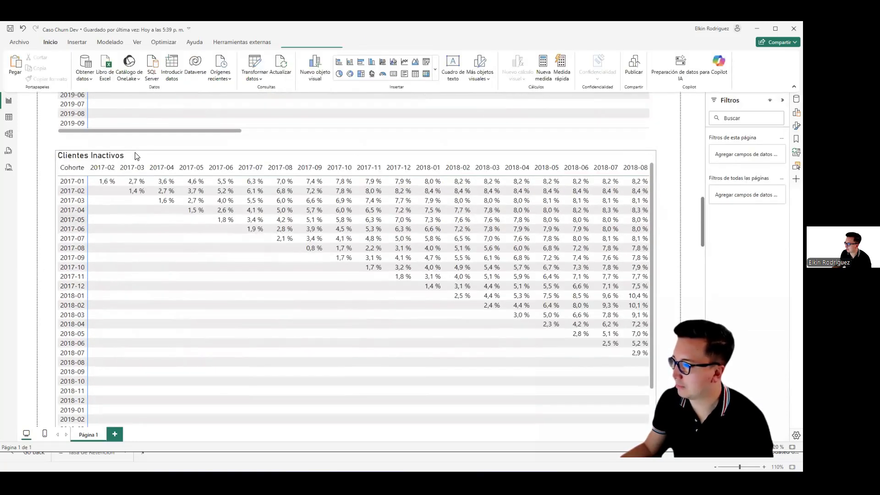
click(137, 155)
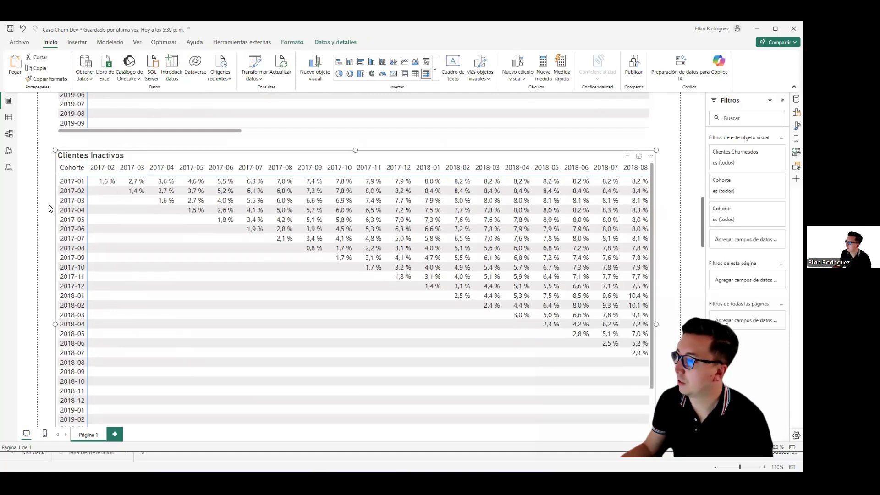
scroll(41, 210, up, 6)
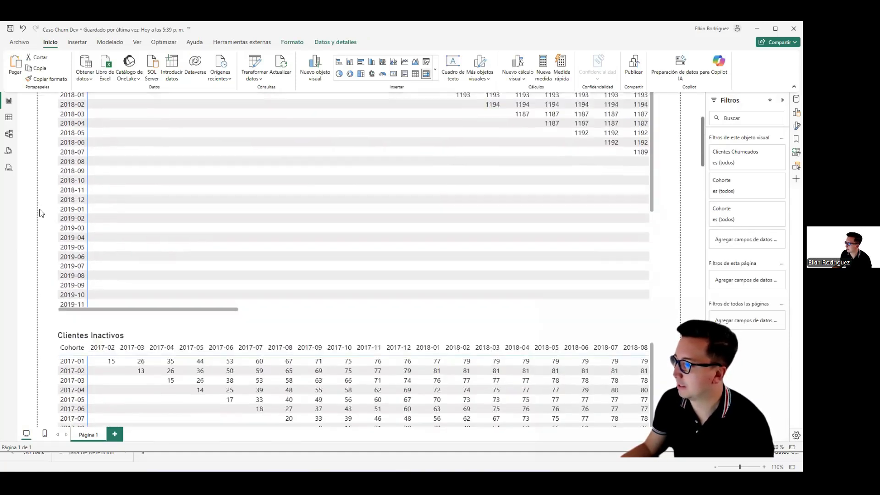
scroll(132, 143, up, 1)
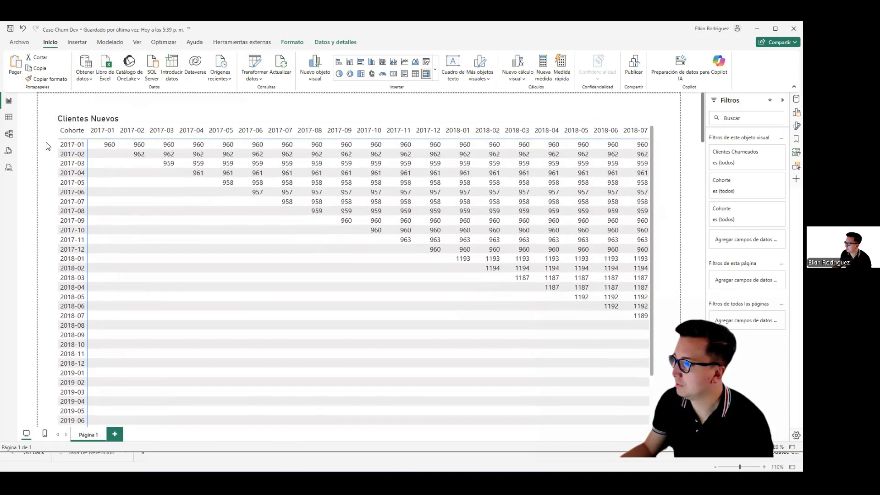
scroll(46, 144, down, 8)
scroll(142, 152, up, 8)
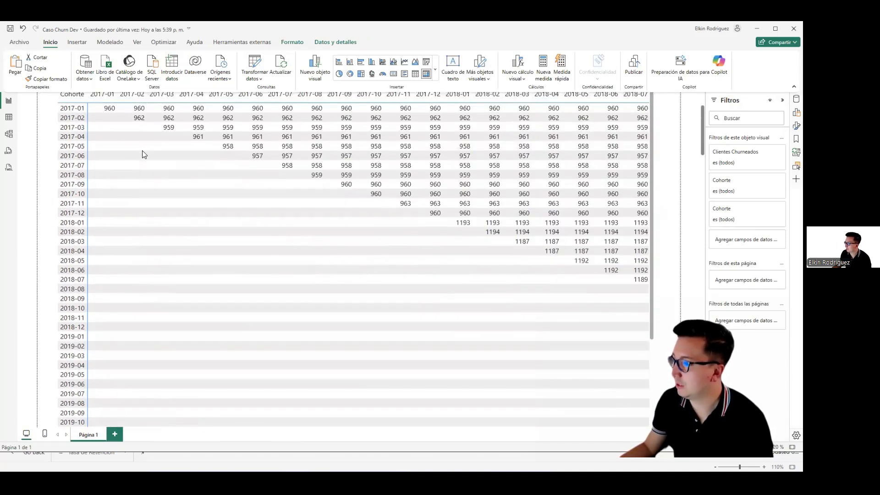
scroll(676, 177, down, 15)
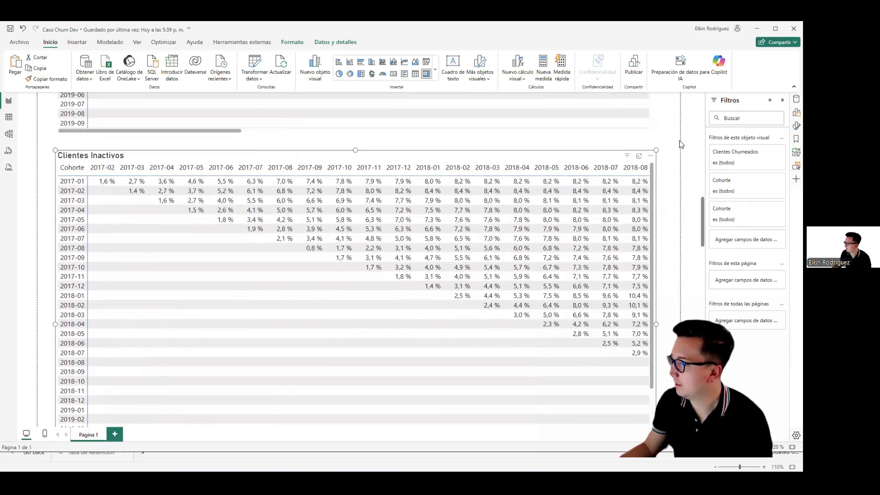
Step: Change the title of the churn percentage matrix to "Churn por Cohort"
click(796, 127)
click(732, 177)
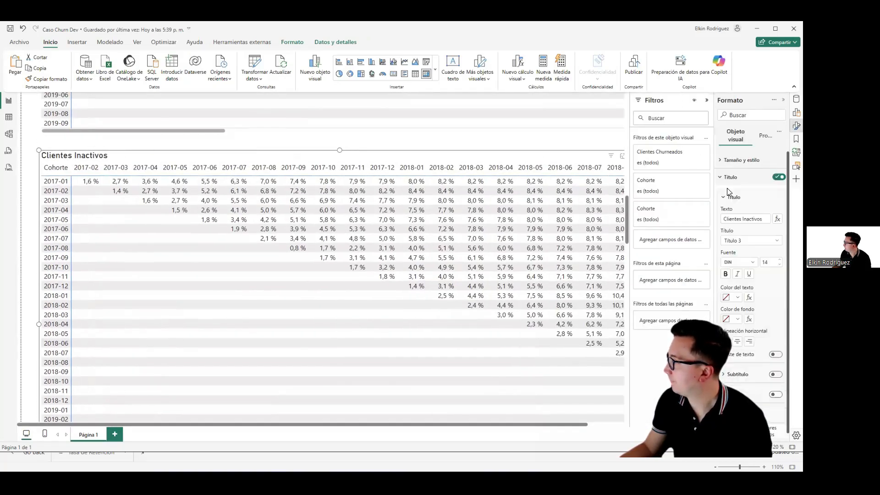
triple_click(733, 218)
text(&)
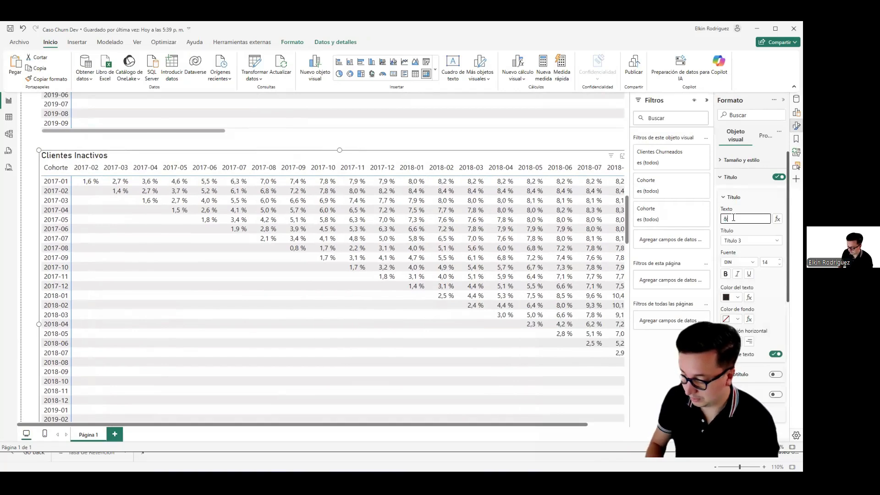
text(HU)
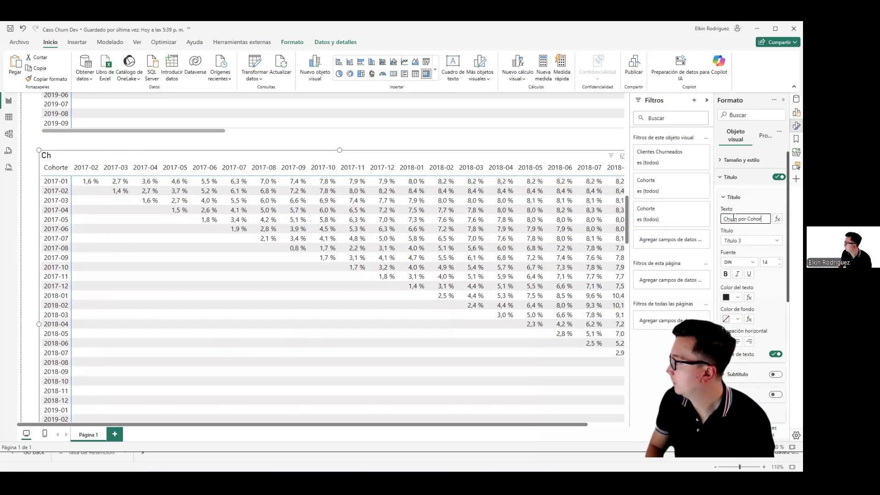
click(37, 172)
Step: Duplicate the Churn por Cohort matrix and place the copy directly below the original, aligned with its left edge
click(66, 158)
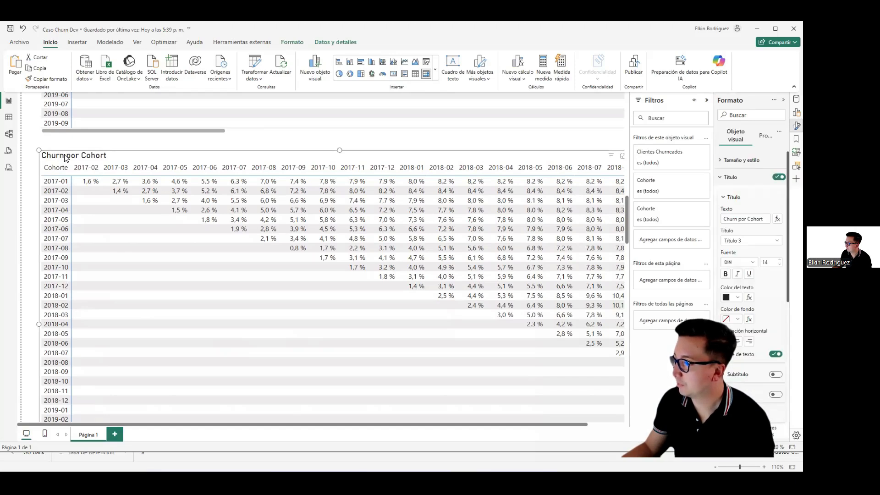
drag(66, 157, 71, 100)
drag(75, 133, 60, 396)
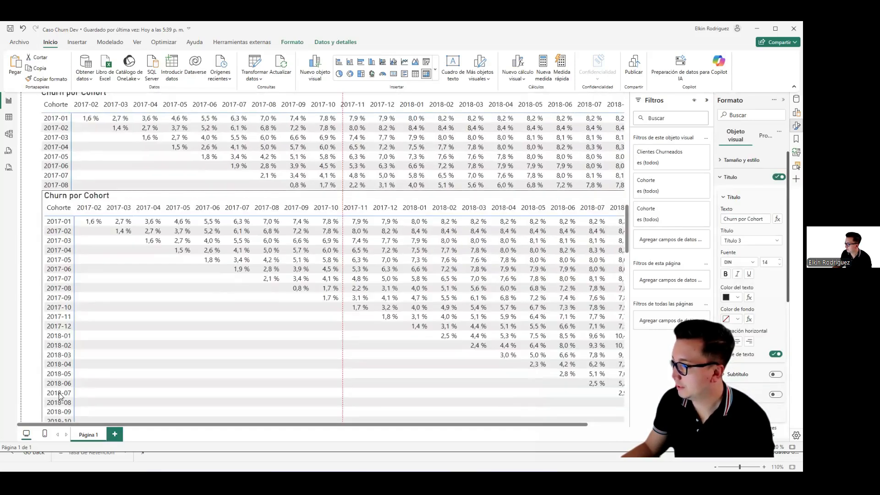
scroll(45, 320, down, 6)
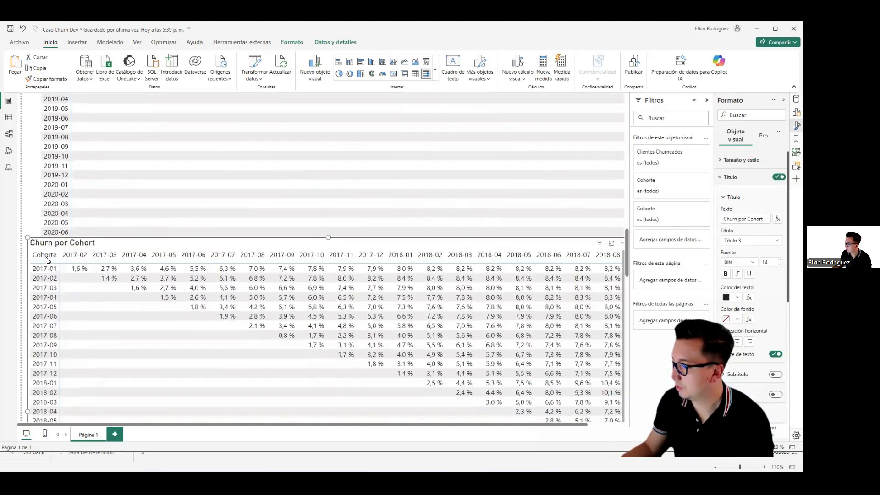
mouse_move(58, 287)
mouse_down()
mouse_move(59, 306)
mouse_move(61, 280)
mouse_up()
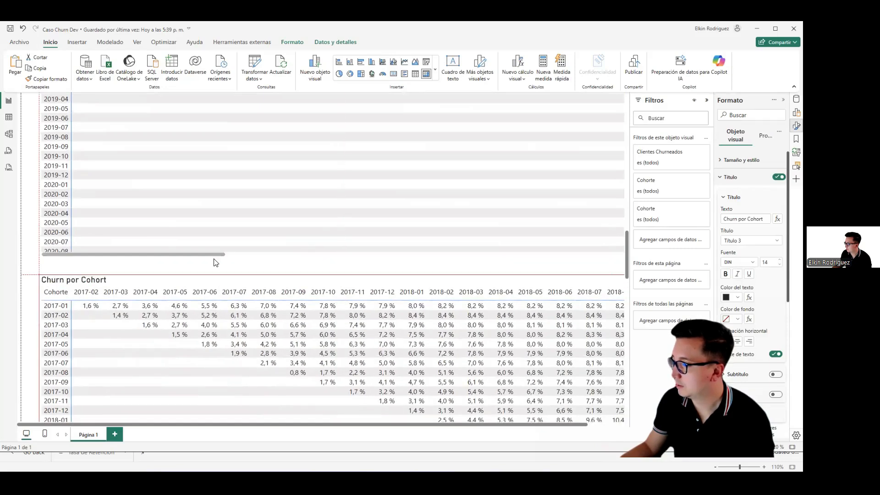
Step: Set the title of the copied matrix to "Retención por Cohorte"
click(796, 99)
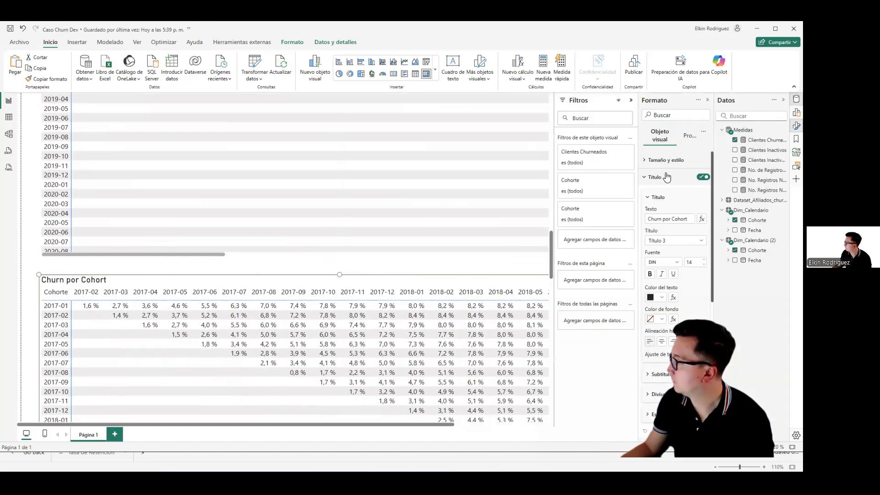
click(670, 219)
text(Re)
text(tención por)
text( Cohorte)
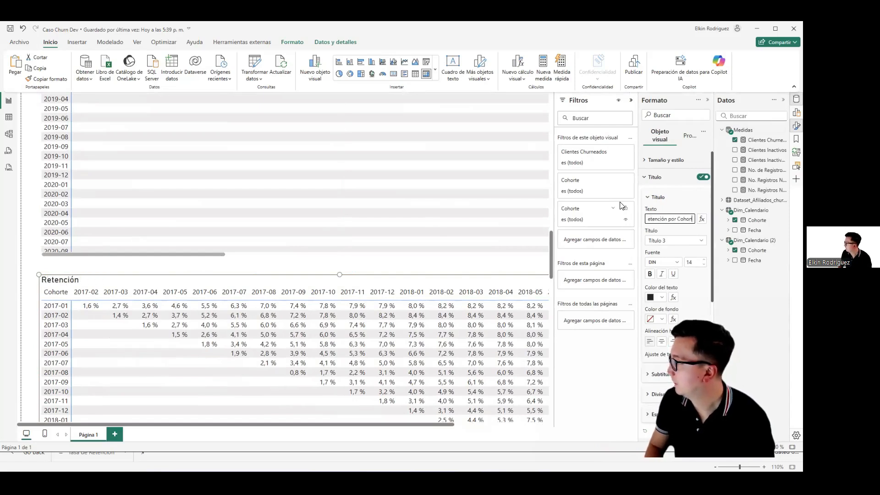
key(Return)
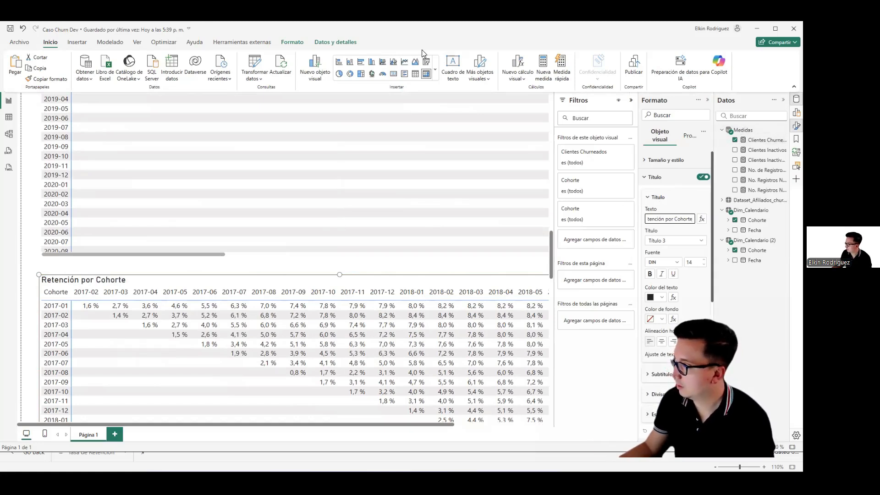
Step: Create a new measure named Retención por Cohorte in the Medidas table
right_click(738, 132)
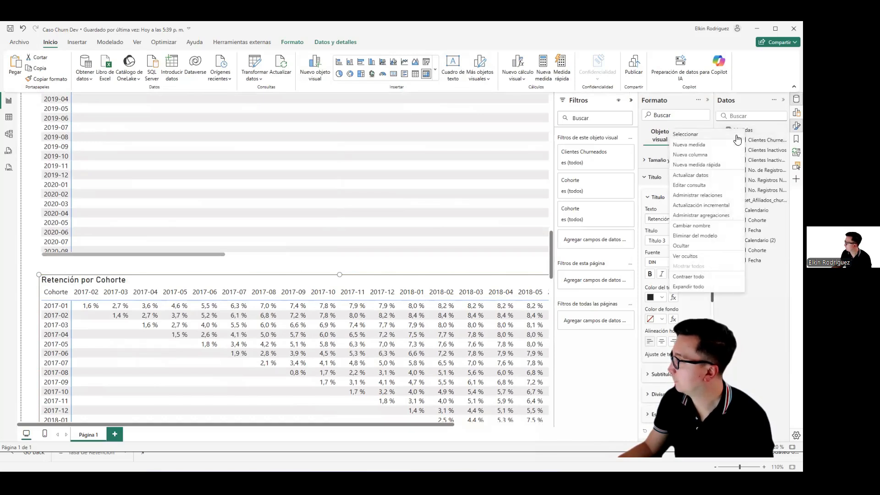
click(711, 147)
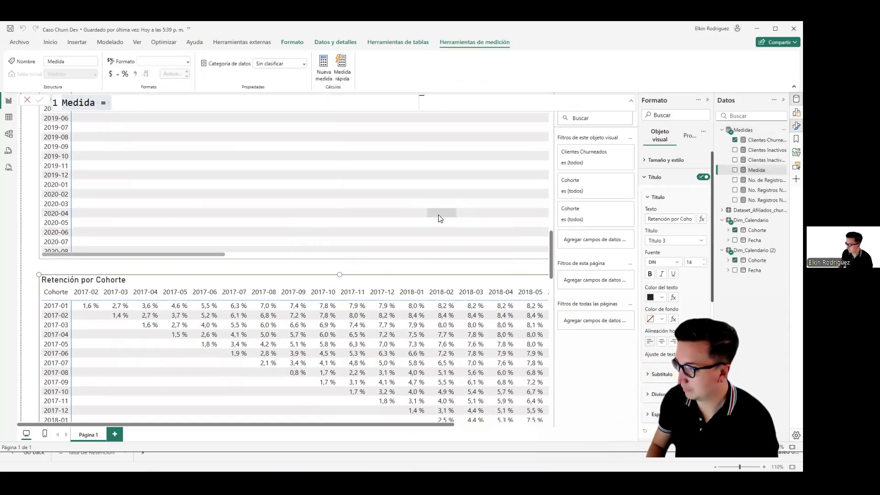
text(Reten)
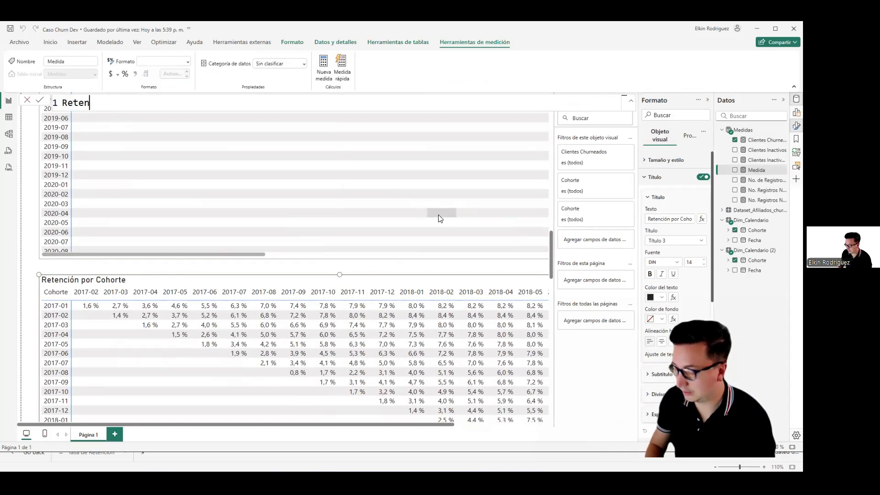
text(ción por Cohorte = VAR)
key(shift+Return)
Step: Define the variable remanente in the new measure as [No. Registros Nuevos ALLS] - [Clientes Inactivos]
text(VAR remanente = )
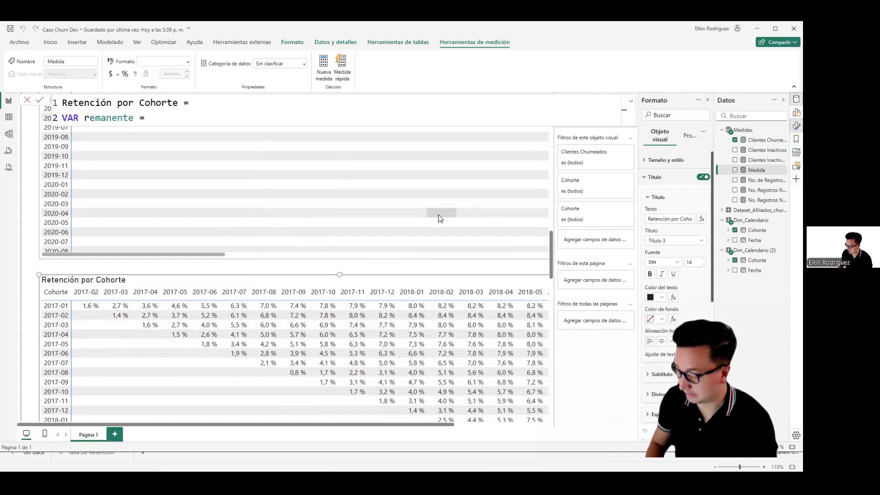
text([)
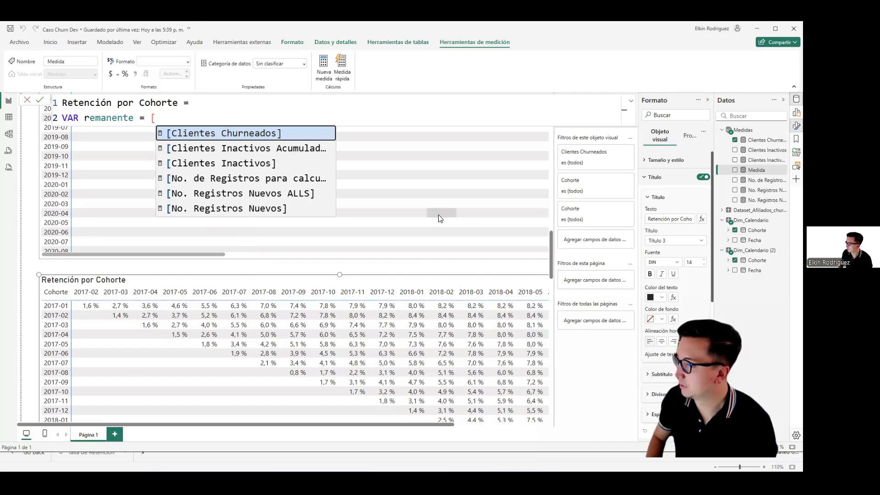
key(Down)
key(Down)
key(Down)
key(Down)
key(Tab)
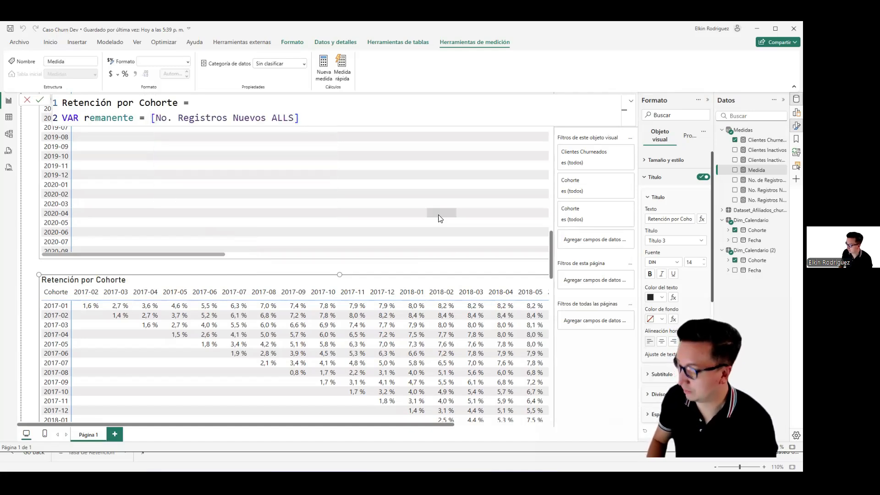
text(- [c)
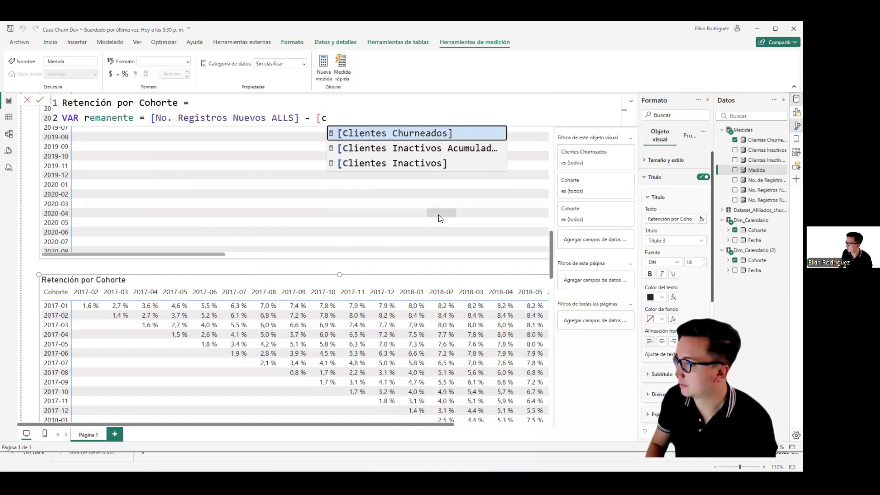
key(Down)
key(Down)
key(Tab)
Step: Return DIVIDE(remanente, [No. Registros Nuevos ALLS], 0) from the Retención por Cohorte measure and commit the formula
key(shift+Return)
key(shift+Return)
text(RETURN)
key(shift+Return)
text(divide([rem)
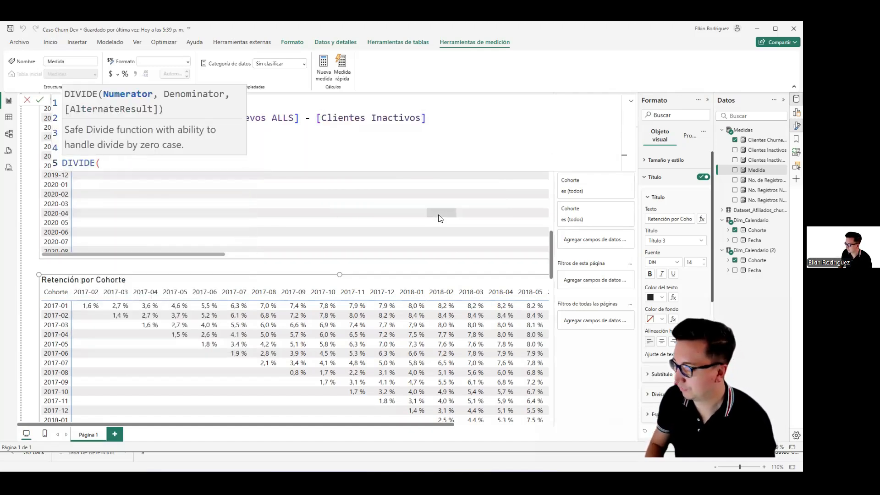
key(BackSpace)
key(BackSpace)
key(BackSpace)
key(BackSpace)
text(remanente,)
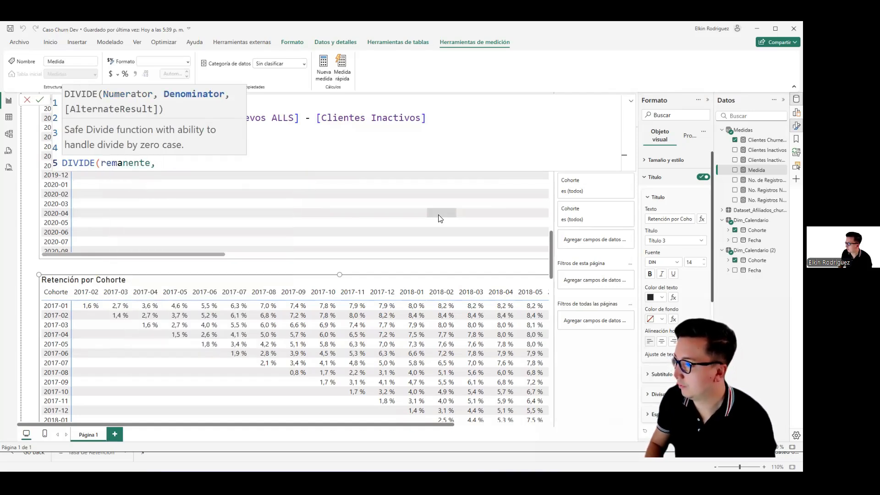
text( [)
key(Down)
key(Down)
key(Down)
key(Down)
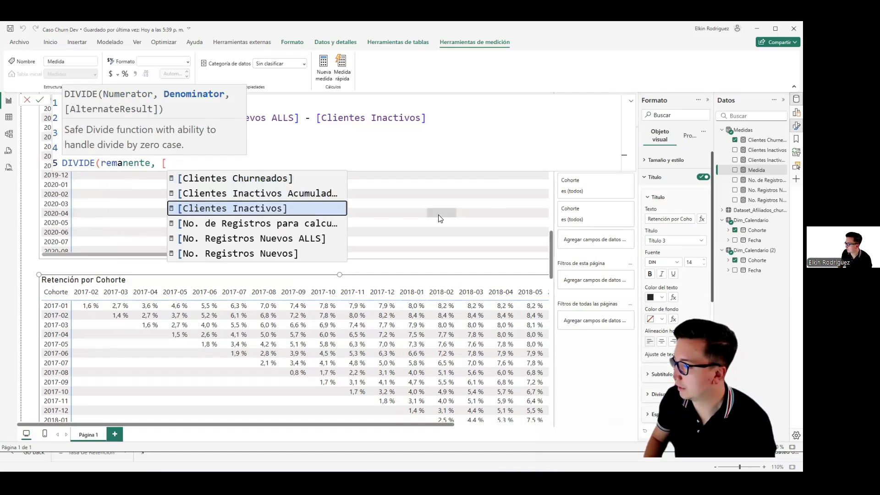
key(Tab)
text(, 0)
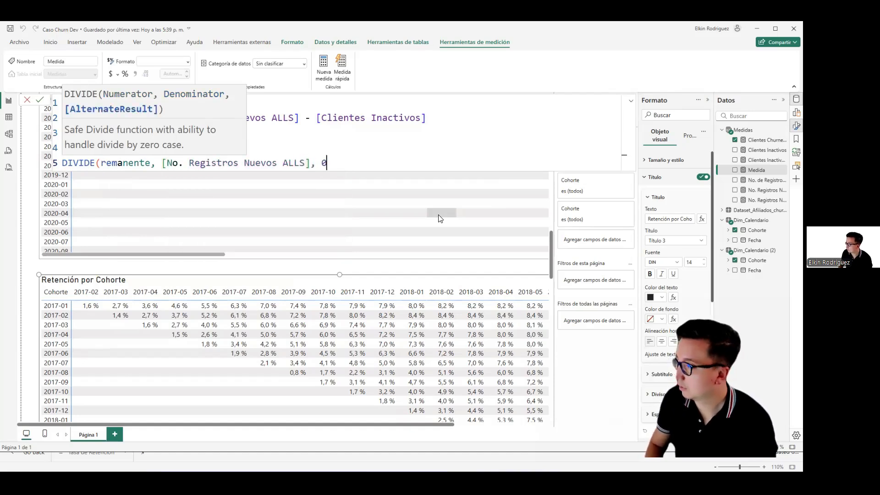
text())
key(Return)
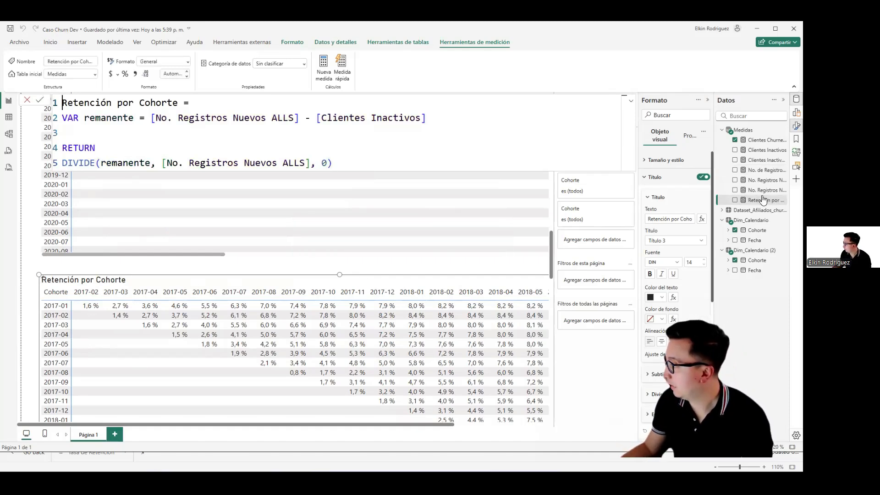
Step: Format the Retención por Cohorte measure as a percentage and use it as the only value in the Retención por Cohorte matrix
click(126, 75)
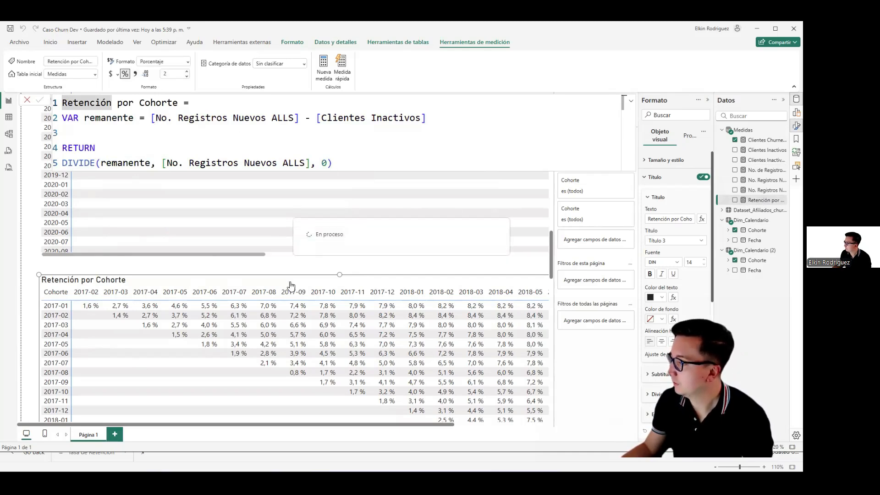
scroll(38, 294, down, 1)
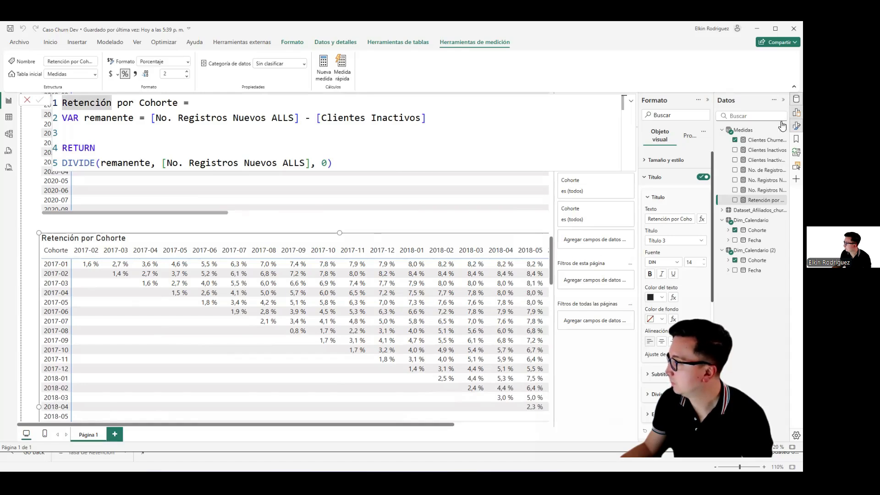
click(796, 113)
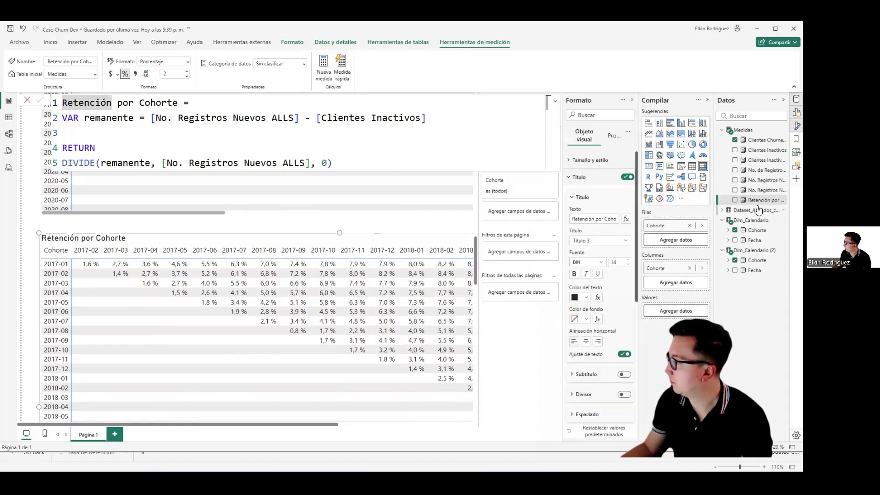
click(735, 200)
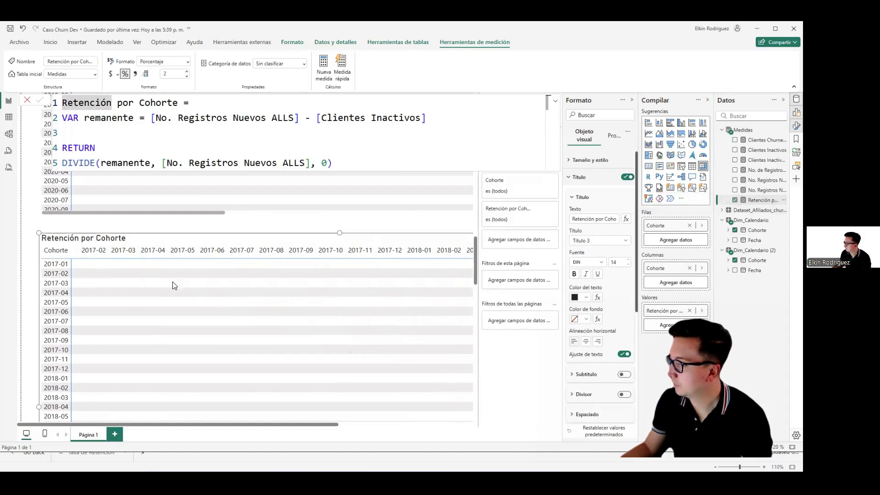
scroll(17, 304, down, 5)
scroll(26, 305, down, 10)
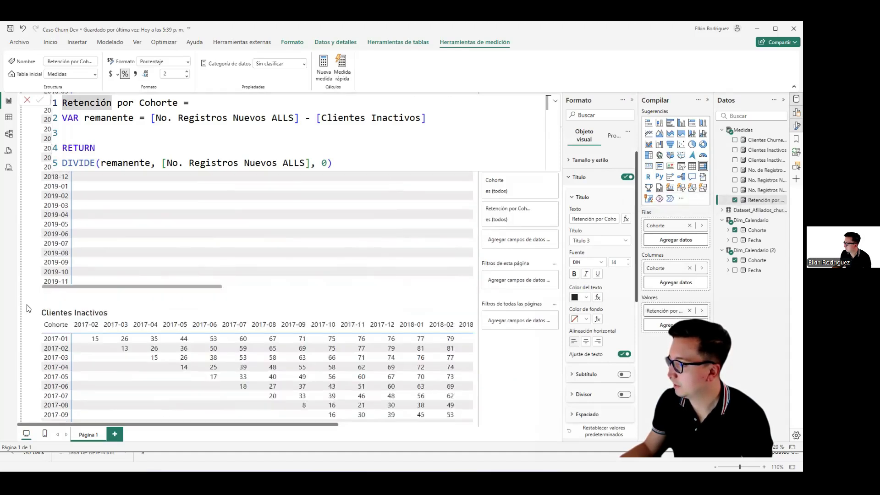
Step: Close the measure formula and collapse the Datos, Compilar and Formato panes to widen the report canvas
click(756, 131)
click(795, 111)
click(796, 100)
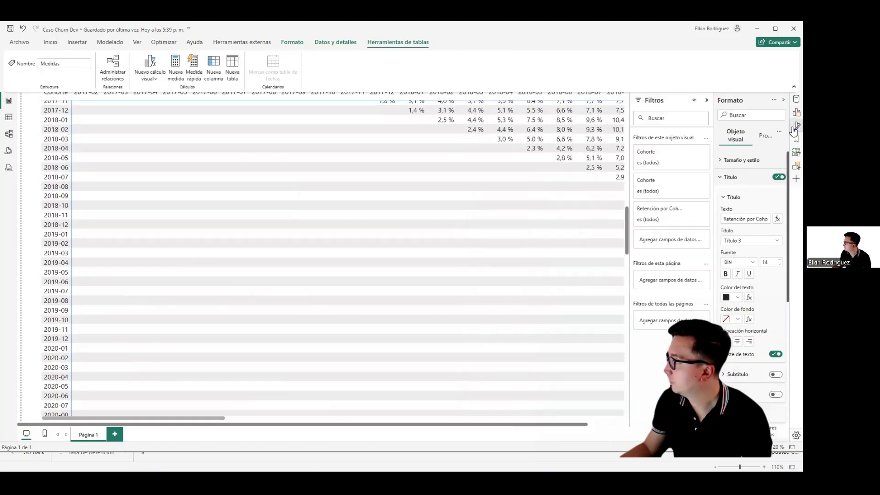
click(796, 126)
Step: Examine the percentages in the Retención por Cohorte matrix, including cohort months without new clients, and compare them with the Clientes Nuevos matrix
scroll(673, 233, down, 6)
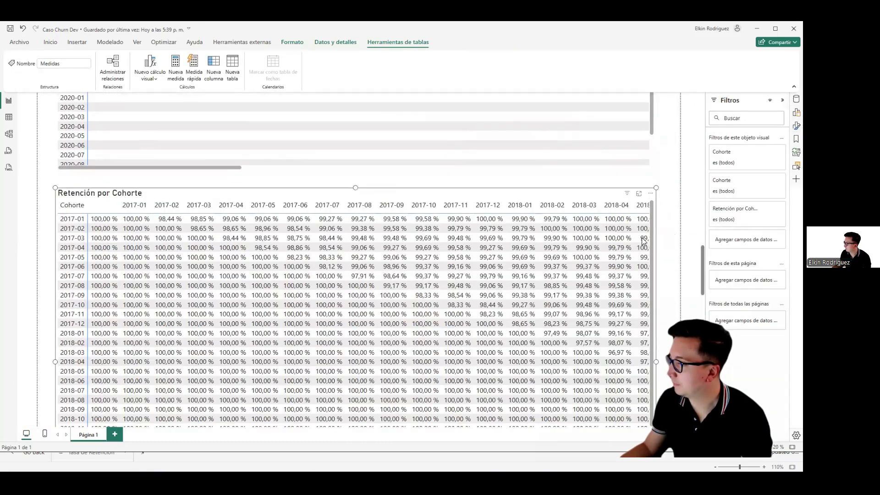
scroll(27, 196, down, 2)
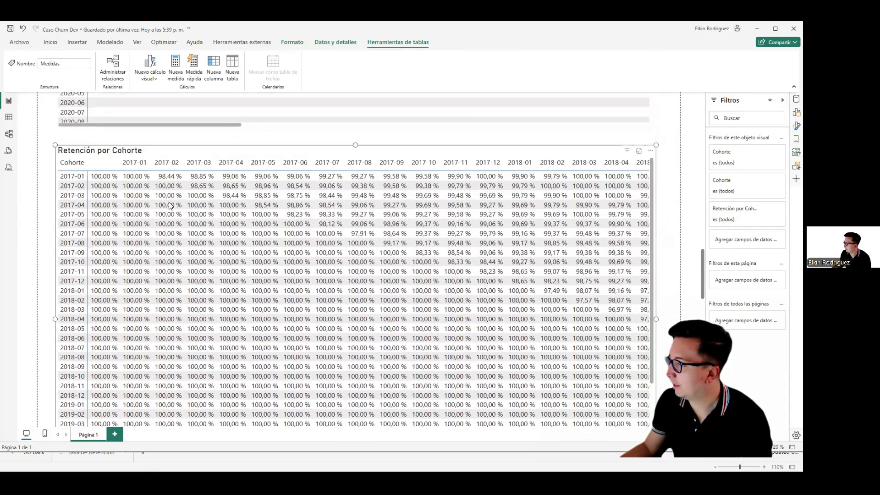
scroll(247, 228, down, 2)
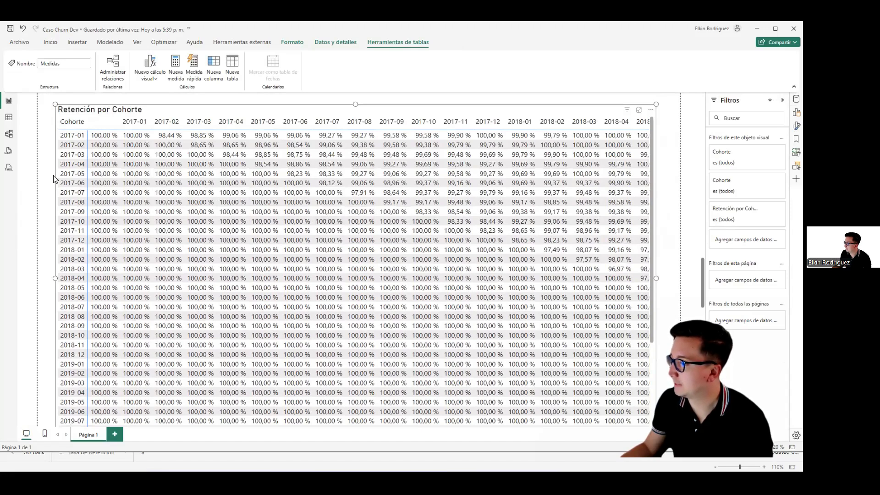
scroll(53, 178, up, 18)
scroll(41, 191, down, 8)
scroll(41, 191, up, 10)
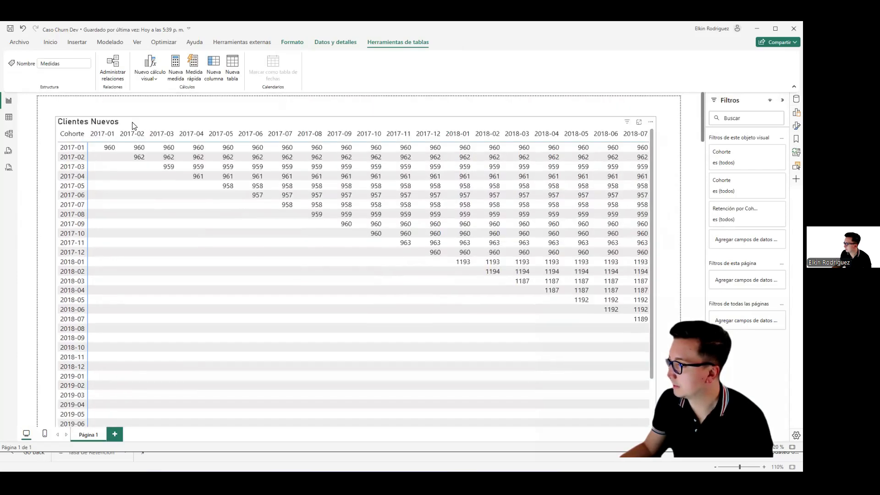
Step: Inspect the formula of the No. de Registros para calculo measure used by the Clientes Nuevos matrix
click(134, 126)
click(795, 100)
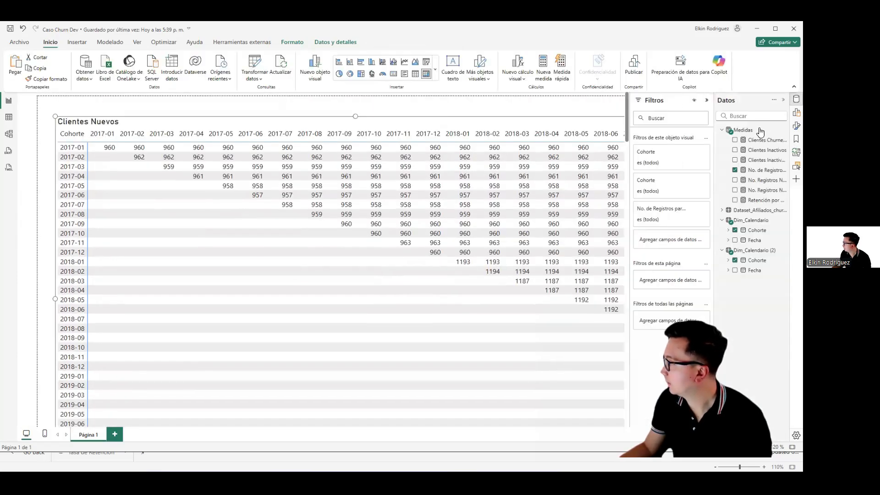
click(761, 170)
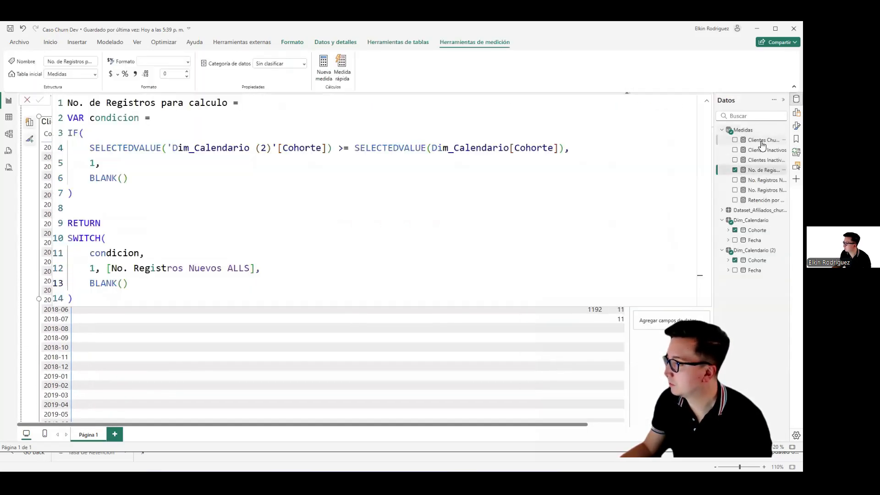
click(105, 141)
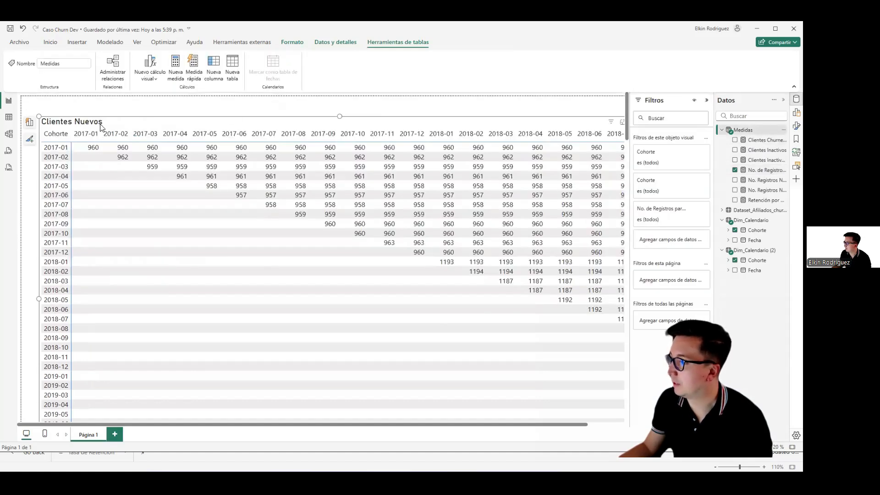
click(770, 131)
scroll(32, 210, down, 5)
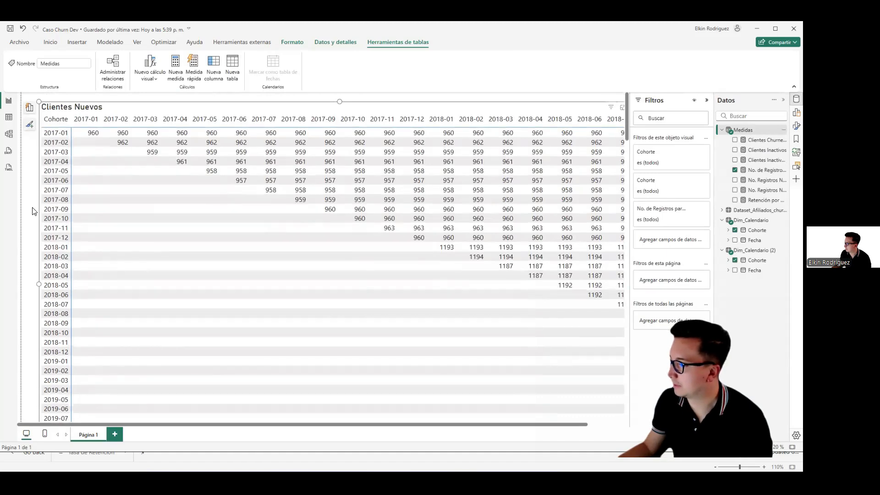
scroll(32, 210, down, 5)
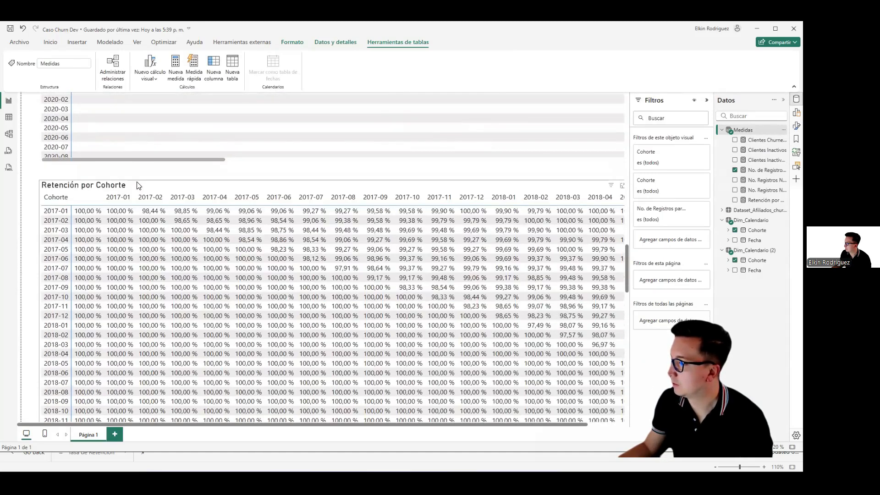
Step: In the Retención por Cohorte measure, replace [No. Registros Nuevos ALLS] with [No. de Registros para calculo] in the remanente variable
click(138, 185)
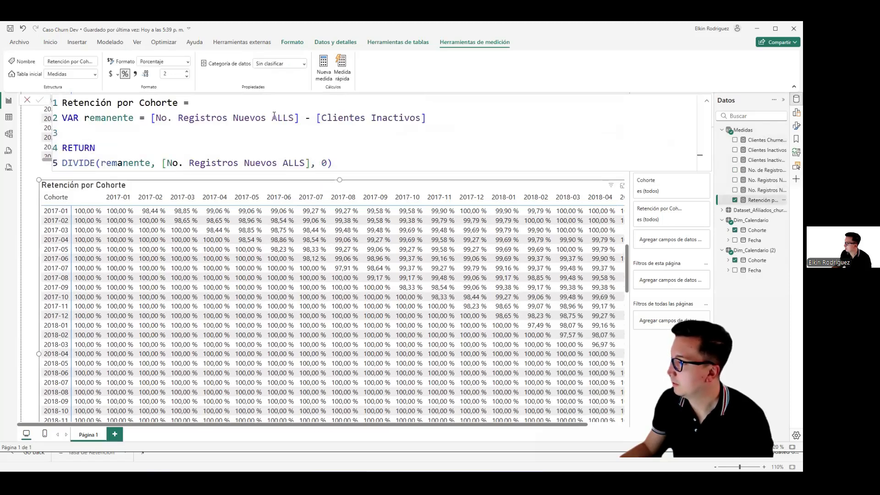
drag(294, 118, 224, 117)
key(BackSpace)
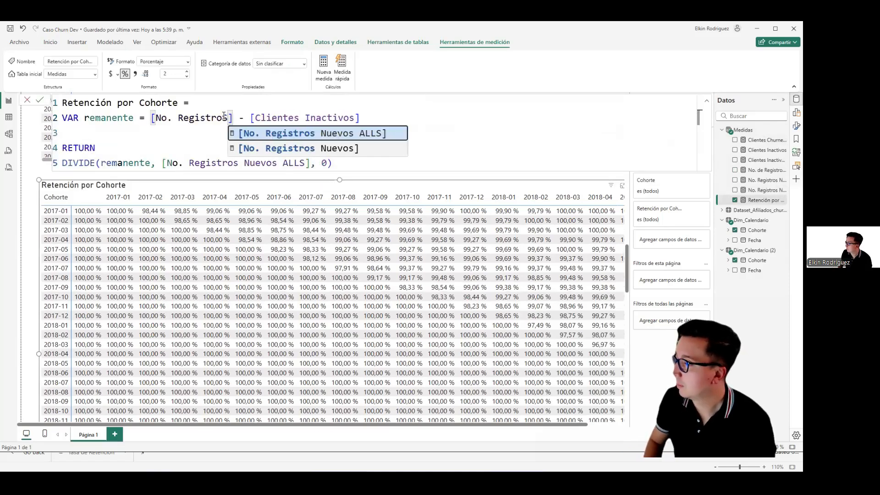
key(BackSpace)
key(BackSpace)
key(BackSpace)
key(BackSpace)
key(BackSpace)
key(BackSpace)
key(BackSpace)
key(BackSpace)
key(BackSpace)
key(BackSpace)
key(BackSpace)
key(BackSpace)
key(BackSpace)
text(ca)
key(Tab)
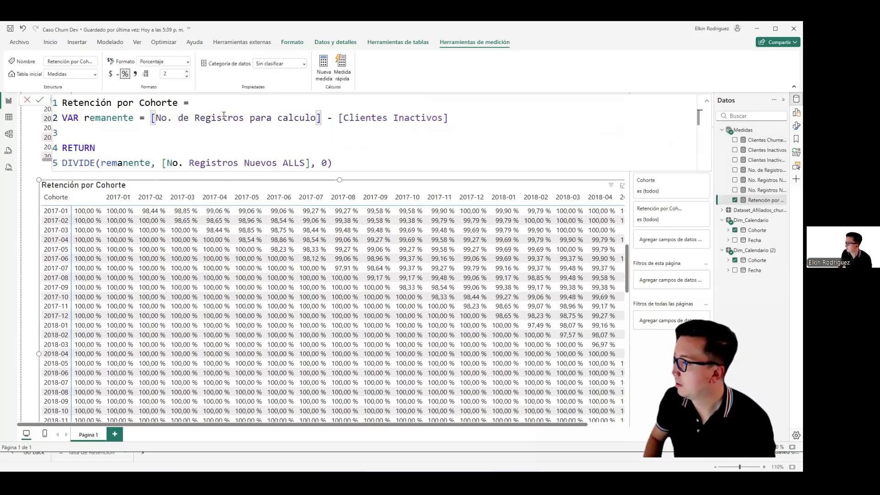
Step: Change the DIVIDE denominator in the Retención por Cohorte measure to [No. de Registros para calculo] and commit the formula
key(Left)
key(Left)
key(Left)
key(Left)
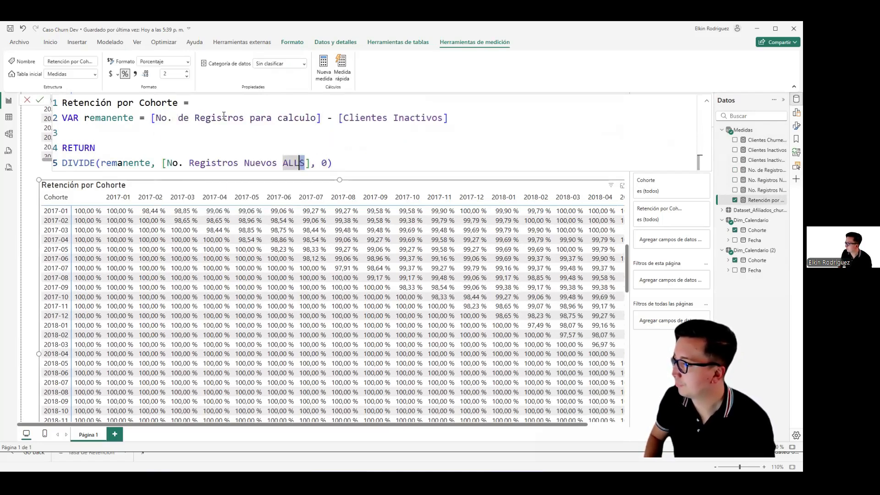
key(ctrl+shift+Left)
key(ctrl+shift+Left)
key(ctrl+shift+Left)
text(de Registros para calculo)
key(Tab)
key(Right)
key(Right)
key(Right)
key(Right)
key(Return)
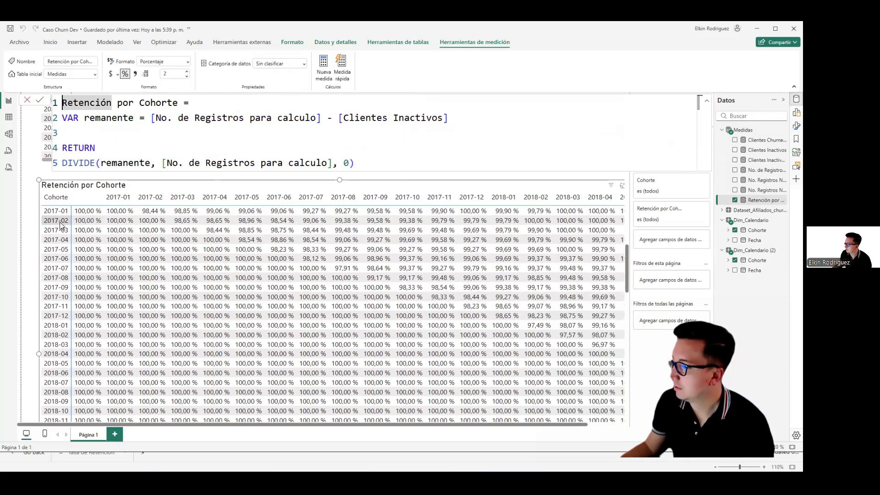
click(73, 133)
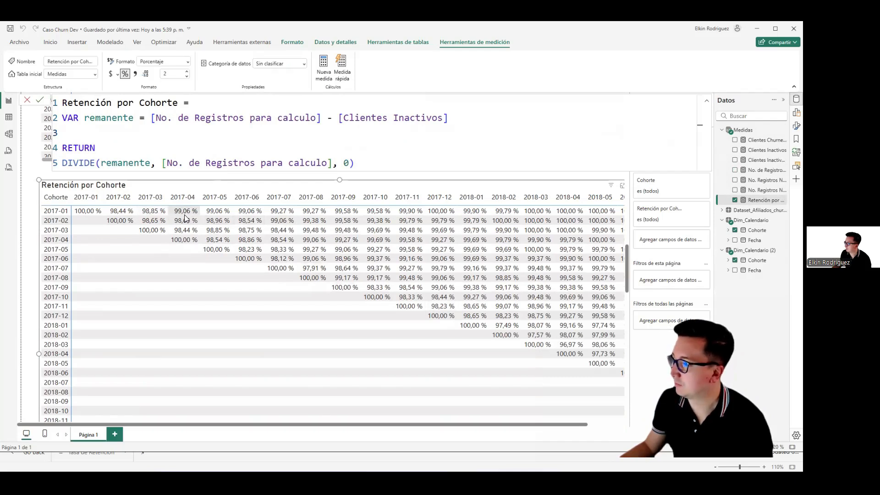
Step: Close the measure formula and compare the Retención por Cohorte matrix with the Churn por Cohort matrix
click(756, 133)
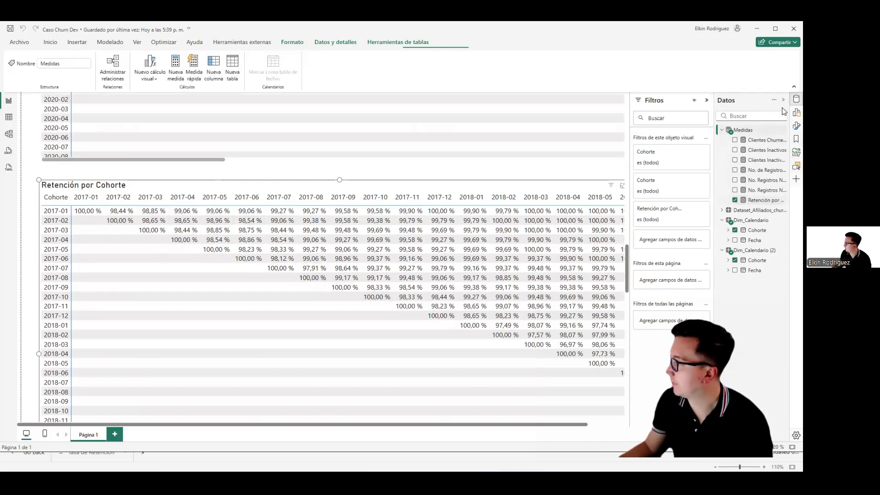
scroll(34, 187, up, 5)
scroll(34, 187, up, 5)
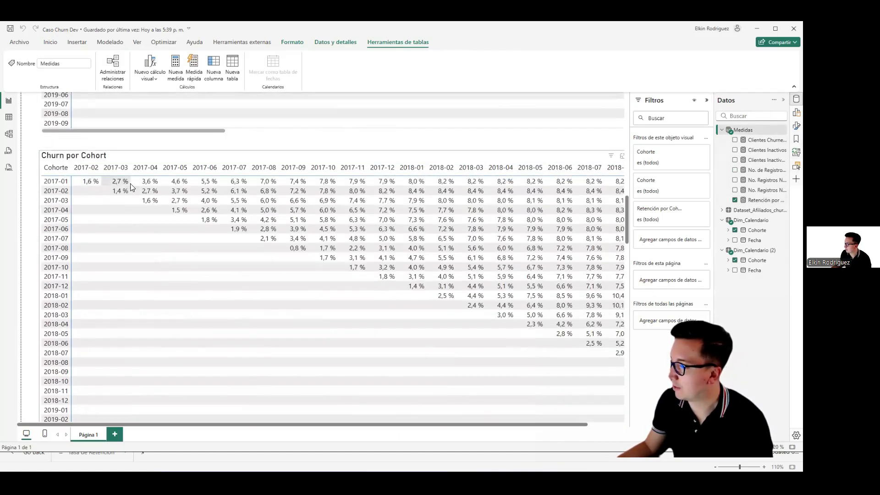
scroll(32, 237, down, 1)
scroll(32, 237, down, 8)
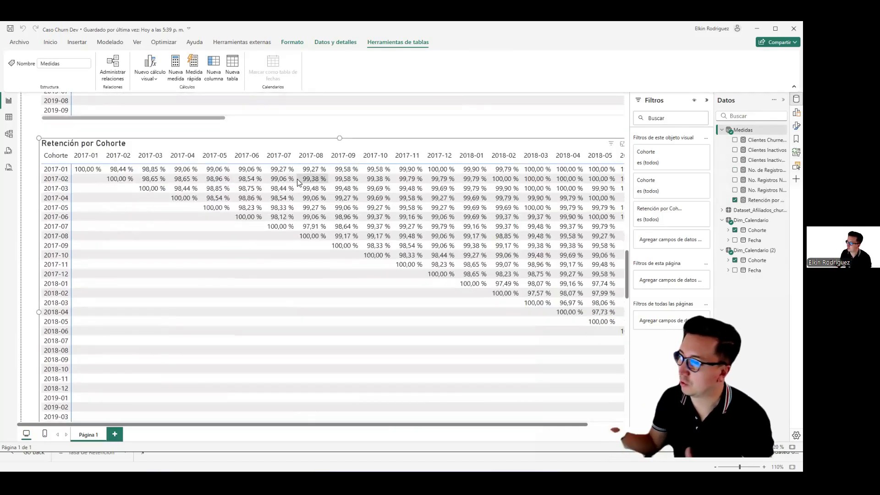
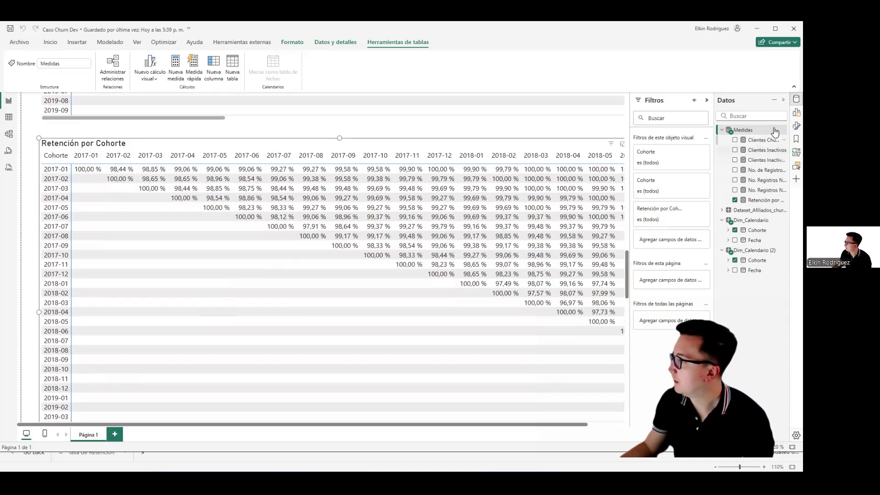
Step: Enable background colour formatting for the Retención por Cohorte matrix values and set empty values to Sin formato
click(795, 100)
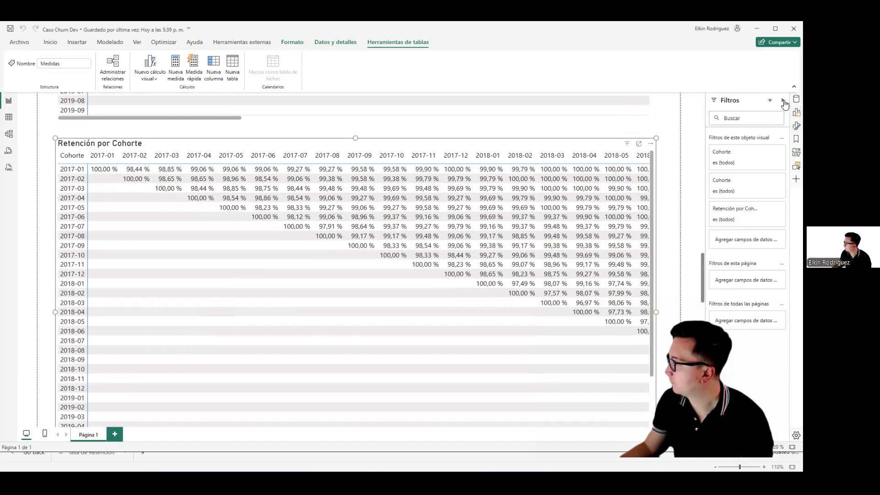
click(783, 100)
click(795, 126)
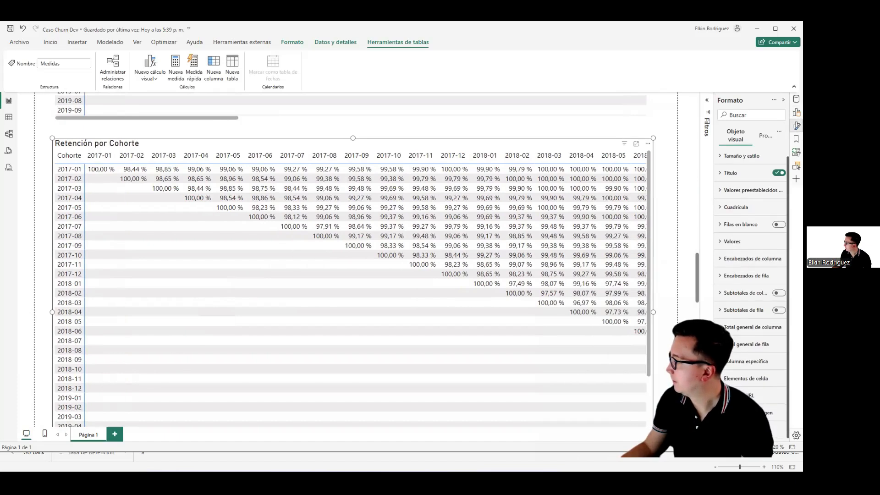
click(729, 378)
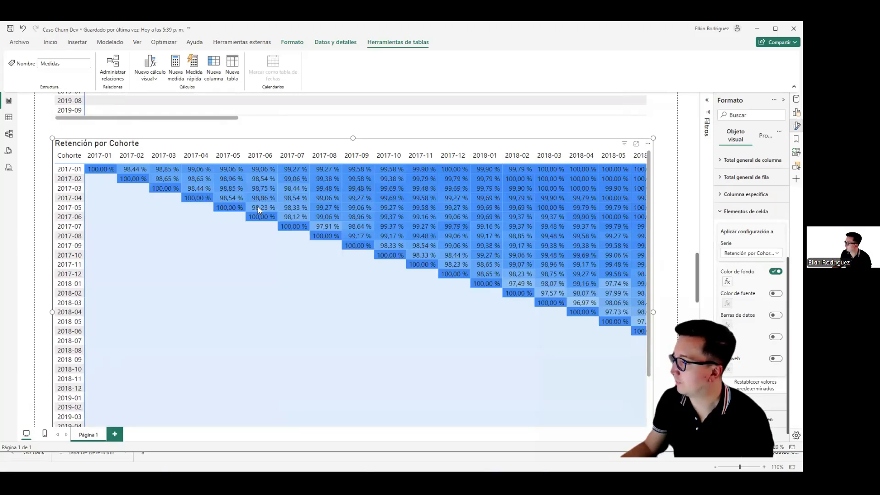
click(497, 194)
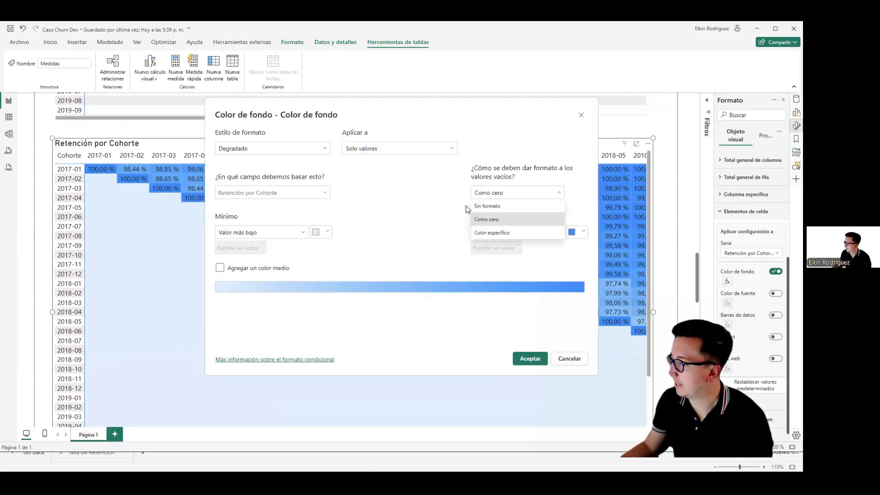
click(486, 207)
Step: Choose a custom dark green as the maximum colour of the background gradient
click(585, 233)
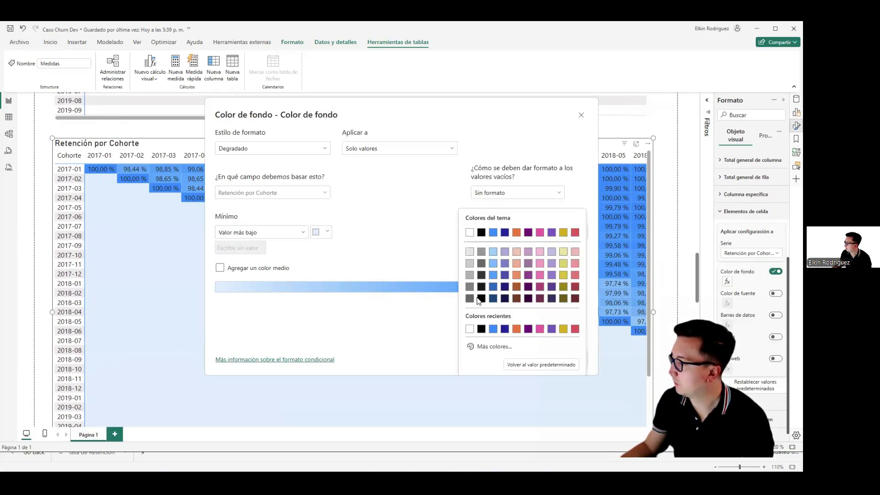
click(473, 348)
click(548, 282)
drag(523, 317, 508, 316)
click(565, 269)
click(351, 221)
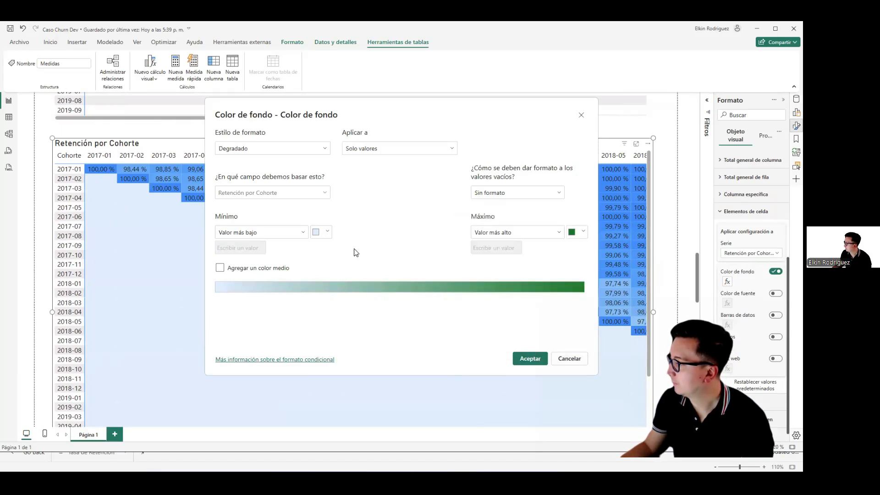
Step: Add a middle colour to the background gradient and set it to a custom bright yellow
click(249, 269)
click(445, 232)
click(452, 348)
click(468, 317)
drag(546, 230, 557, 215)
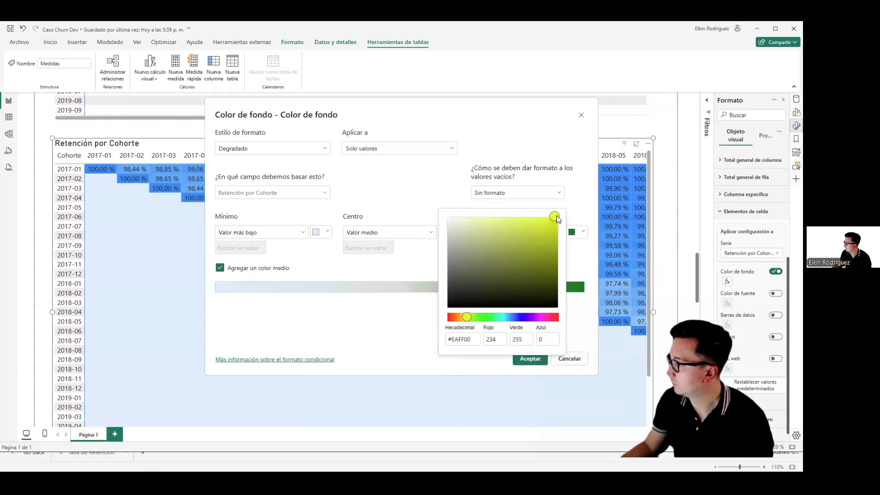
click(465, 317)
drag(465, 316, 461, 316)
click(420, 189)
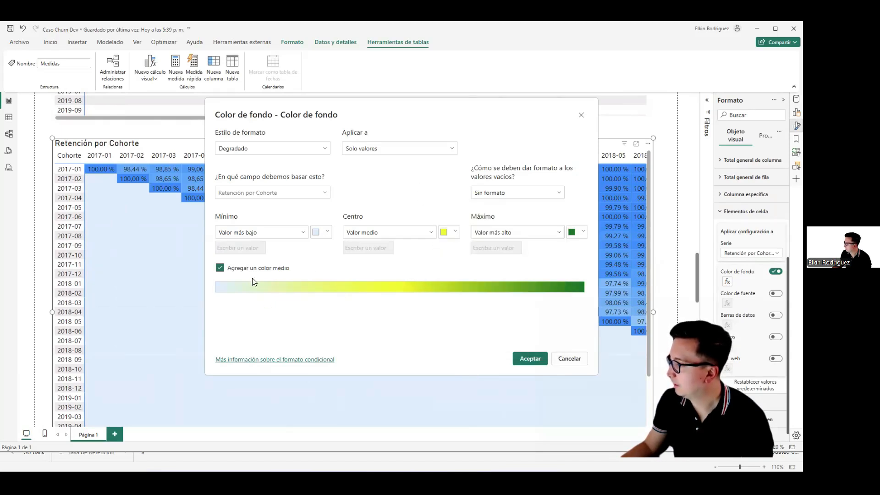
Step: Set the gradient's minimum colour to a custom red and apply the background colour formatting
click(317, 232)
click(324, 347)
drag(365, 316, 322, 316)
click(401, 238)
drag(413, 235, 426, 219)
click(403, 173)
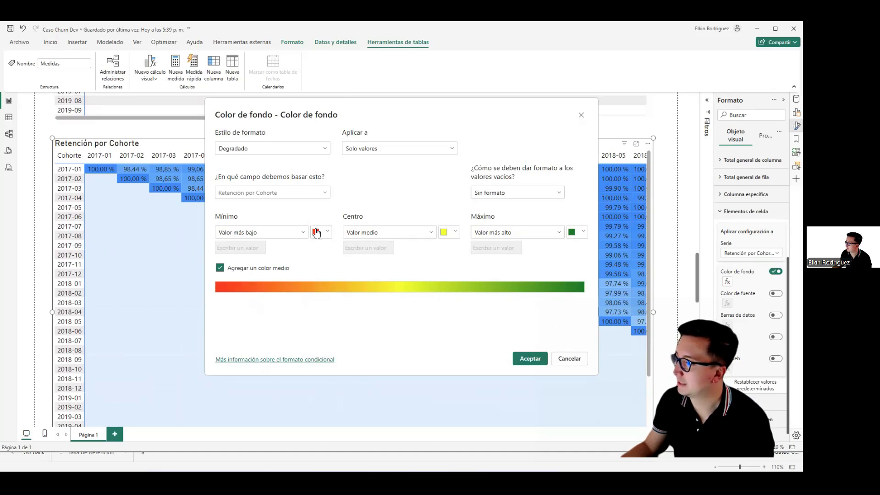
click(521, 358)
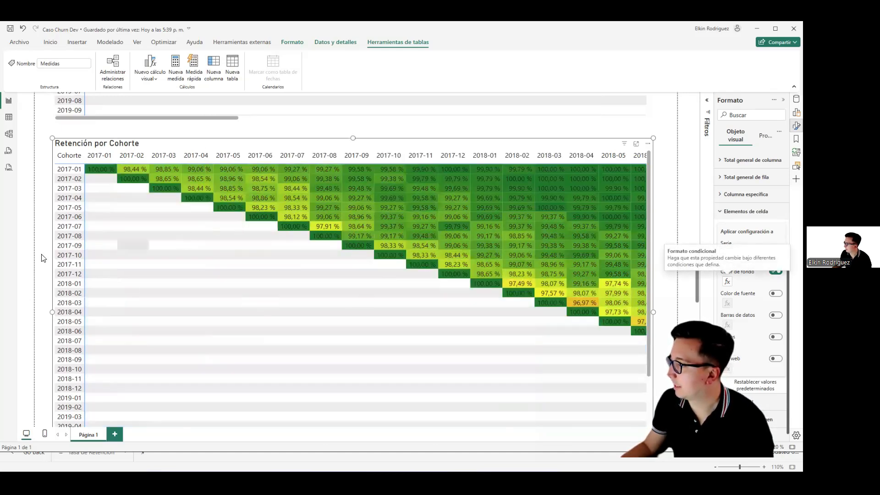
Step: Examine the colour-graded Retención por Cohorte matrix across its cohort rows and month columns
scroll(44, 250, down, 2)
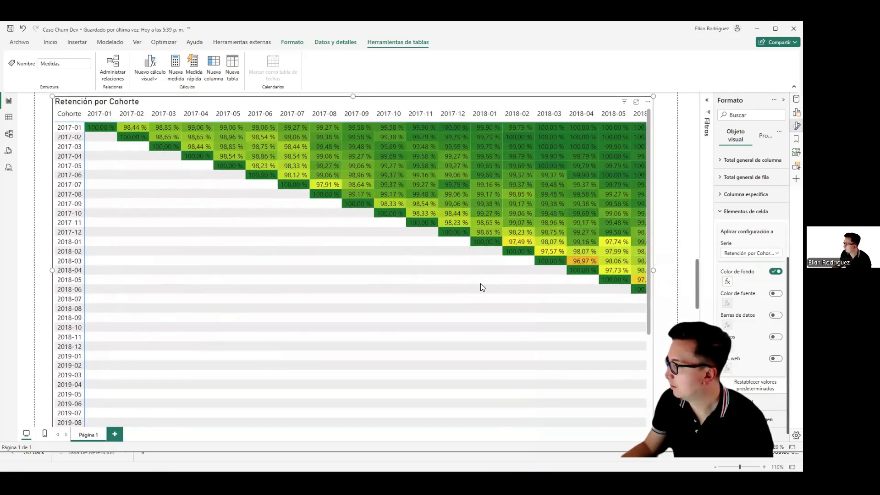
scroll(35, 257, down, 2)
drag(161, 399, 452, 404)
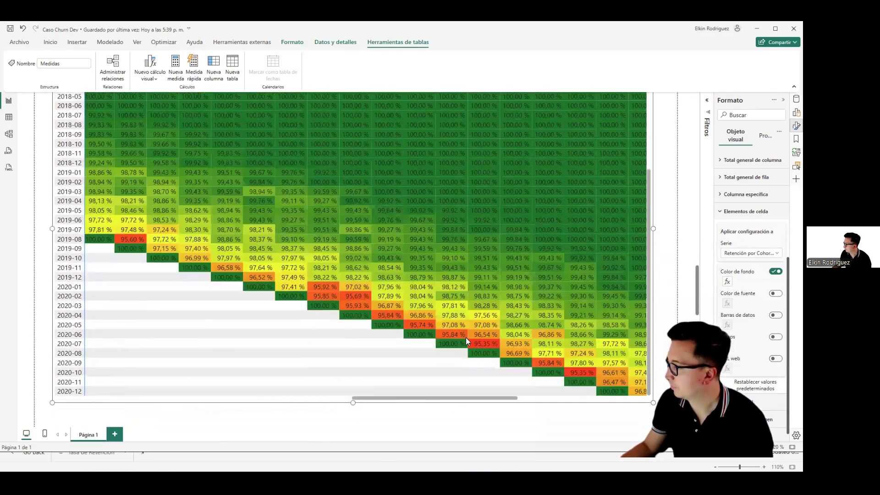
scroll(483, 309, down, 5)
drag(456, 400, 620, 394)
scroll(602, 304, down, 3)
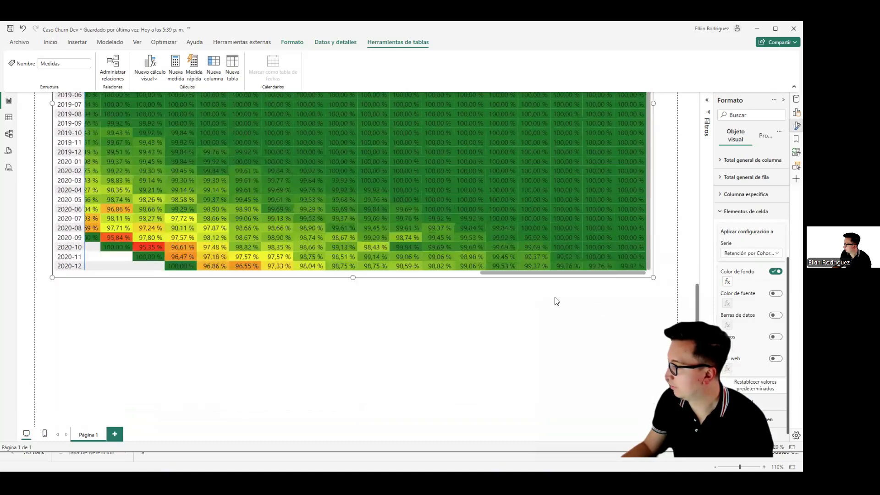
scroll(446, 283, up, 1)
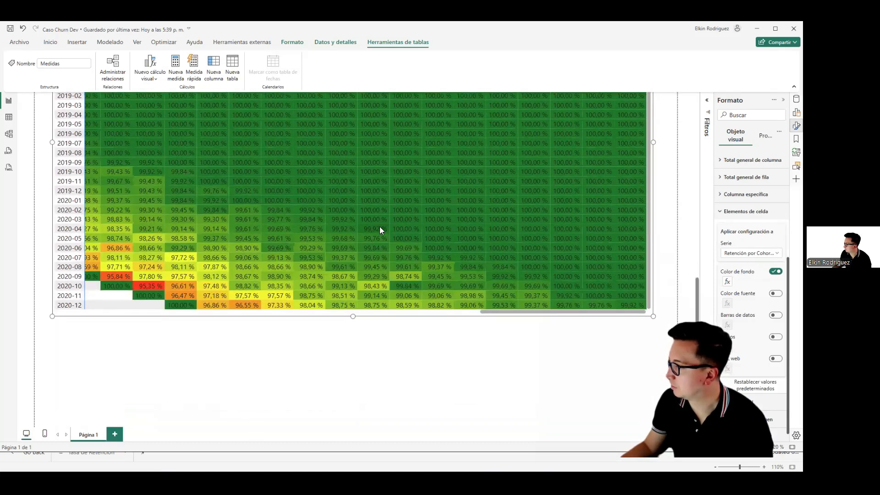
scroll(380, 226, up, 4)
scroll(503, 332, down, 2)
drag(526, 358, 281, 352)
scroll(376, 262, up, 10)
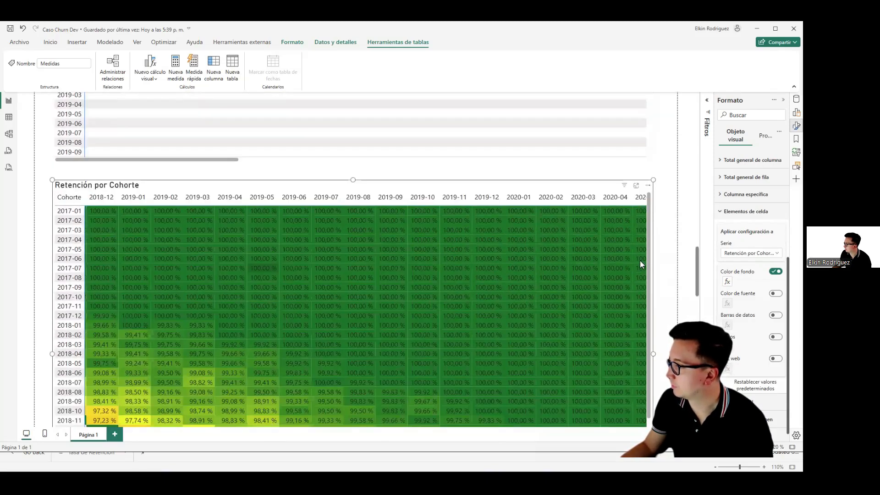
click(661, 271)
scroll(269, 316, down, 1)
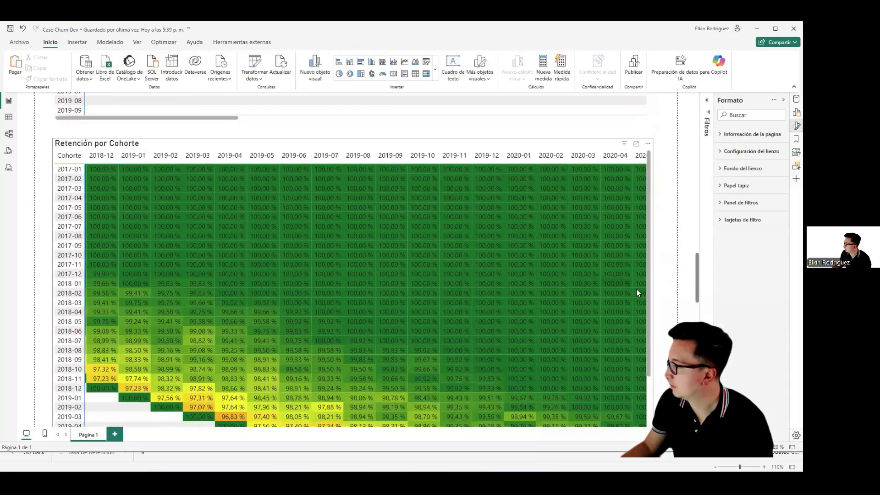
scroll(636, 289, down, 2)
drag(377, 397, 152, 390)
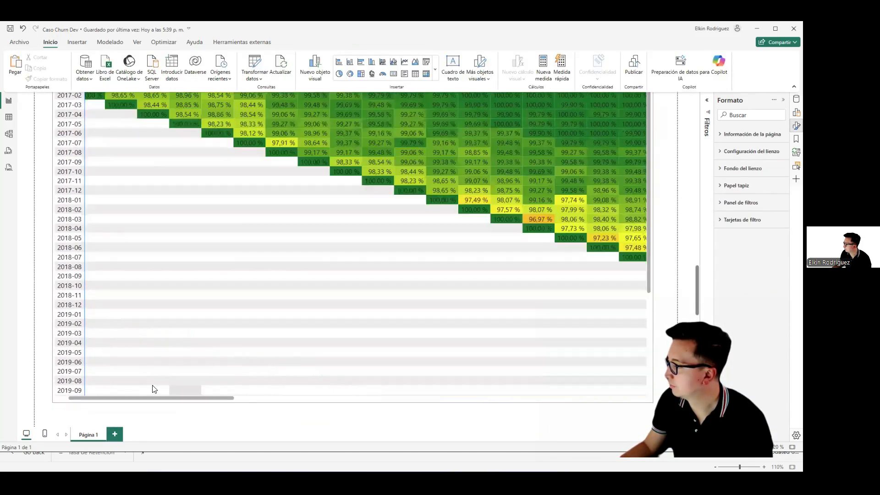
Step: In the Retención por Cohorte measure, replace [Clientes Inactivos] with [Clientes Inactivos Acumulado] in the remanente variable
click(178, 254)
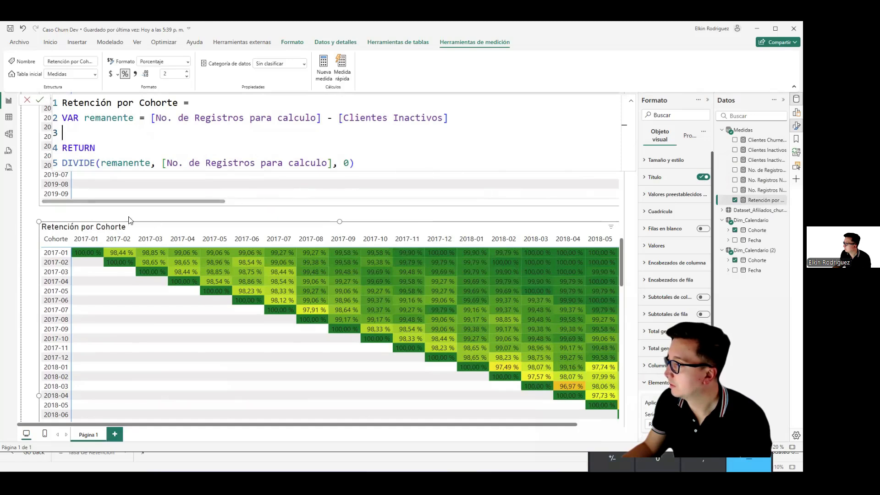
scroll(128, 220, up, 8)
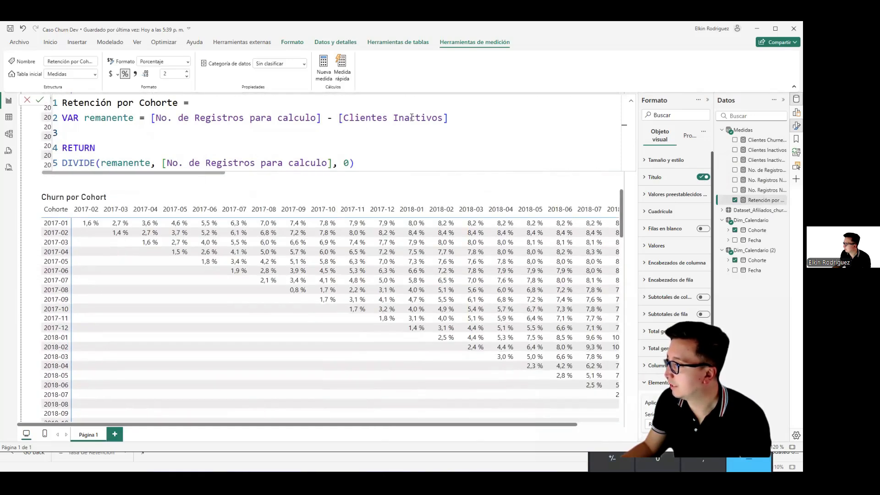
click(440, 120)
text(Acumulado)
key(Tab)
click(436, 126)
key(Left)
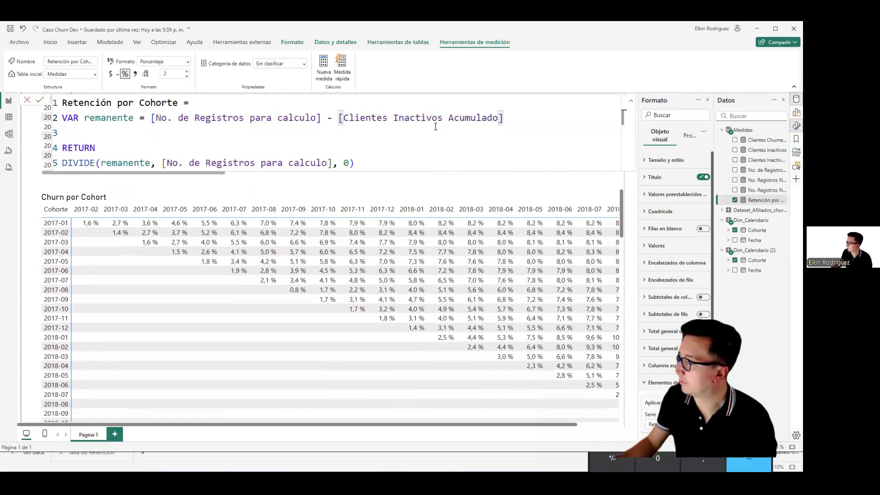
Step: Check the [Clientes Inactivos Acumulado] reference against the report matrices and commit the Retención por Cohorte formula
double_click(463, 122)
drag(503, 120, 374, 121)
click(482, 127)
click(497, 122)
key(ctrl+shift+Left)
scroll(43, 289, up, 4)
scroll(35, 291, down, 2)
click(504, 124)
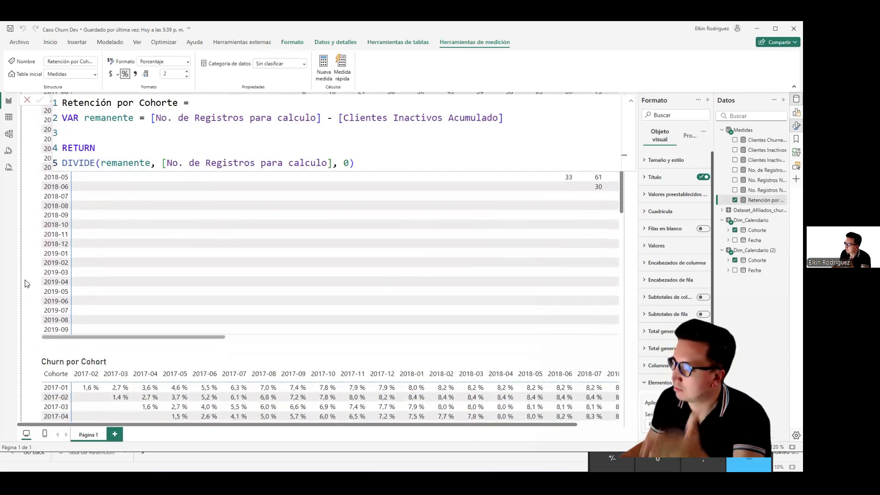
Step: Examine the retention percentages in the Retención por Cohorte matrix, closing the measure formula and side panes for more room
scroll(26, 281, down, 3)
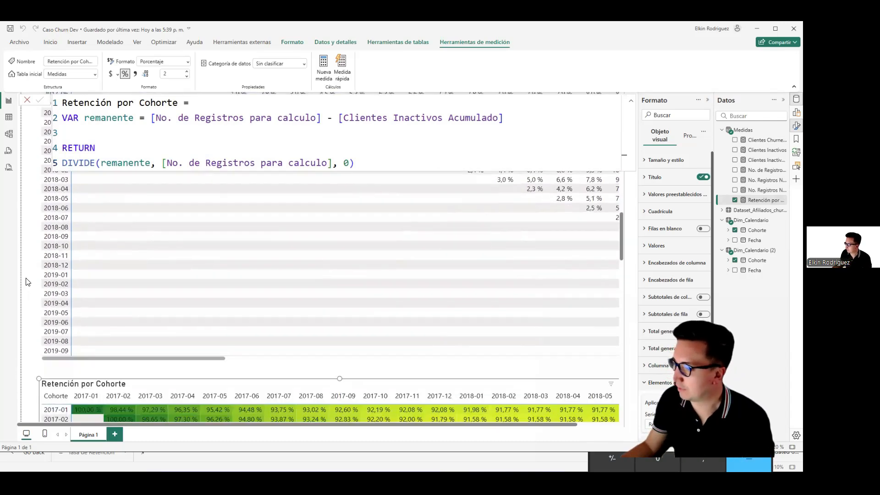
scroll(27, 282, down, 3)
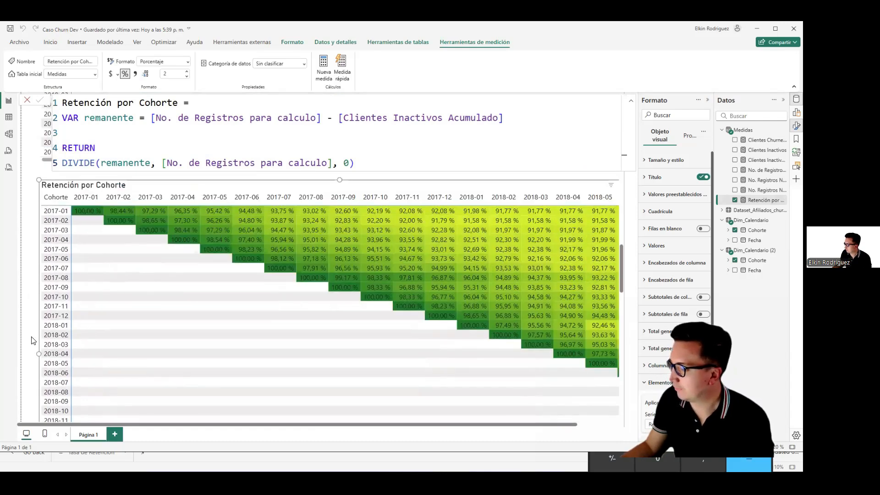
scroll(119, 376, down, 3)
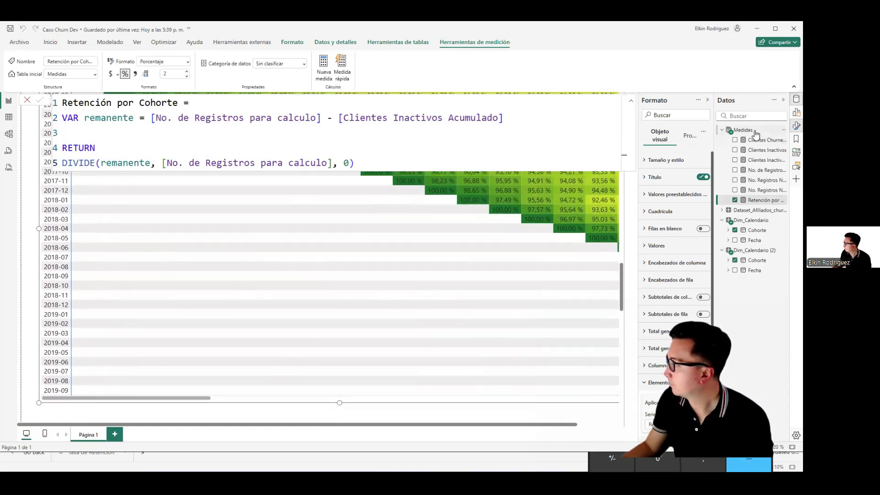
click(796, 100)
click(796, 125)
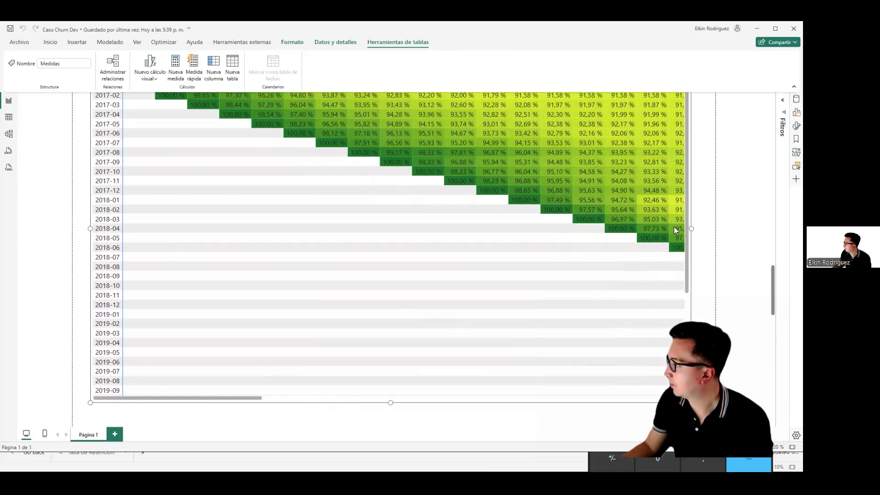
scroll(715, 231, up, 2)
scroll(550, 275, down, 1)
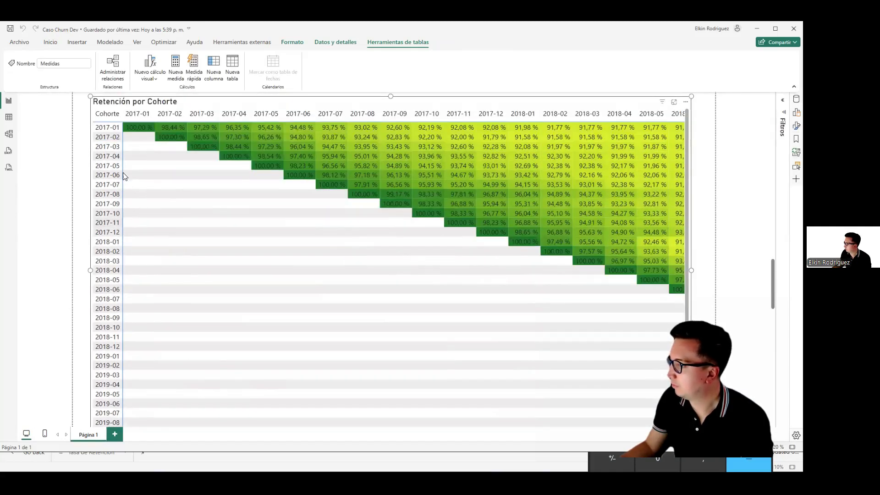
Step: Reduce the height of the Retención por Cohorte matrix to show cohorts 2017-01 through 2018-08 and check its month columns
scroll(222, 285, down, 3)
drag(391, 320, 393, 191)
scroll(177, 308, up, 4)
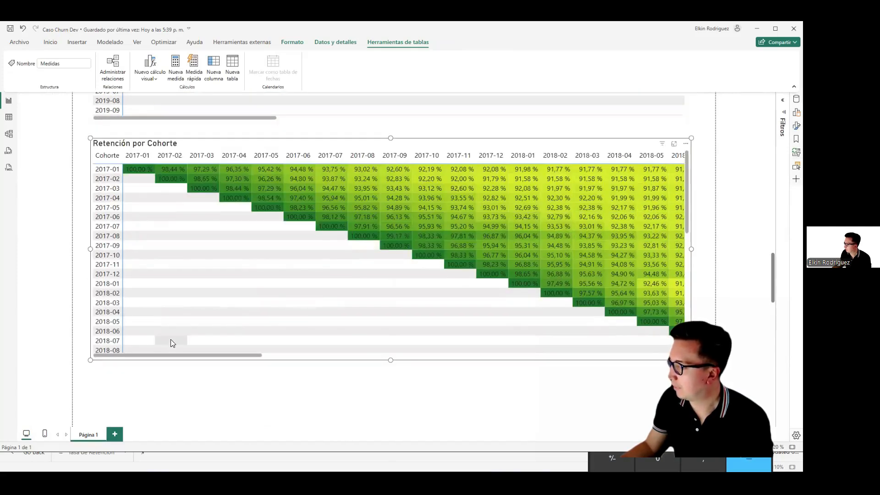
drag(192, 359, 317, 363)
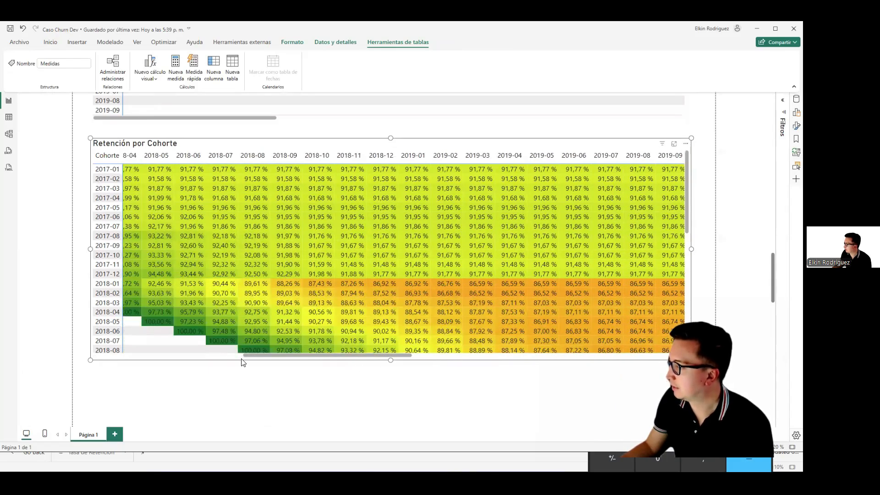
click(208, 357)
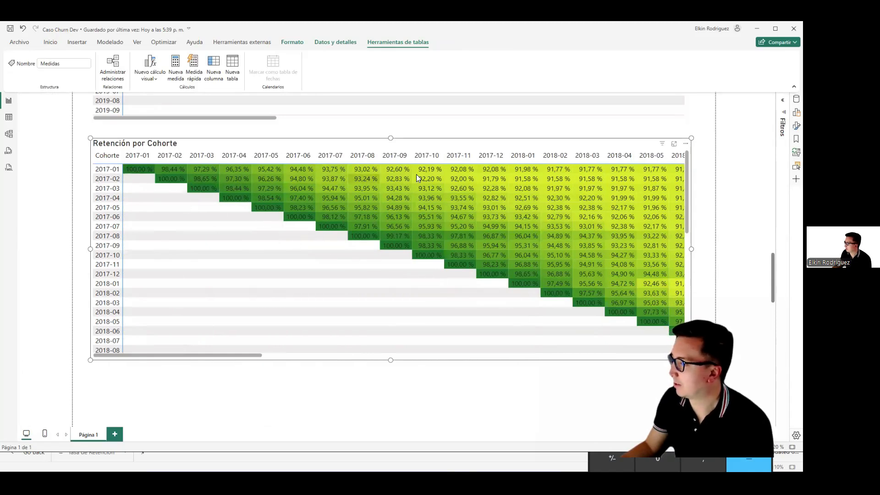
Step: Select the Clientes Nuevos matrix and inspect the formula of its No. de Registros para calculo measure, including the [No. Registros Nuevos ALLS] reference
scroll(78, 220, up, 5)
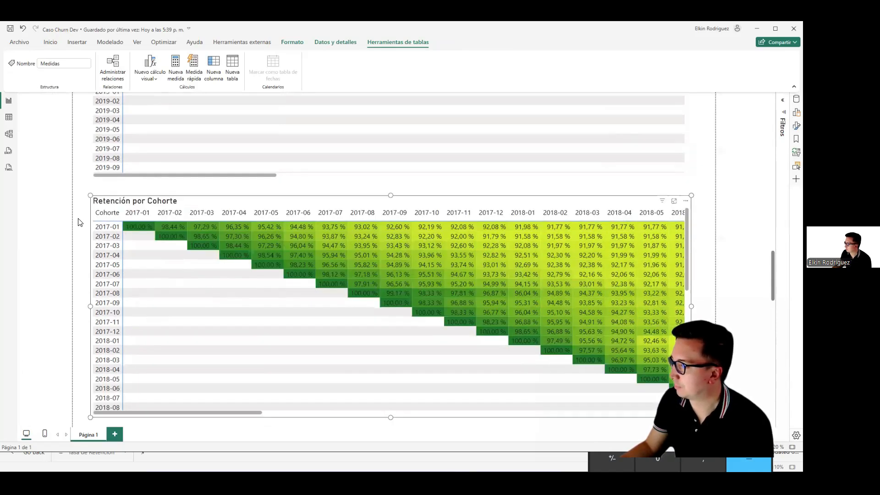
scroll(76, 225, up, 4)
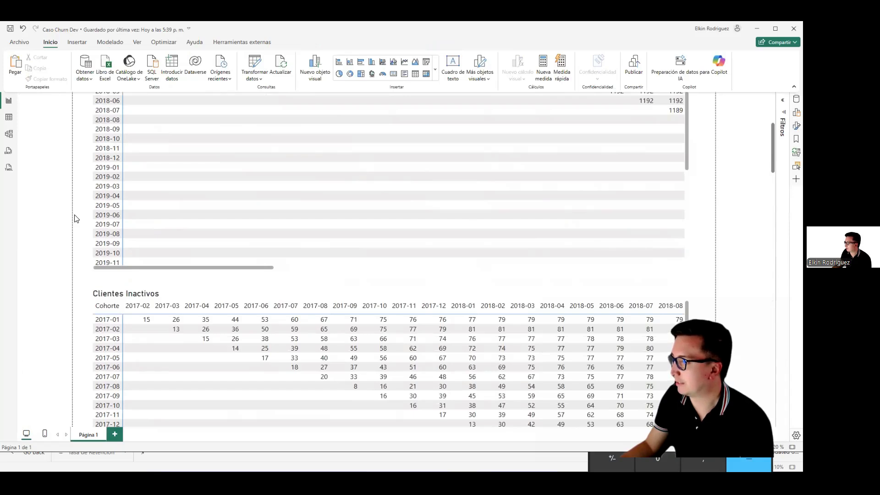
scroll(76, 219, up, 4)
click(170, 125)
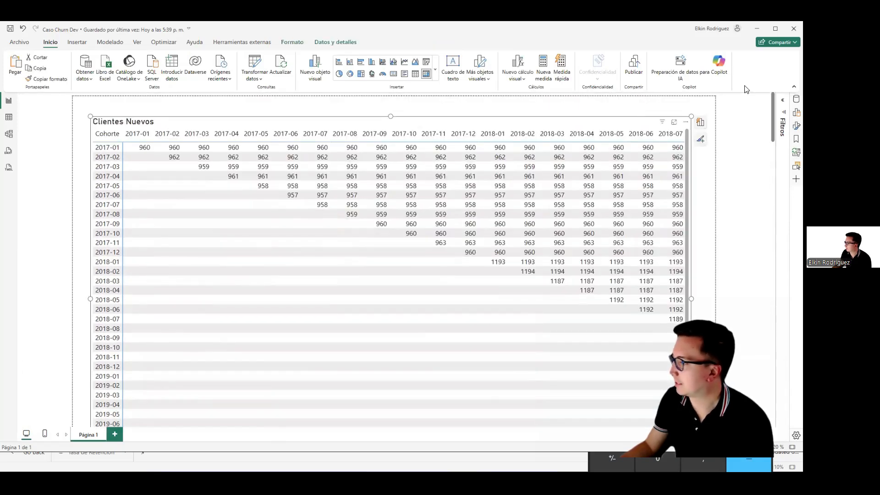
click(795, 102)
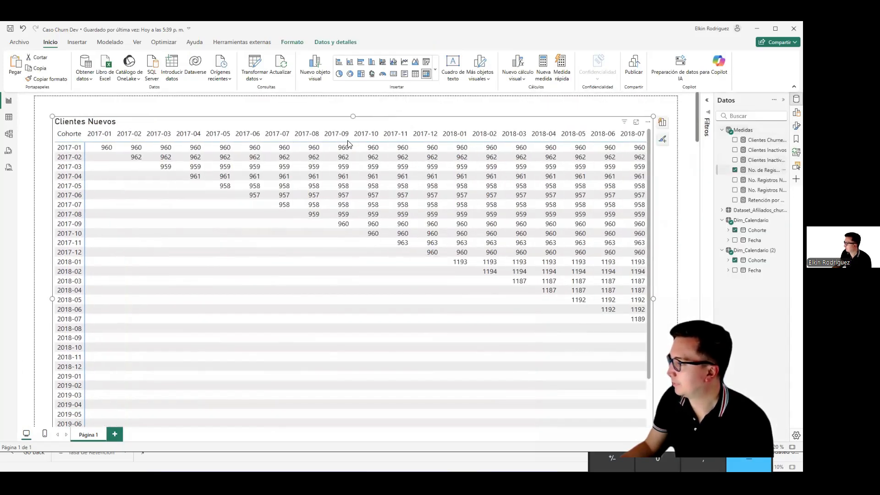
click(157, 149)
click(133, 223)
drag(94, 120, 134, 120)
click(136, 194)
click(158, 238)
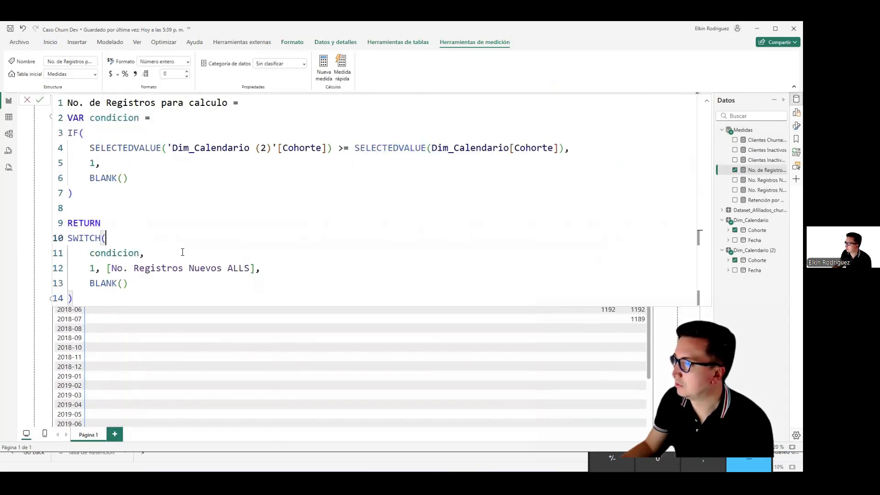
drag(244, 269, 156, 268)
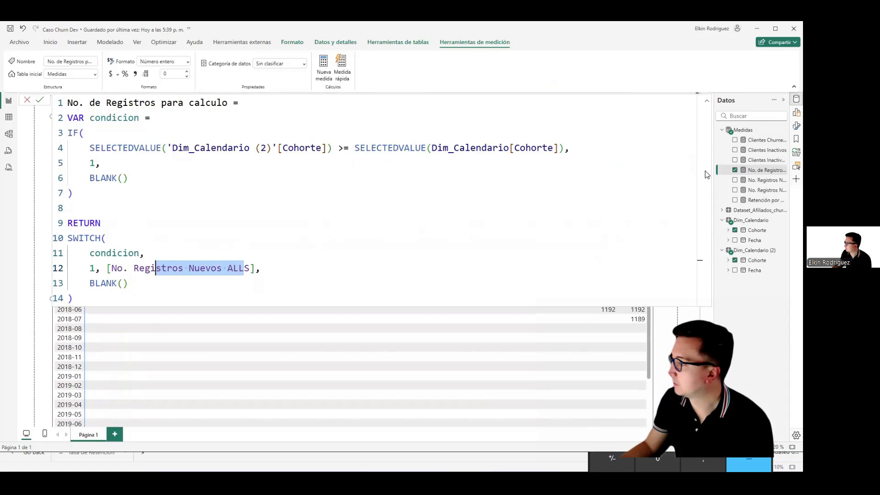
Step: Select the Clientes Inactivos matrix and inspect the formulas of the Clientes Inactivos Acumulado and Clientes Inactivos measures
click(742, 130)
scroll(41, 289, down, 5)
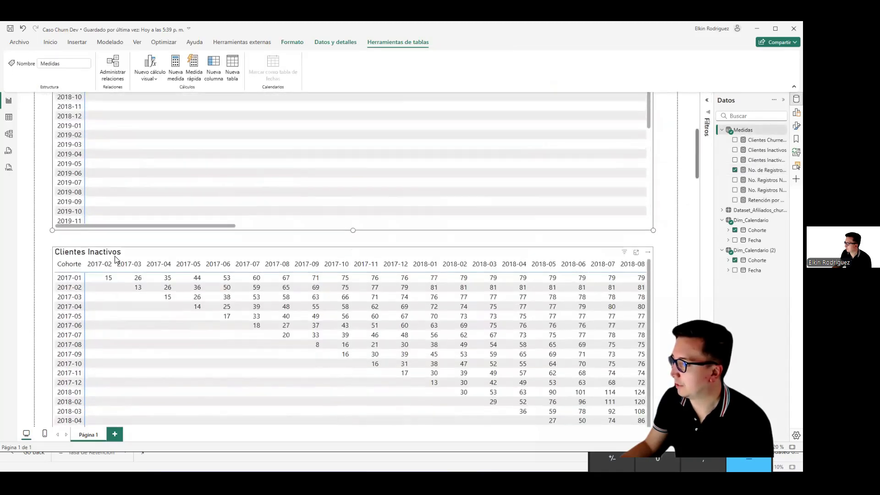
click(504, 249)
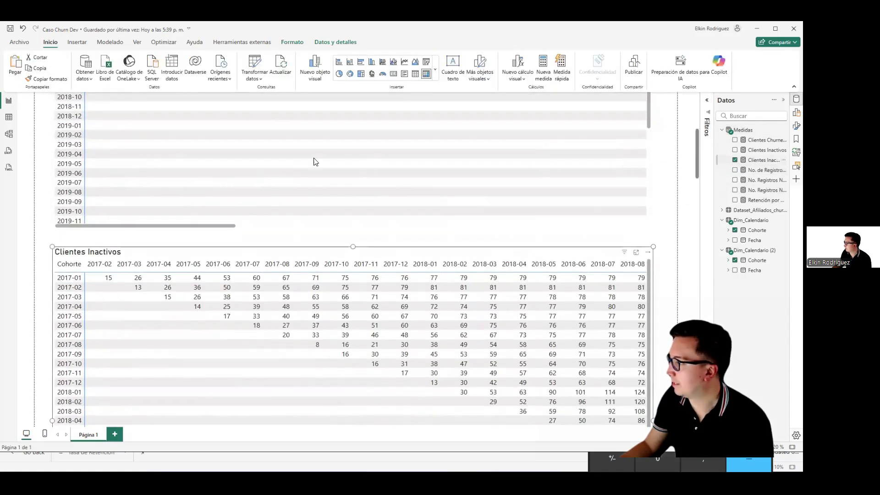
drag(194, 121, 183, 133)
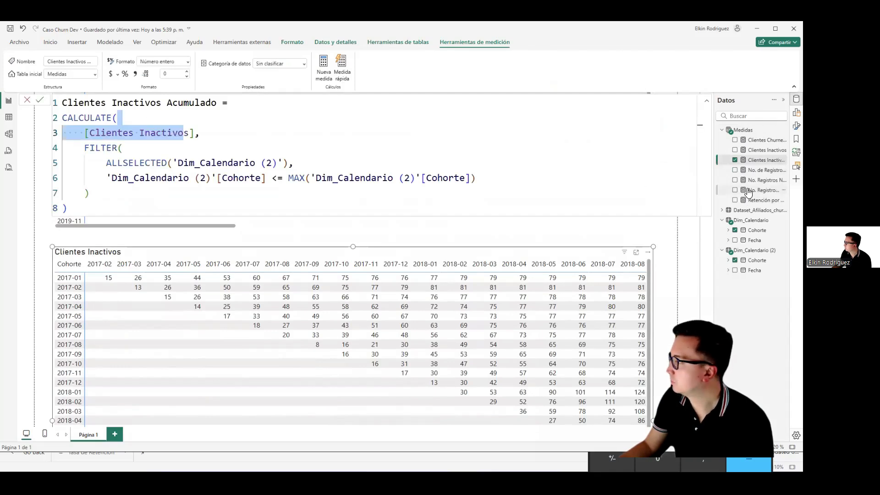
click(757, 174)
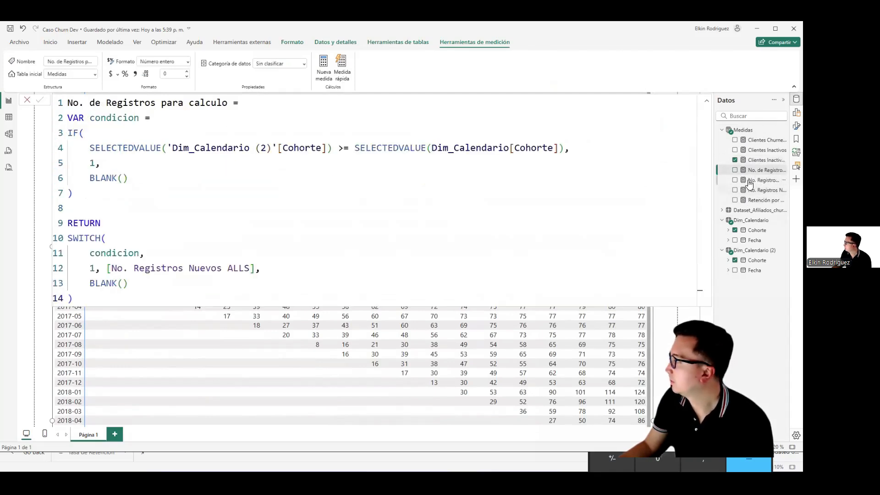
click(763, 150)
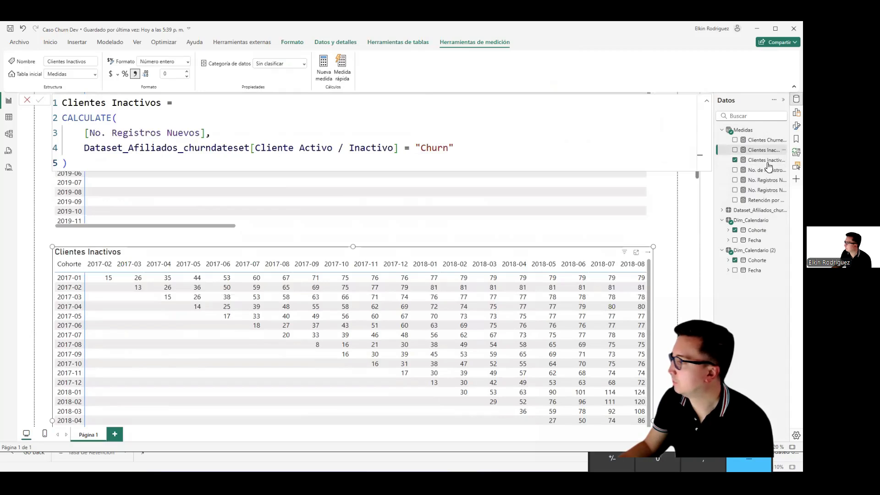
drag(173, 104, 217, 104)
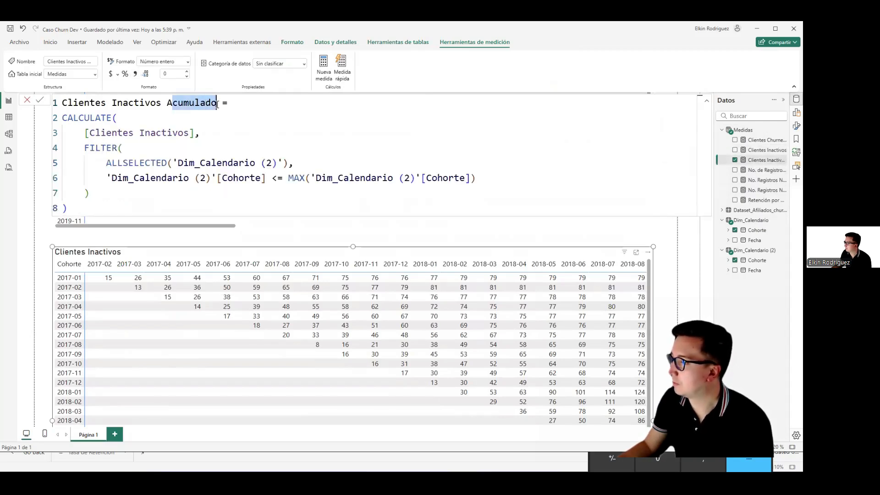
click(744, 130)
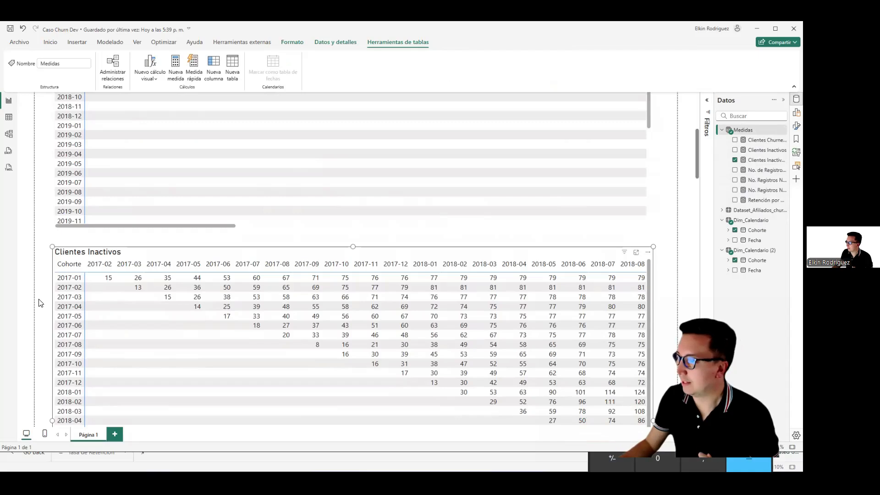
Step: Examine the month columns of the Retención por Cohorte matrix from 2017-01 through 2019-09
scroll(39, 303, down, 10)
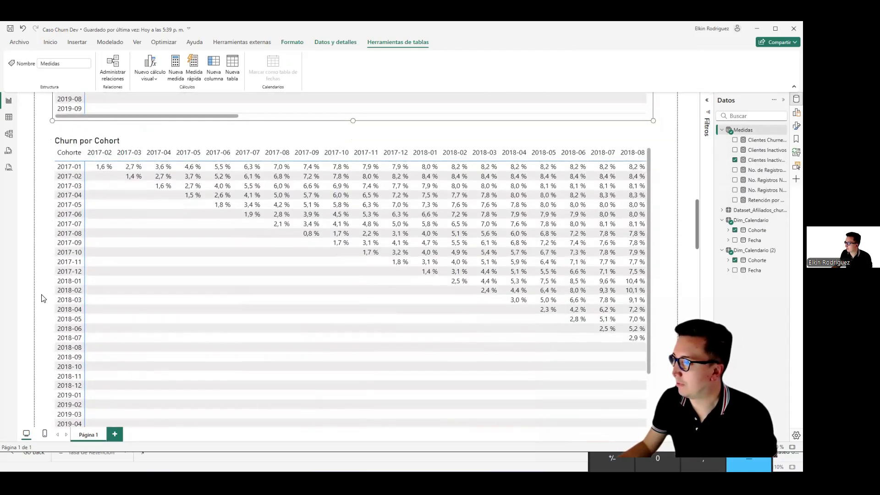
scroll(42, 299, down, 10)
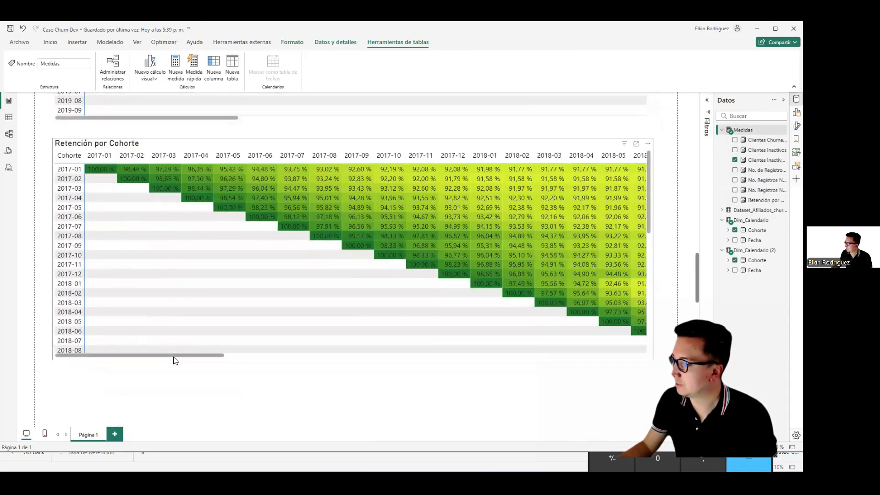
drag(206, 358, 401, 365)
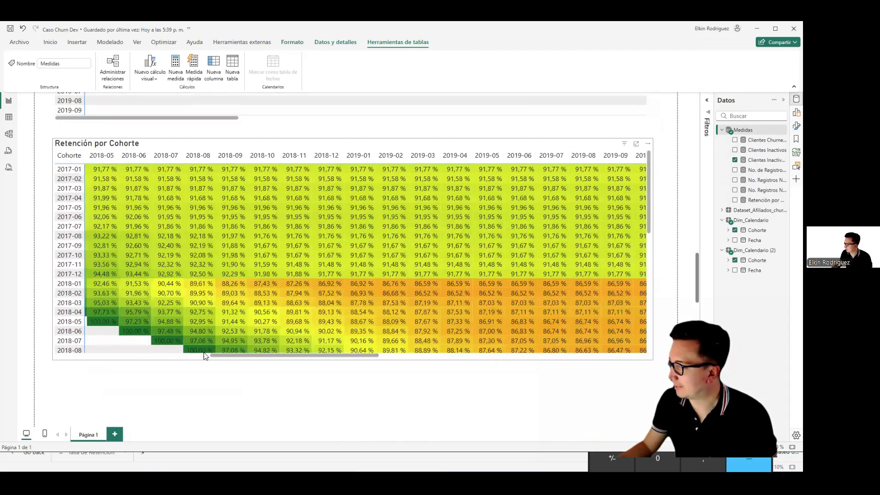
drag(205, 356, 129, 349)
Step: Select the Churn por Cohort matrix and examine its churn percentages across the later months for cohorts 2017-01 through 2019-09
scroll(43, 248, up, 7)
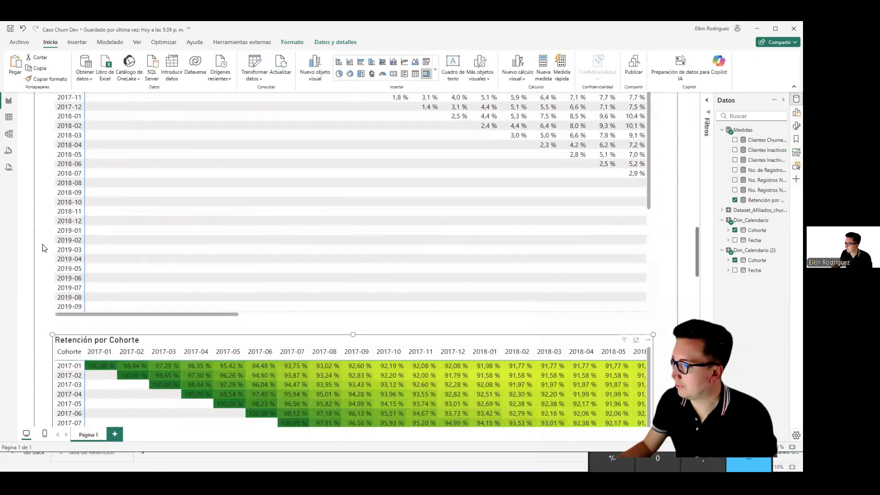
scroll(42, 257, down, 2)
scroll(42, 262, up, 2)
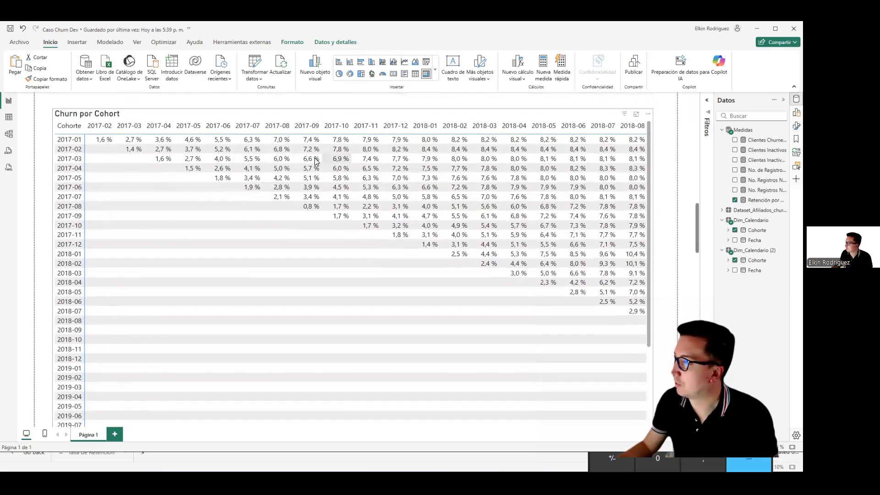
scroll(48, 333, down, 5)
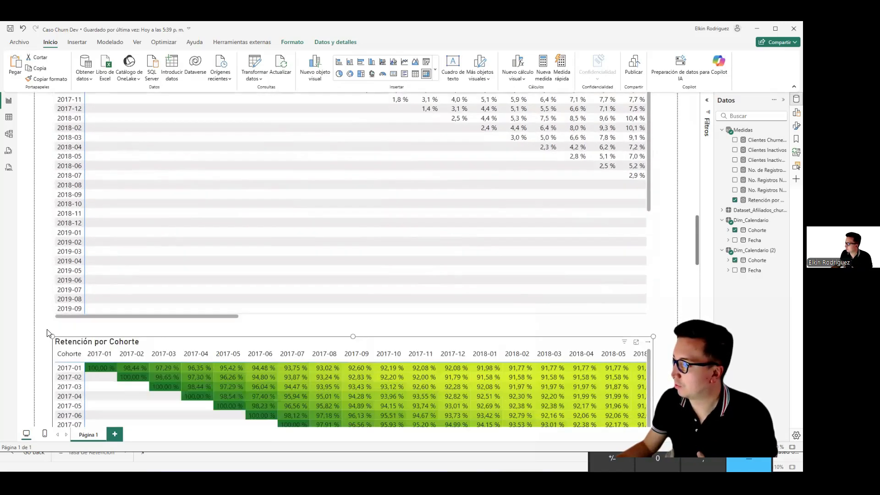
scroll(65, 213, up, 5)
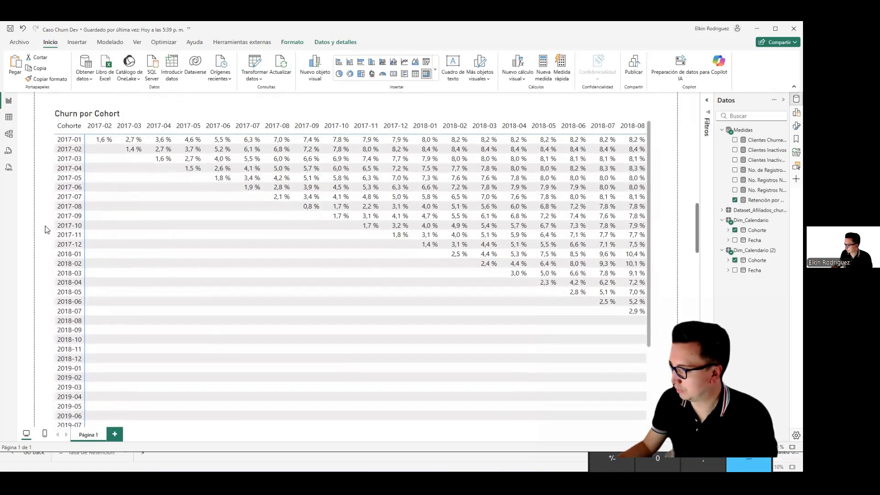
click(91, 165)
scroll(55, 284, down, 1)
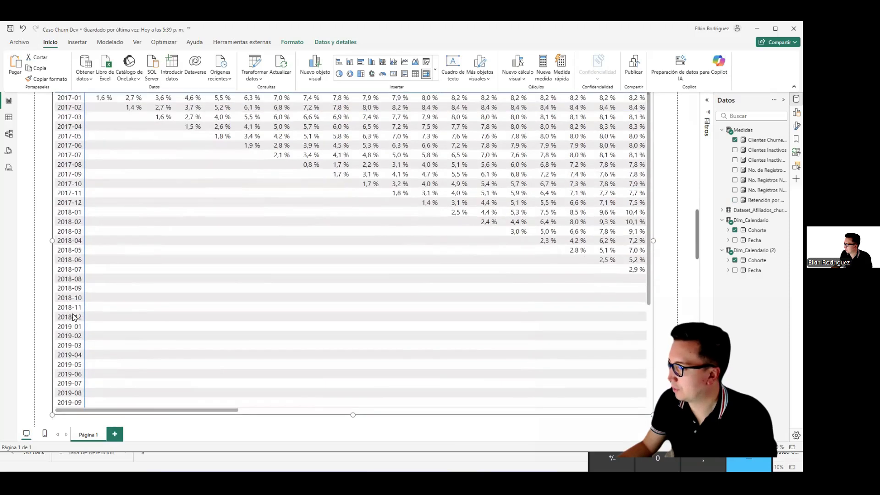
drag(186, 411, 355, 425)
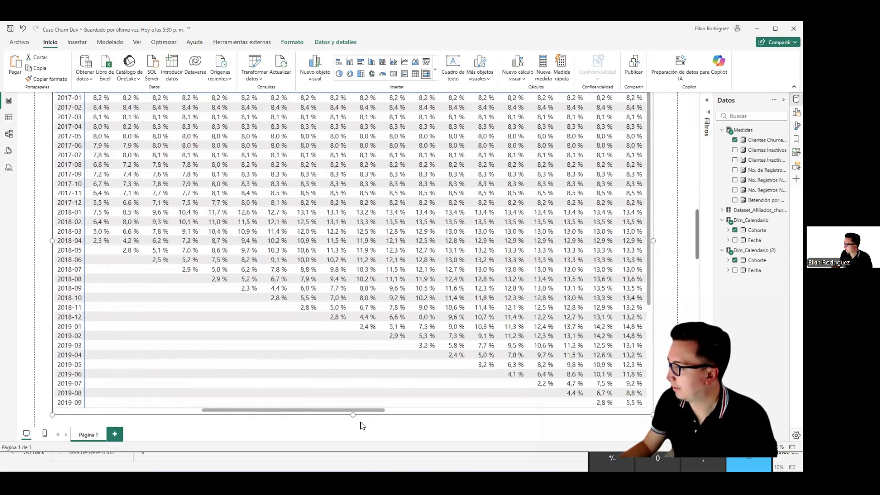
Step: Compare the churn percentages in Churn por Cohort with the retention percentages in Retención por Cohorte
scroll(42, 349, down, 5)
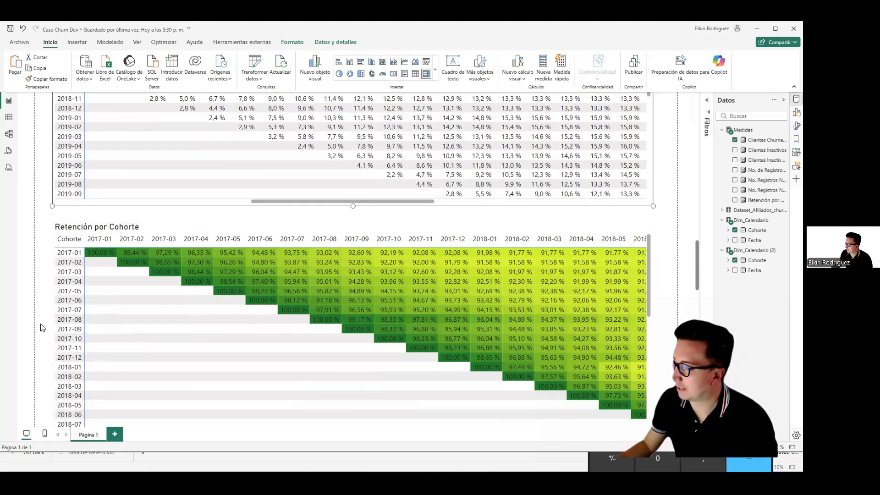
scroll(39, 328, up, 5)
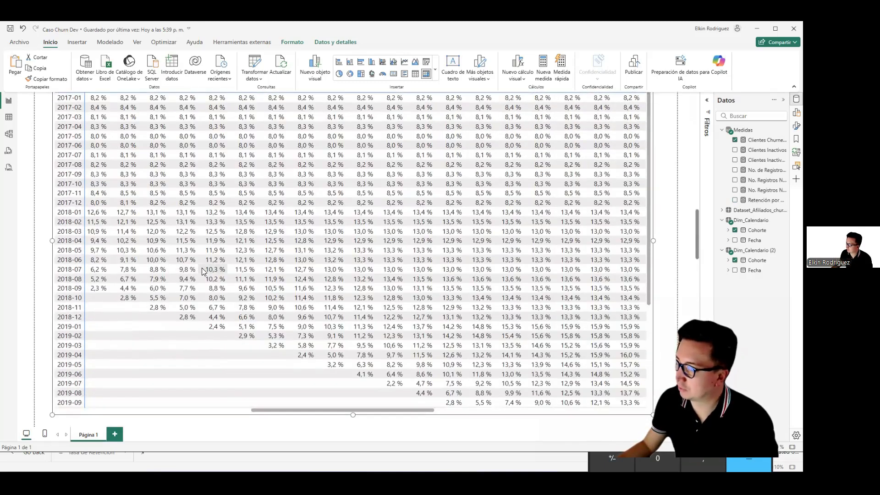
scroll(50, 323, down, 5)
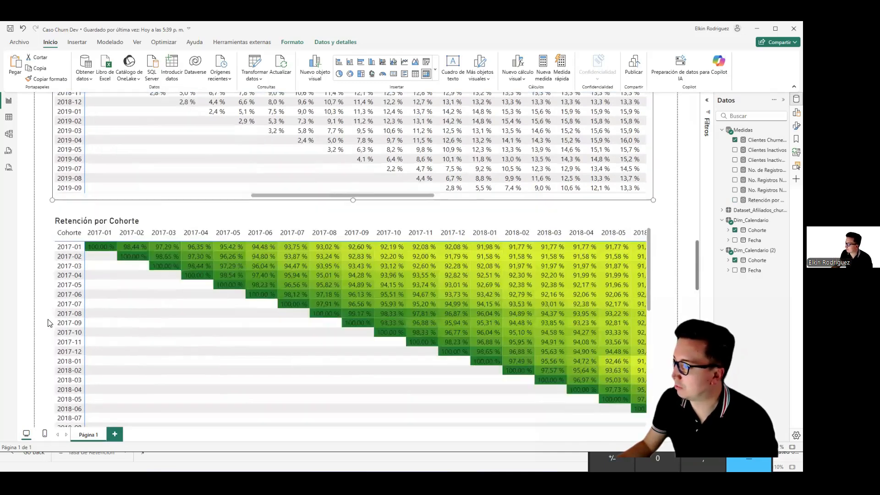
drag(246, 324, 55, 313)
scroll(46, 280, up, 5)
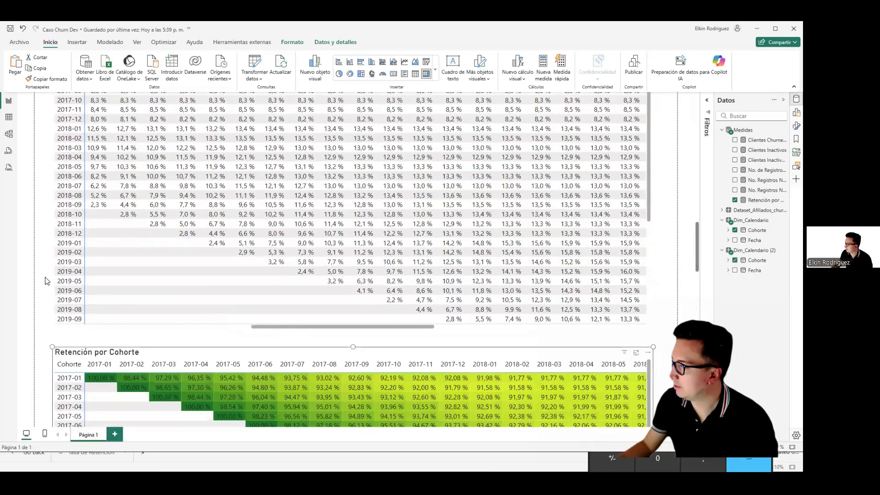
Step: Review the report page's cohort matrices between Clientes Nuevos and Retención por Cohorte
scroll(36, 220, up, 5)
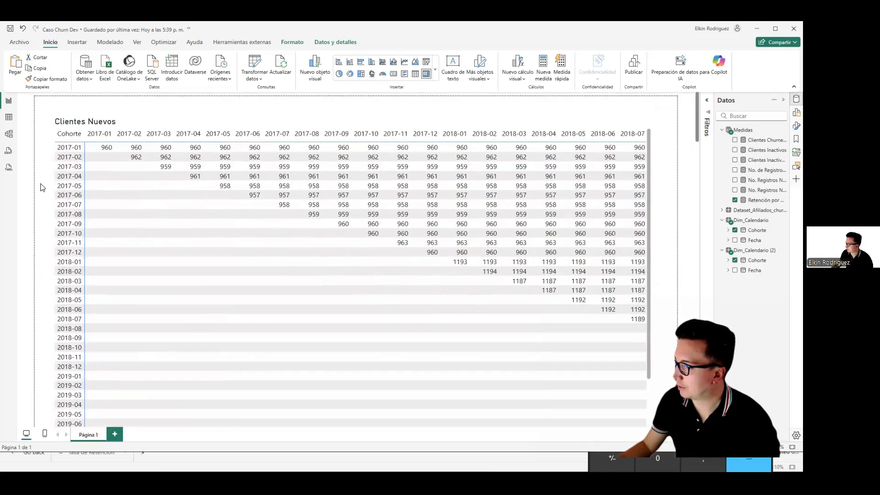
scroll(46, 219, down, 10)
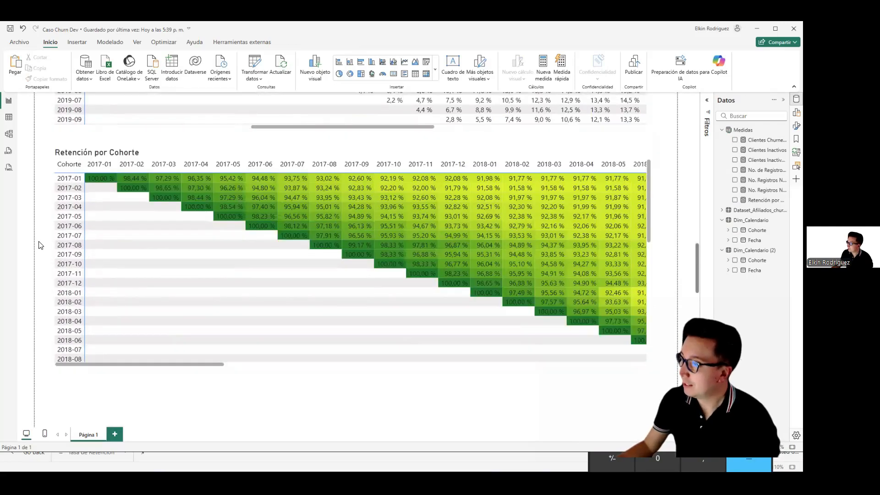
scroll(40, 245, down, 1)
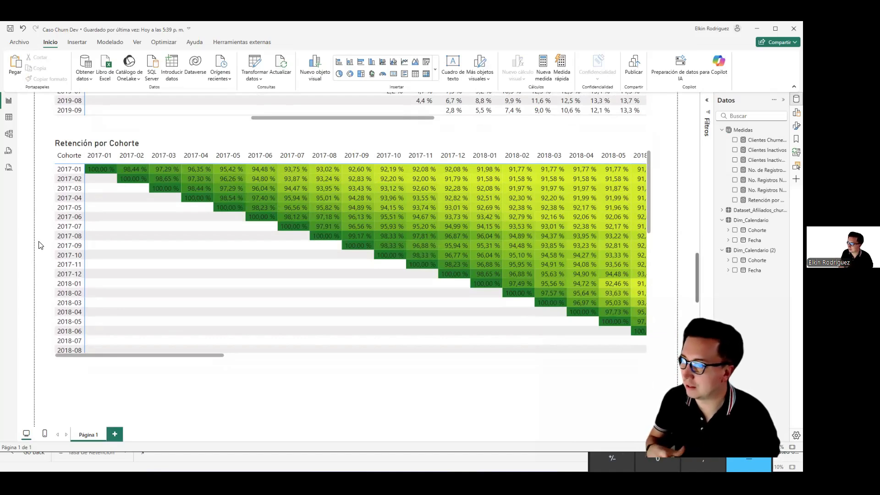
scroll(39, 245, up, 1)
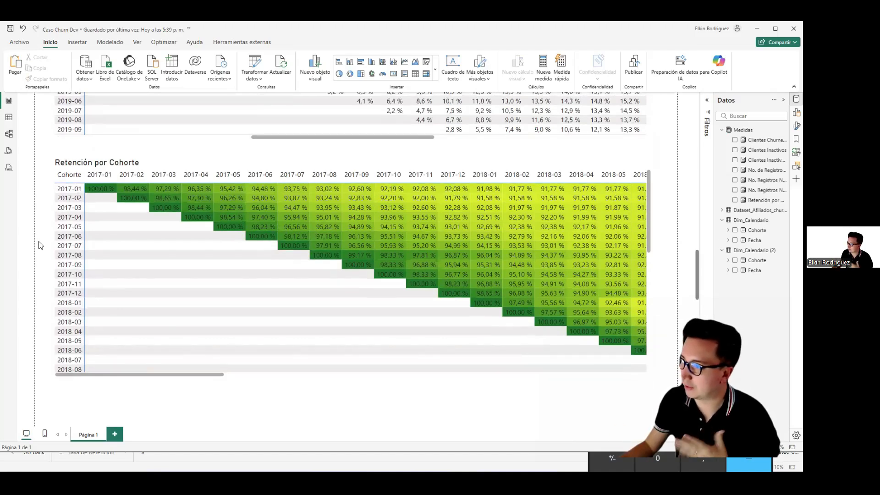
scroll(39, 245, up, 5)
scroll(39, 246, down, 10)
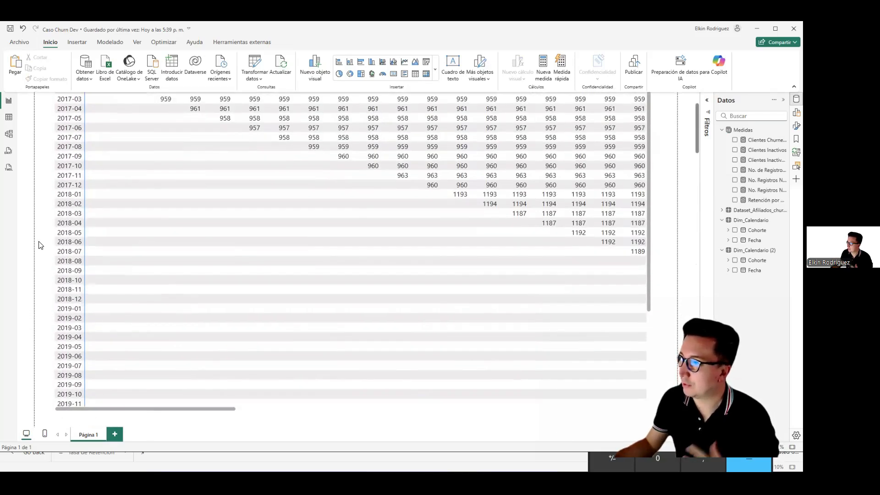
scroll(39, 245, up, 3)
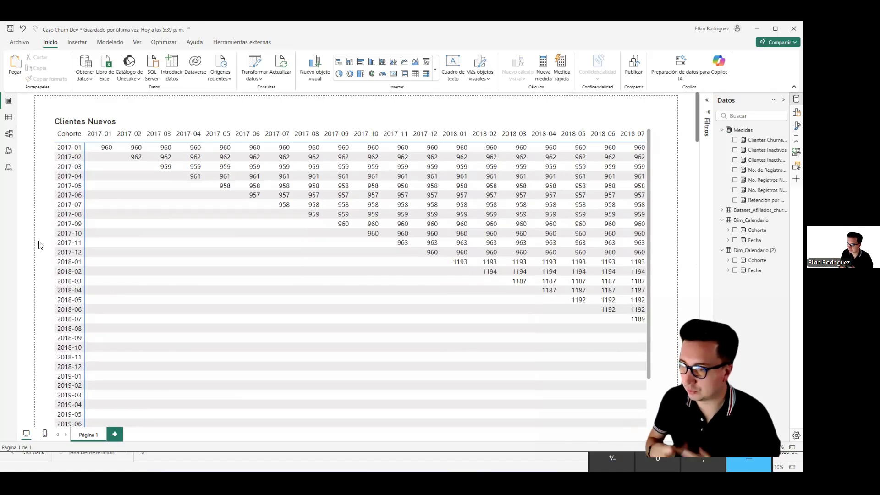
Step: Check the model relationships between Dataset_Afiliados_churndateset and its two Dim_Calendario tables, and return to the report page
click(10, 133)
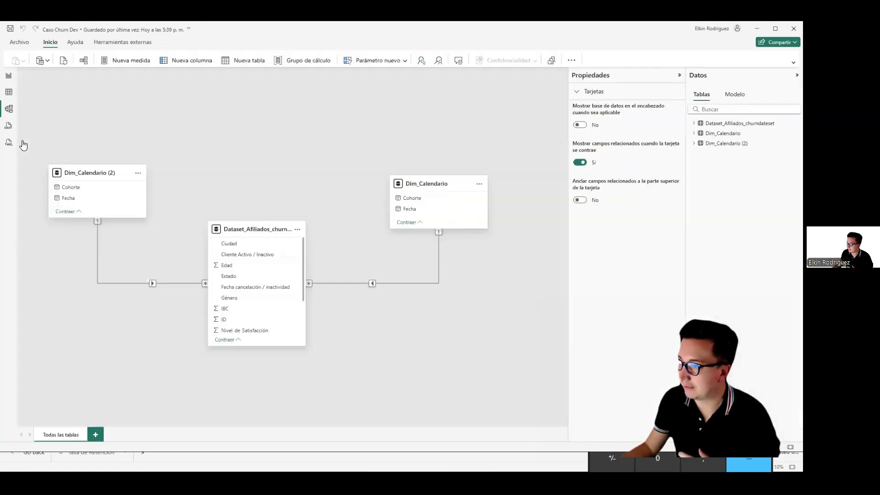
click(145, 179)
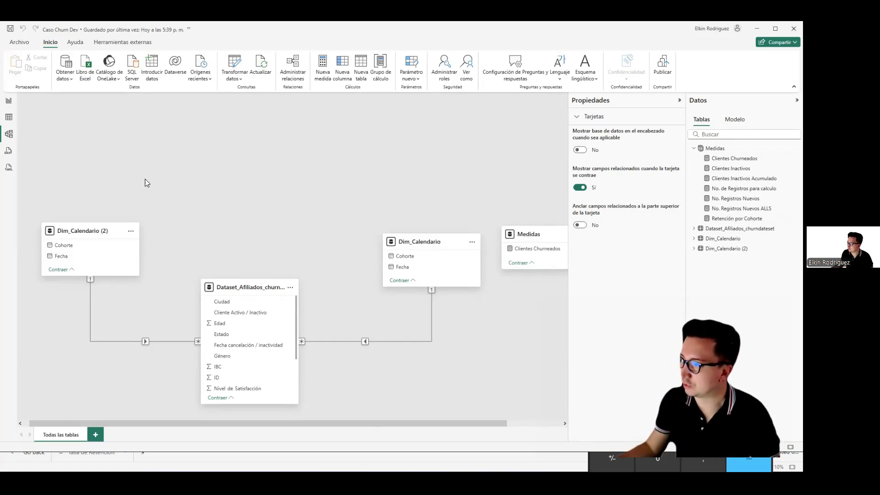
click(8, 100)
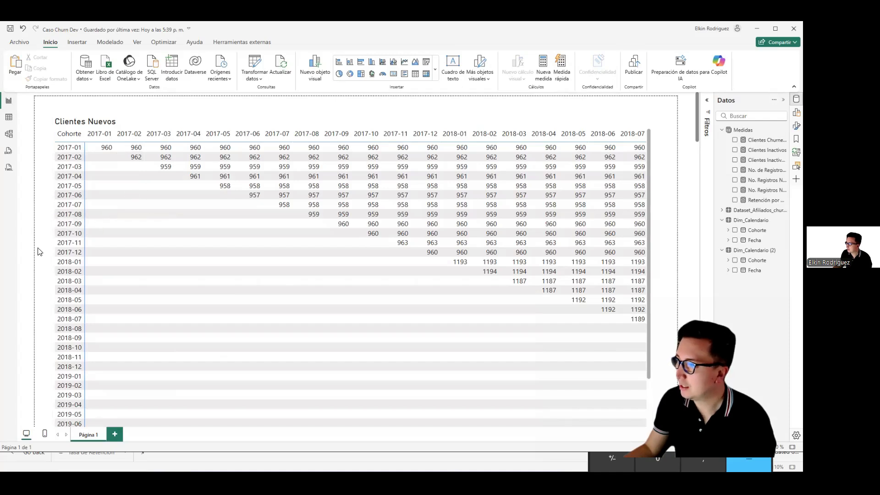
Step: Examine the finished Retención por Cohorte matrix once more and go back up to Clientes Nuevos
scroll(40, 249, down, 5)
scroll(41, 247, down, 10)
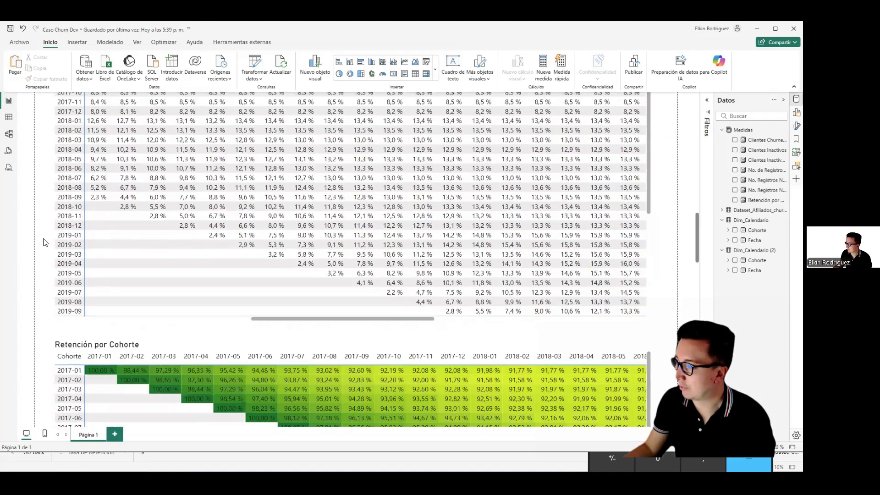
scroll(78, 251, down, 4)
click(128, 313)
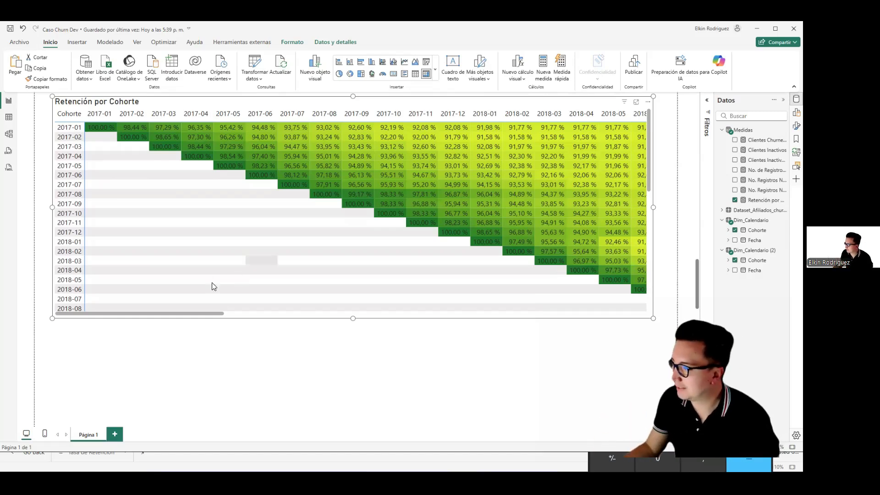
scroll(49, 300, up, 5)
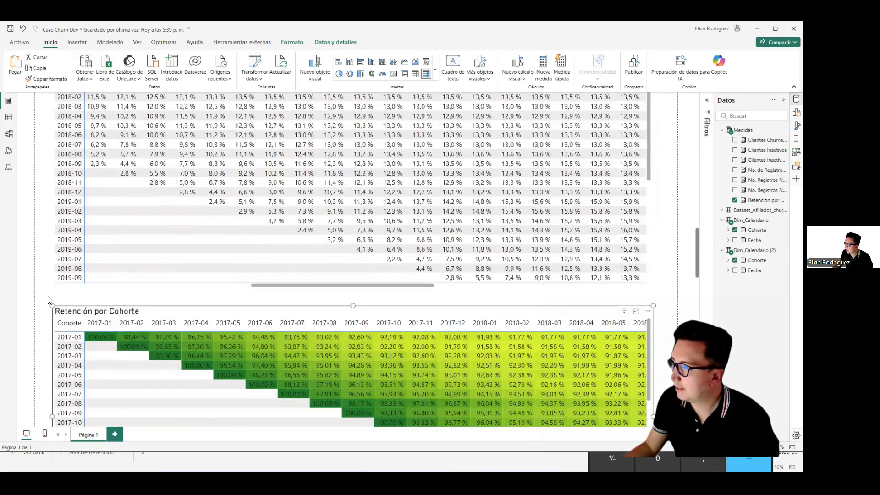
scroll(49, 300, up, 5)
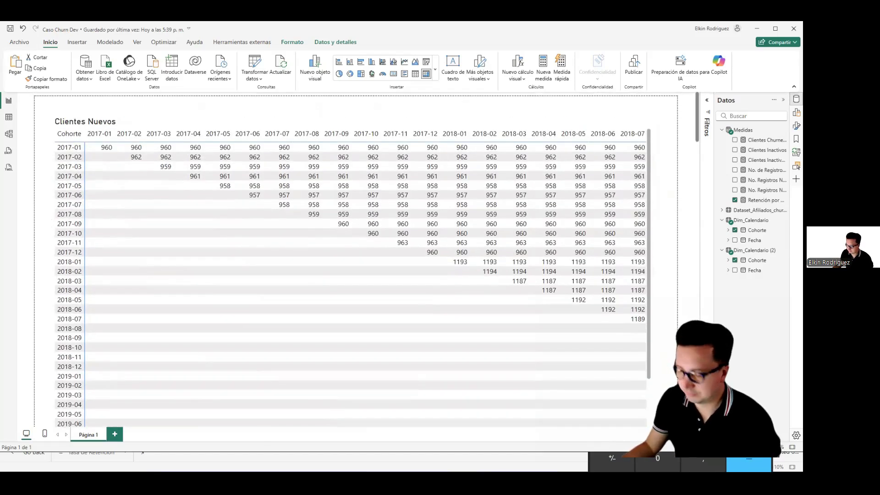